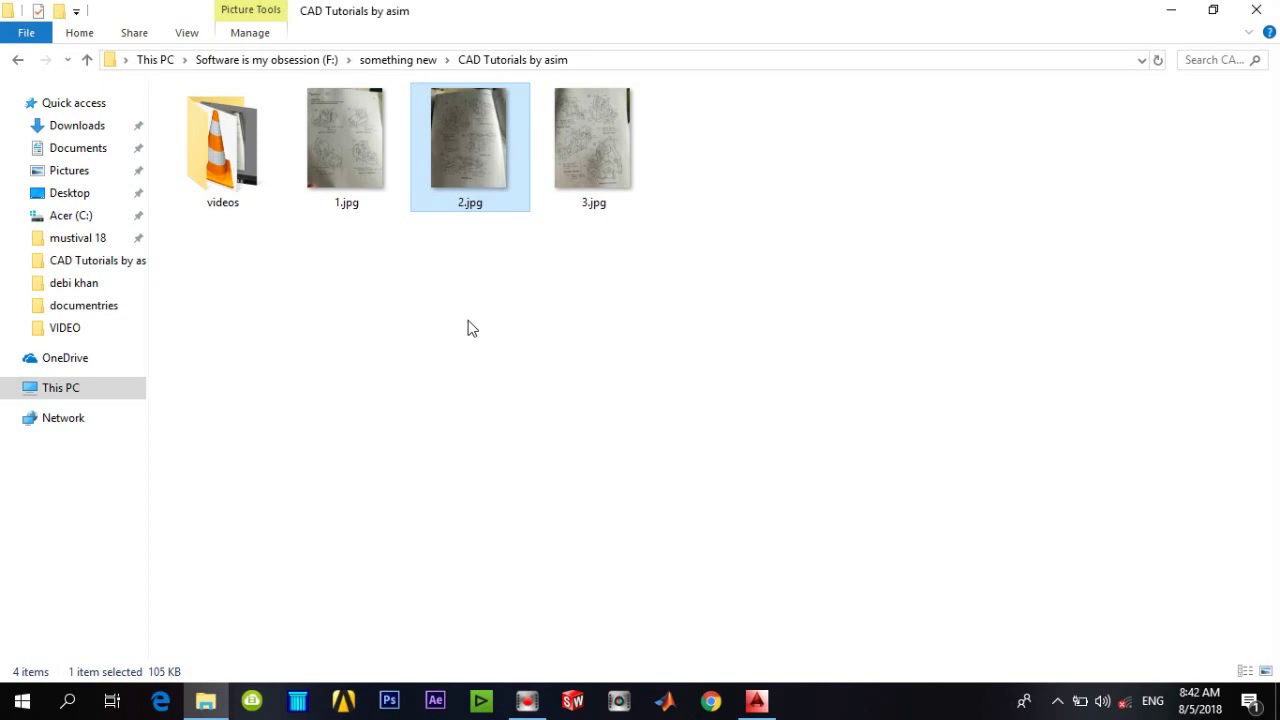
Open the 2.jpg reference photo and study the Figure 4.25 lever drawing
double_click(471, 176)
scroll(612, 532, "up", 3)
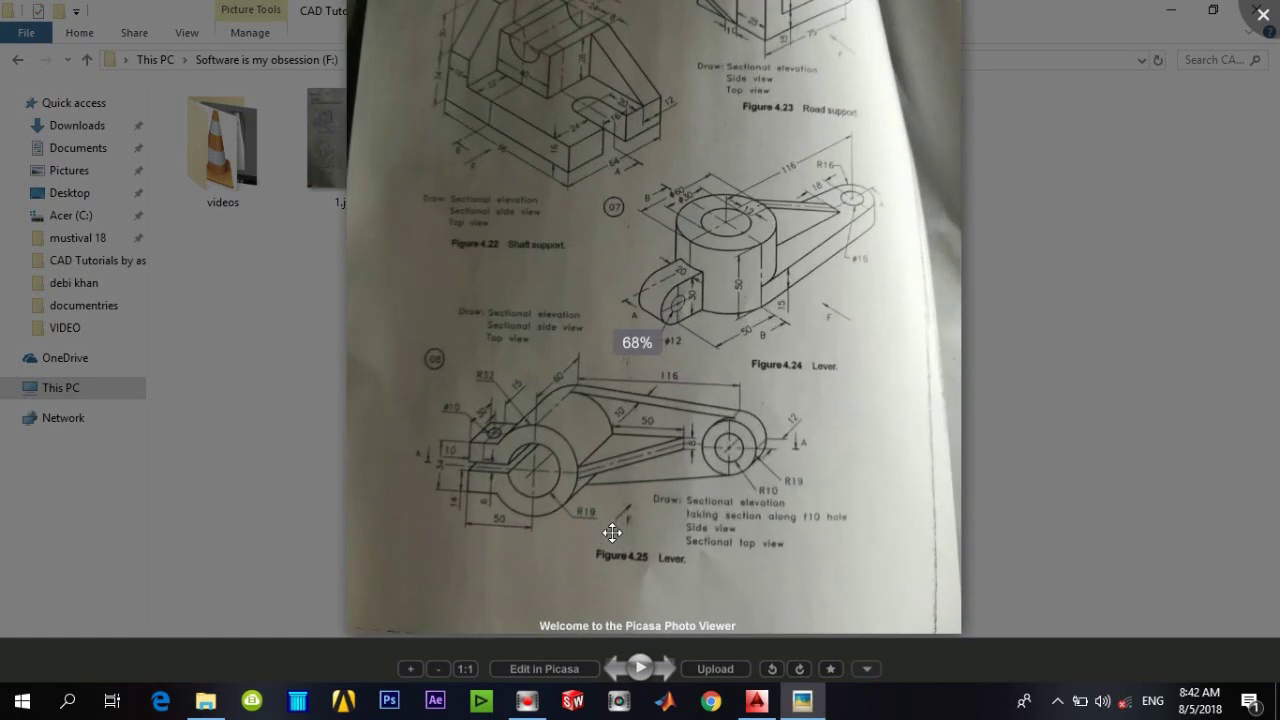
scroll(612, 530, "up", 1)
scroll(625, 505, "up", 2)
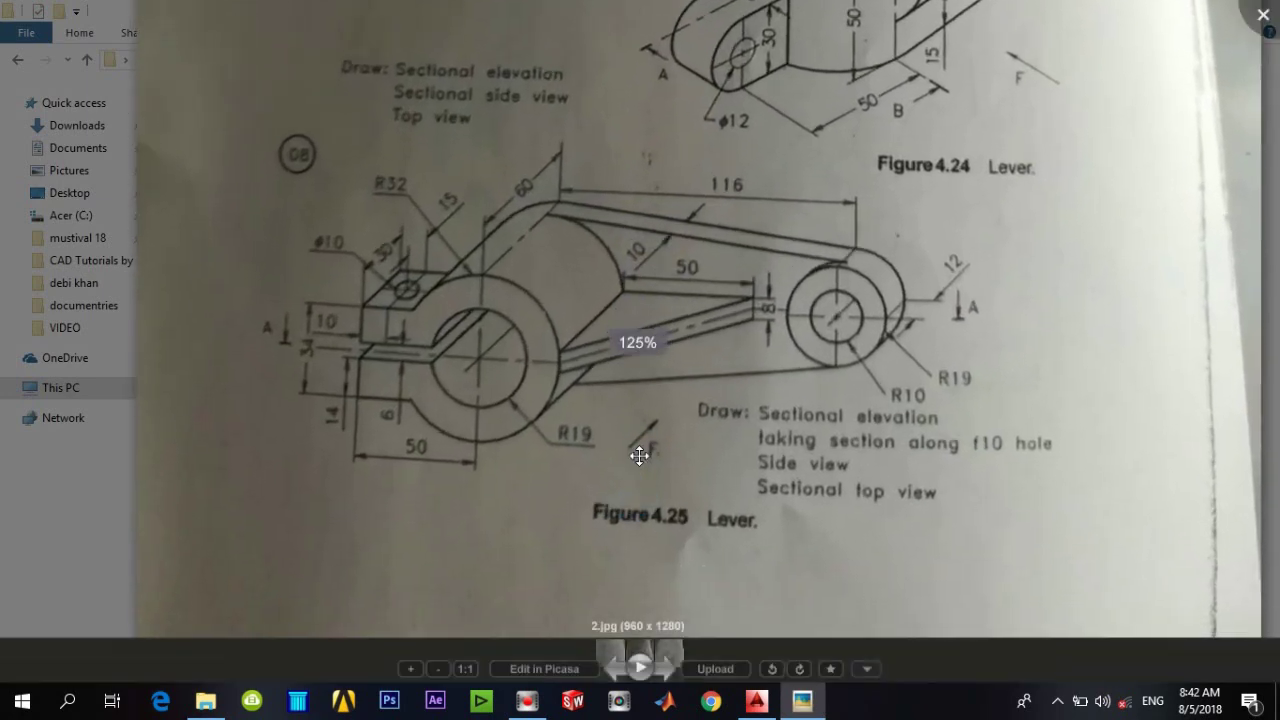
scroll(639, 452, "up", 1)
scroll(718, 415, "up", 1)
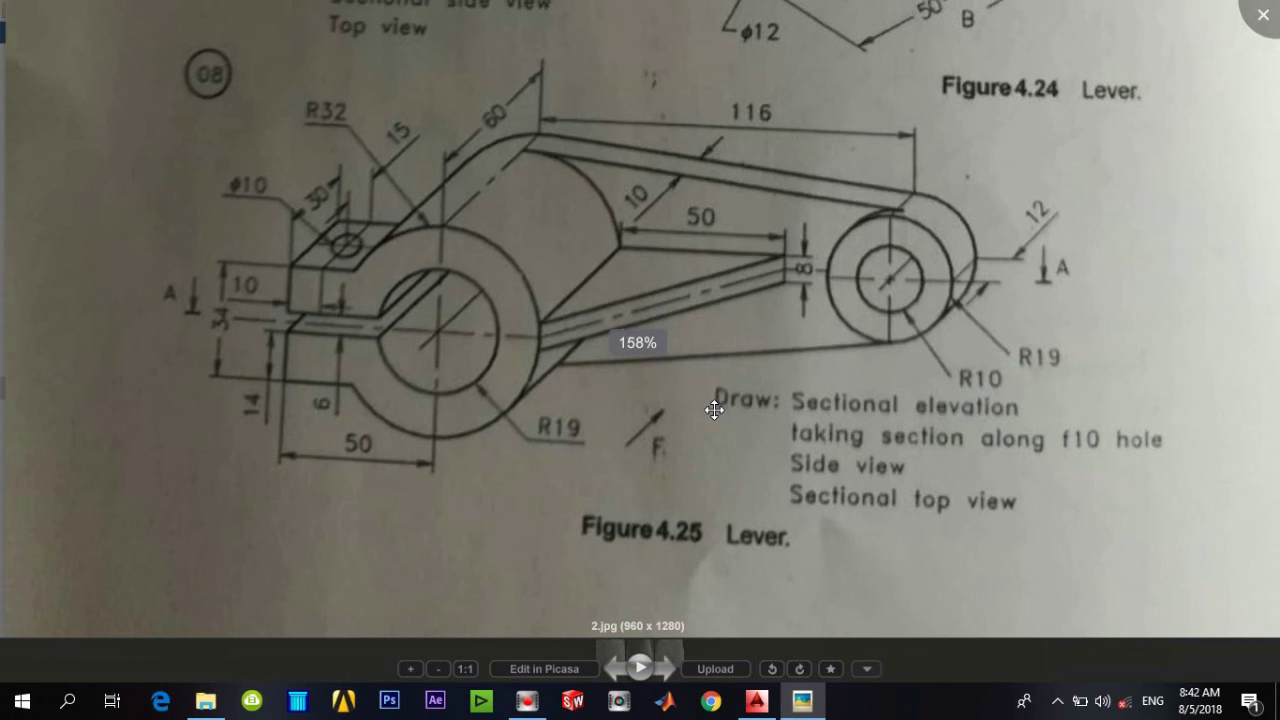
scroll(714, 409, "down", 1)
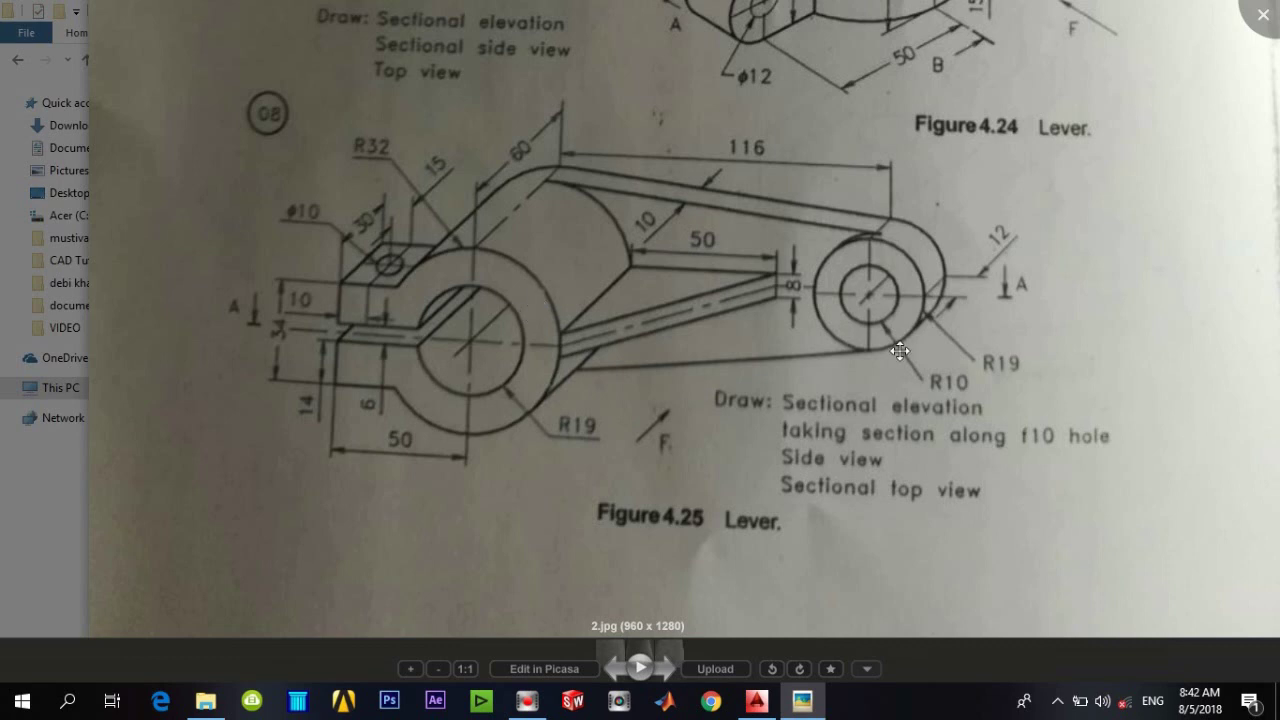
left_click(975, 198)
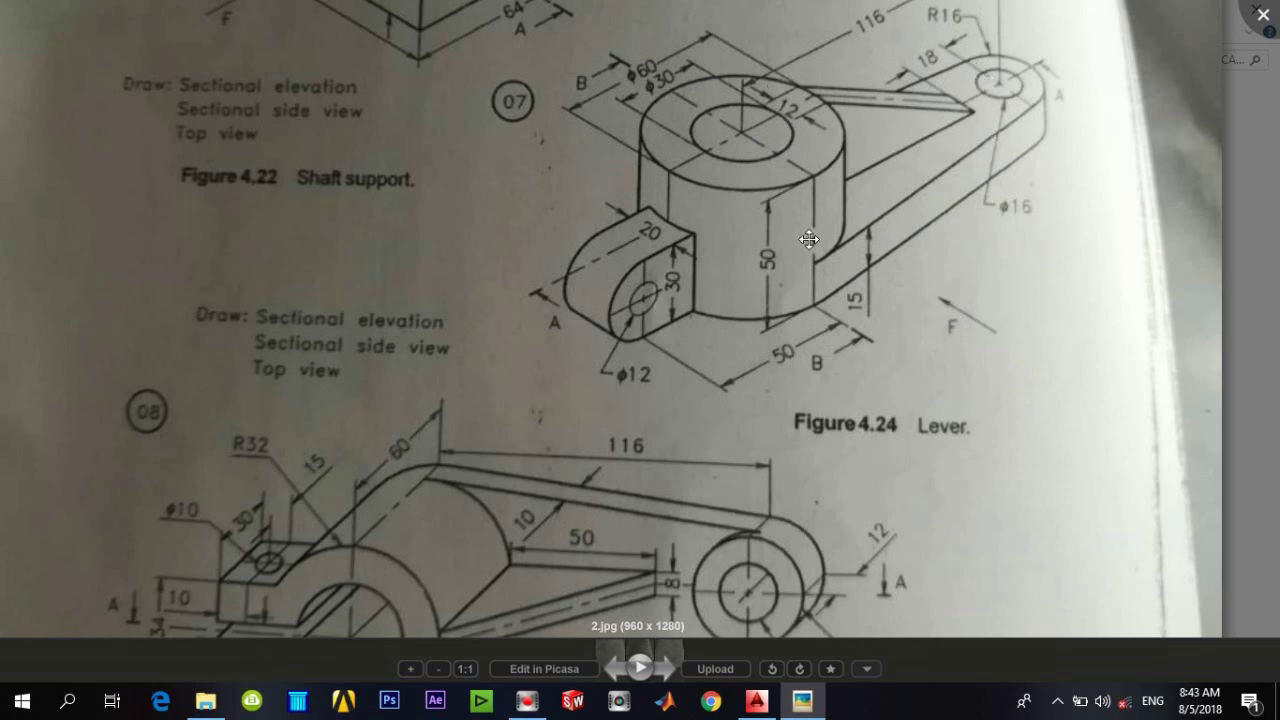
left_click_drag(690, 308, 828, 163)
left_click_drag(883, 420, 895, 285)
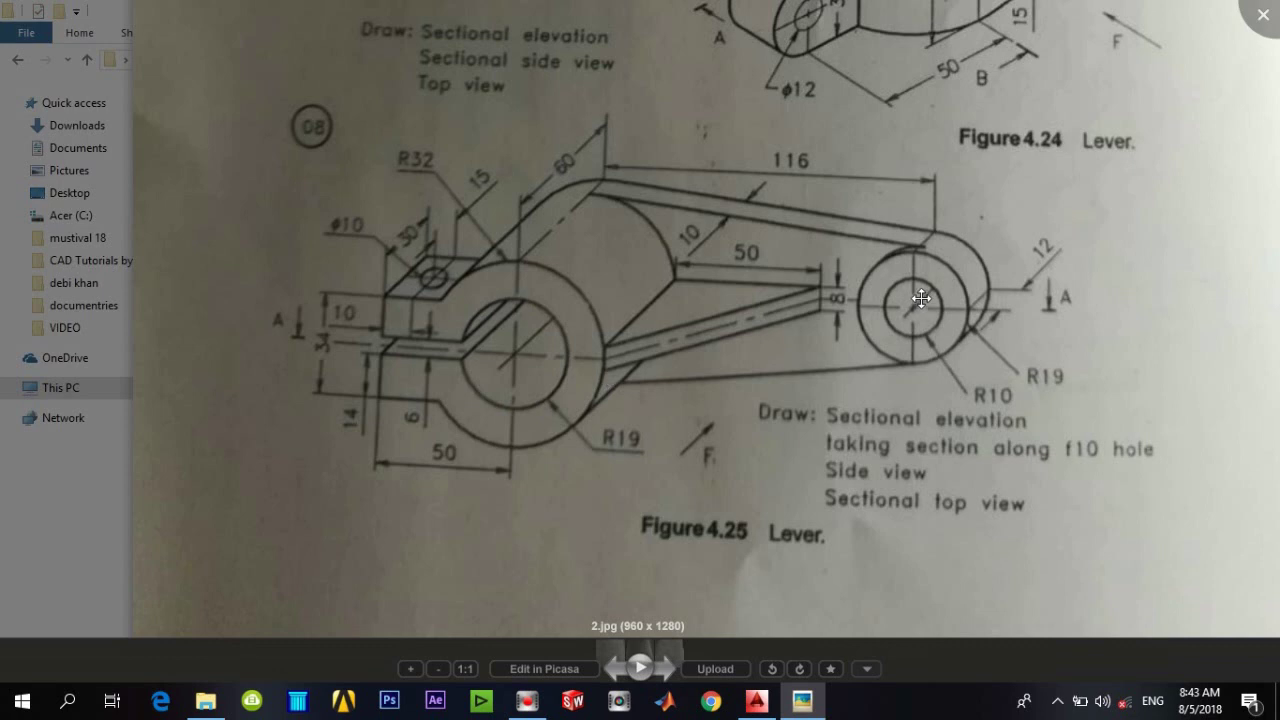
left_click_drag(963, 177, 795, 357)
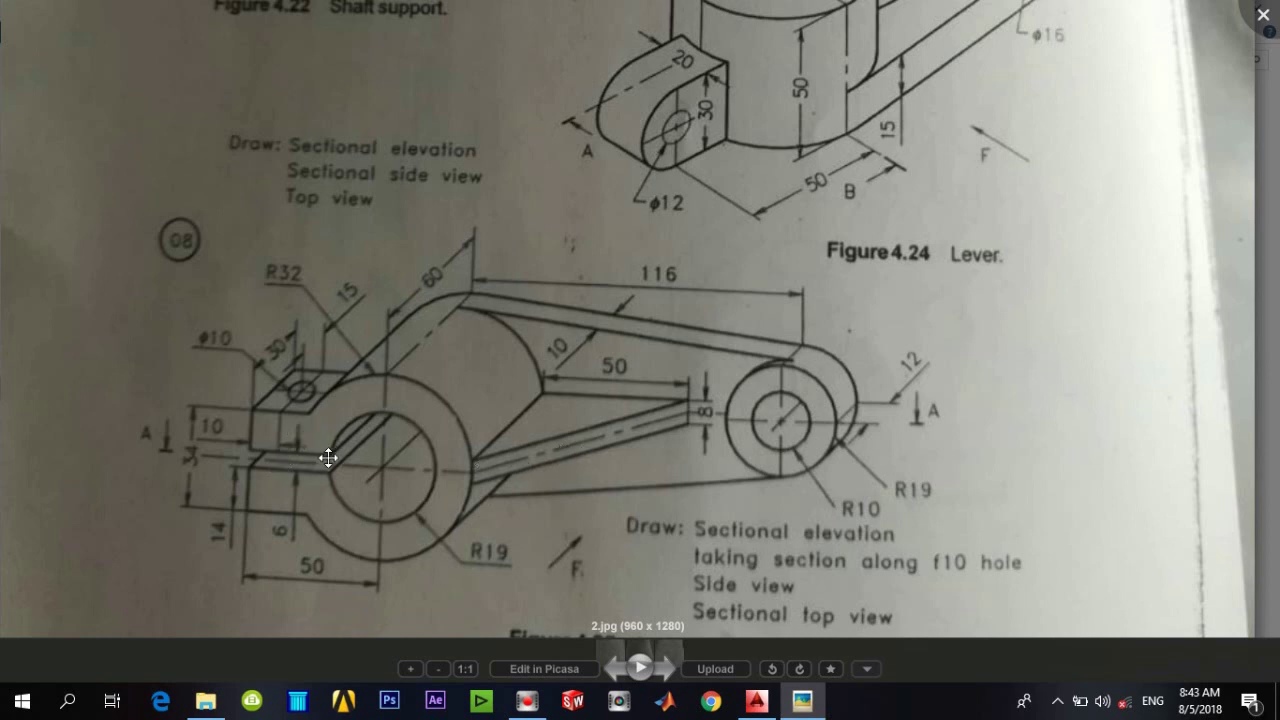
key("Escape")
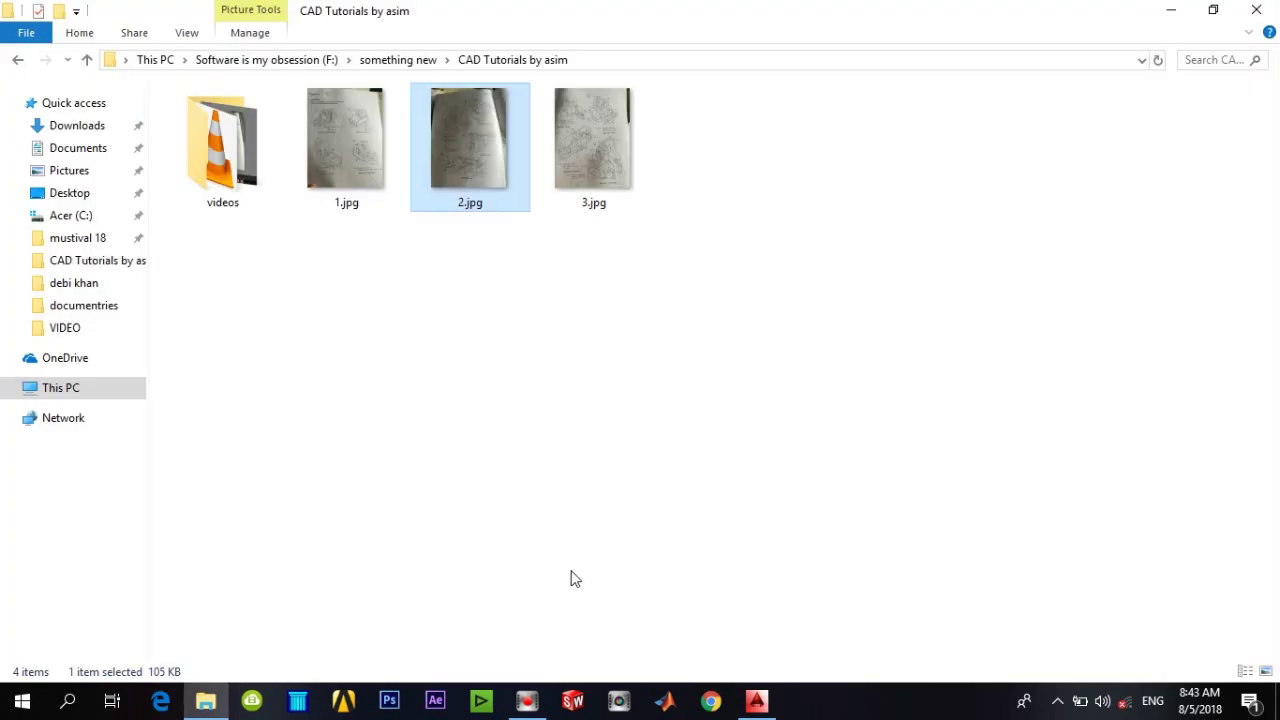
Turn off the UCS icon through the UCSMAN settings
left_click(756, 700)
type("uc")
key("Return")
left_click(502, 276)
left_click(621, 482)
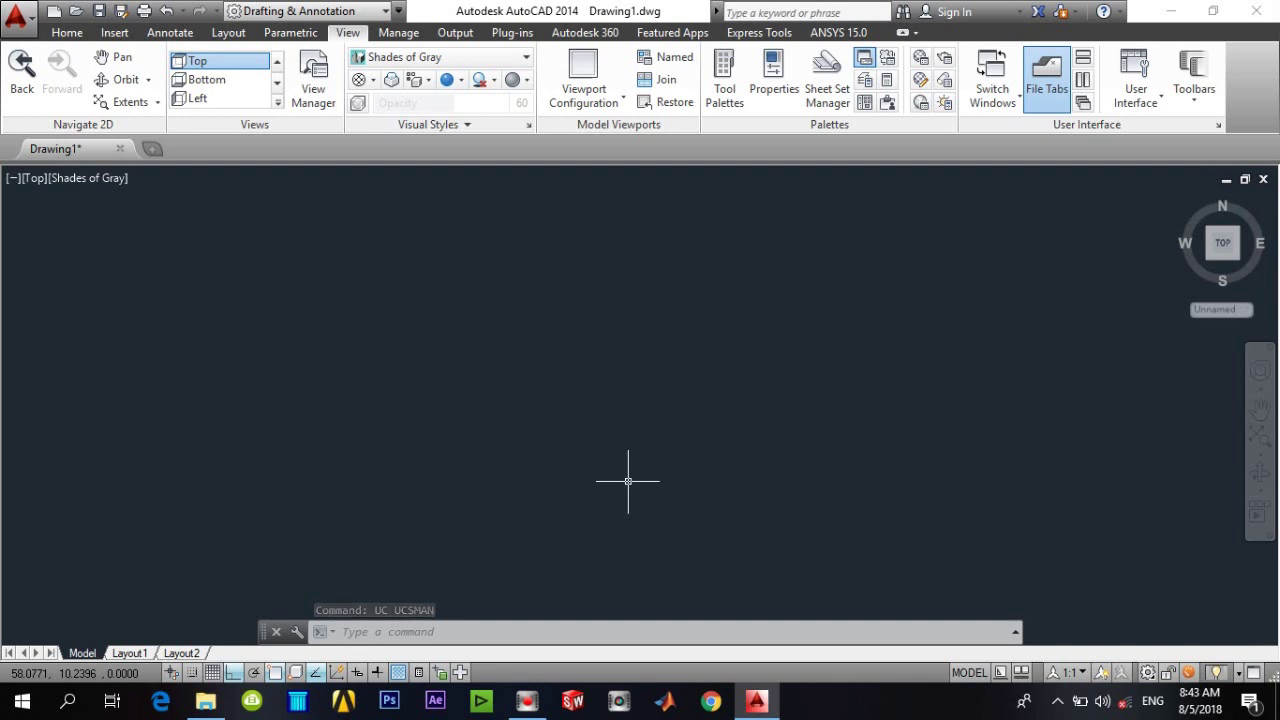
Switch the drawing to the Front preset view
left_click(278, 104)
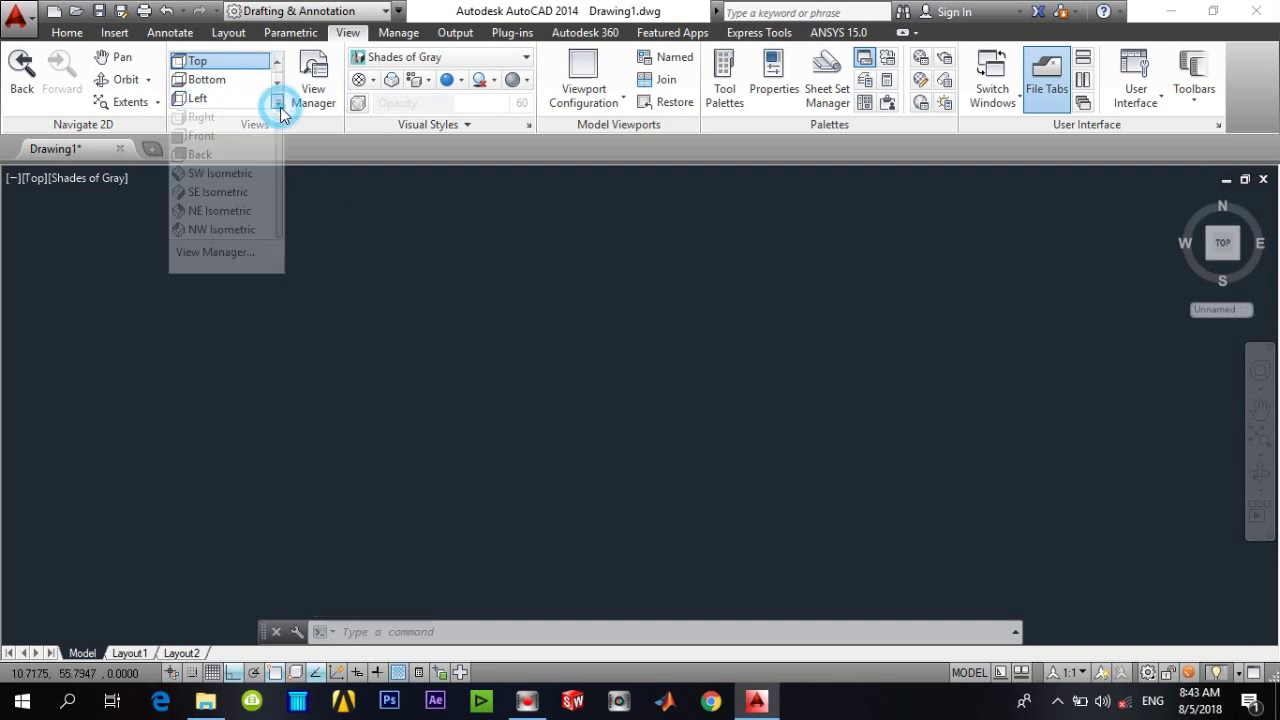
left_click(204, 135)
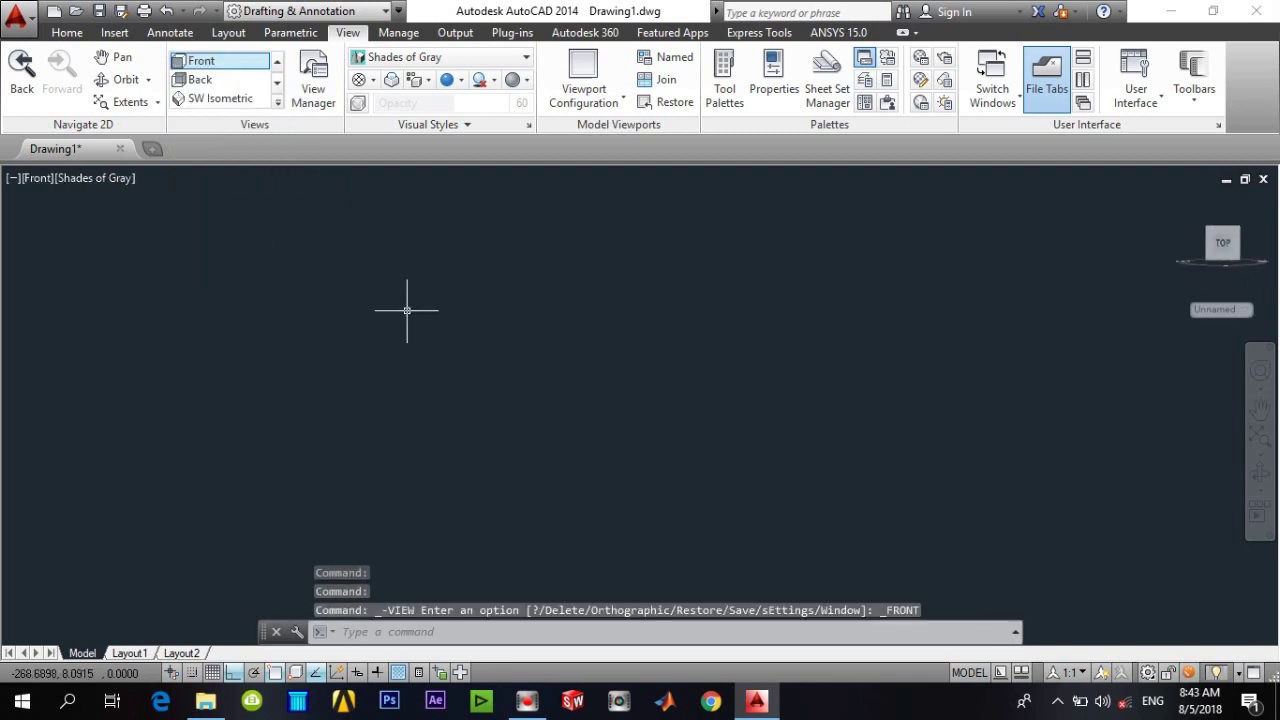
type("l")
key("Return")
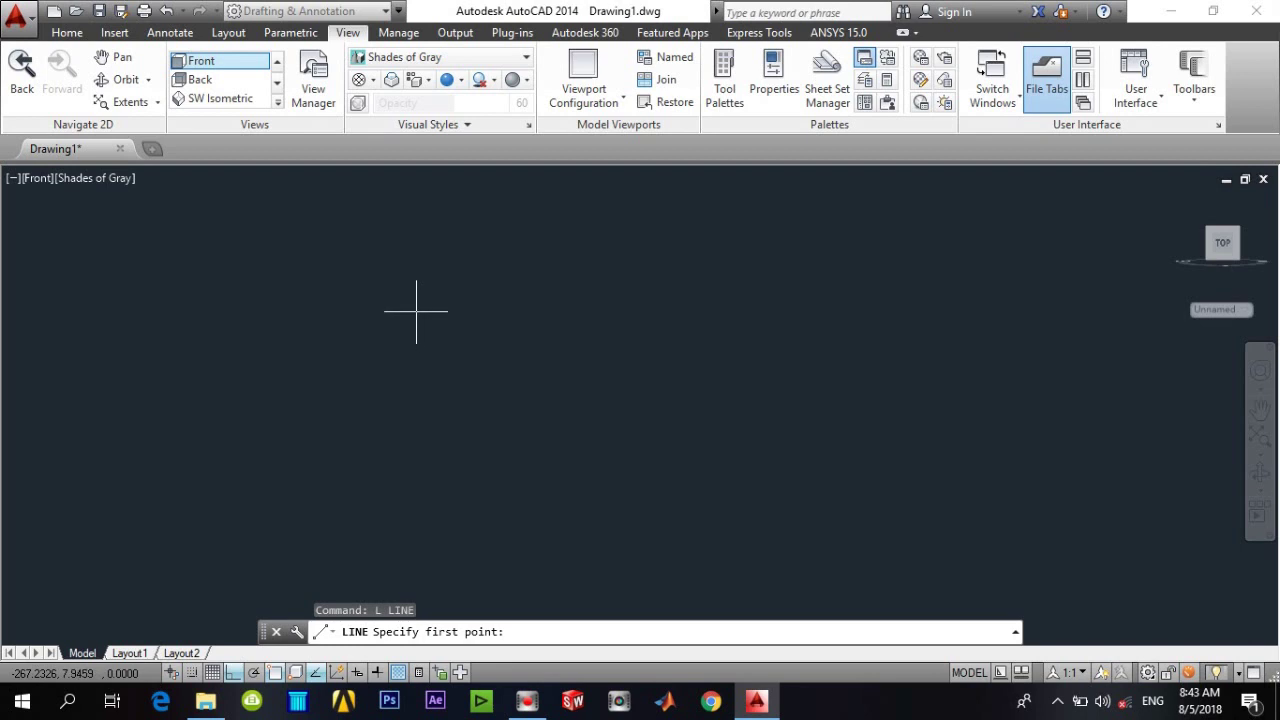
Draw a 116-unit horizontal line
left_click(392, 407)
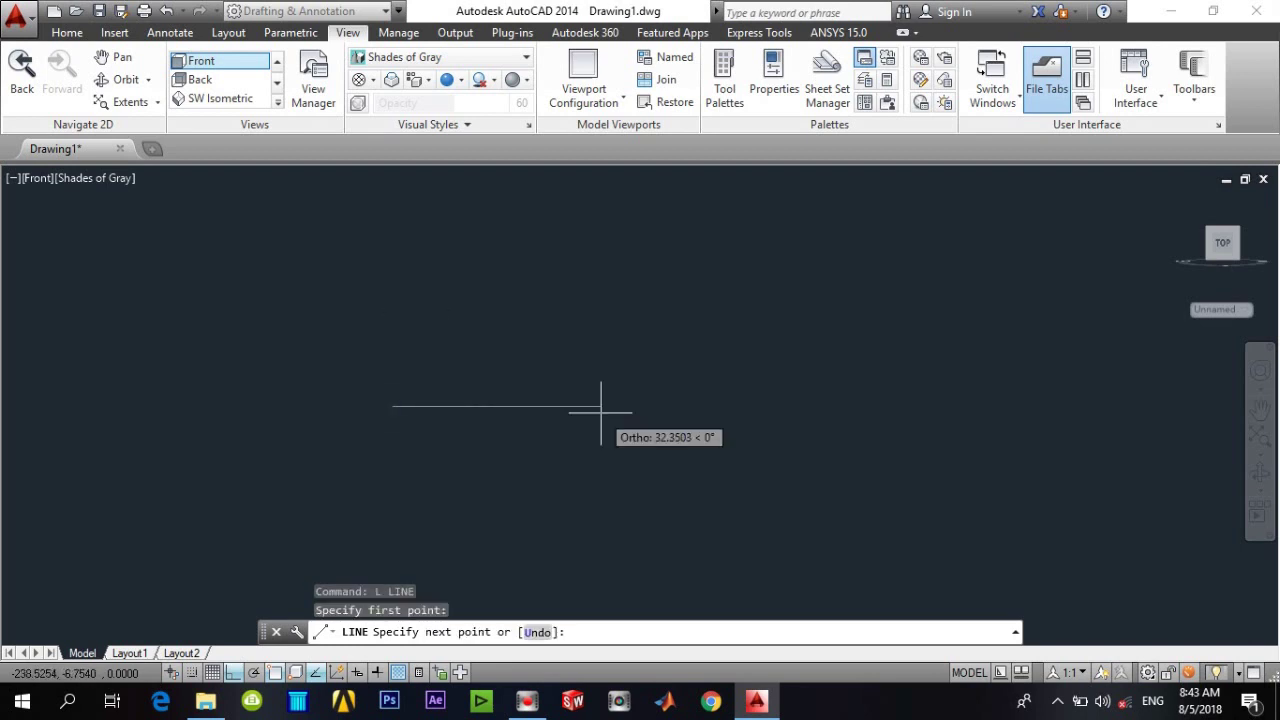
type("116")
key("Return")
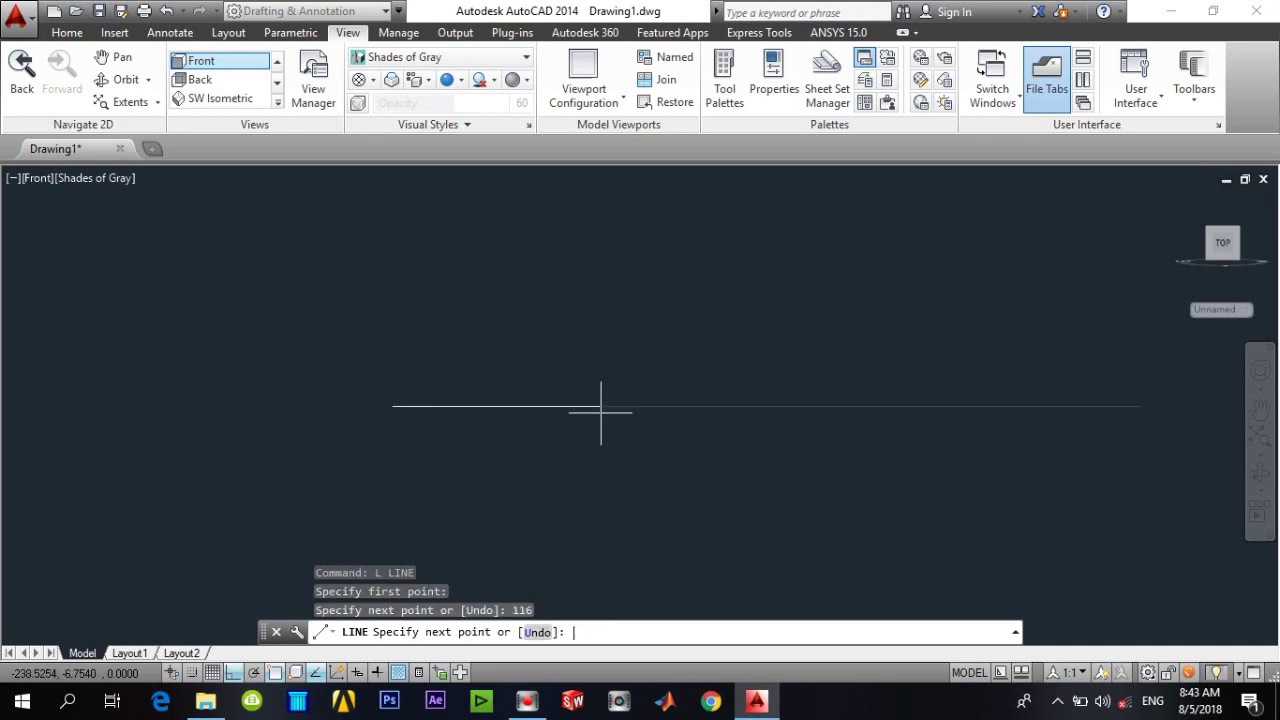
key("Escape")
Add concentric radius-10 and radius-19 circles at the line's right end
type("c")
key("Return")
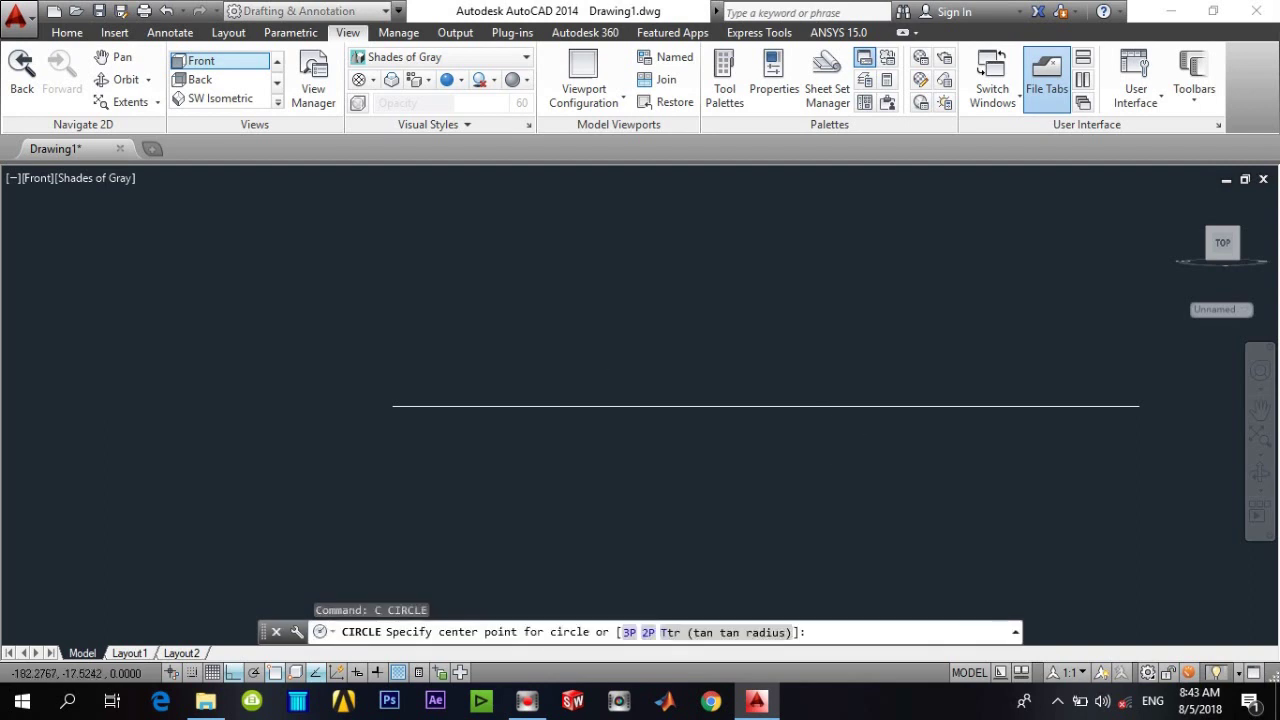
left_click(1138, 406)
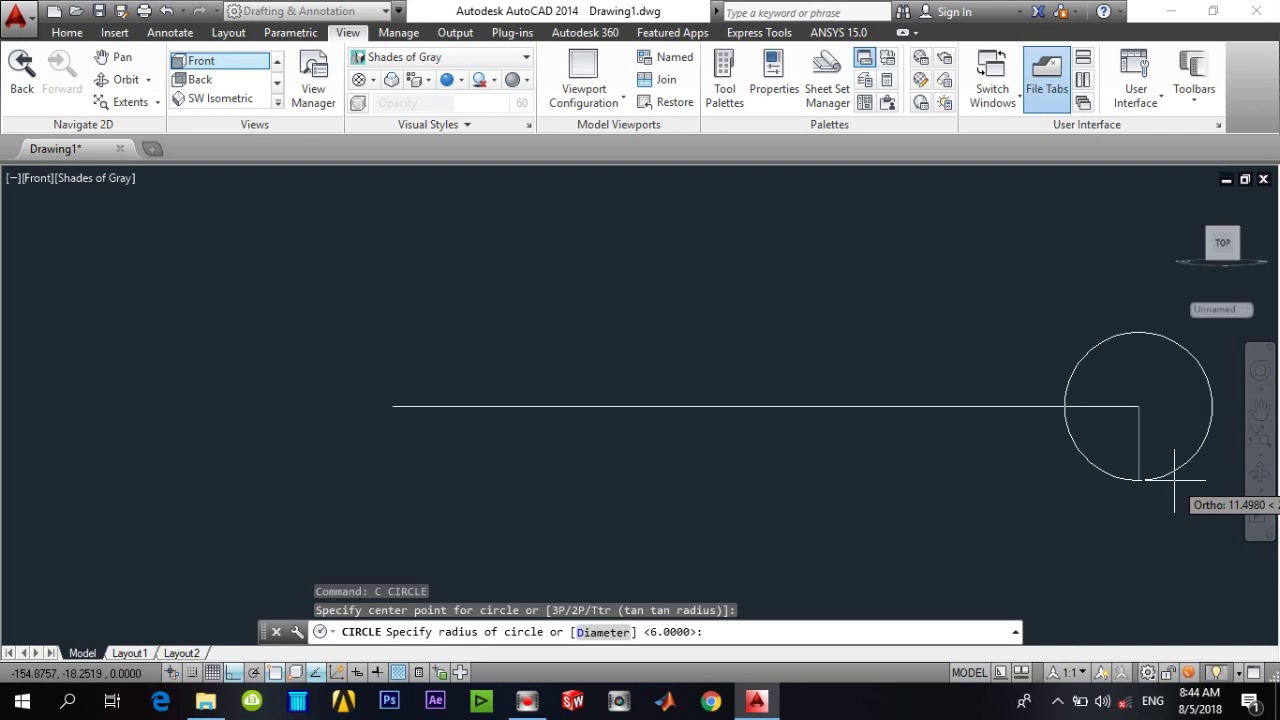
type("10")
key("Return")
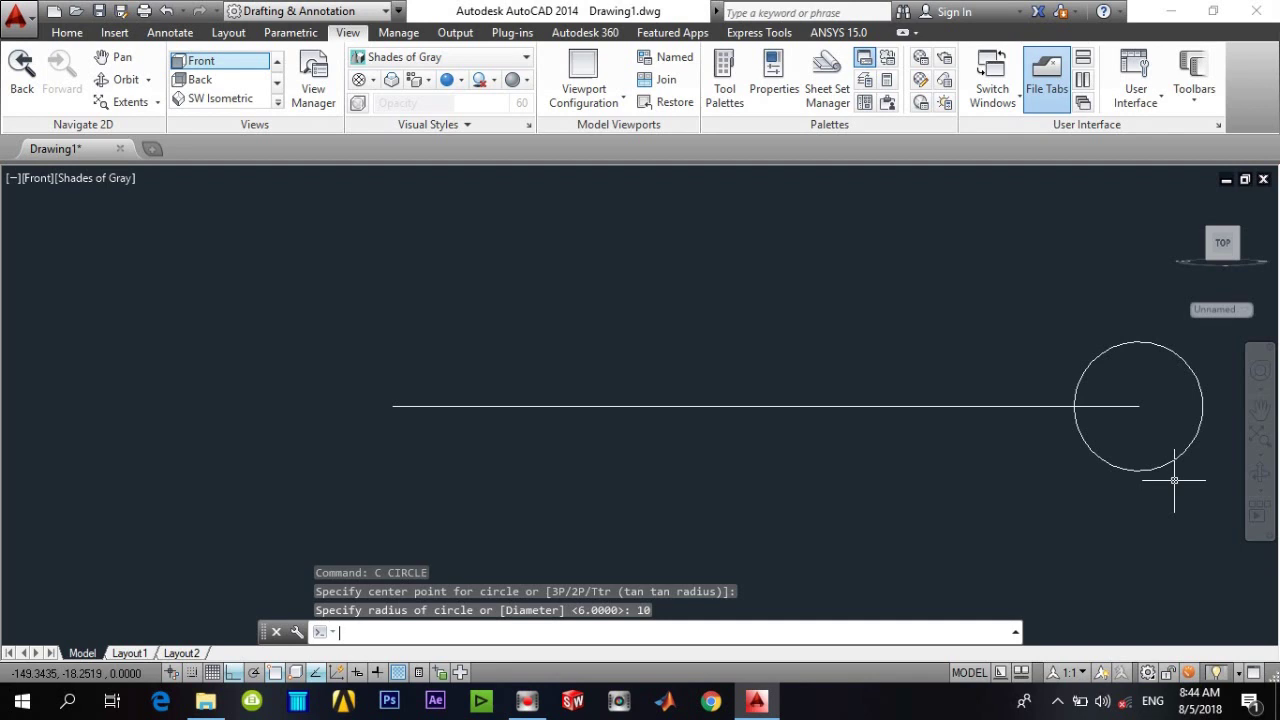
key("Return")
left_click(1139, 408)
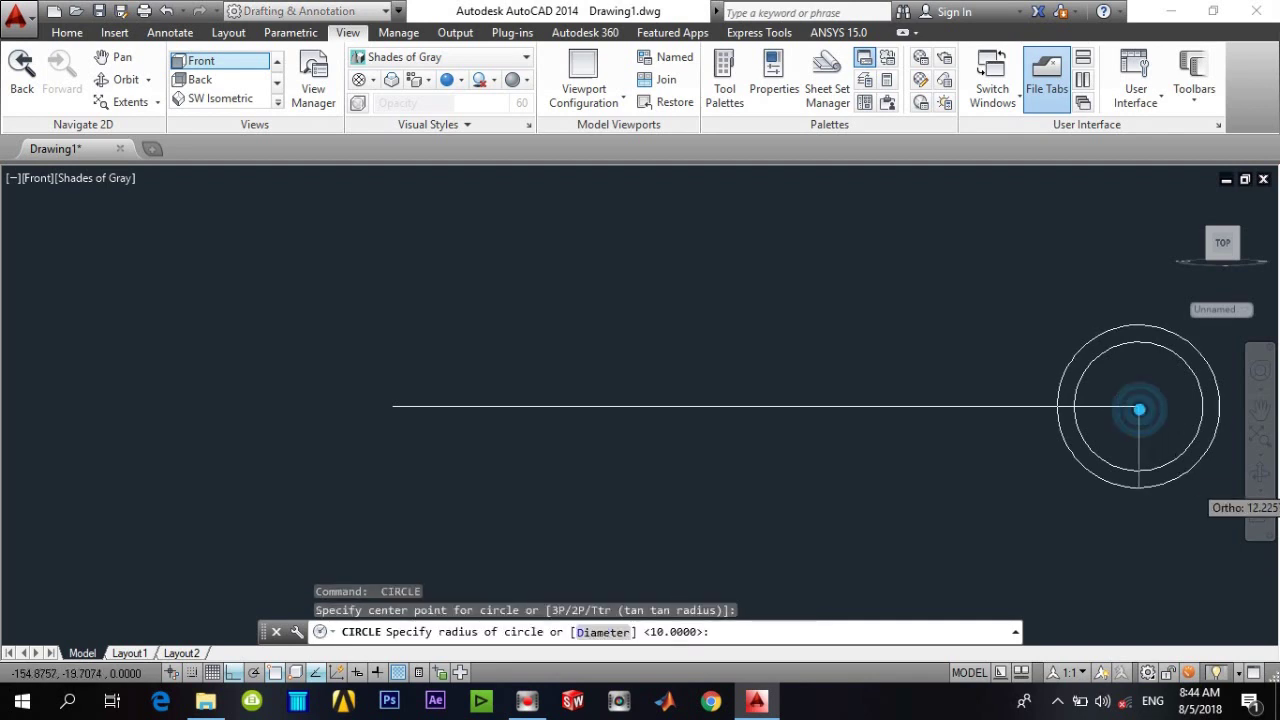
type("1")
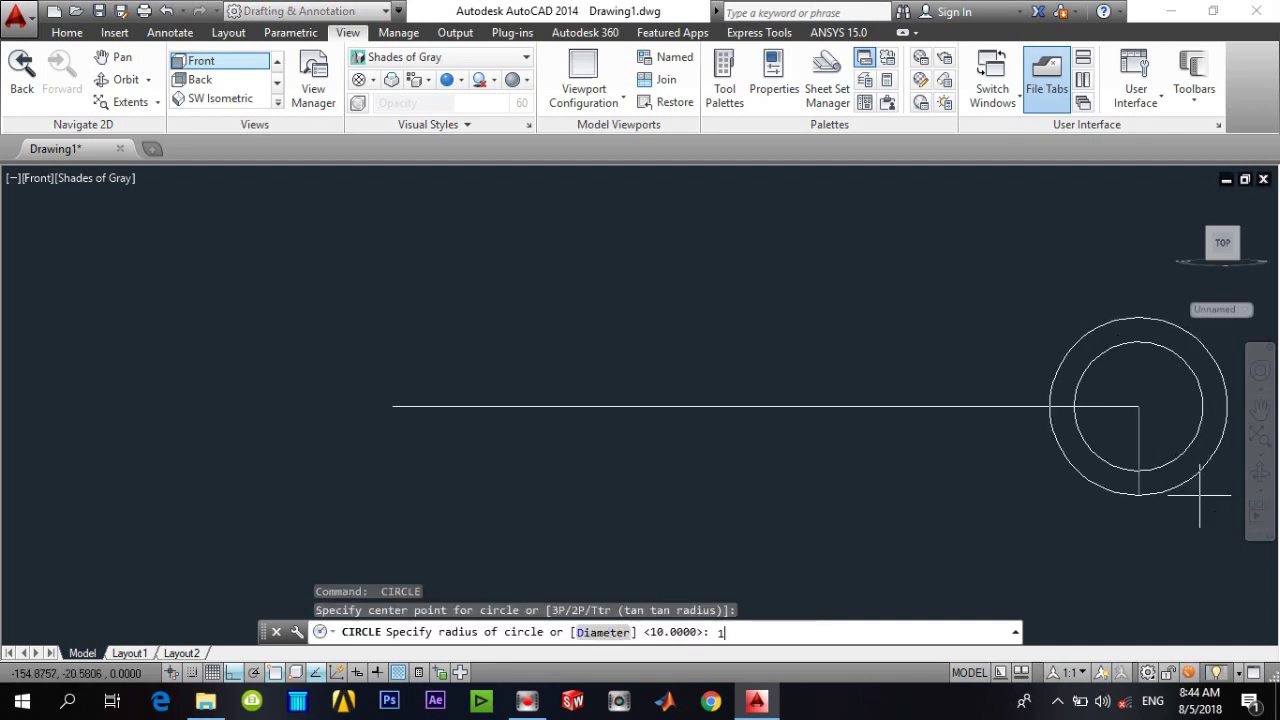
key("Return")
key("Escape")
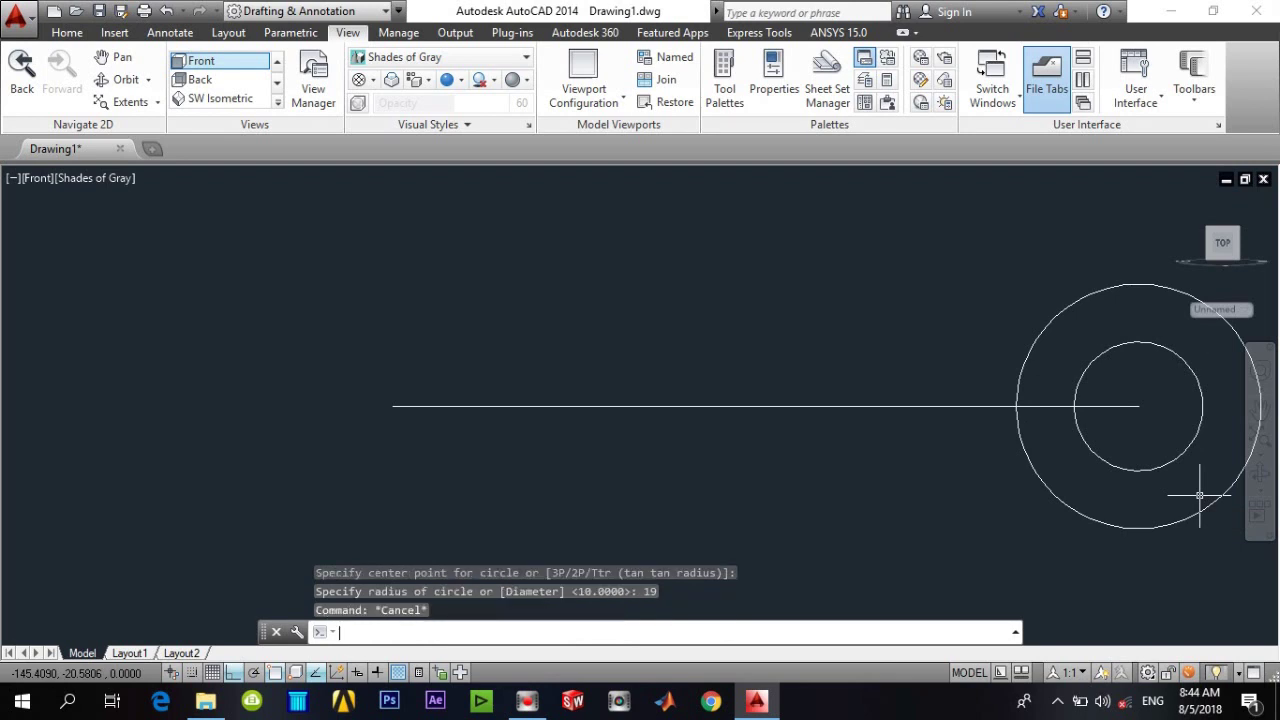
Add concentric radius-19 and radius-32 circles at the line's left end
key("Return")
left_click(393, 406)
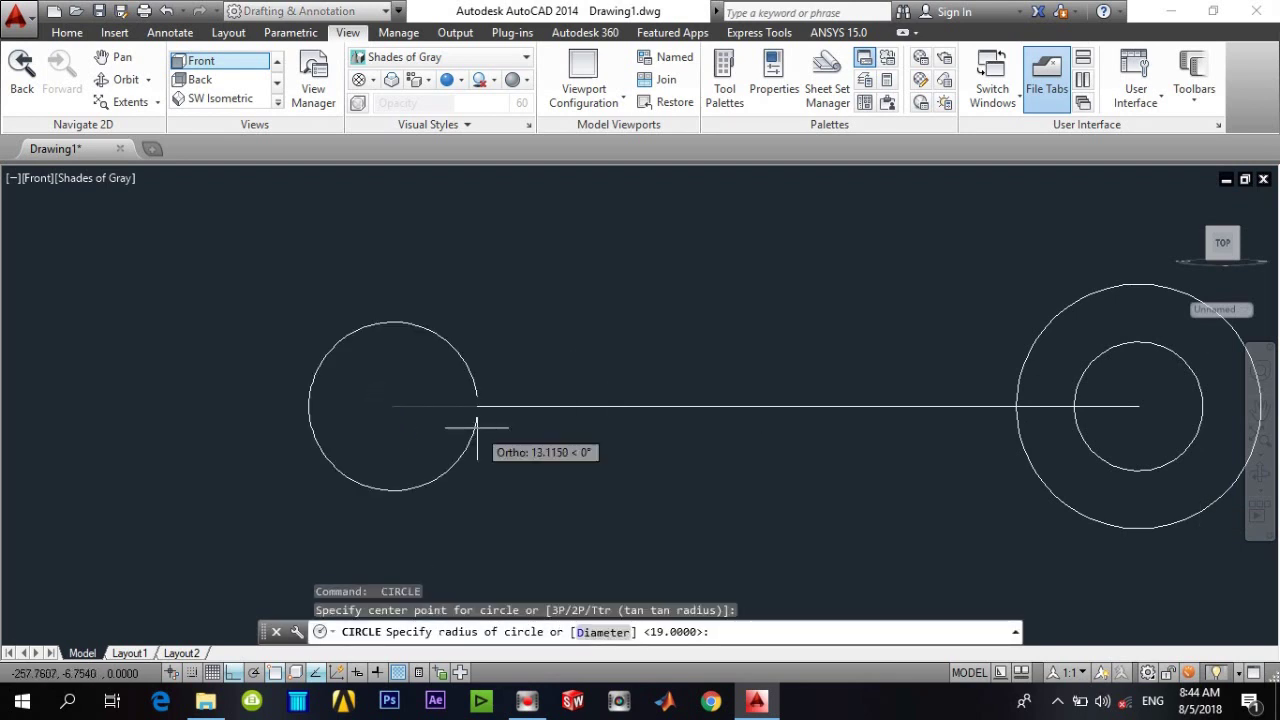
type("19")
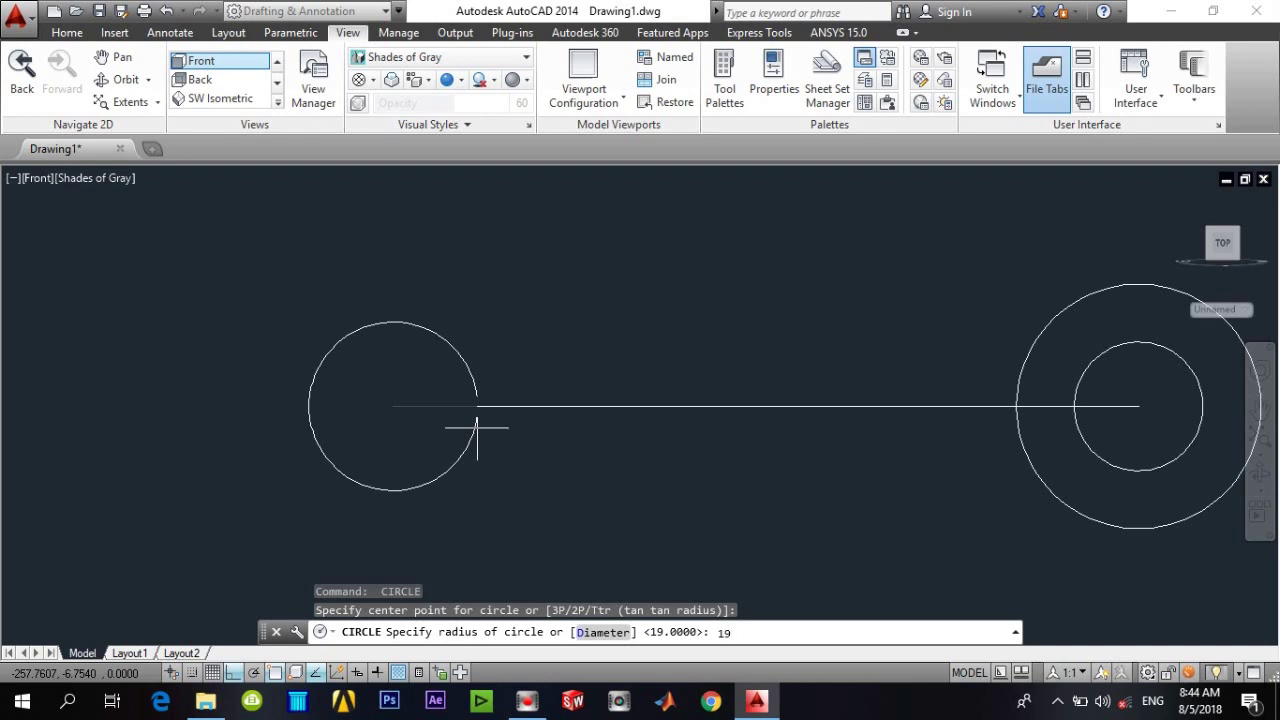
key("Return")
key("Return")
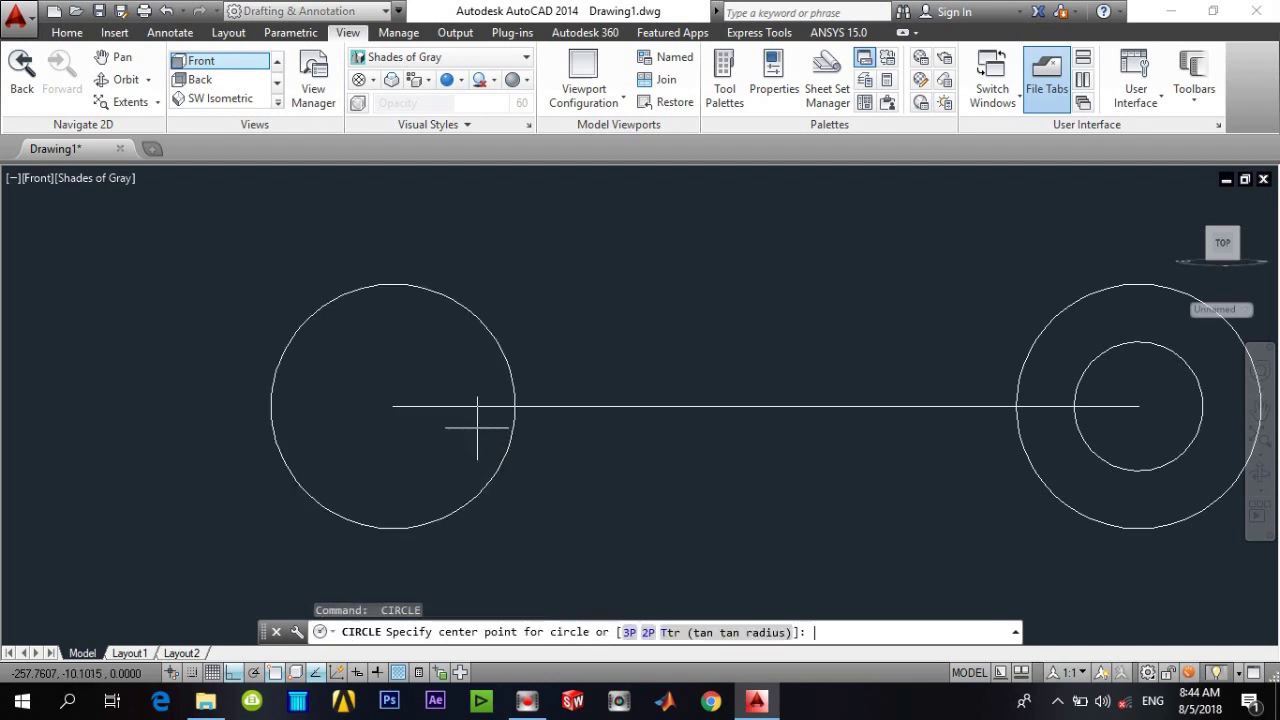
left_click(393, 406)
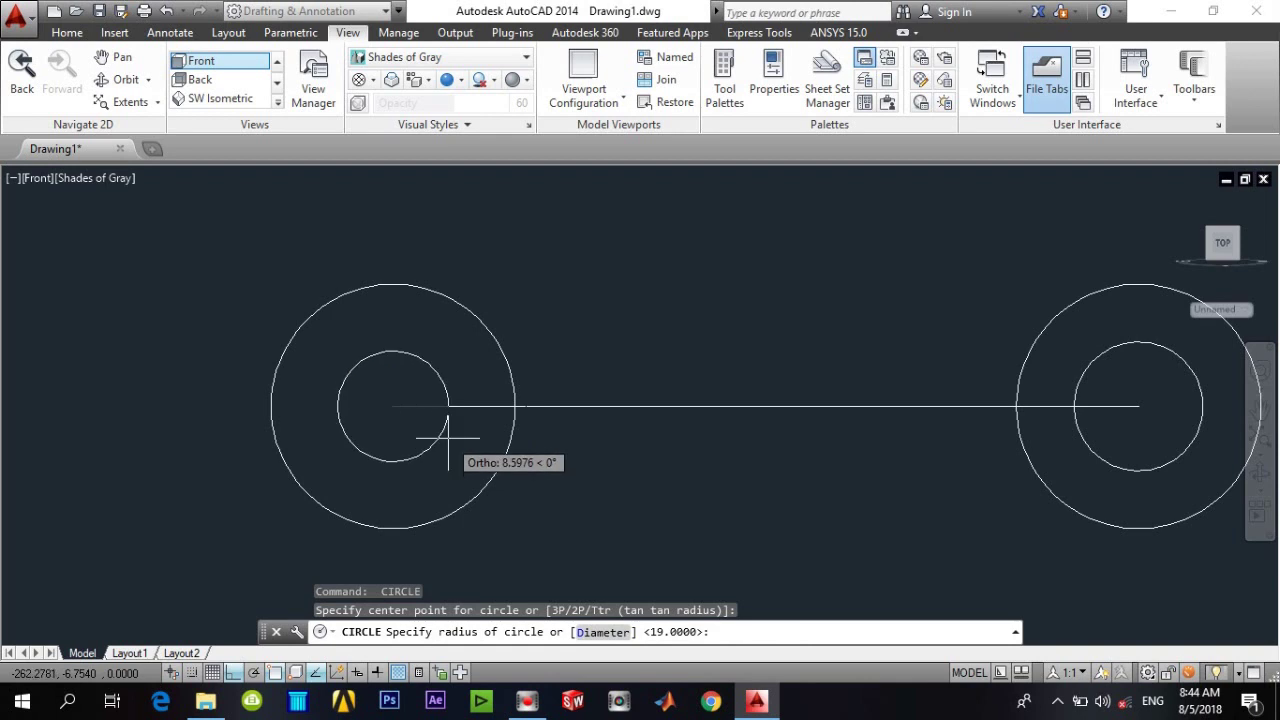
type("32")
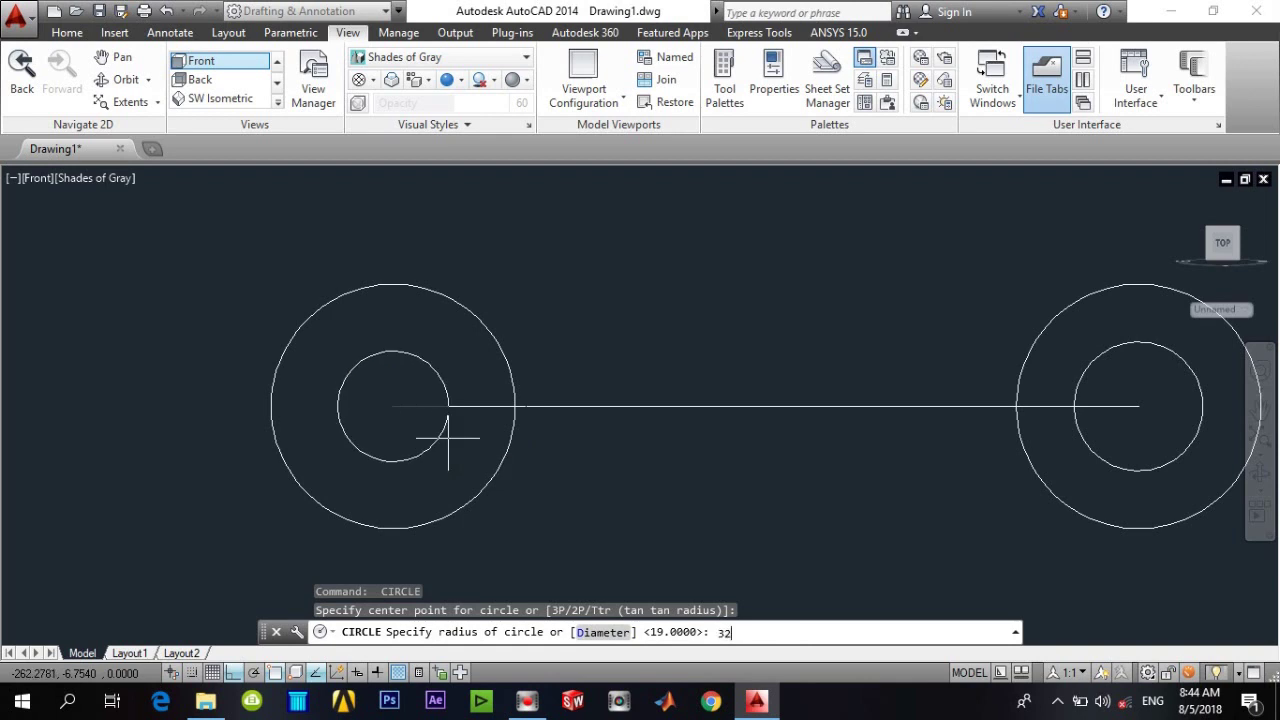
key("Return")
key("Escape")
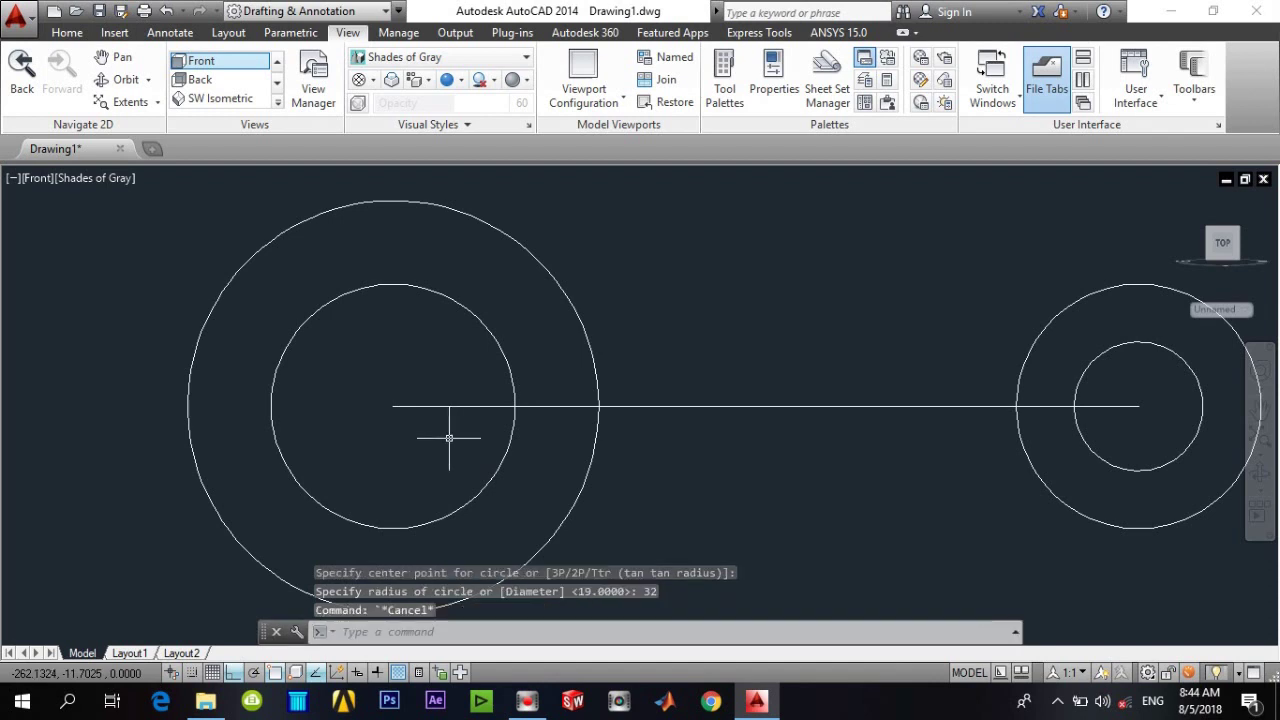
scroll(448, 437, "down", 3)
Draw bottom and top tangent lines joining the large and small outer circles
type("l")
key("Return")
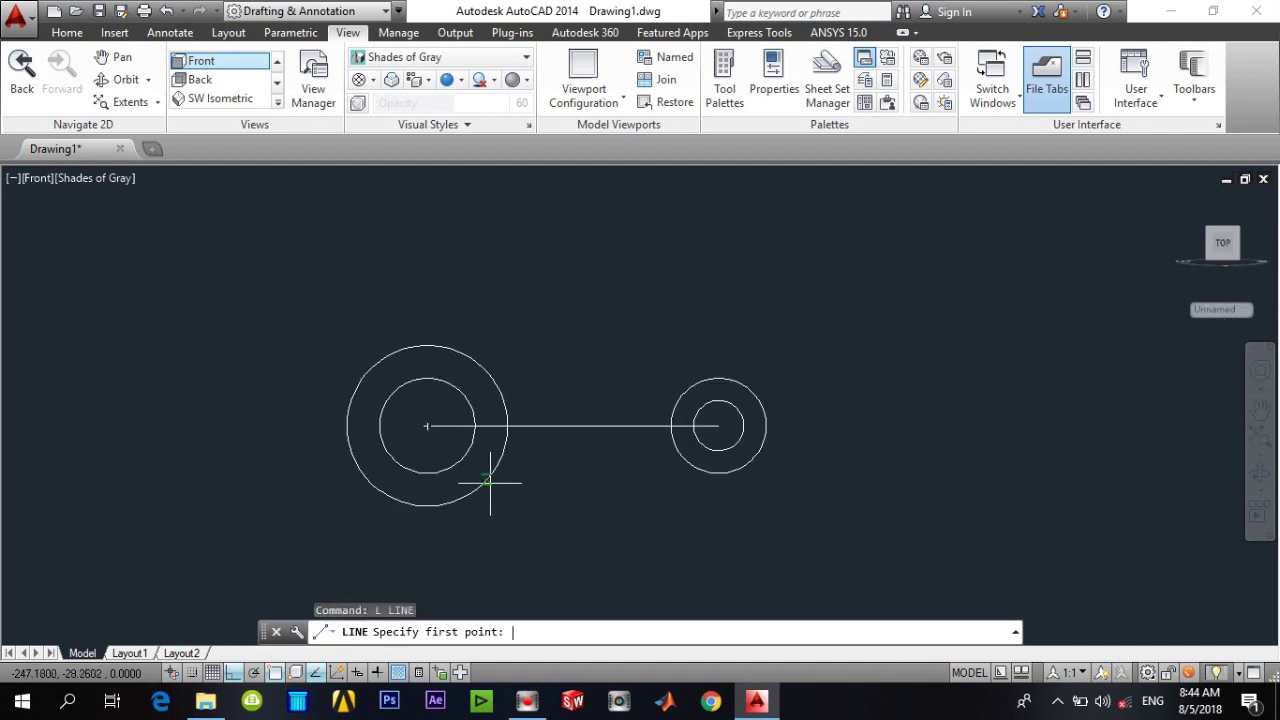
left_click(427, 506)
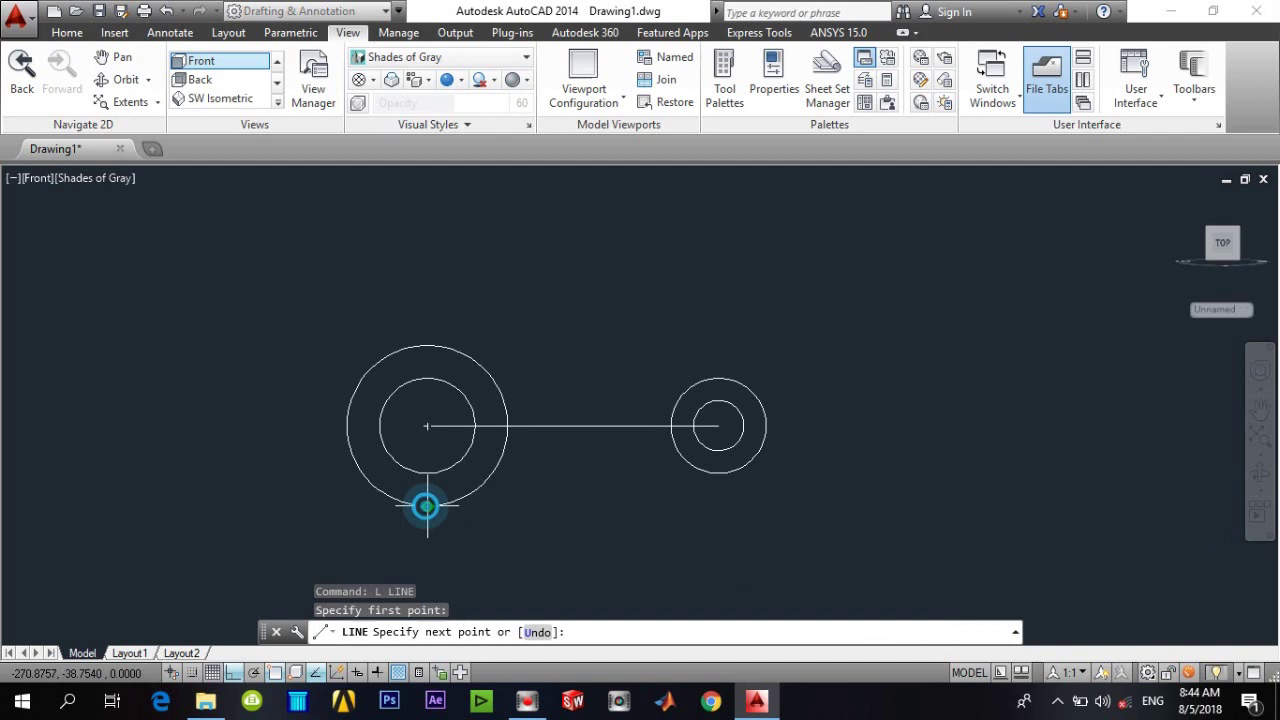
left_click(719, 473)
key("Escape")
key("Return")
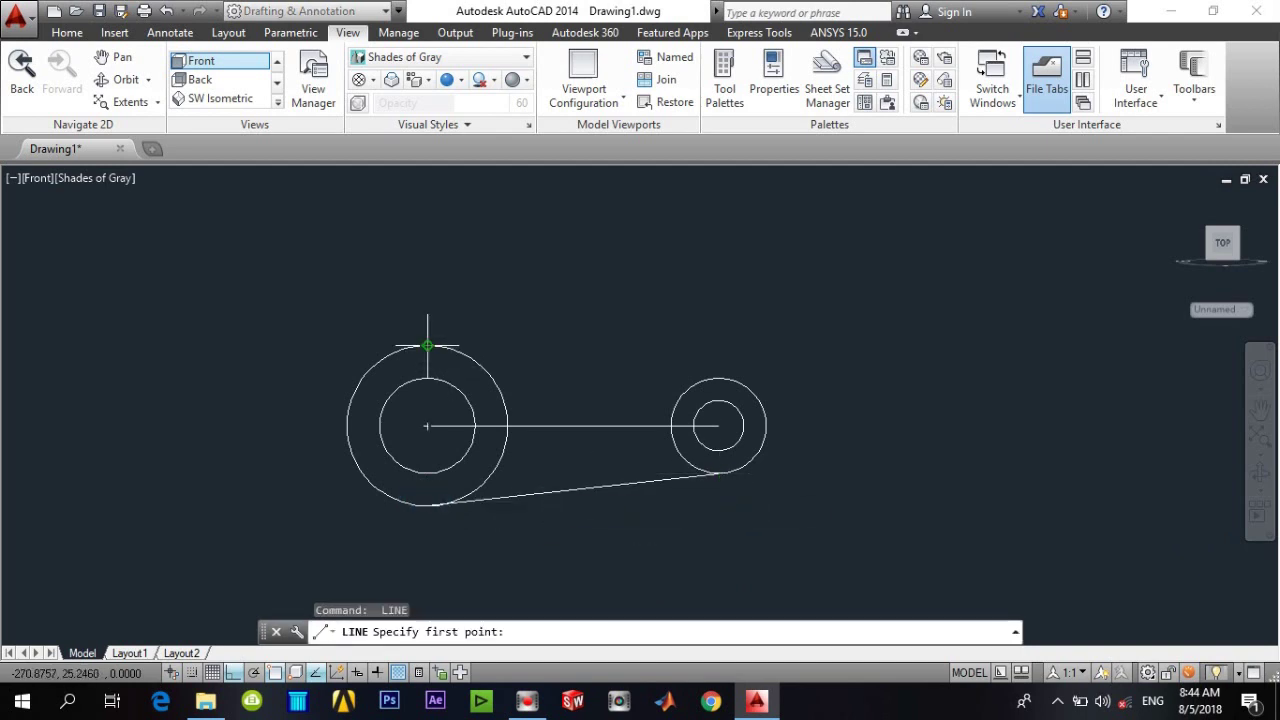
left_click(427, 346)
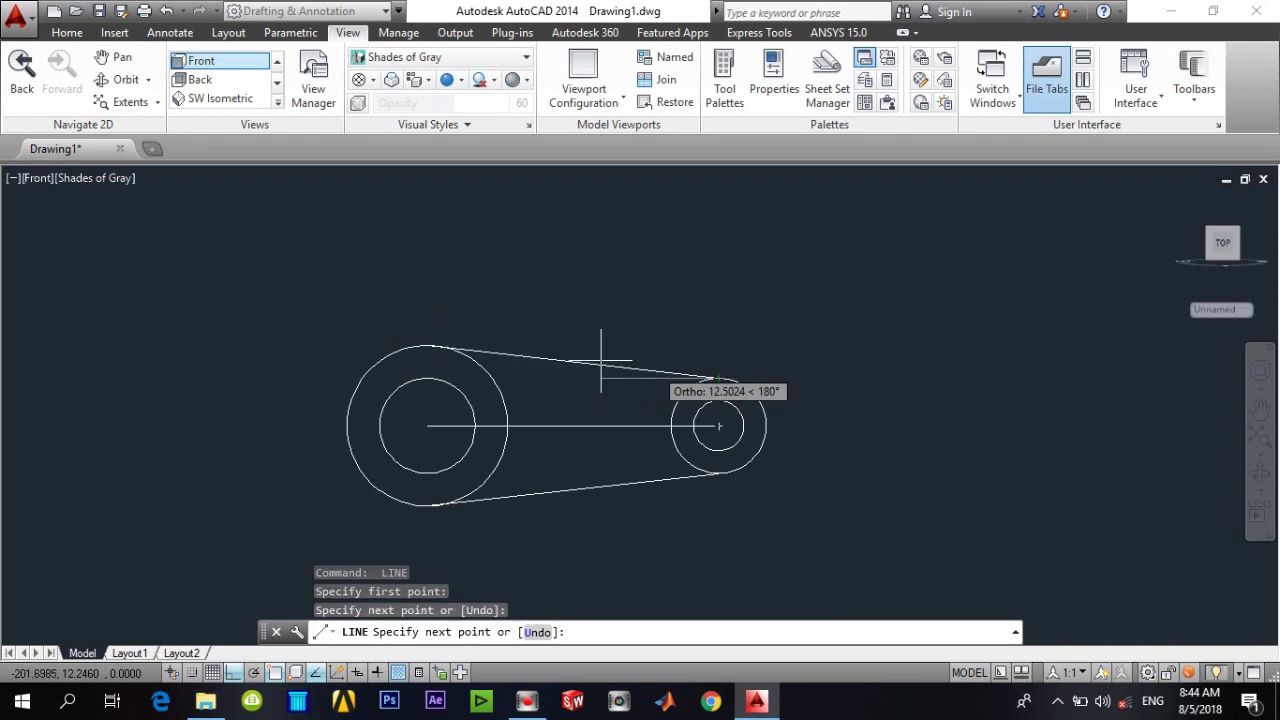
left_click(690, 360)
key("Escape")
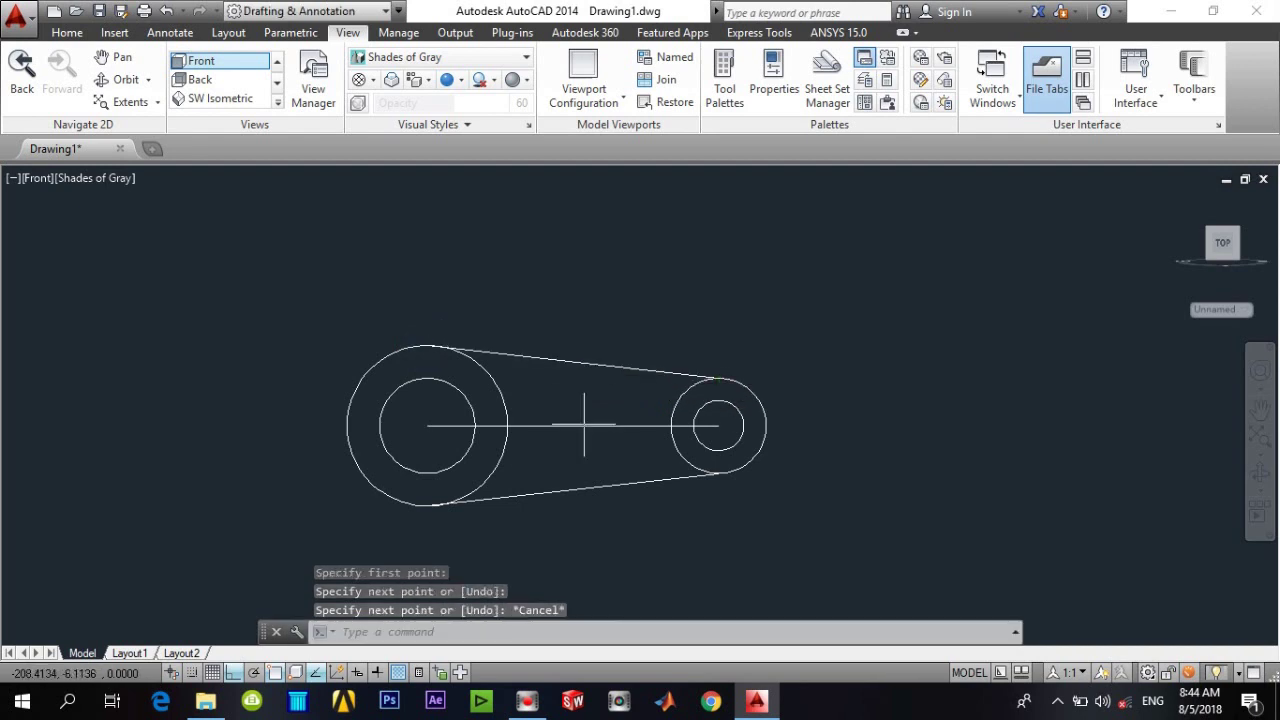
Erase the dashed horizontal centre line
left_click(581, 426)
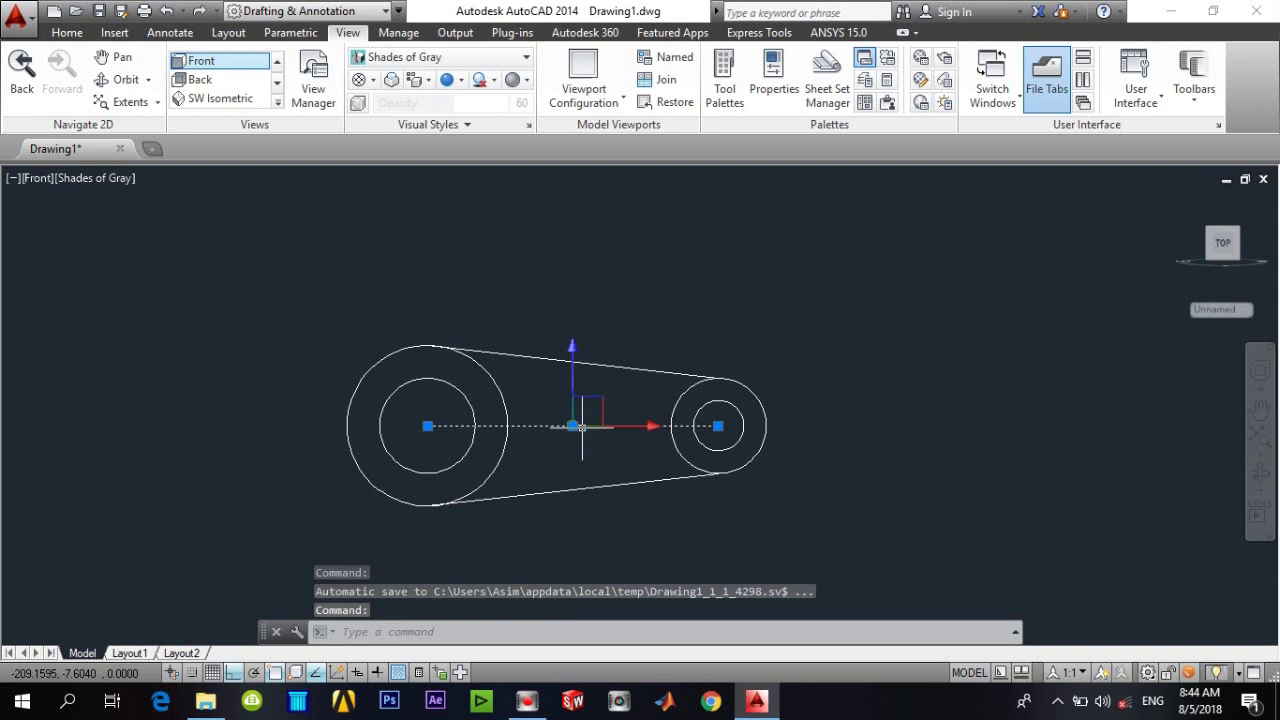
type("e")
key("Return")
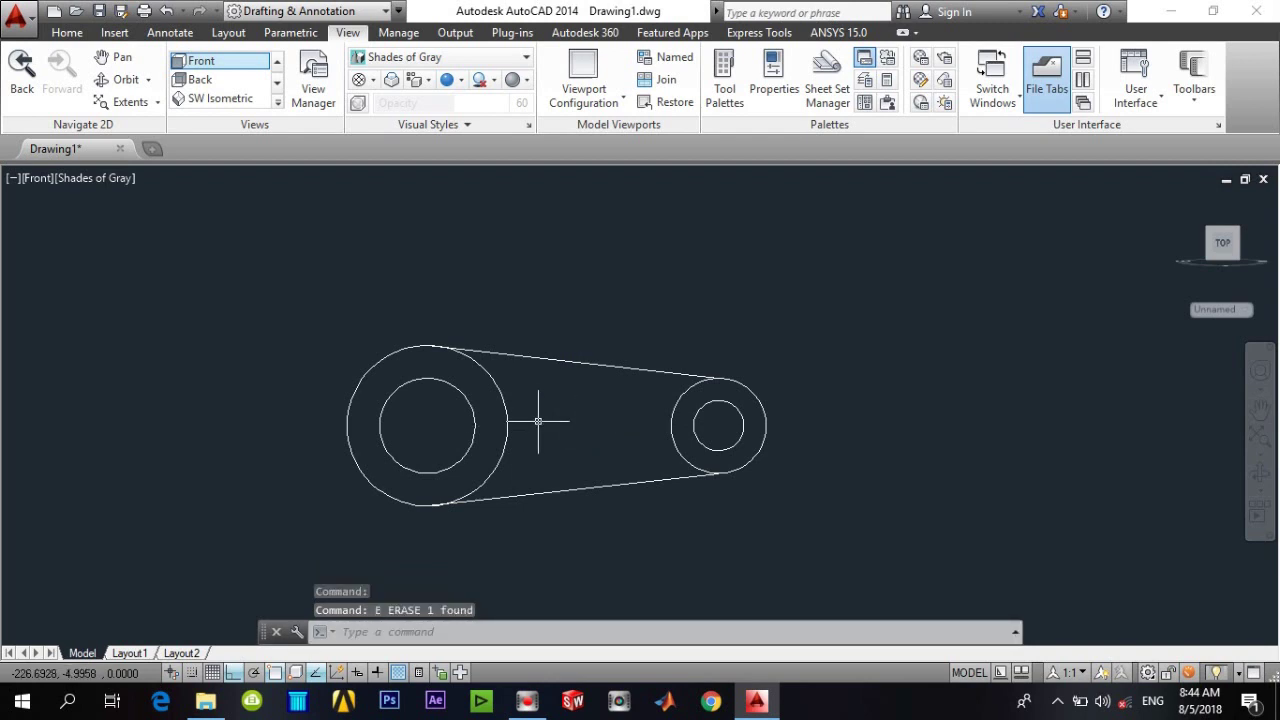
Open 2.jpg, zoom into the lever's dimensions, then return to the AutoCAD drawing
left_click(205, 701)
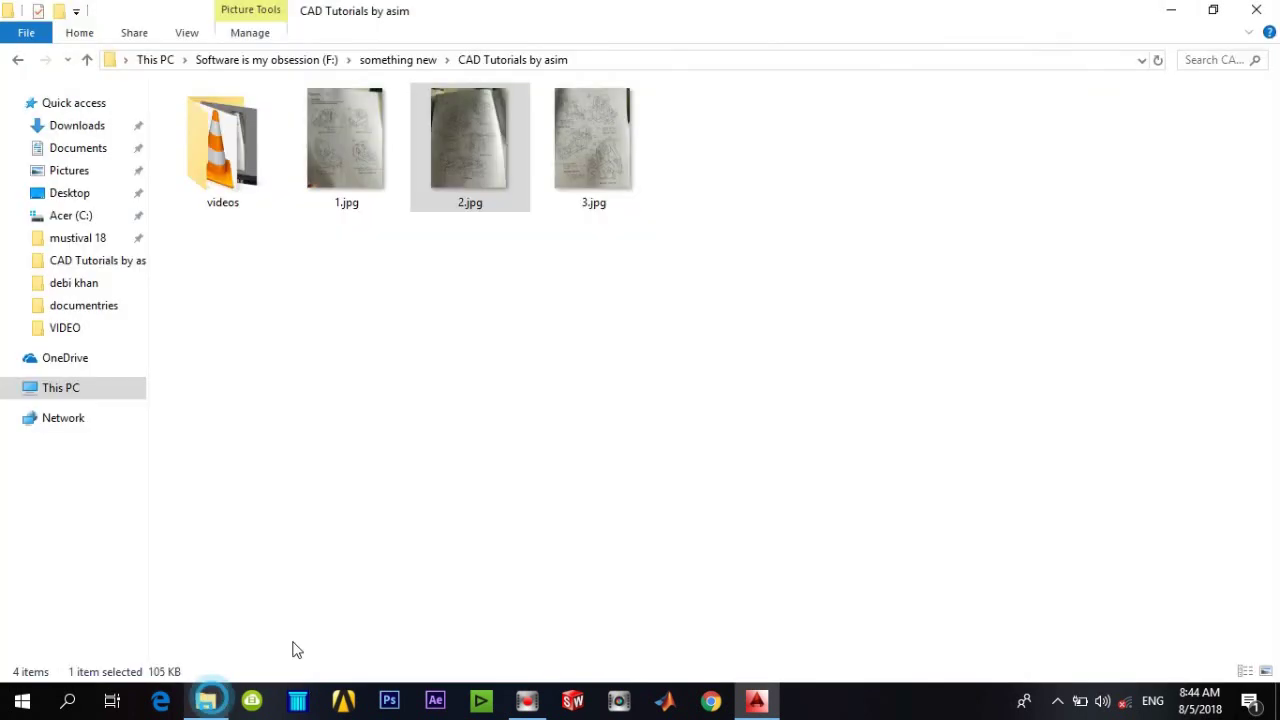
double_click(484, 168)
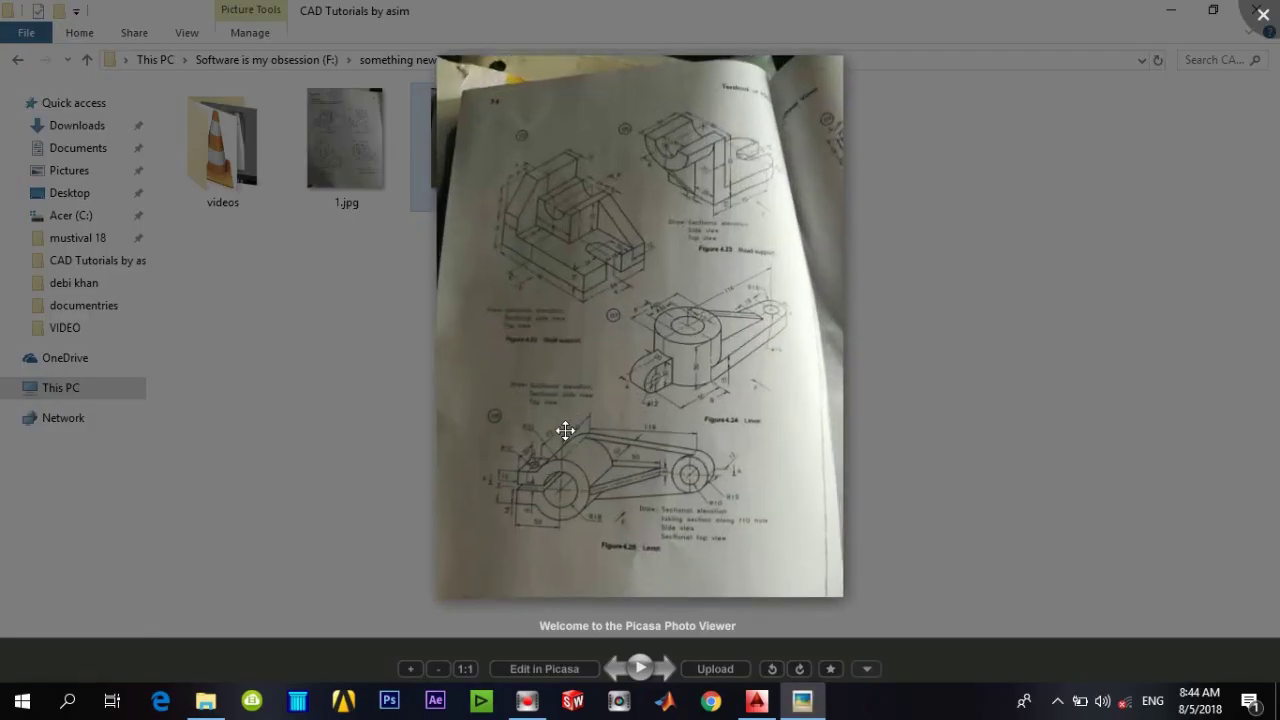
scroll(566, 429, "up", 3)
scroll(466, 494, "up", 2)
scroll(540, 400, "up", 1)
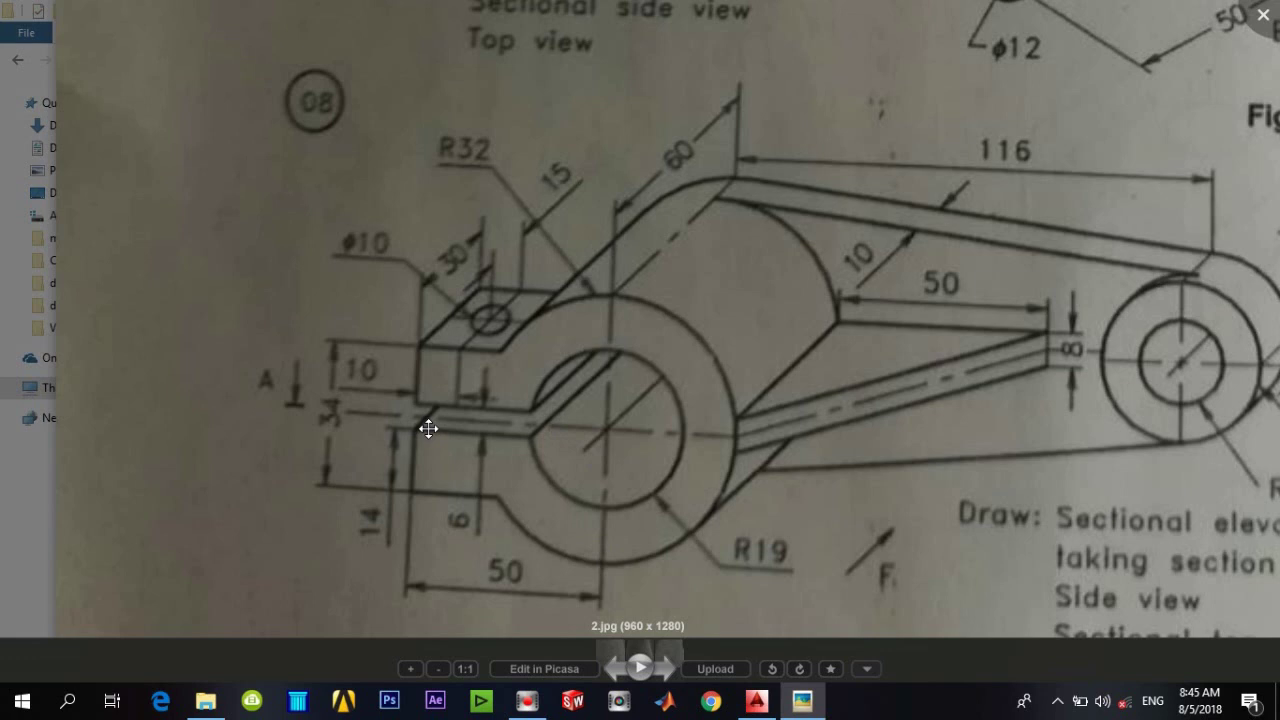
scroll(479, 411, "down", 3)
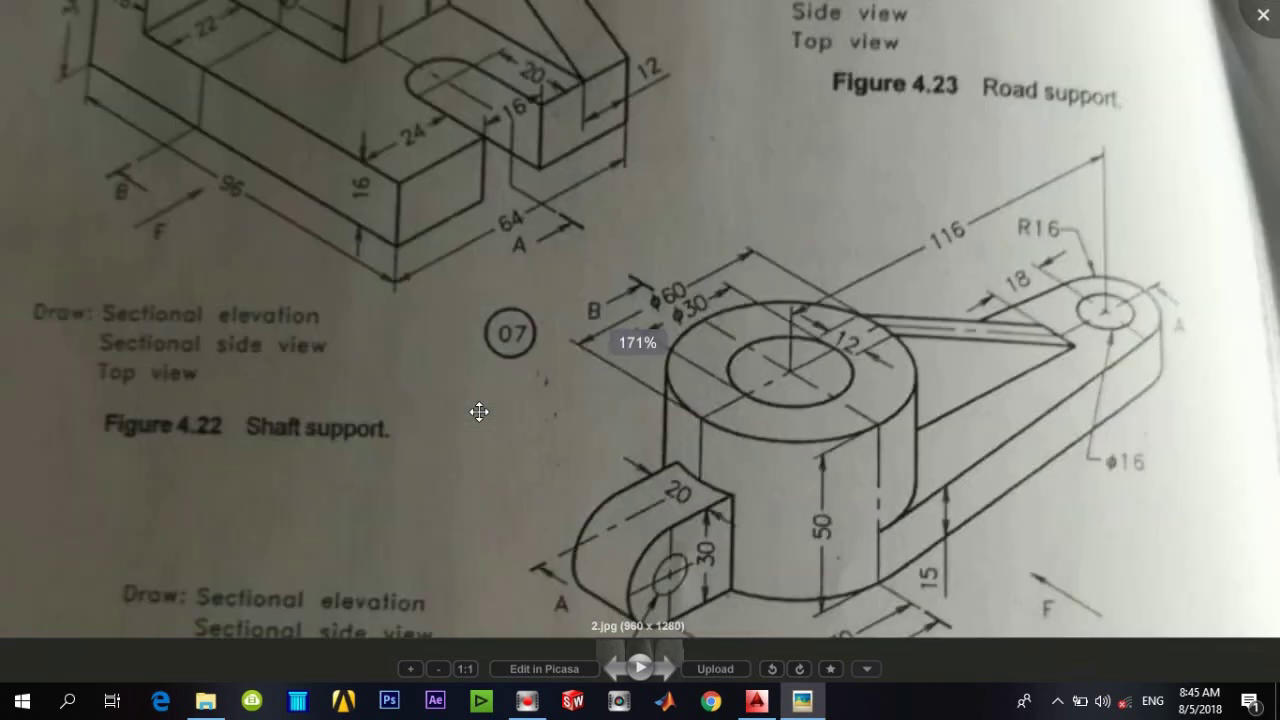
key("Escape")
left_click(748, 692)
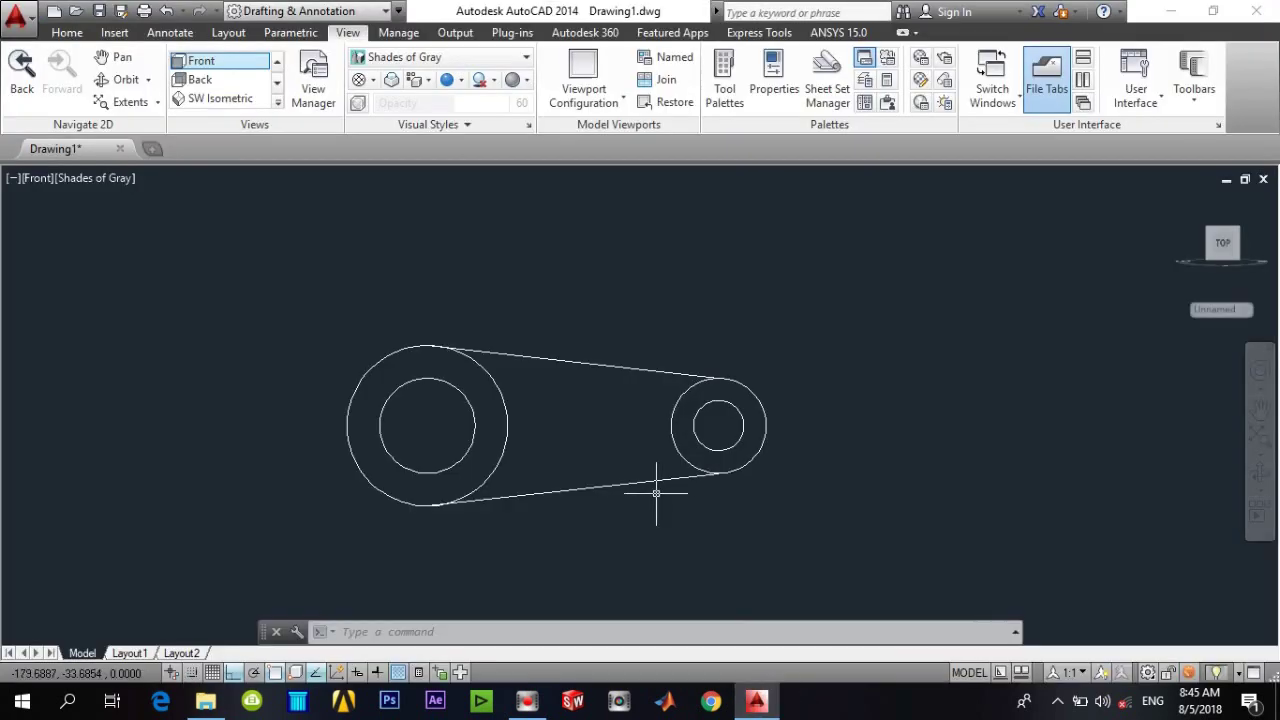
Draw a 50-unit line running left from the large circle's centre
type("l")
key("Return")
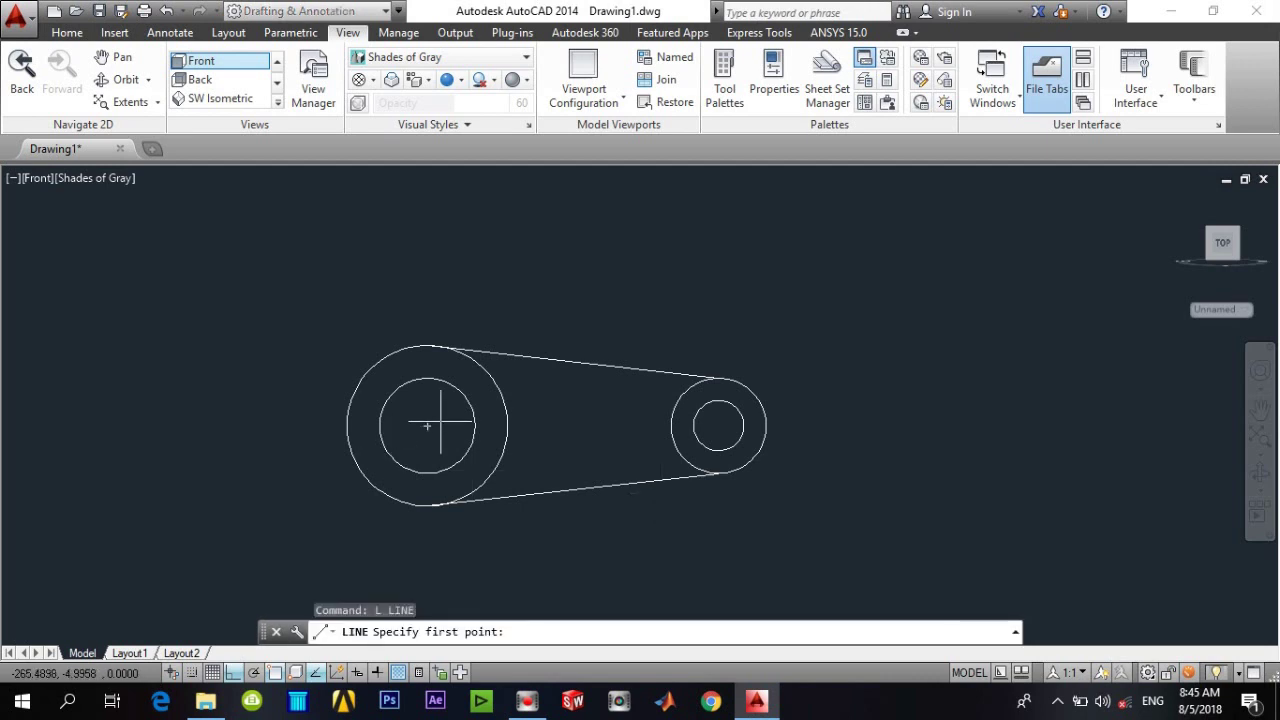
left_click(427, 425)
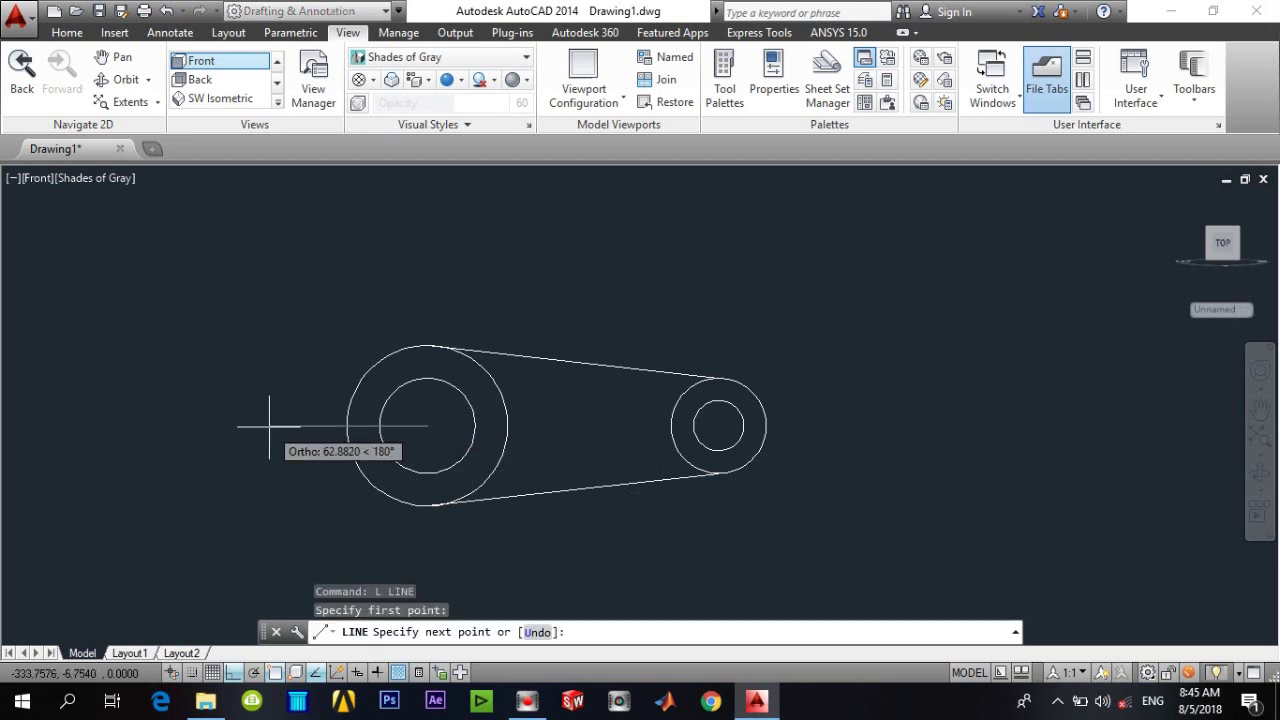
type("5")
key("Return")
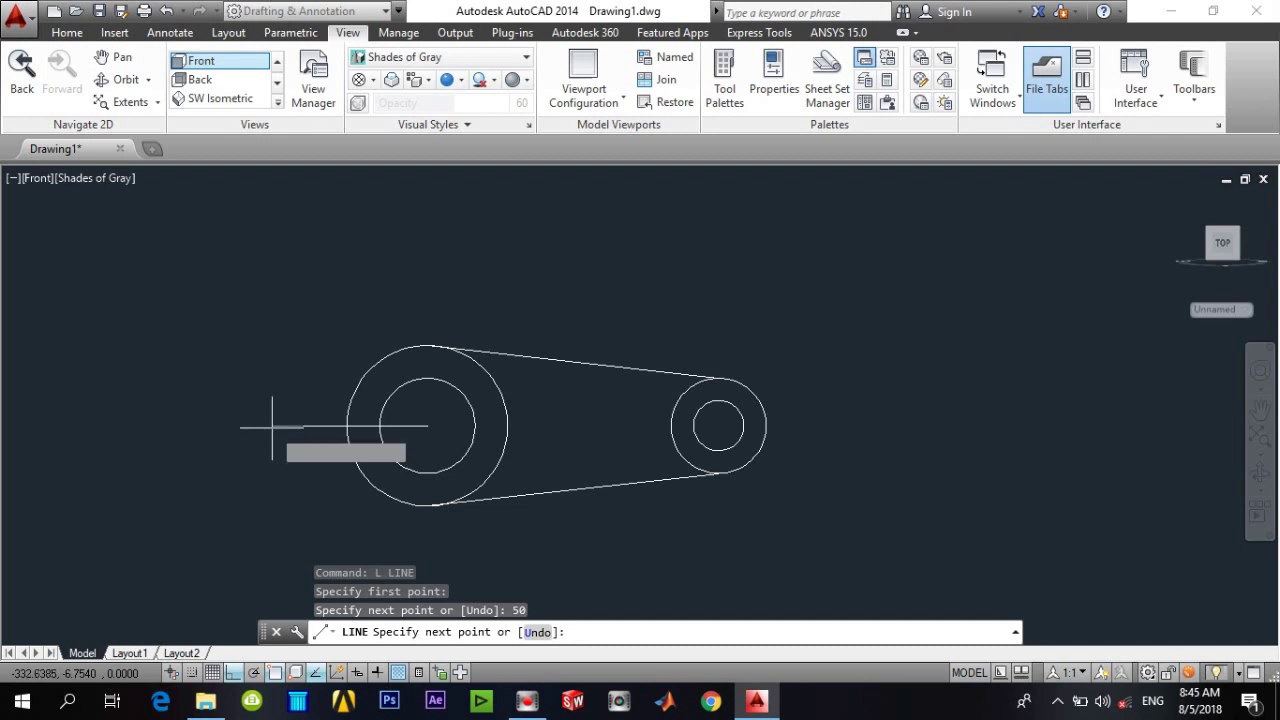
key("Escape")
Add 3-unit vertical segments up and down at the line's left end
type("l")
key("Return")
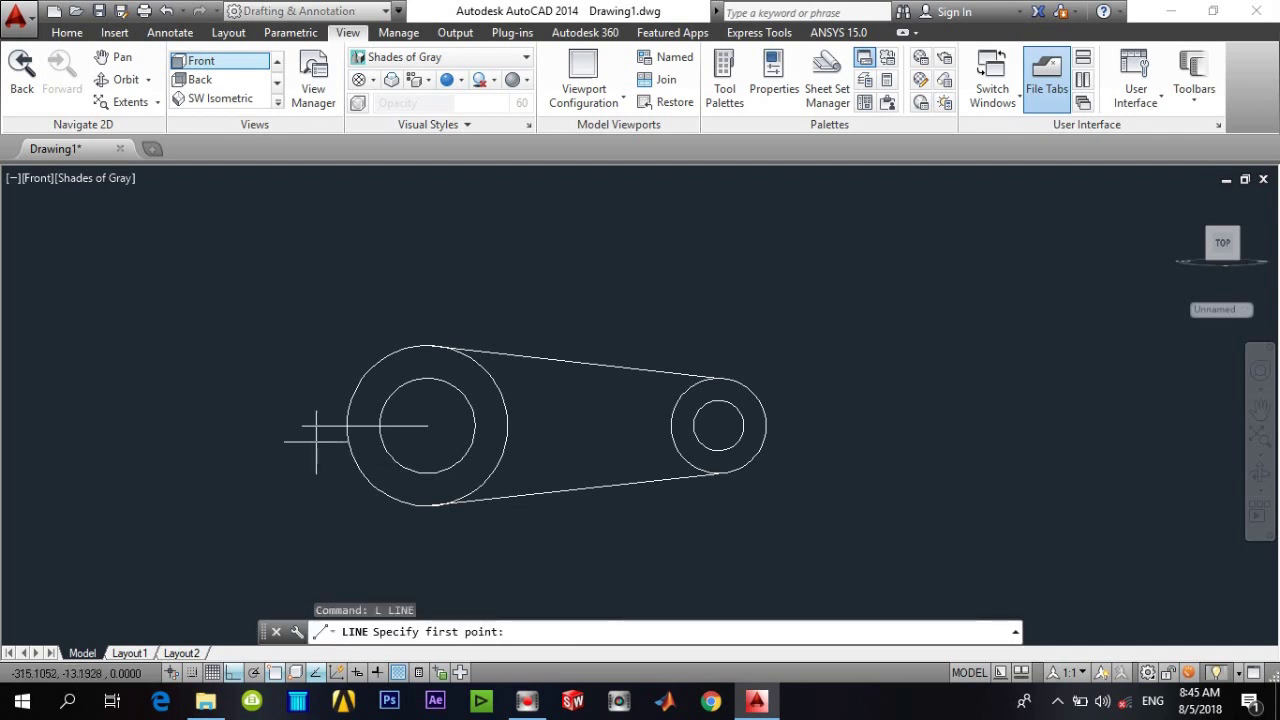
left_click(298, 426)
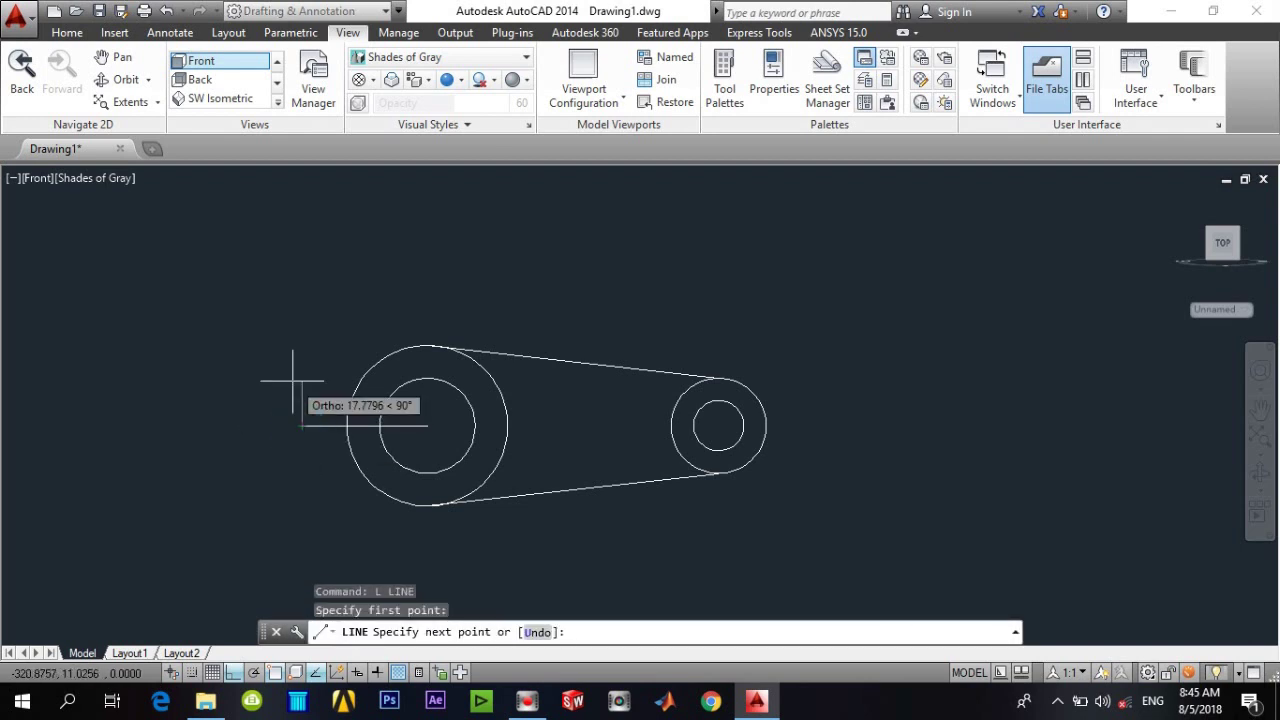
type("3")
key("Return")
key("Return")
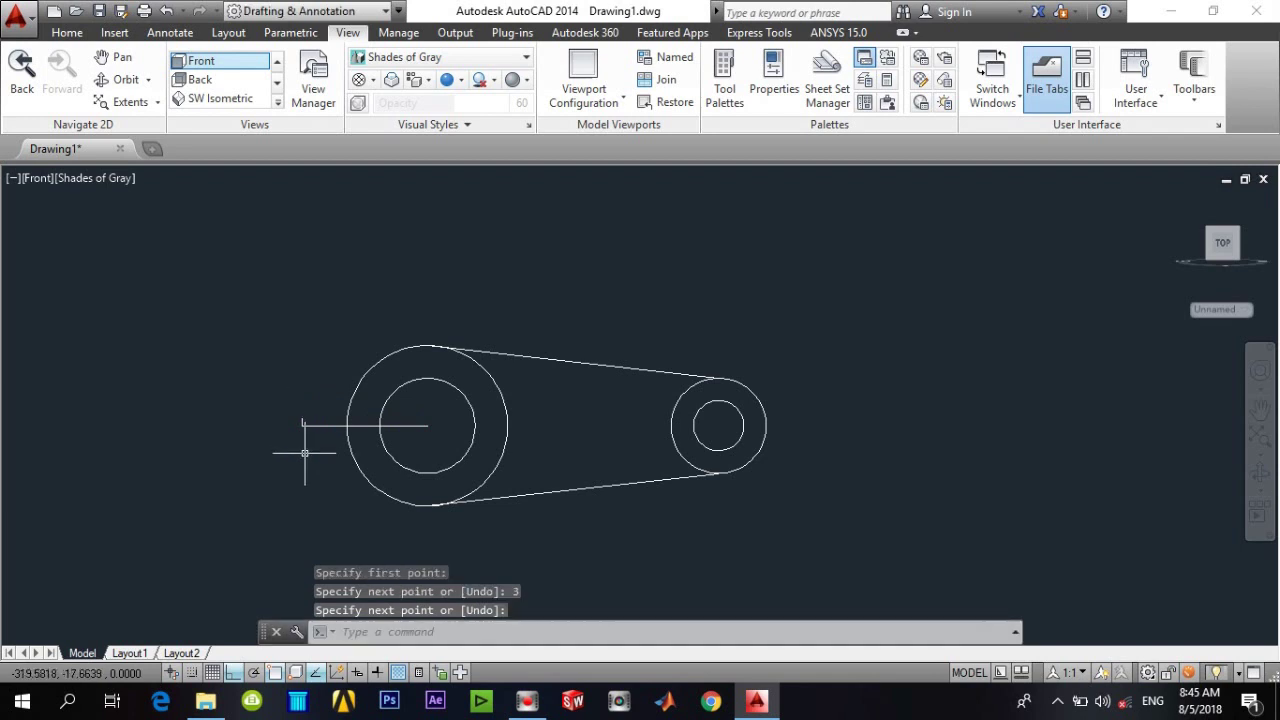
key("Return")
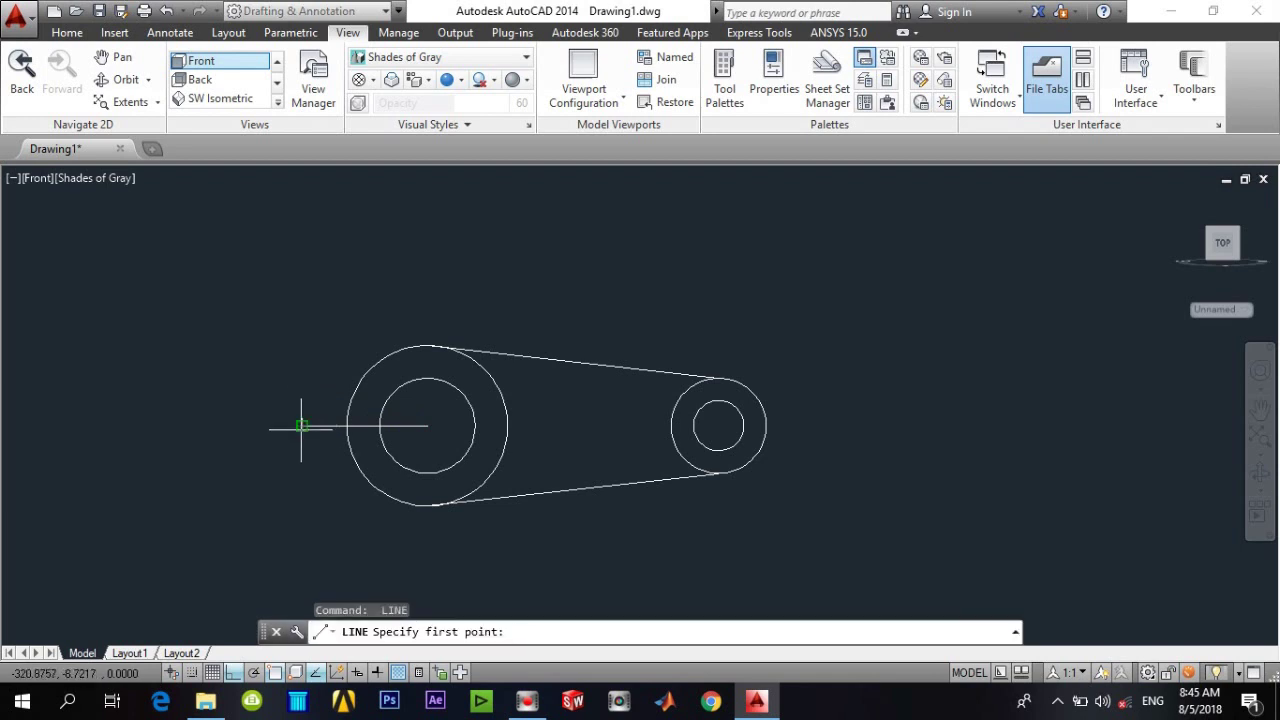
left_click(301, 426)
type("3")
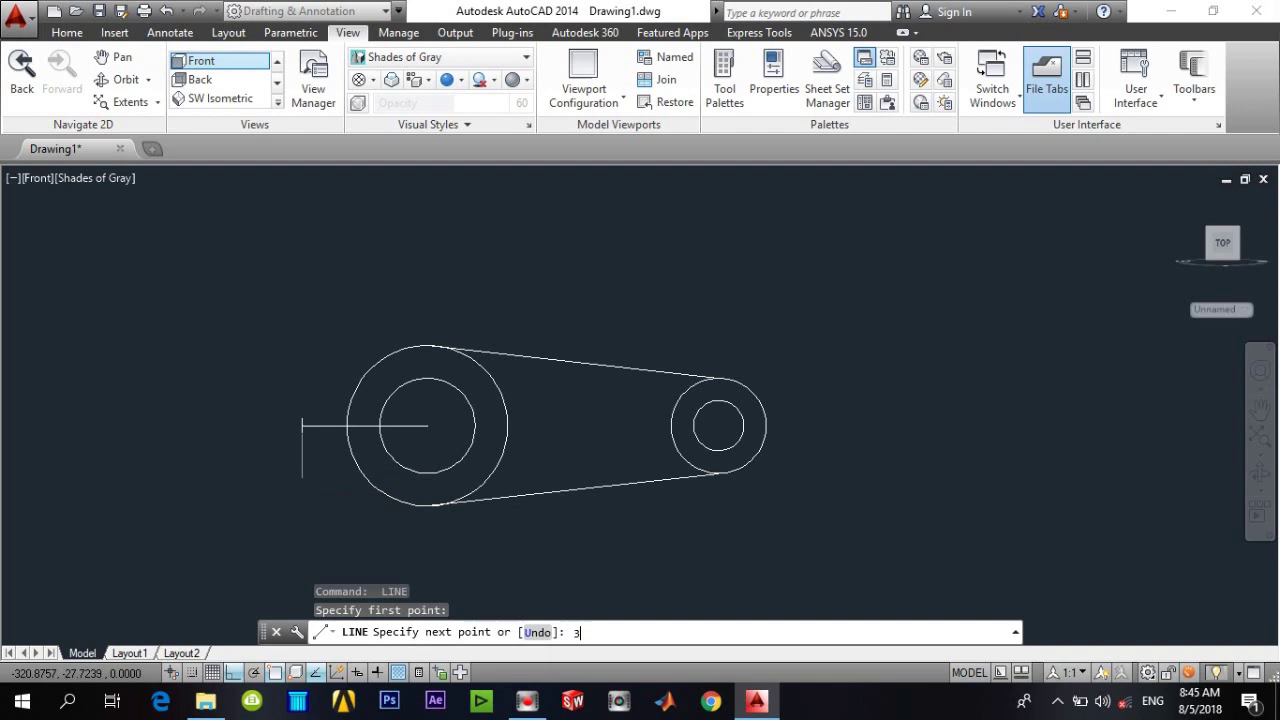
key("Return")
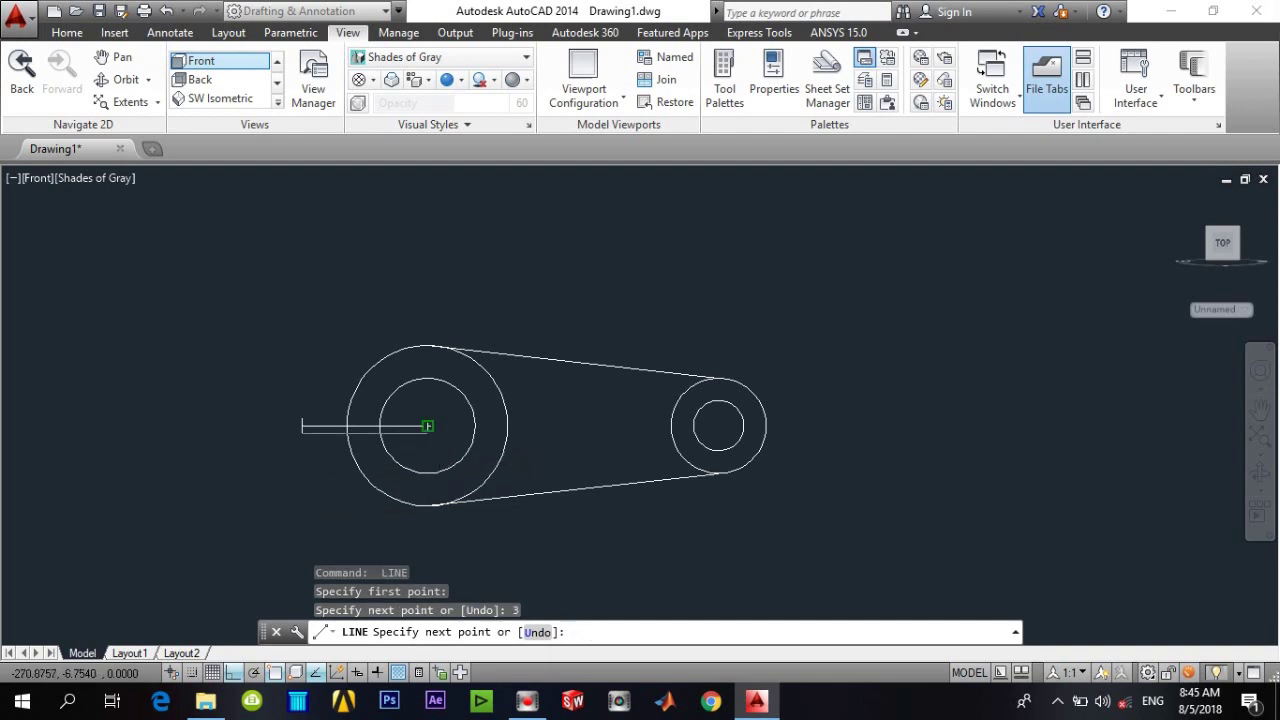
left_click(428, 432)
key("Escape")
Add 3-unit vertical segments up and down at the large circle's centre
type("l")
key("Return")
left_click(426, 428)
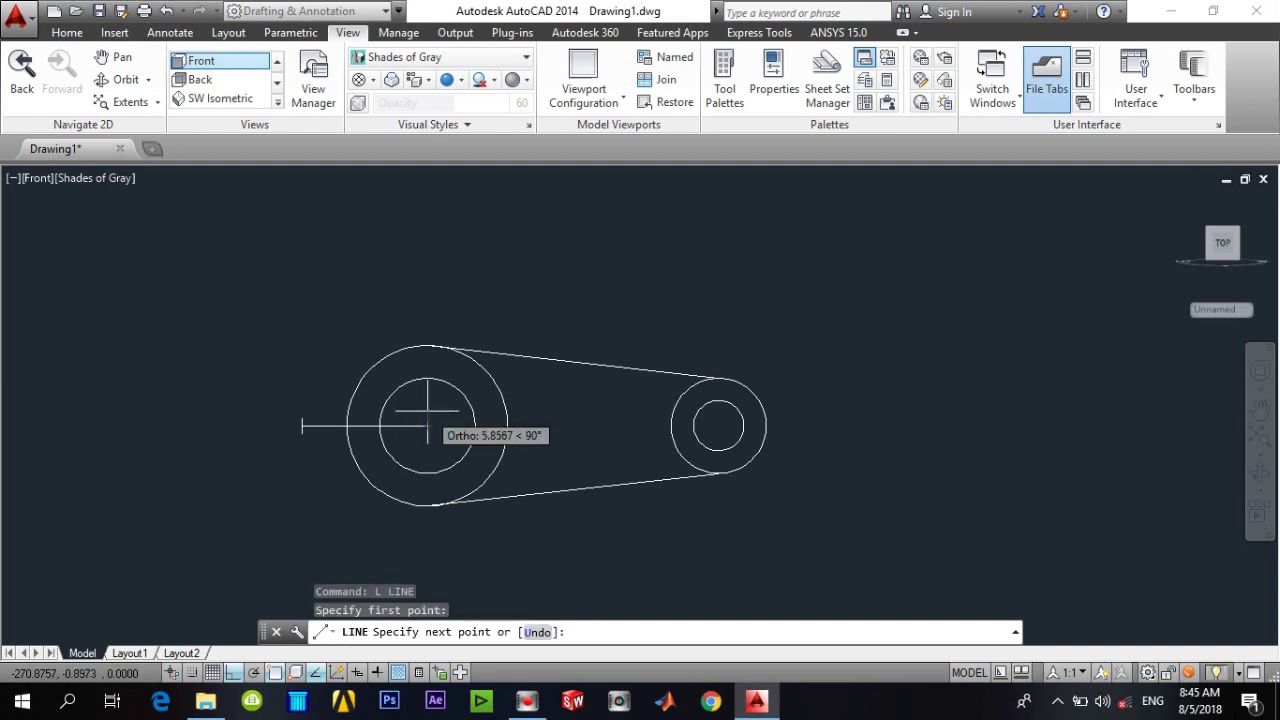
type("3")
key("Return")
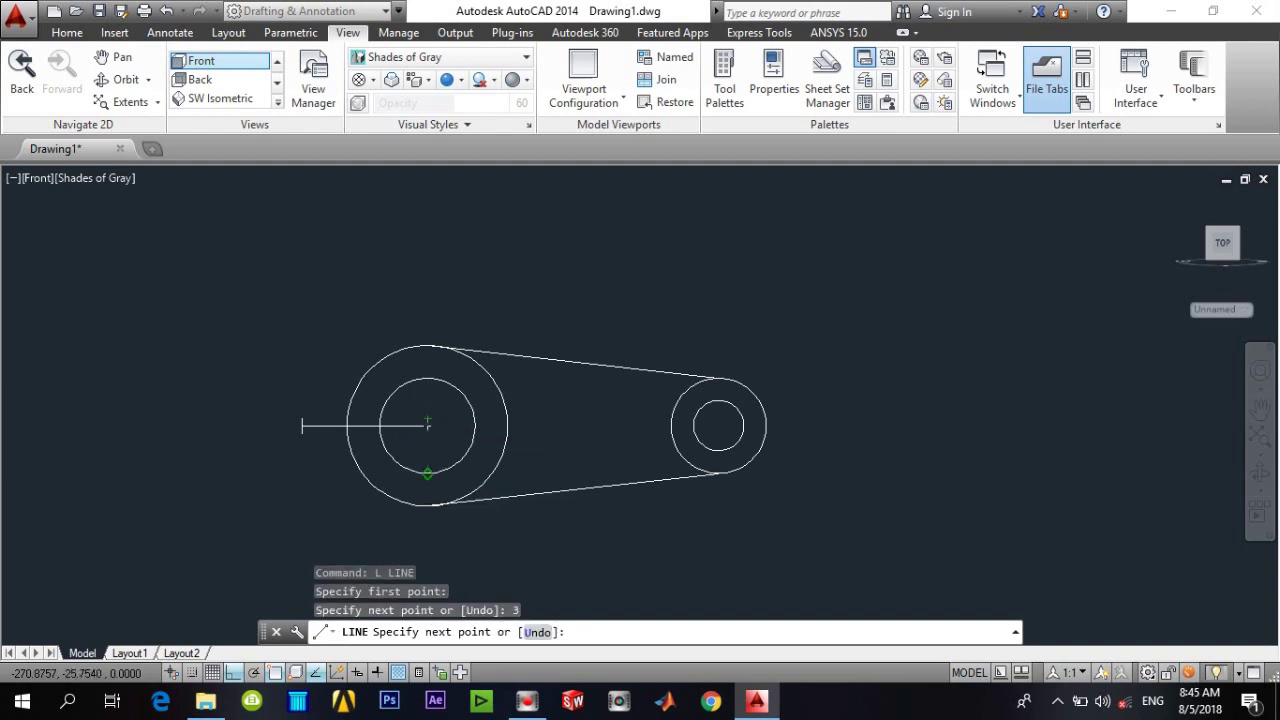
key("Return")
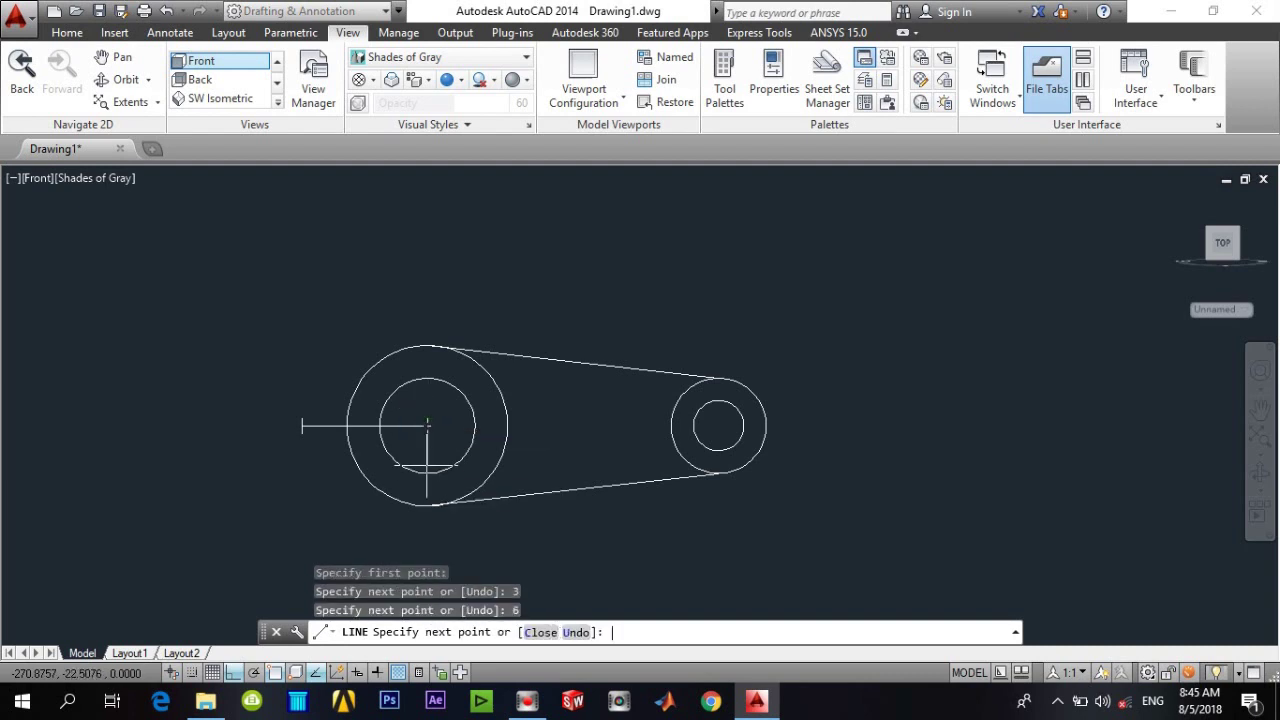
key("Escape")
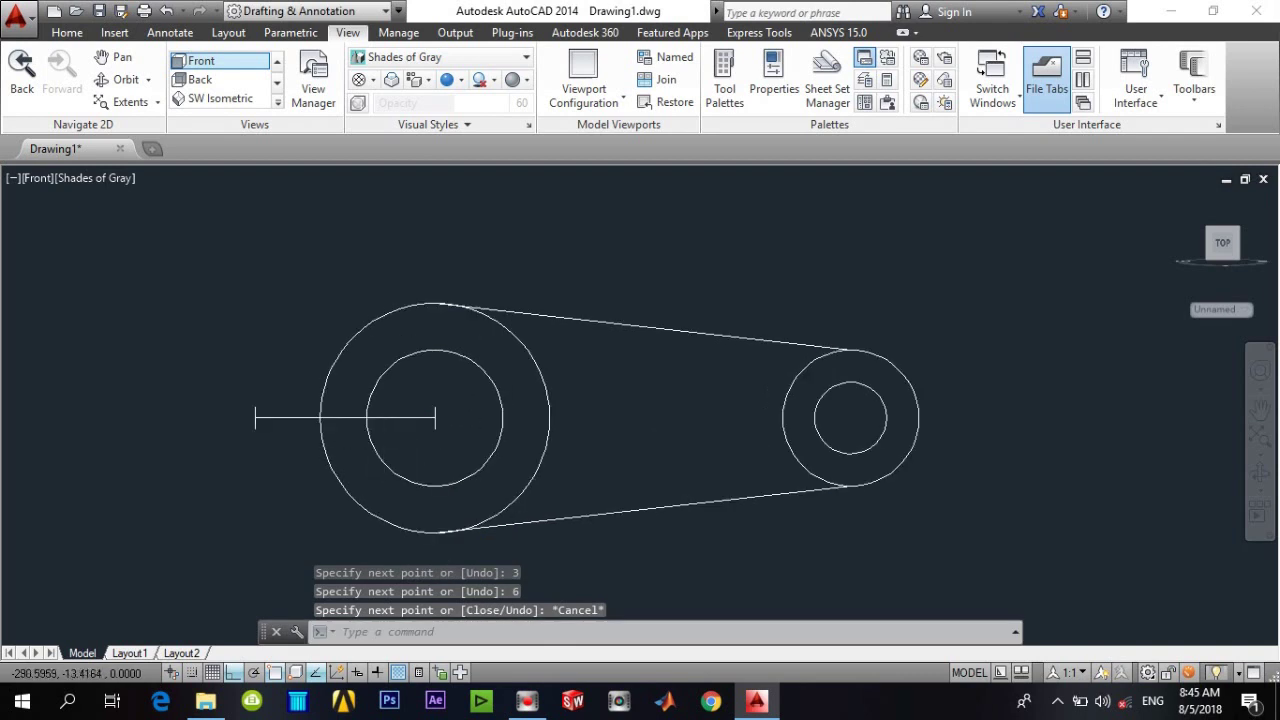
Draw the slot's lower and upper edges joining the two end segments
scroll(367, 440, "up", 5)
type("L")
key("Return")
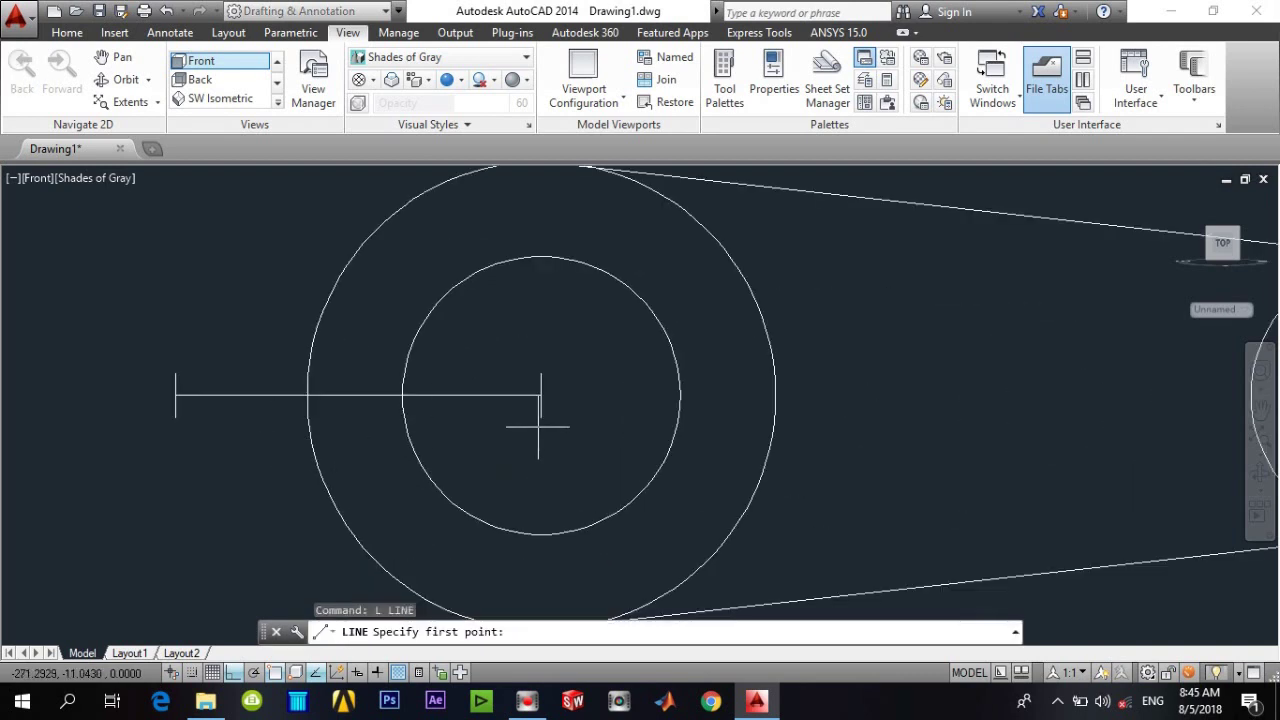
left_click(541, 416)
left_click(175, 417)
key("Return")
type("l")
key("Return")
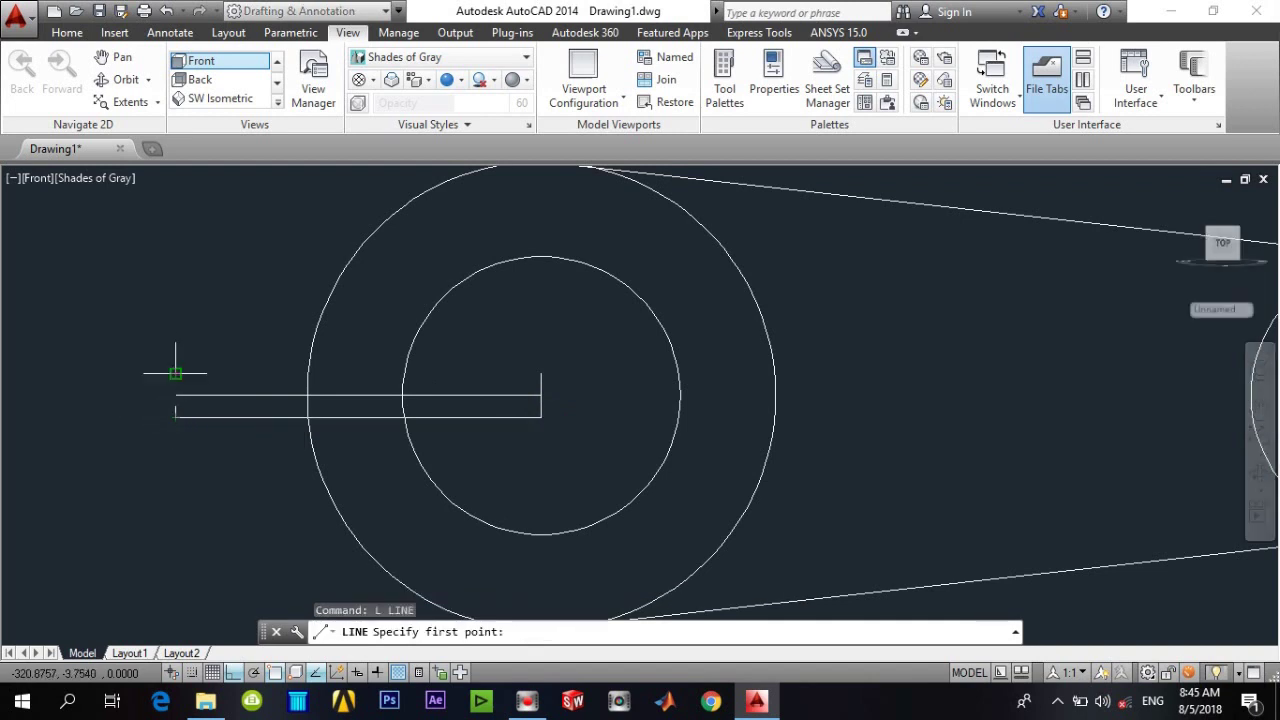
left_click(175, 373)
left_click(540, 373)
key("Escape")
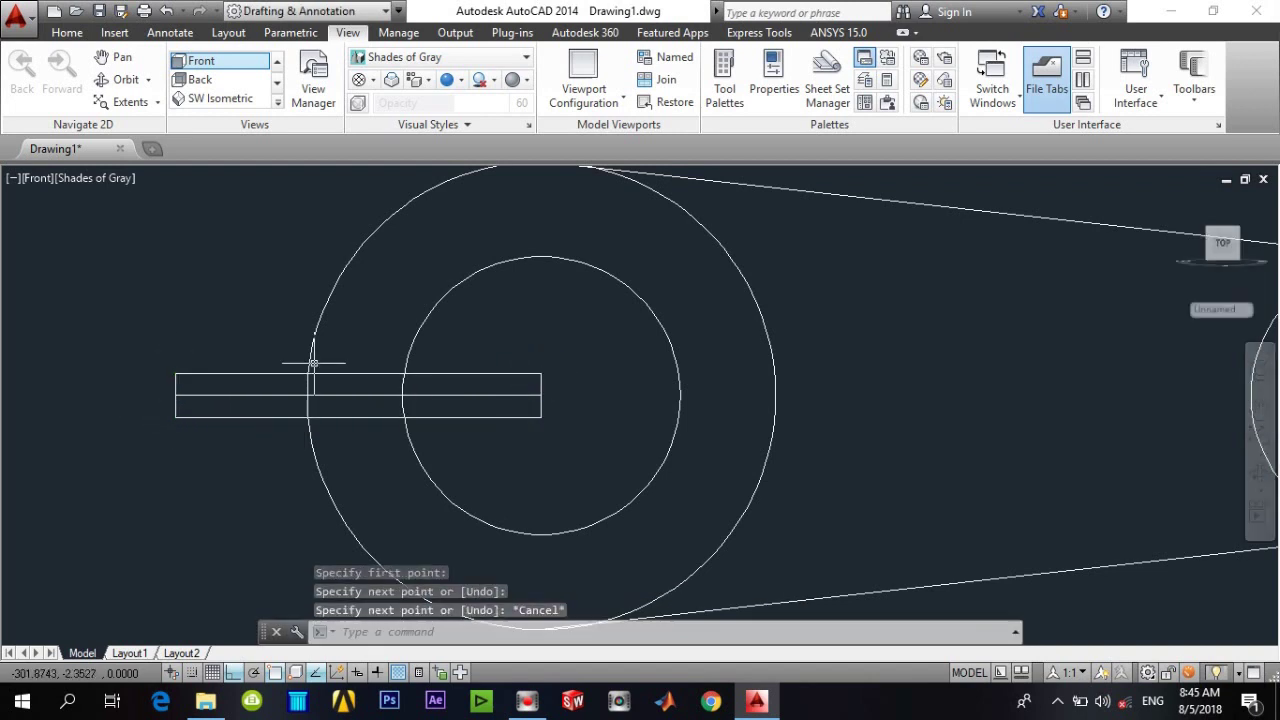
scroll(85, 365, "down", 2)
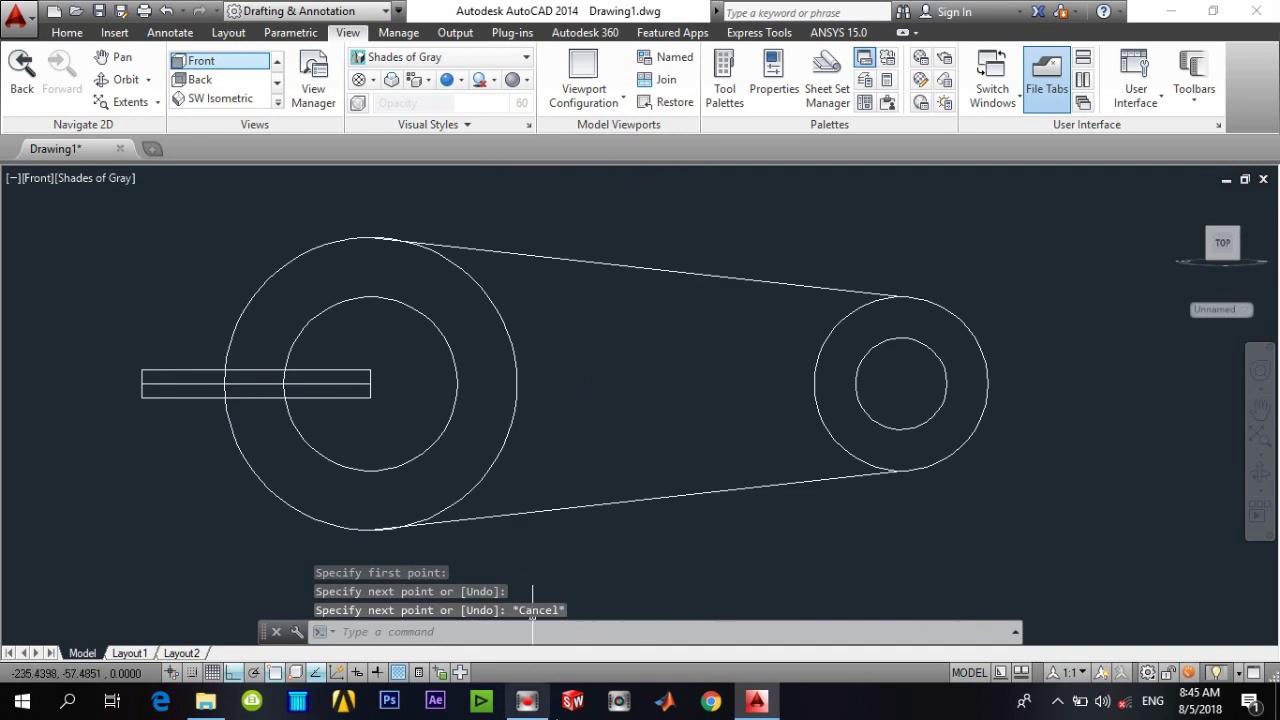
left_click(213, 707)
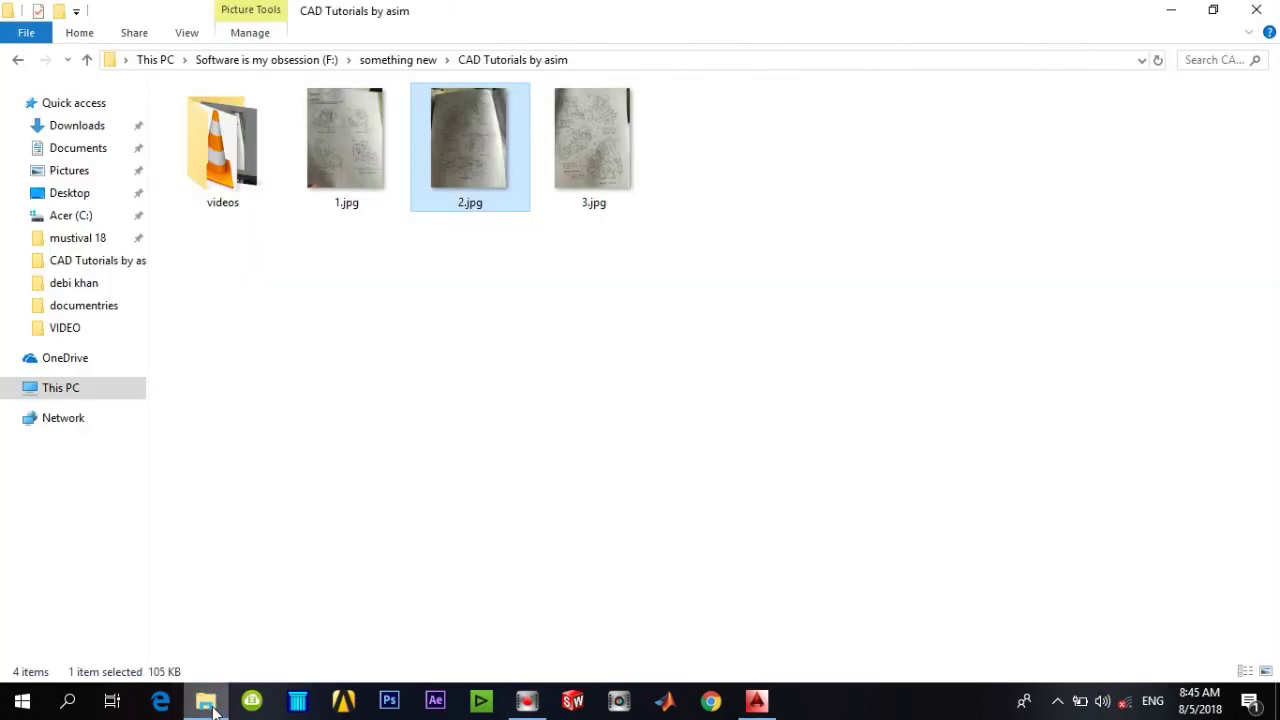
Zoom and pan 2.jpg onto the lever figure, then return to AutoCAD
double_click(476, 171)
scroll(580, 423, "up", 3)
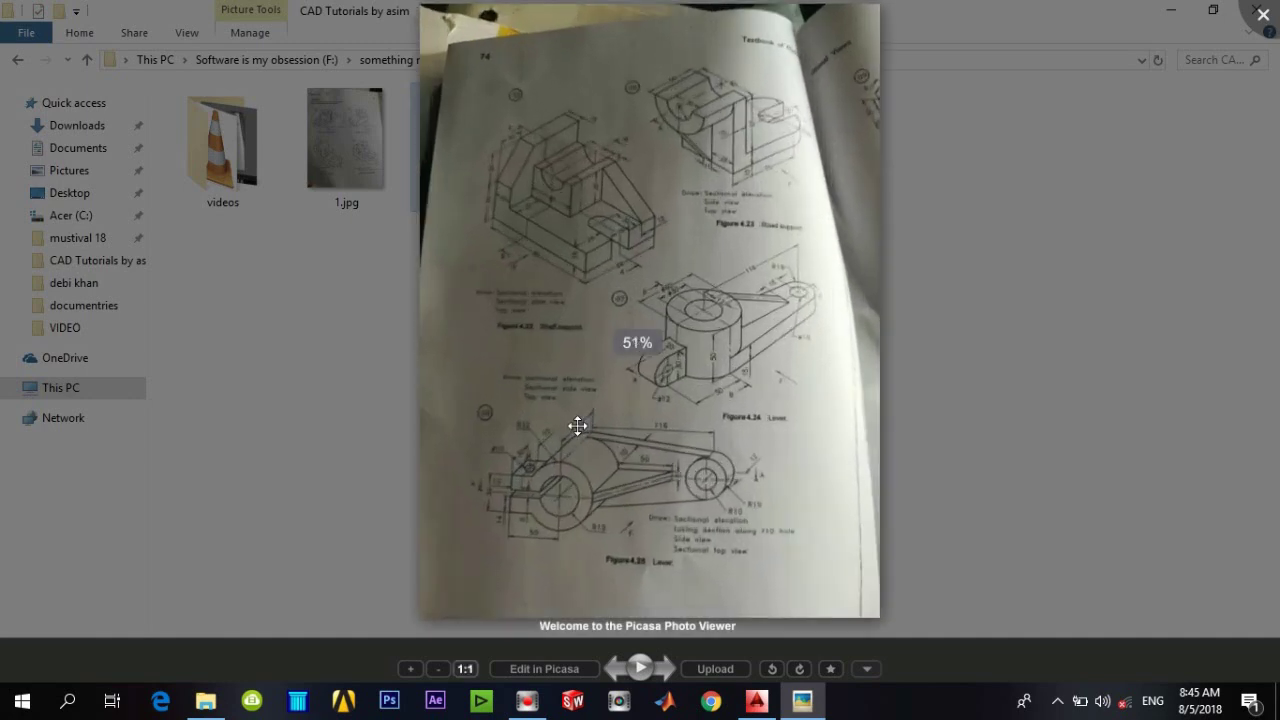
left_click_drag(543, 508, 612, 305)
scroll(491, 437, "up", 2)
scroll(523, 411, "up", 3)
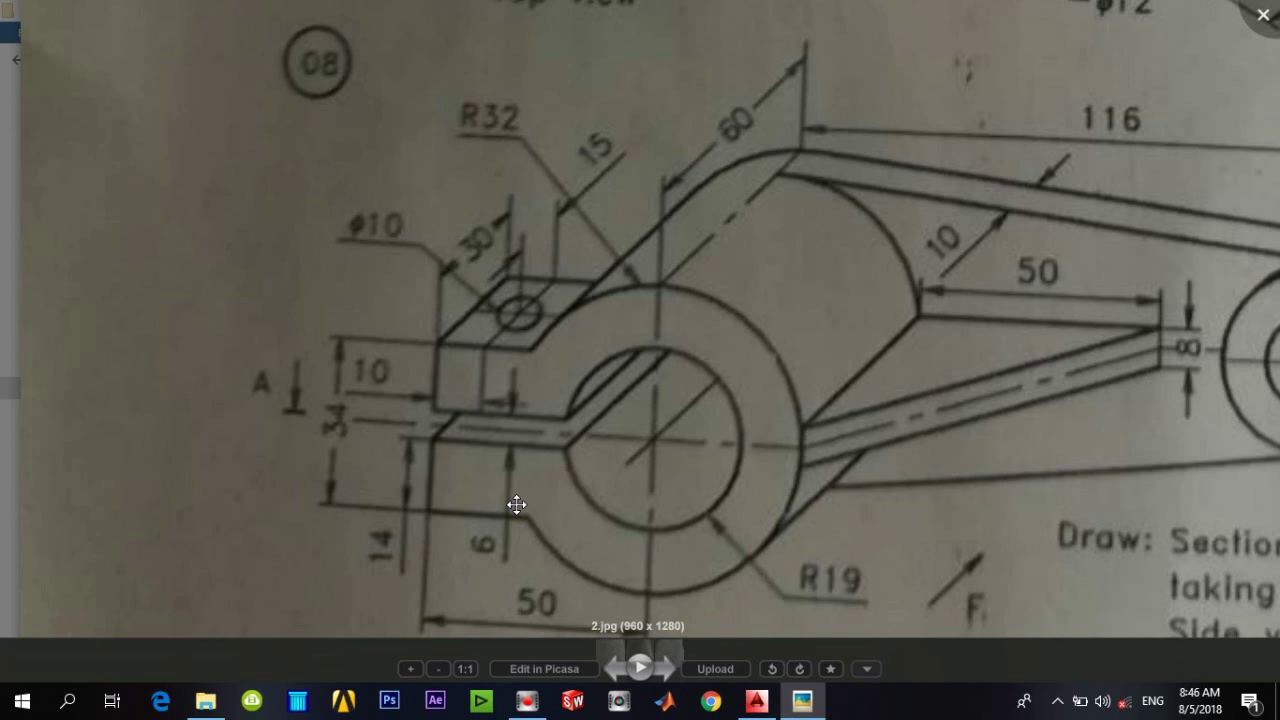
key("Escape")
left_click(756, 700)
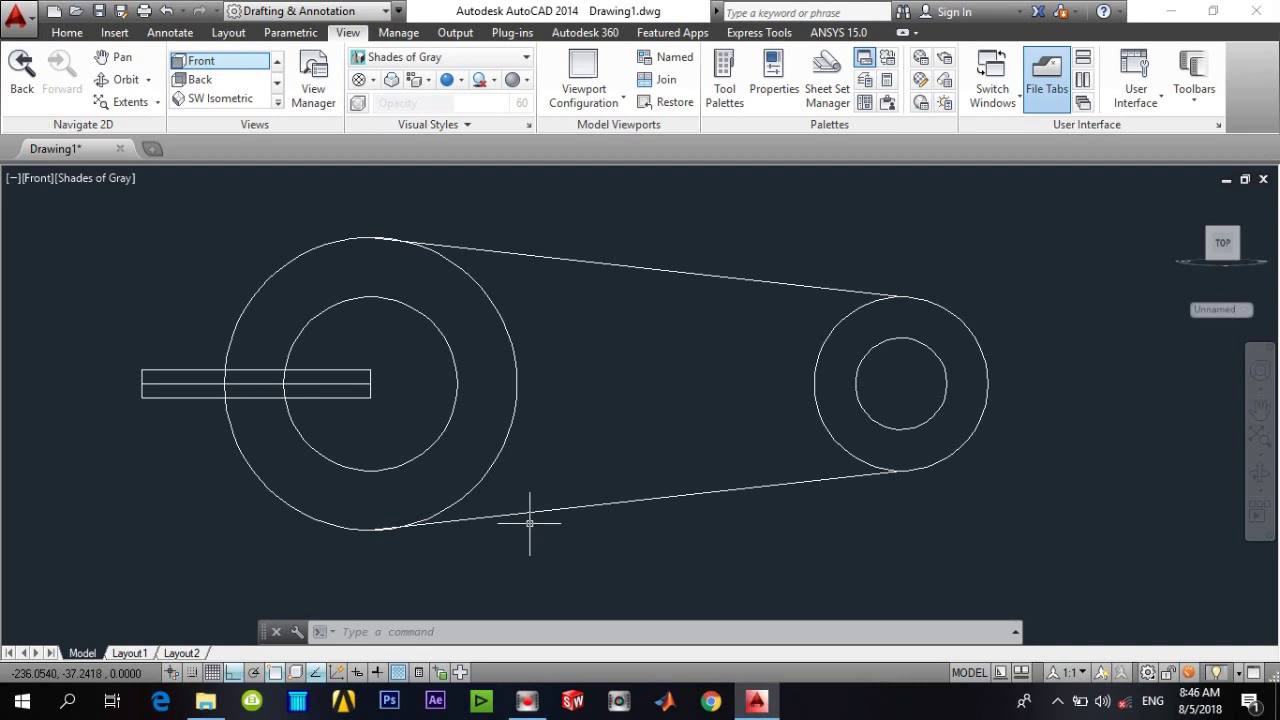
Draw the lug's bottom and top edges, offset 14 units from the slot, extending left
type("l")
key("Return")
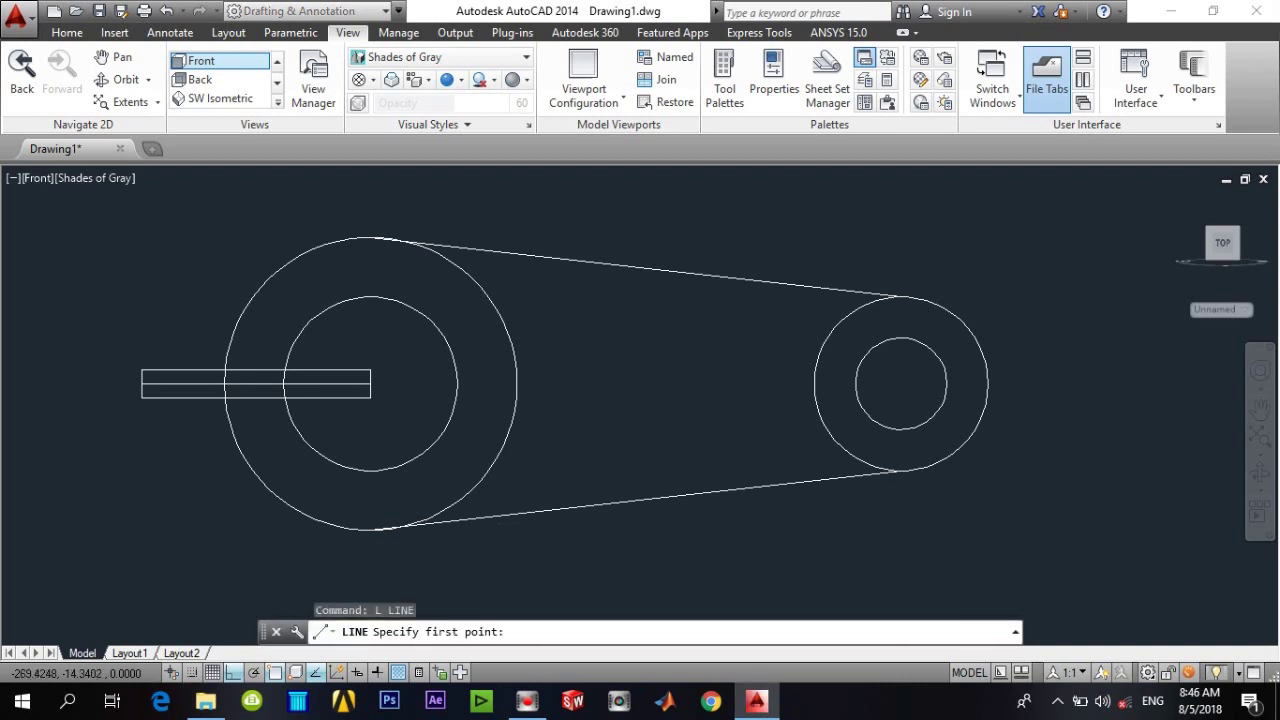
left_click(370, 398)
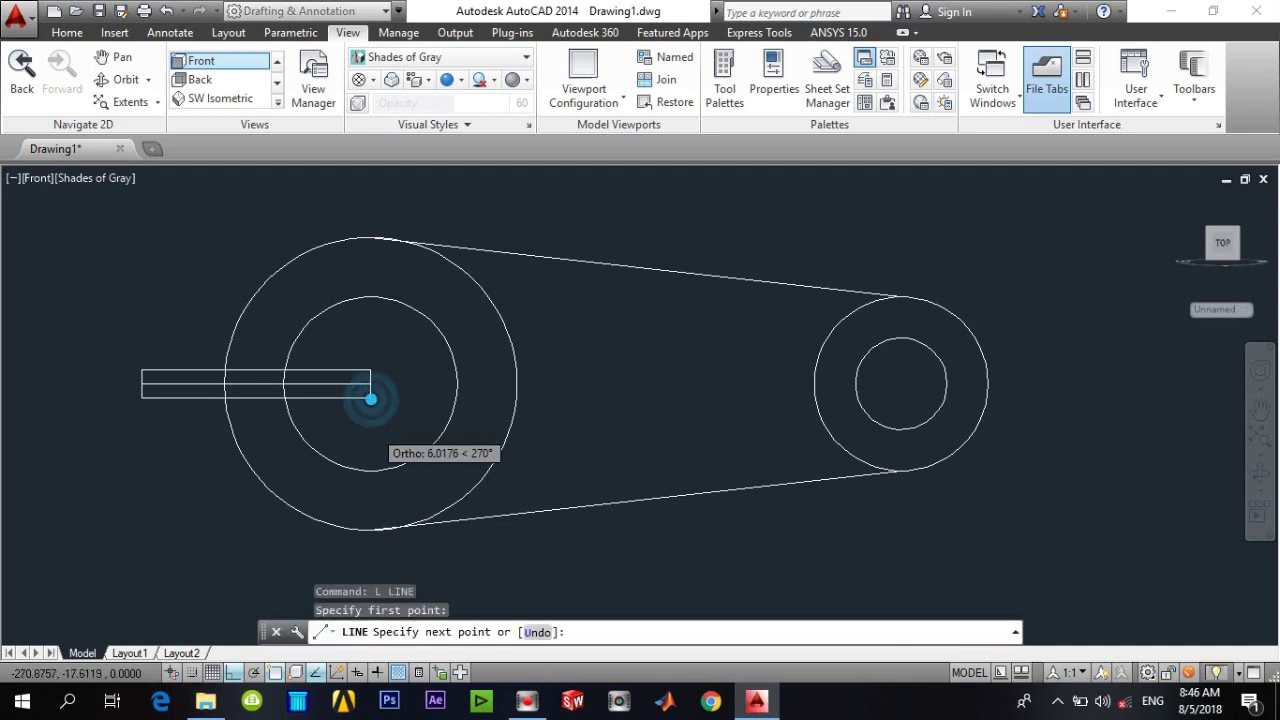
type("14")
key("Return")
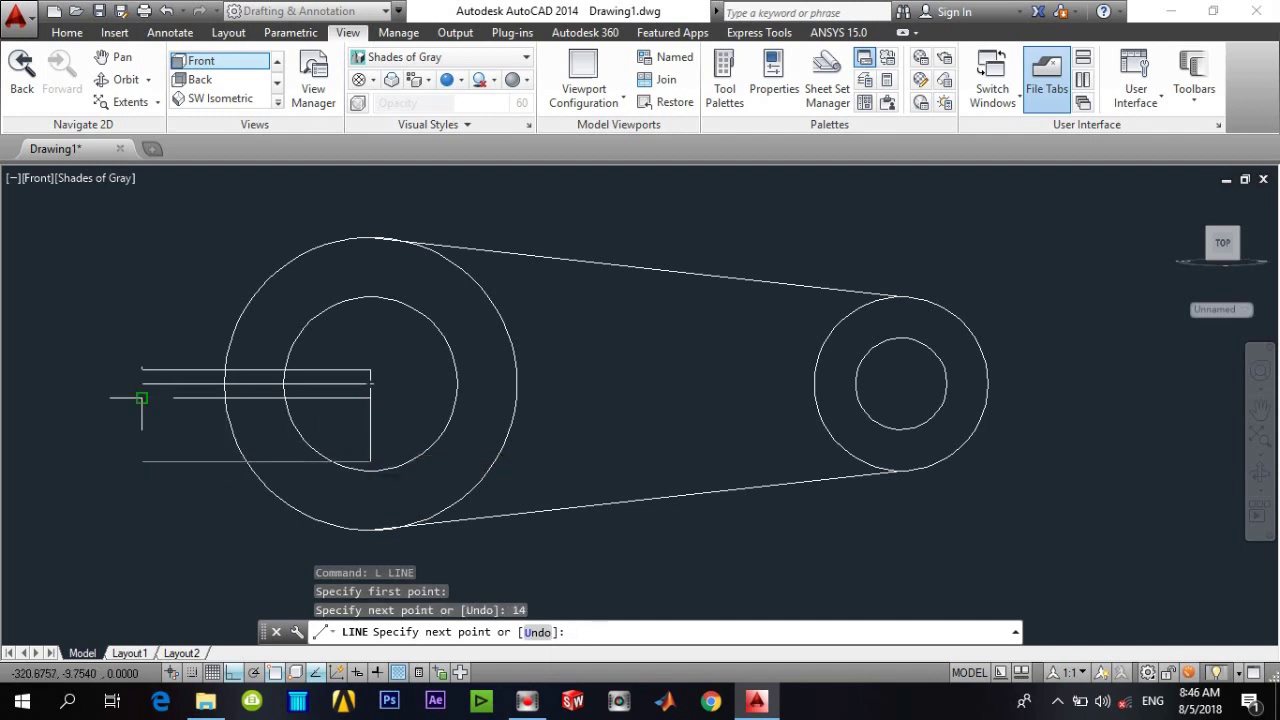
left_click(141, 463)
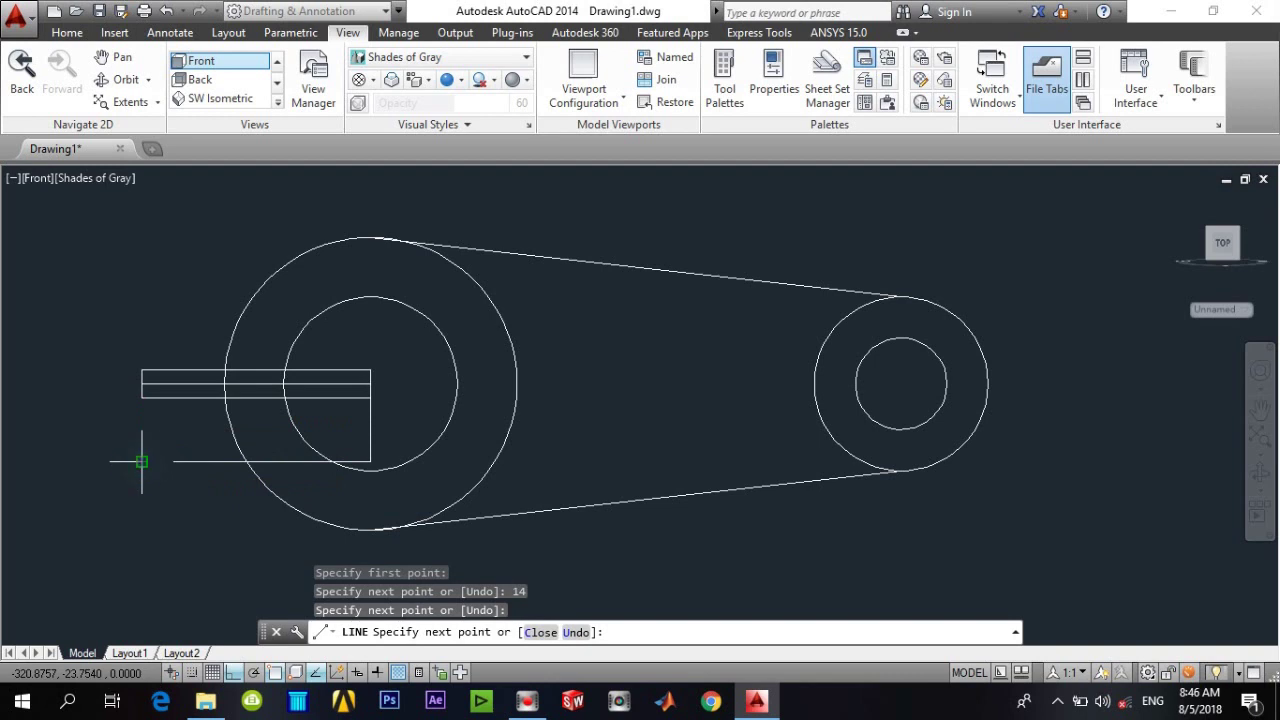
key("Escape")
key("Return")
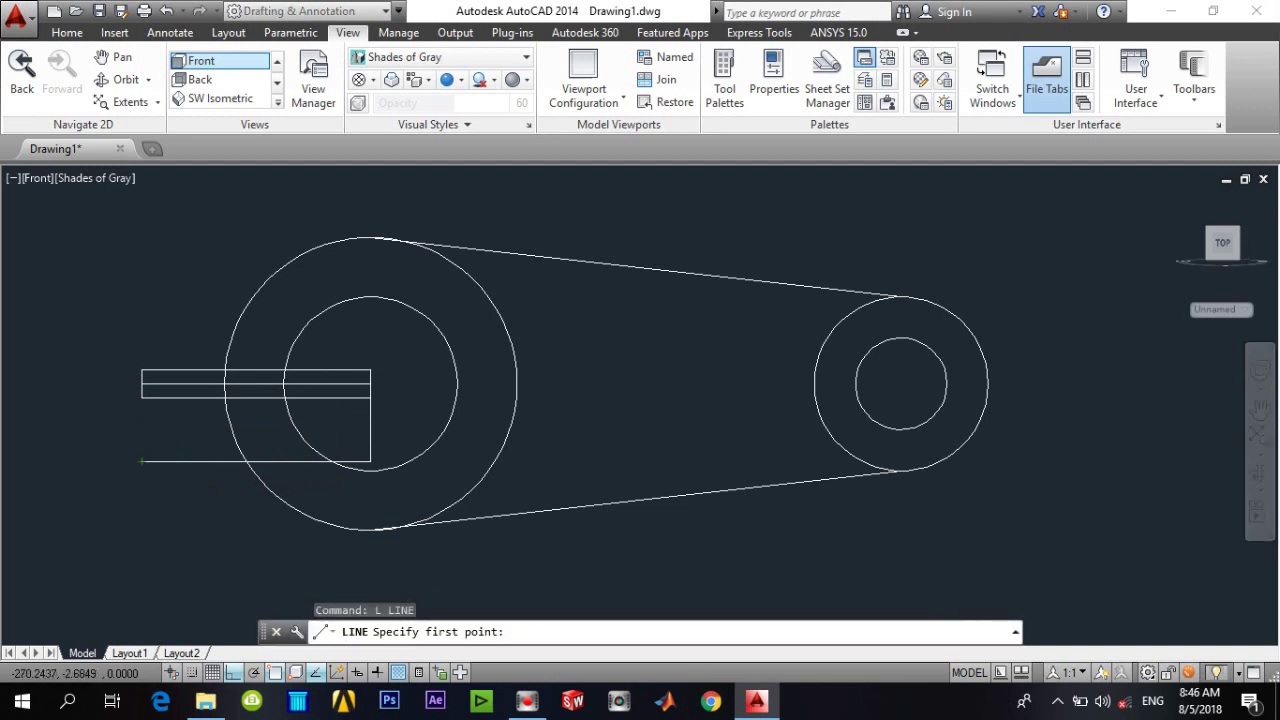
left_click(370, 383)
type("1")
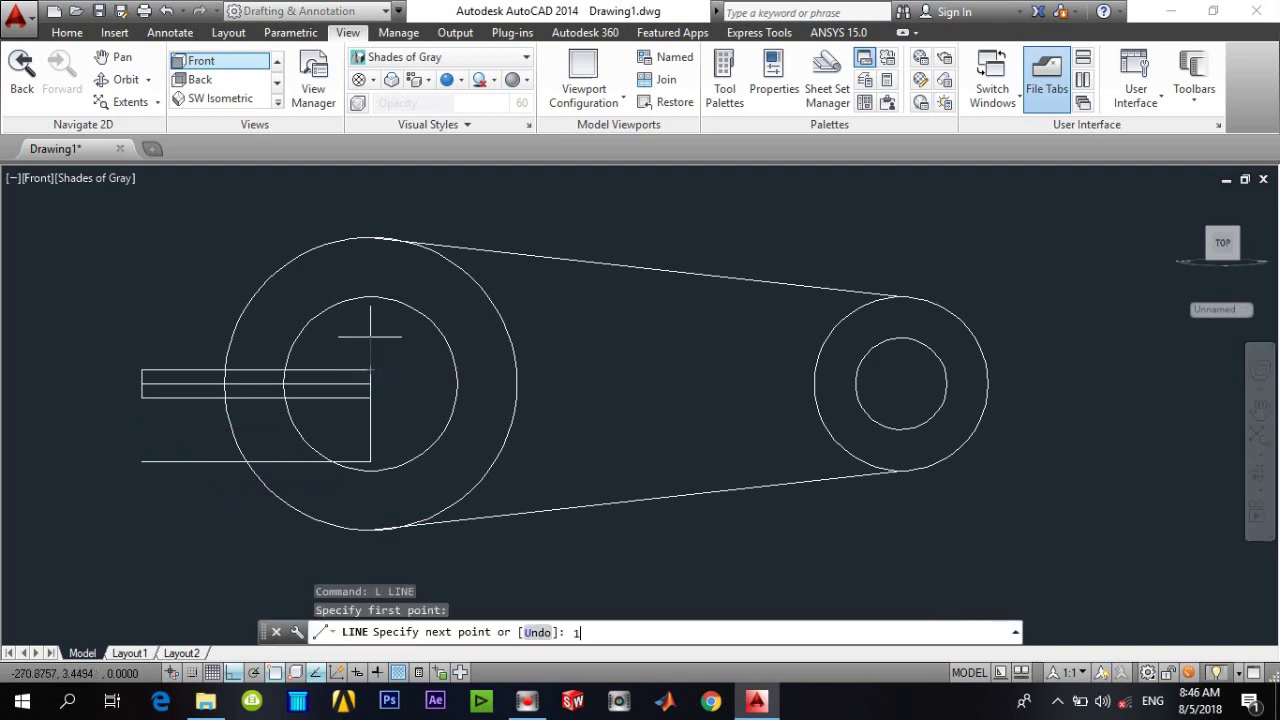
type("4")
key("Return")
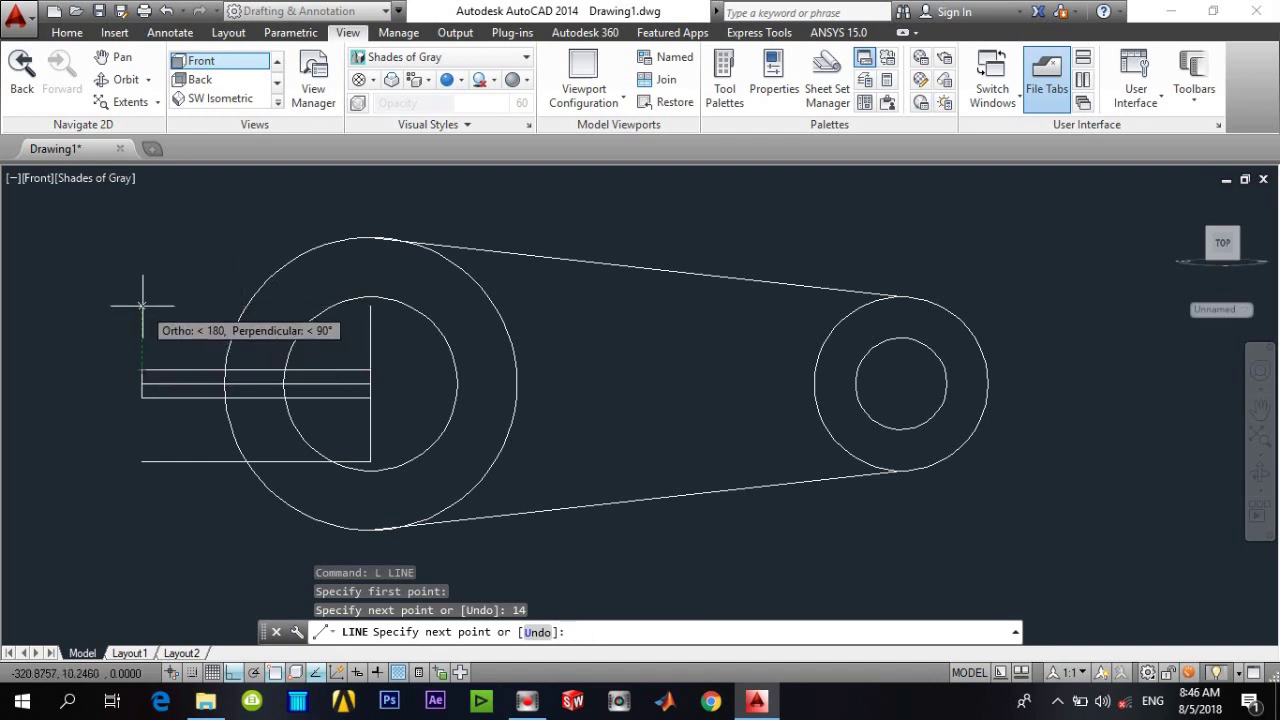
left_click(141, 305)
key("Escape")
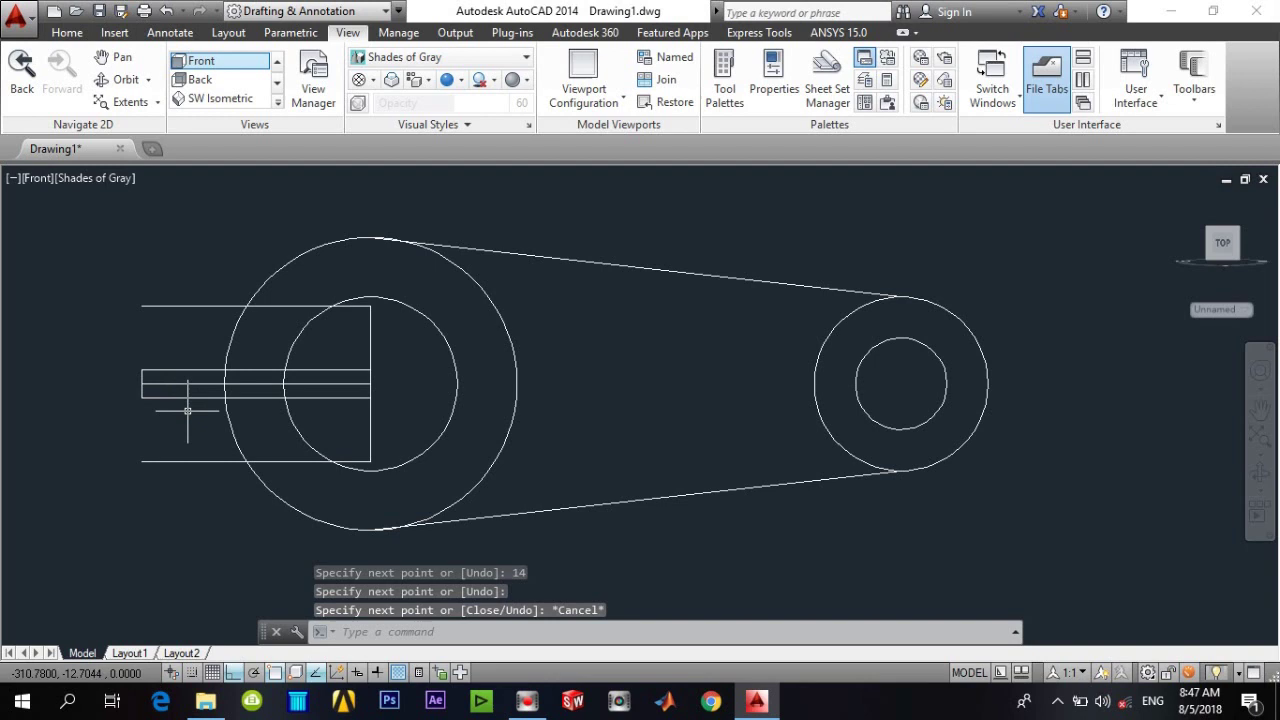
Draw the lug's left side above and below the slot
type("l")
key("Return")
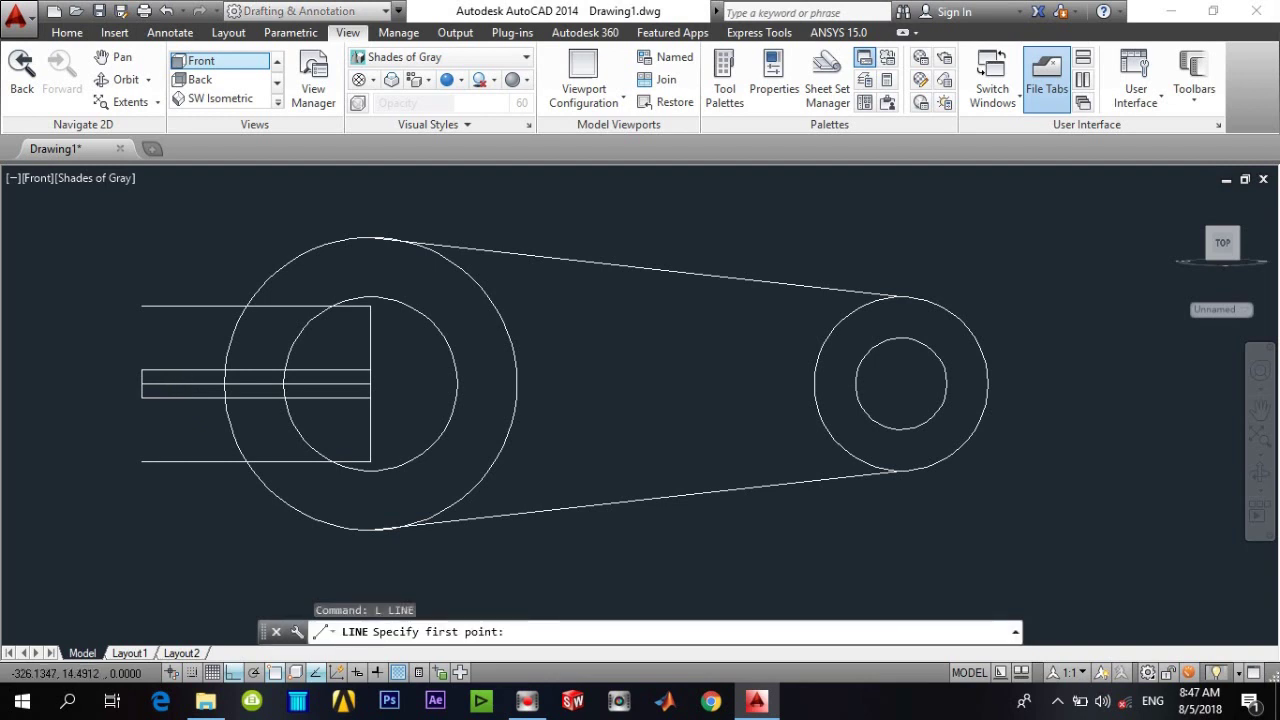
left_click(146, 306)
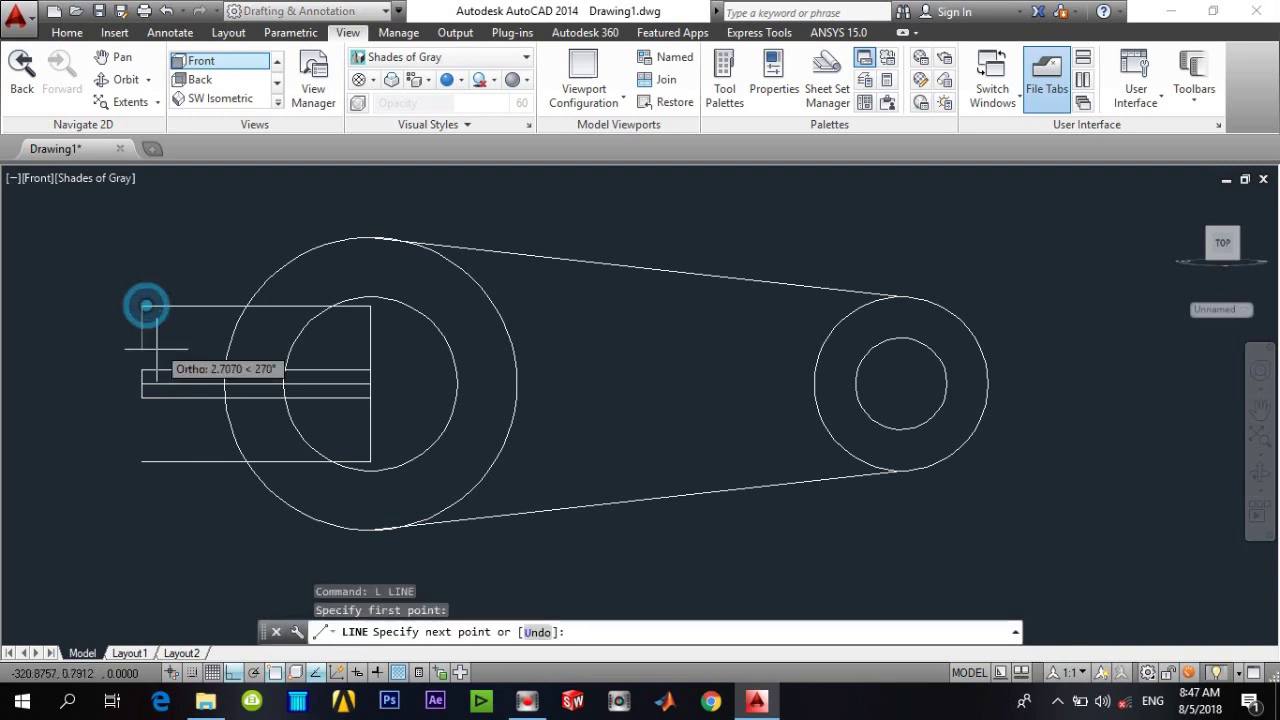
left_click(141, 370)
key("Escape")
type("l")
key("Return")
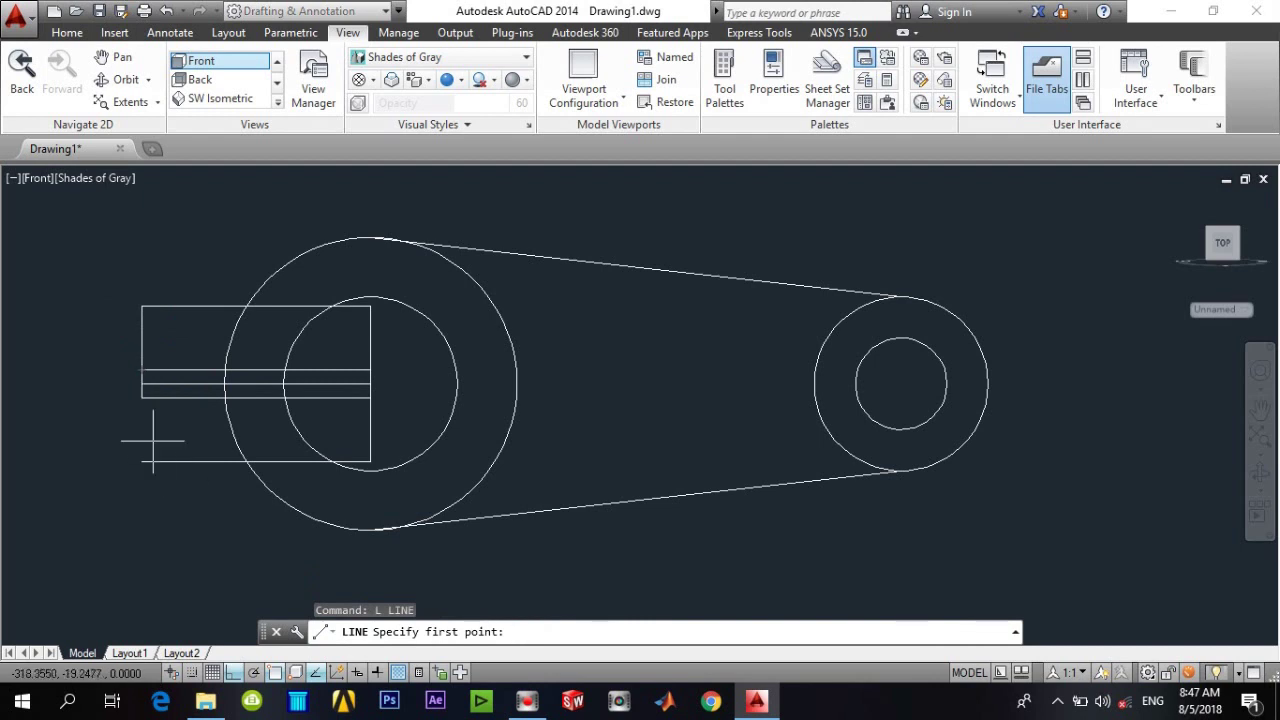
left_click(142, 398)
left_click(141, 462)
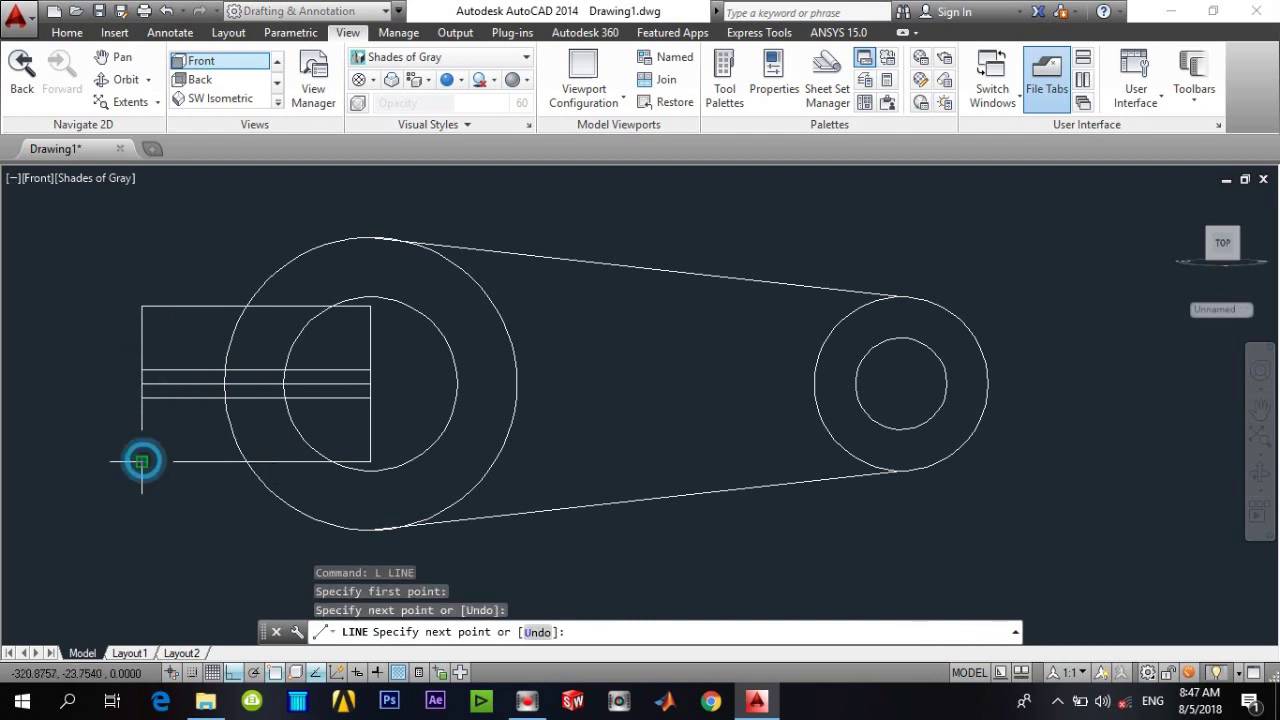
key("Escape")
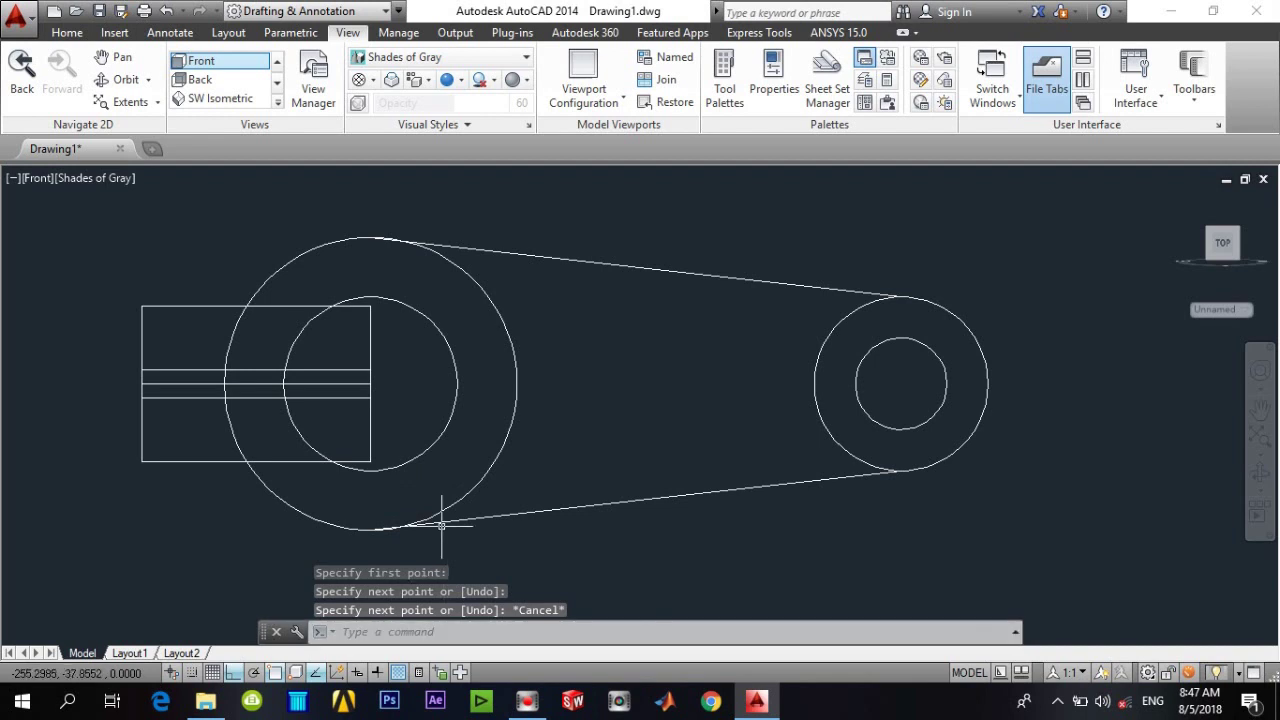
Erase the middle slot line, the slot's right-end line and the upper strip's right edge
left_click(347, 384)
type("e")
key("Return")
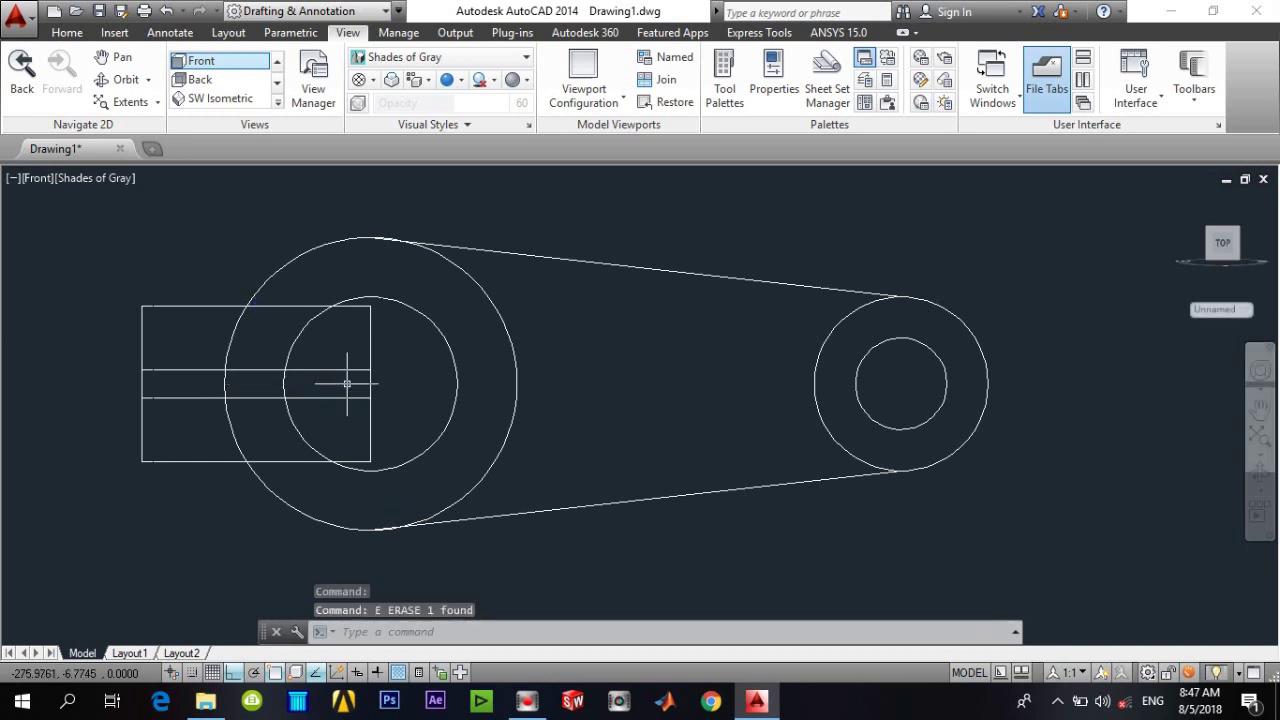
left_click(370, 377)
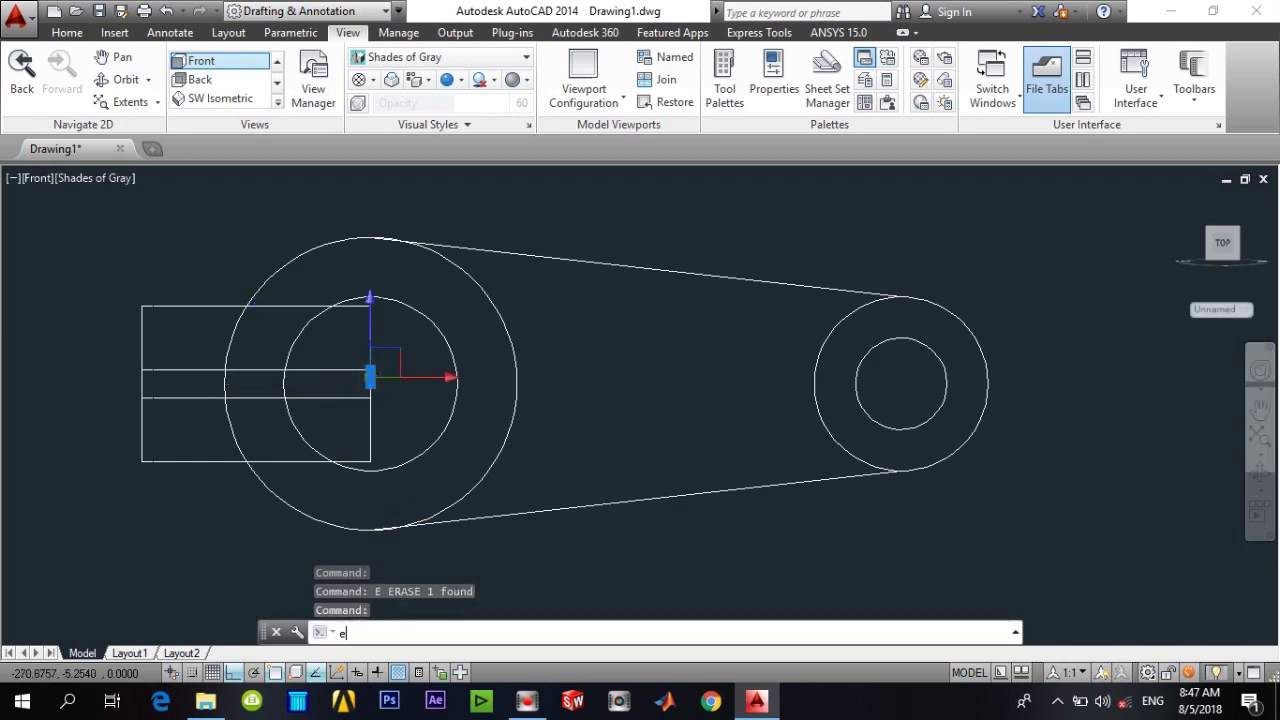
type("e")
key("Return")
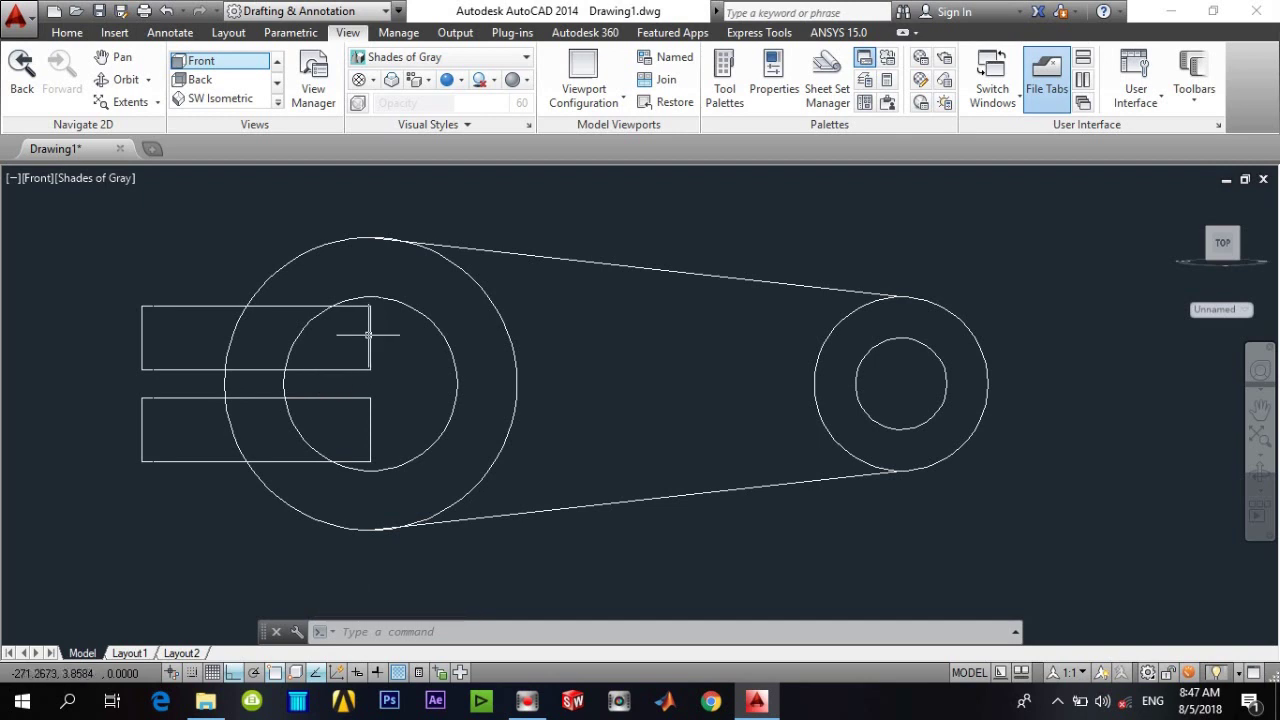
left_click(370, 333)
type("e")
key("Return")
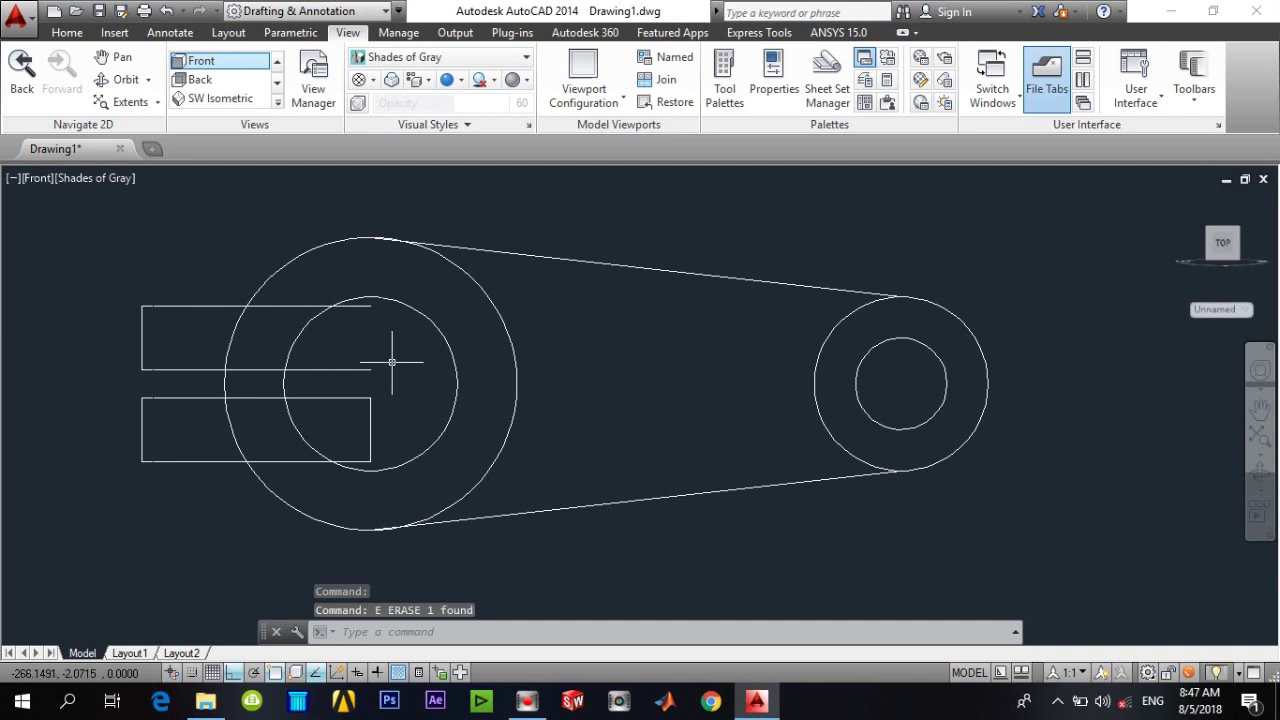
Trim the inner circle's arc between the lug halves and the outer circle's arc in the slot
type("tr")
key("Return")
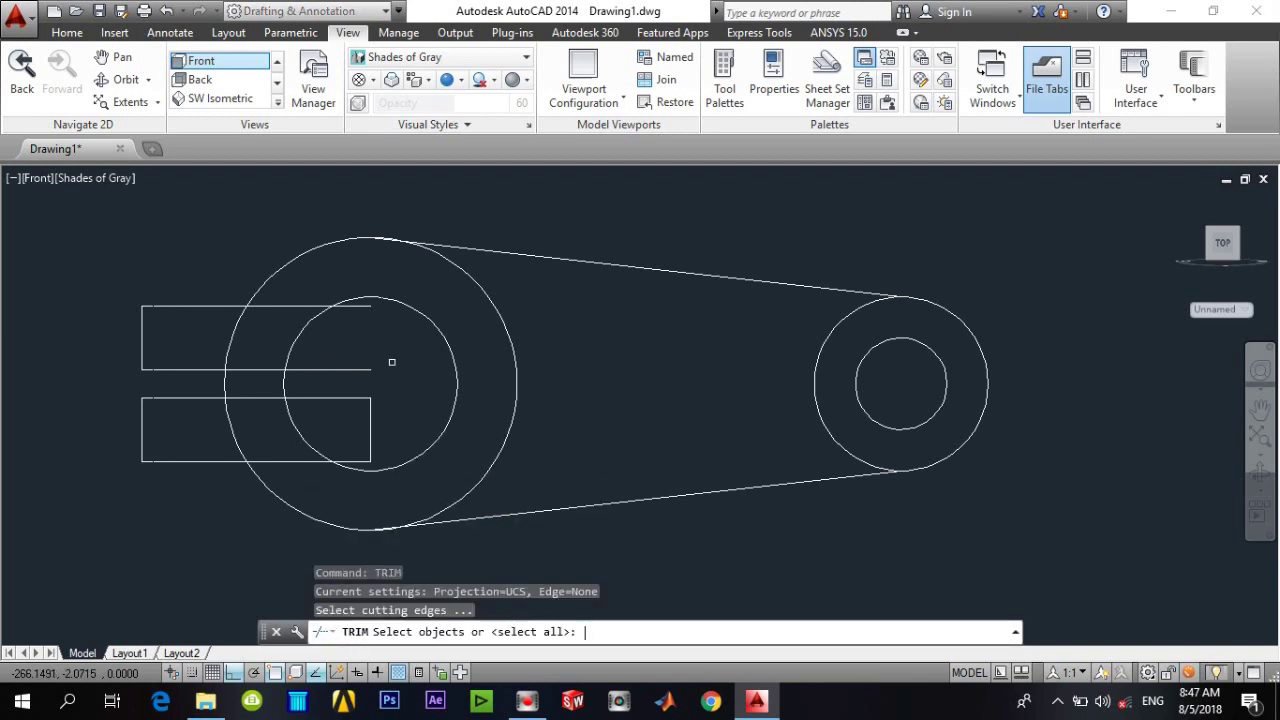
left_click(285, 385)
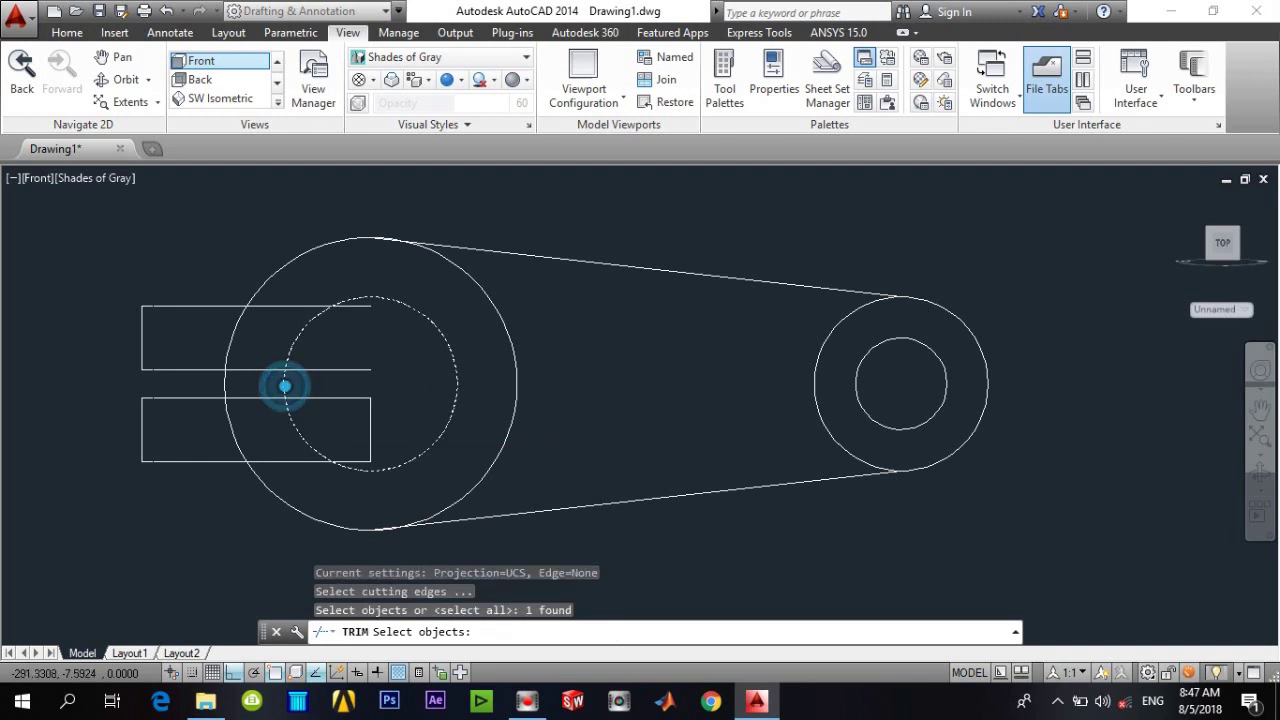
key("Escape")
key("Return")
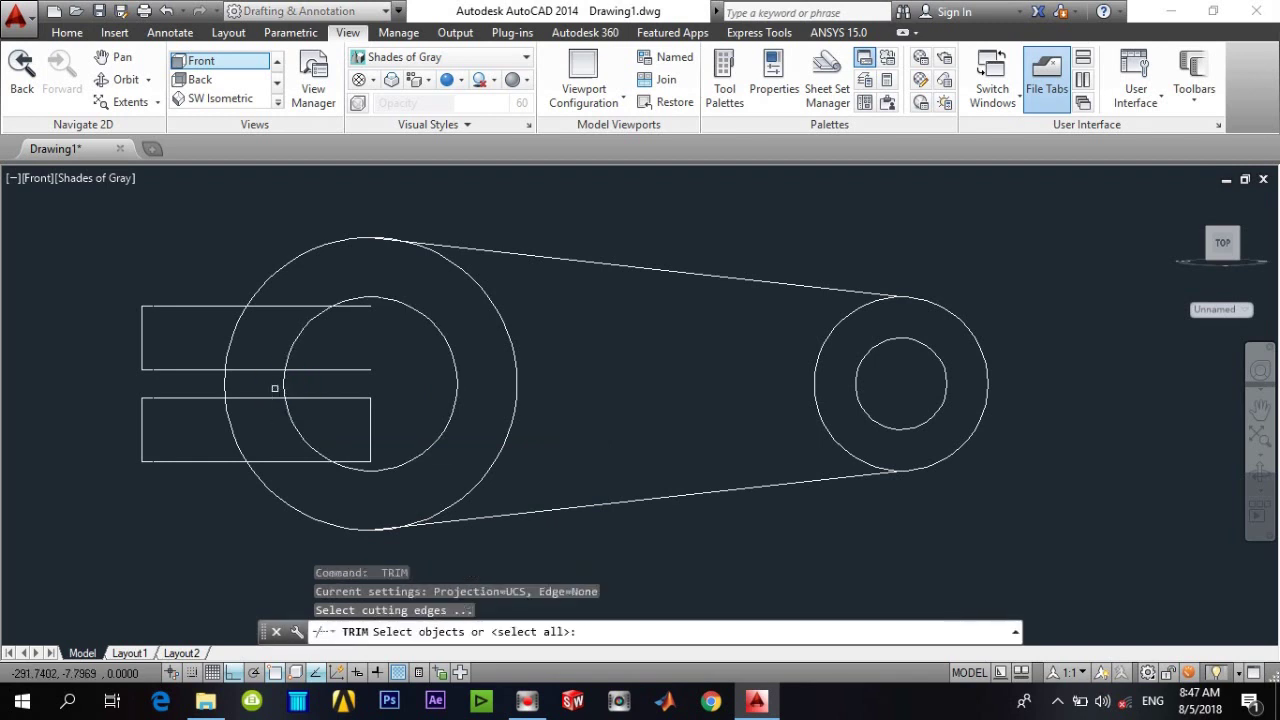
key("Return")
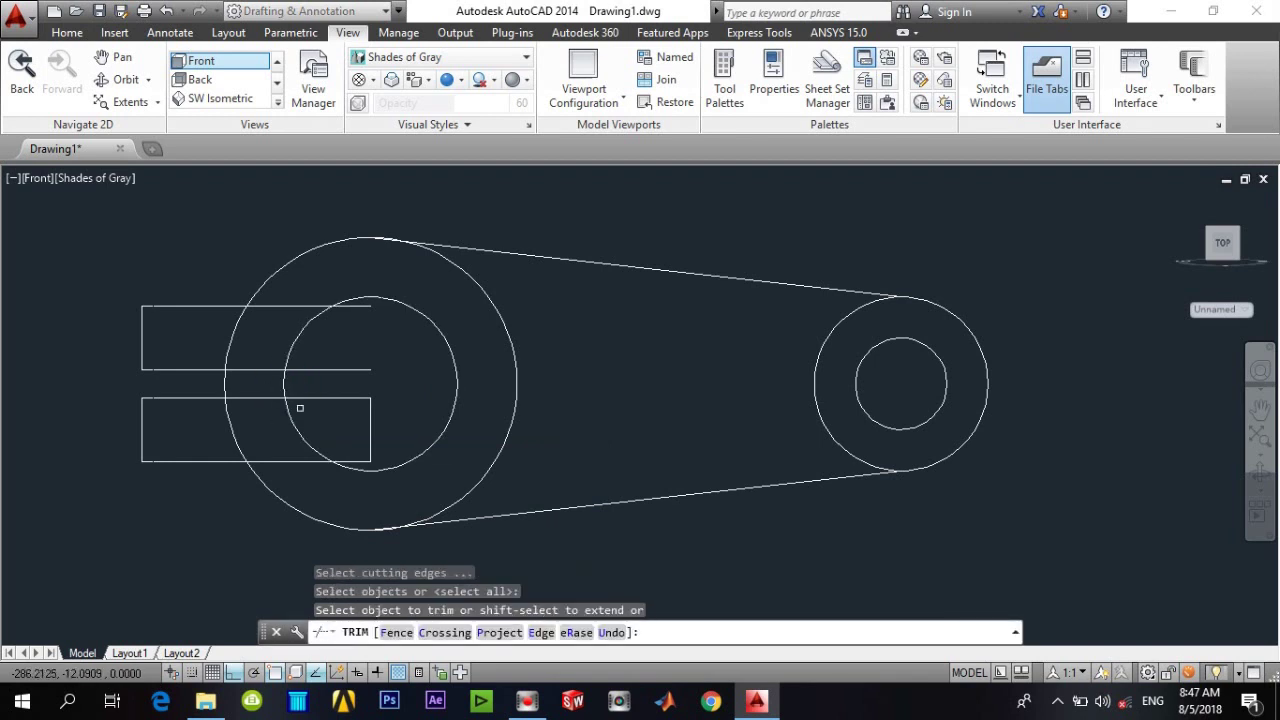
left_click(284, 384)
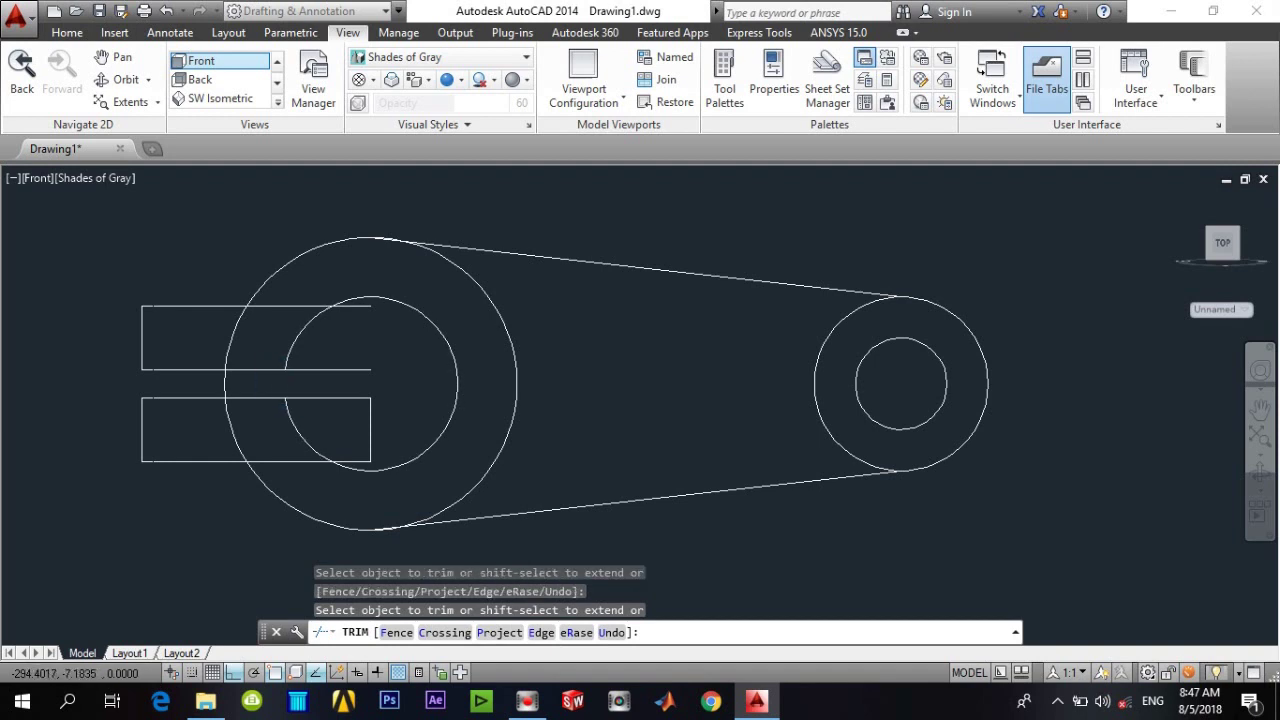
left_click(224, 382)
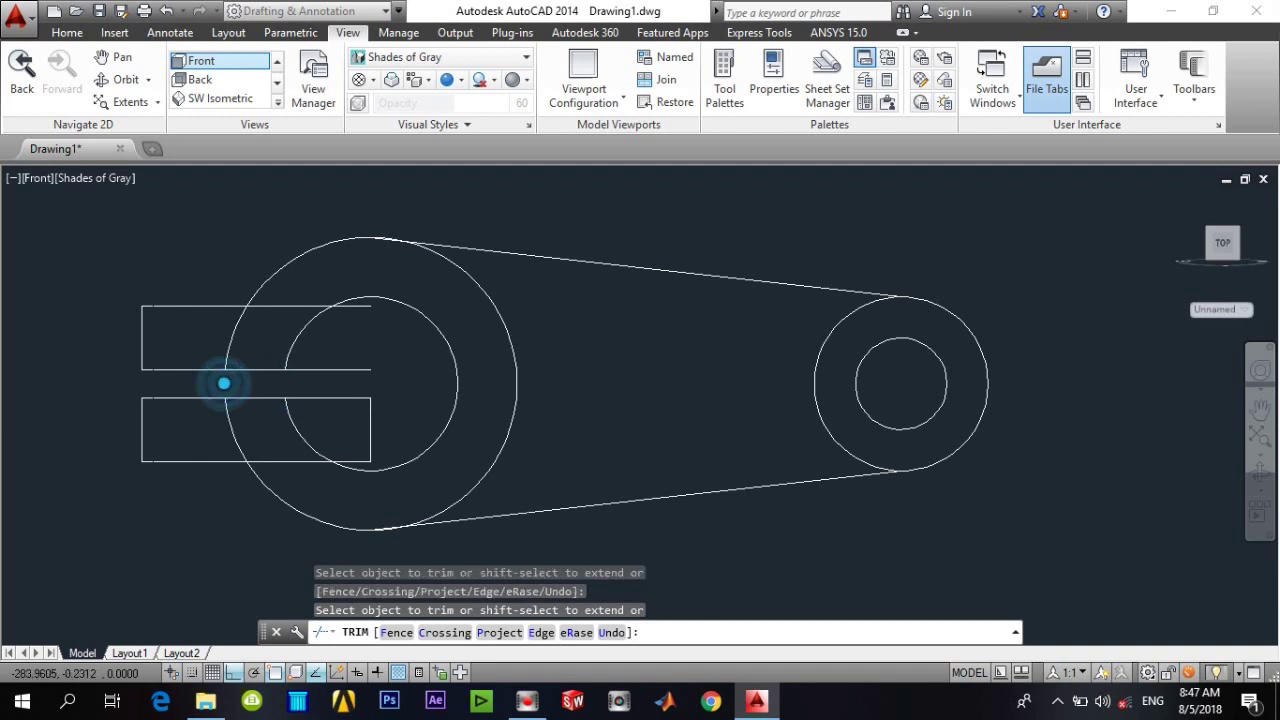
left_click(362, 309)
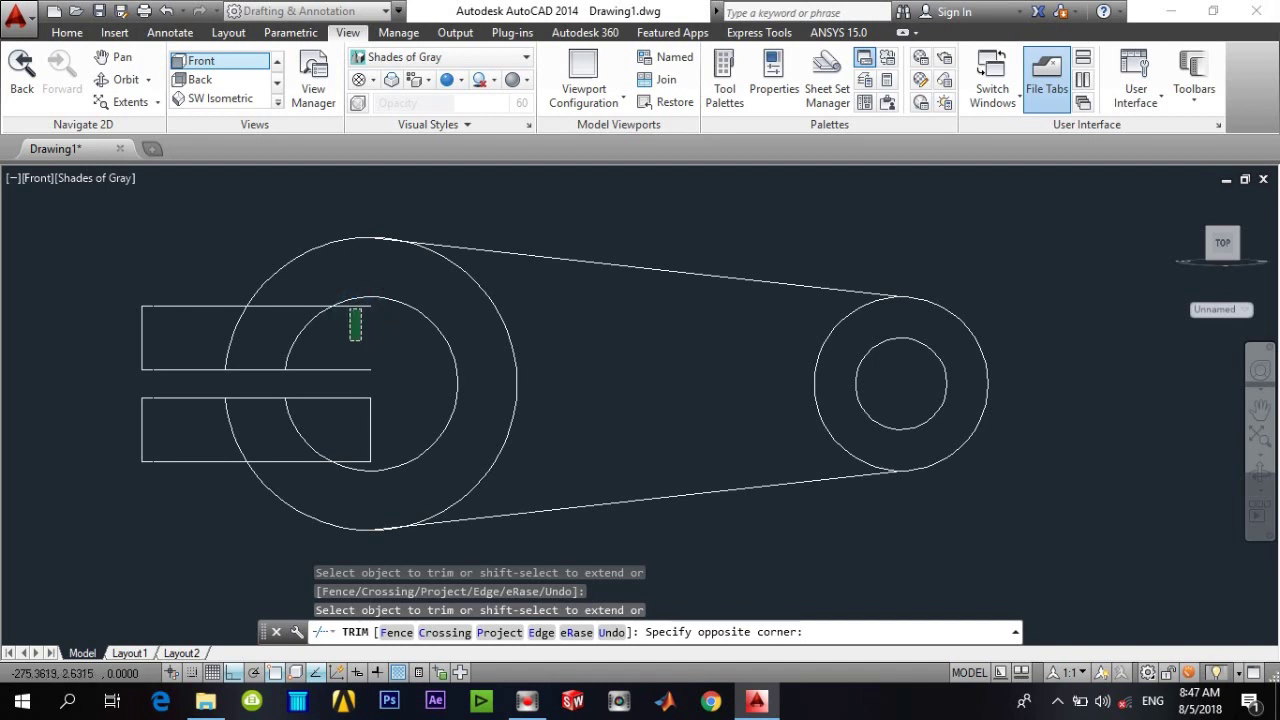
key("Escape")
Trim the lug strip edges, the slot line inside the bore, and the lower edge between circles
type("trim")
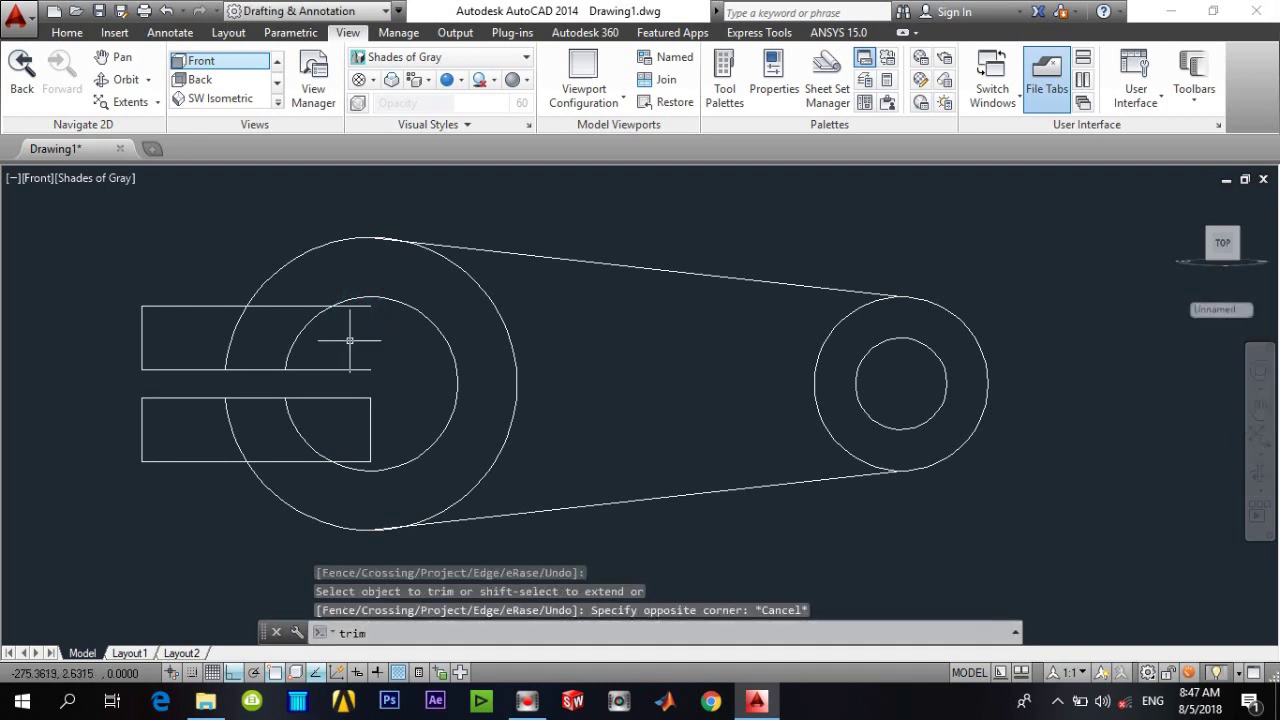
key("Return")
key("Return")
left_click(277, 304)
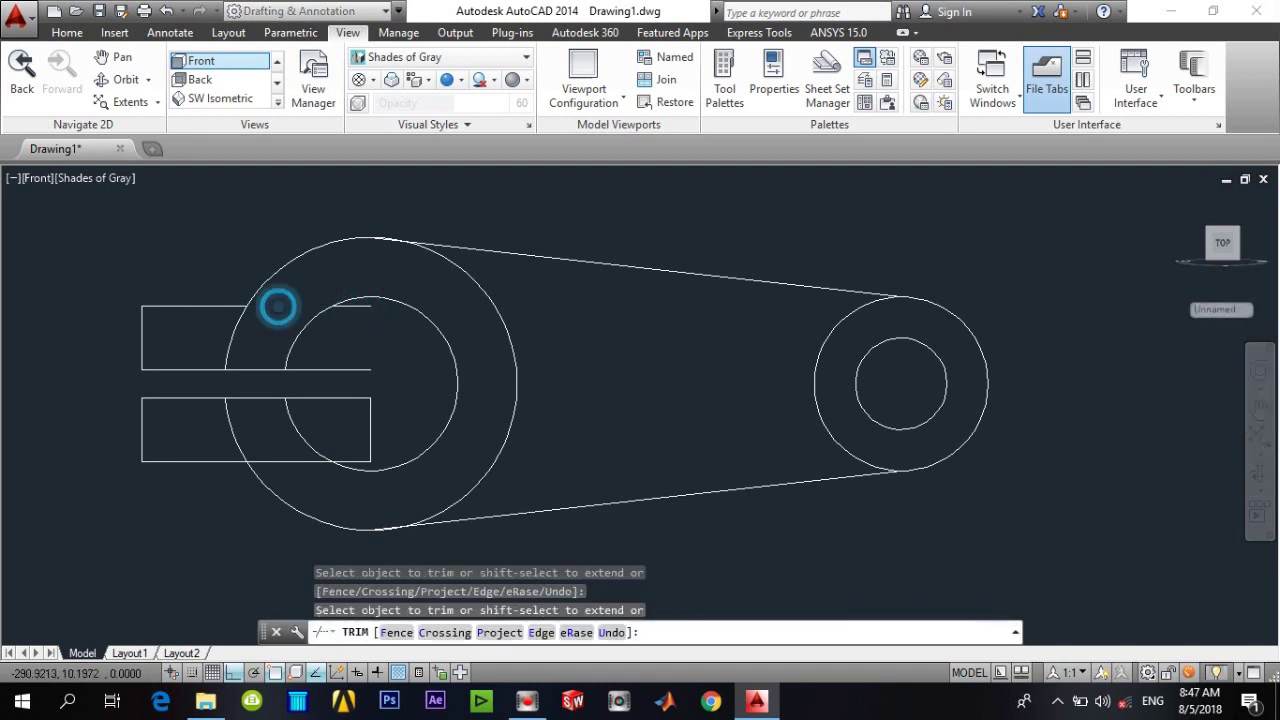
left_click(355, 306)
left_click(319, 369)
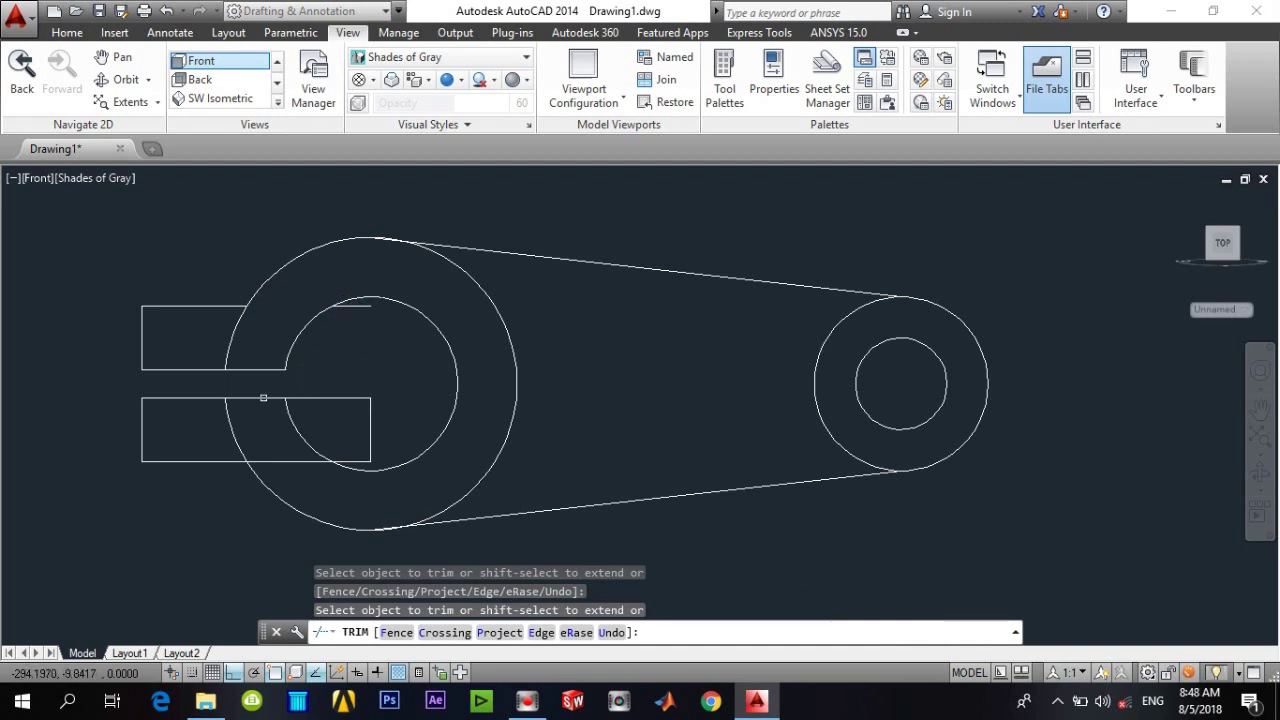
left_click(275, 462)
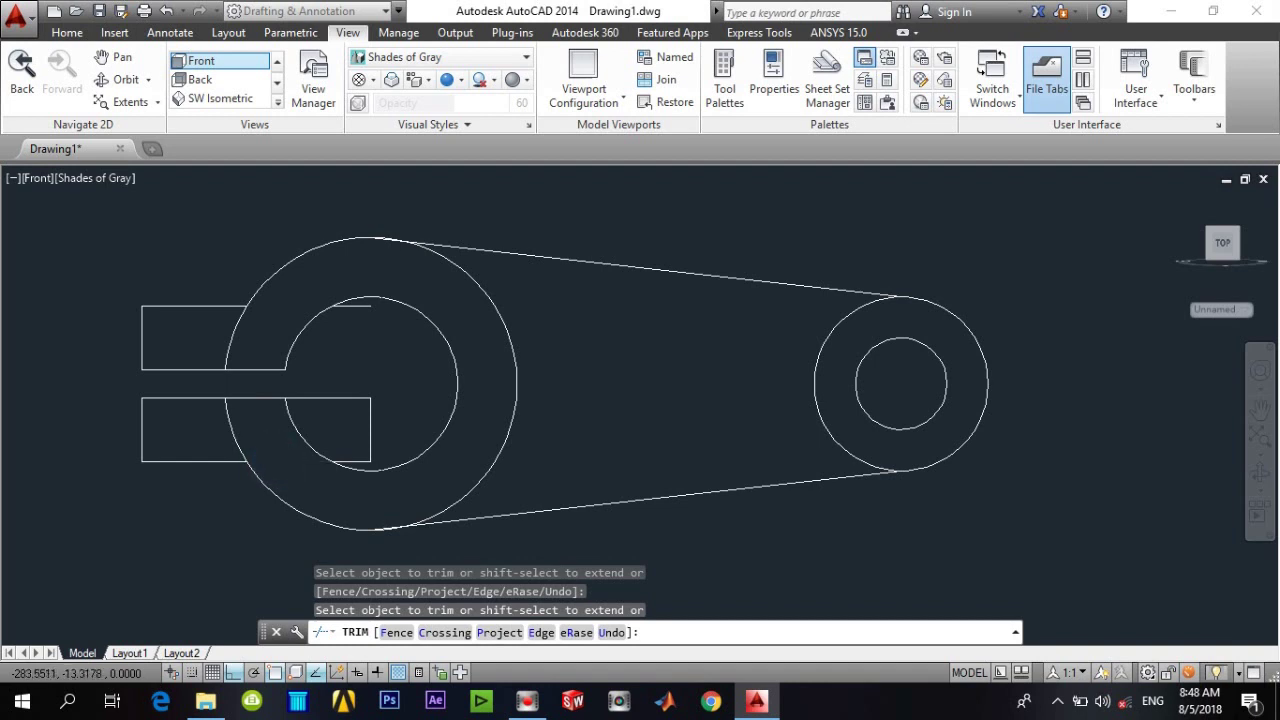
left_click(325, 396)
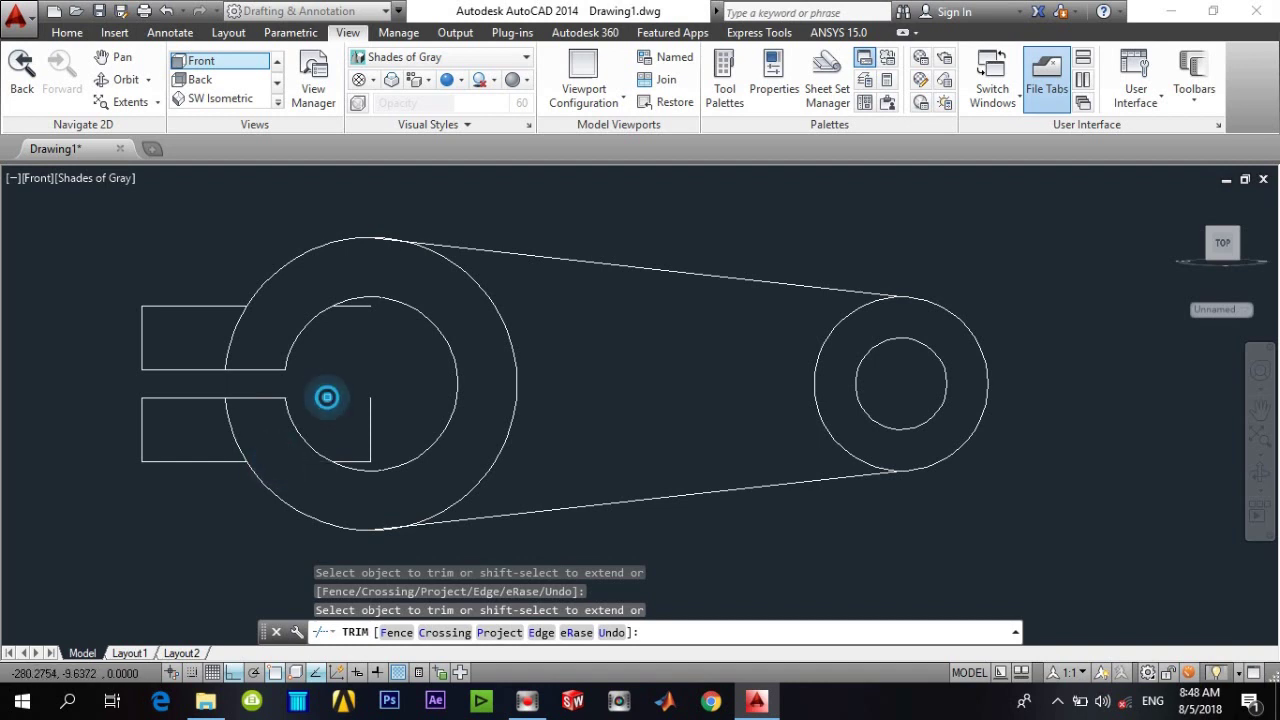
key("Escape")
Erase the leftover vertical line in the bore and the small stub near its top
left_click(404, 390)
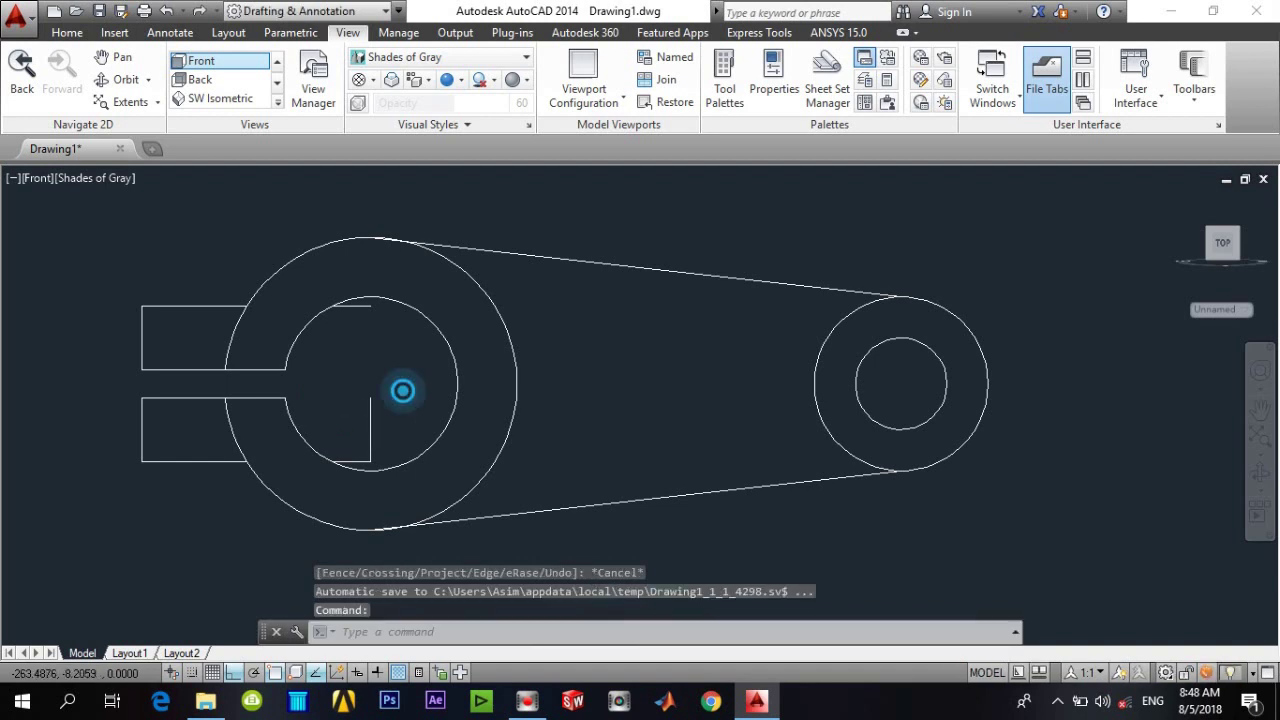
left_click(337, 462)
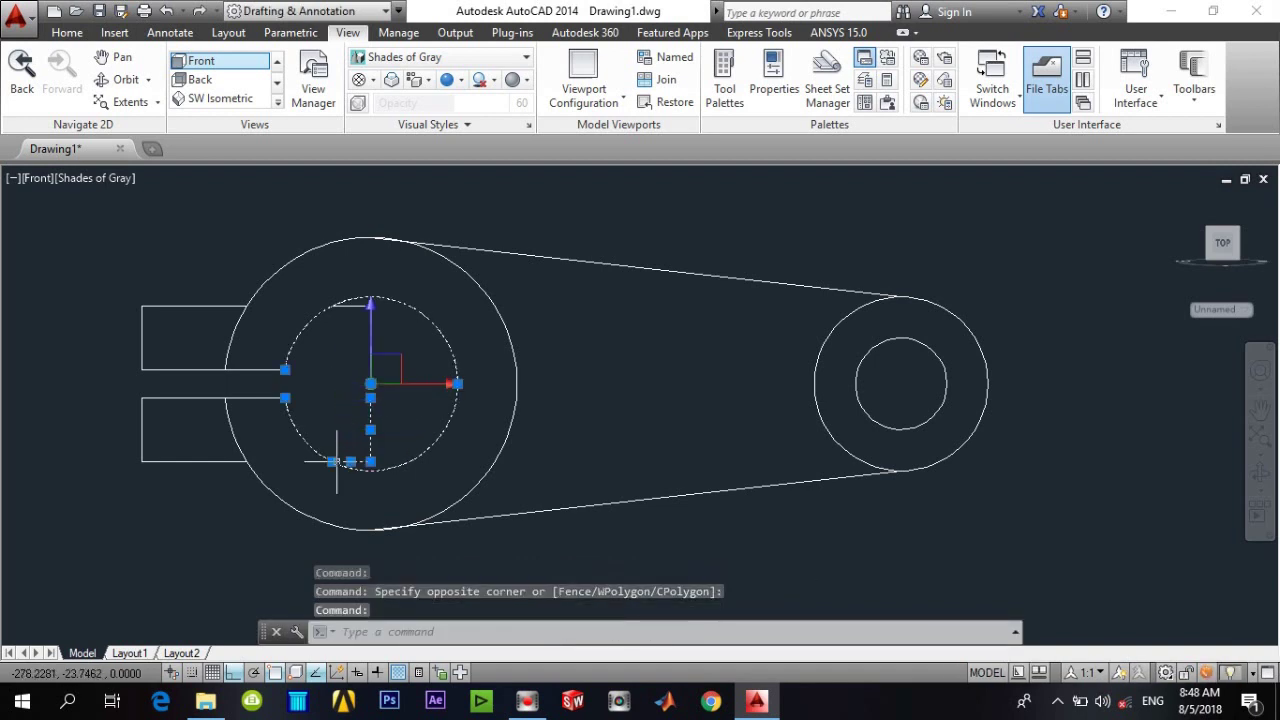
key("Escape")
left_click(369, 420)
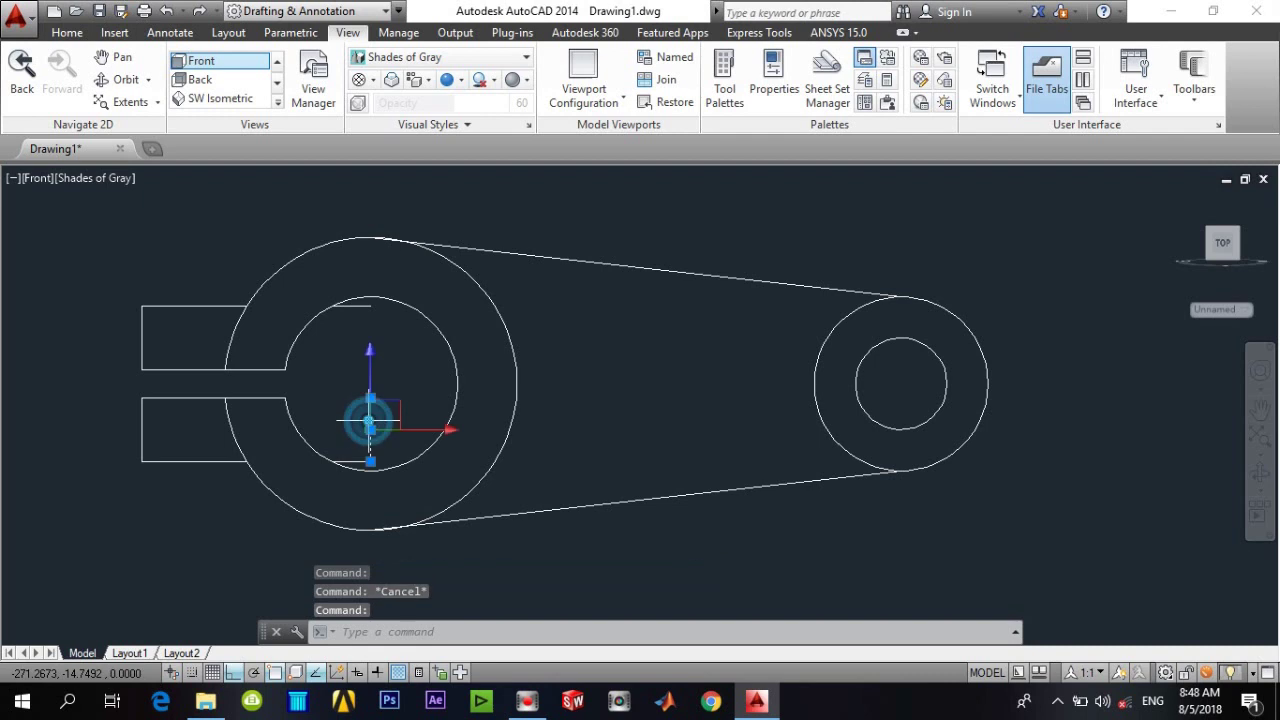
type("e")
key("Return")
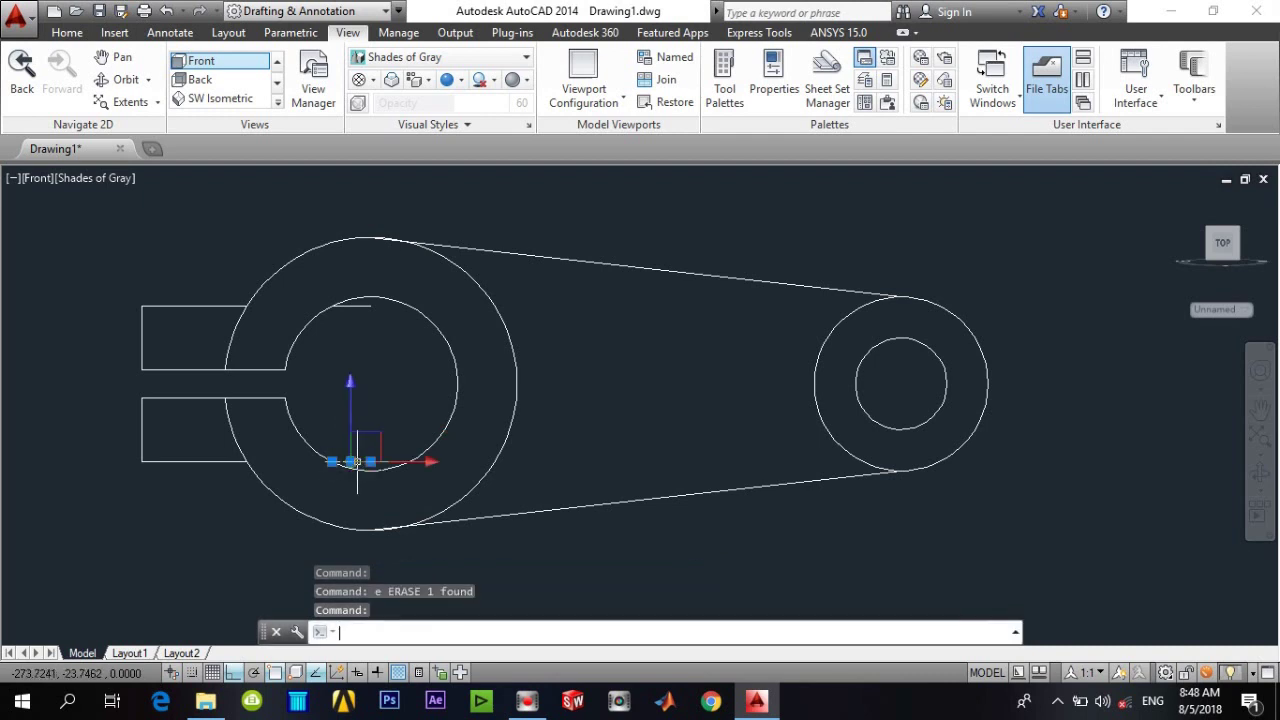
left_click(358, 296)
type("E")
key("Return")
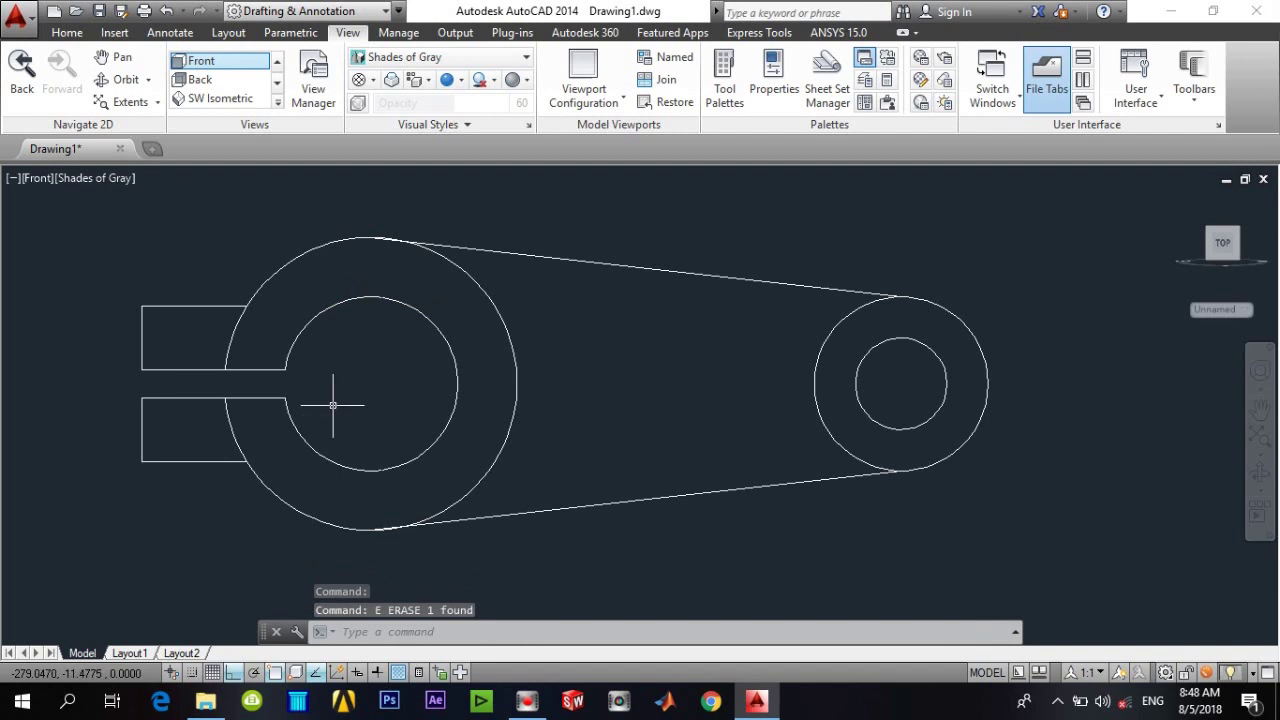
Trim away the big circle's arcs inside the upper and lower lug halves
type("tr")
key("Return")
key("Return")
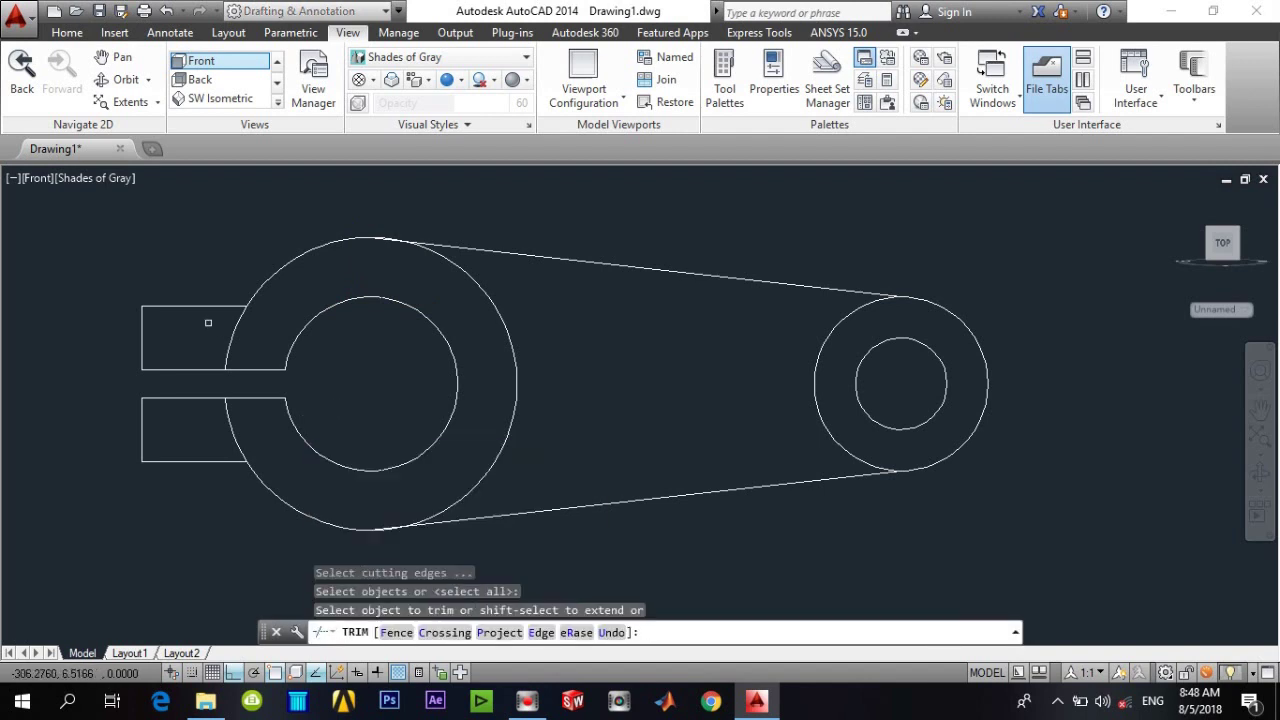
left_click(230, 335)
left_click(234, 430)
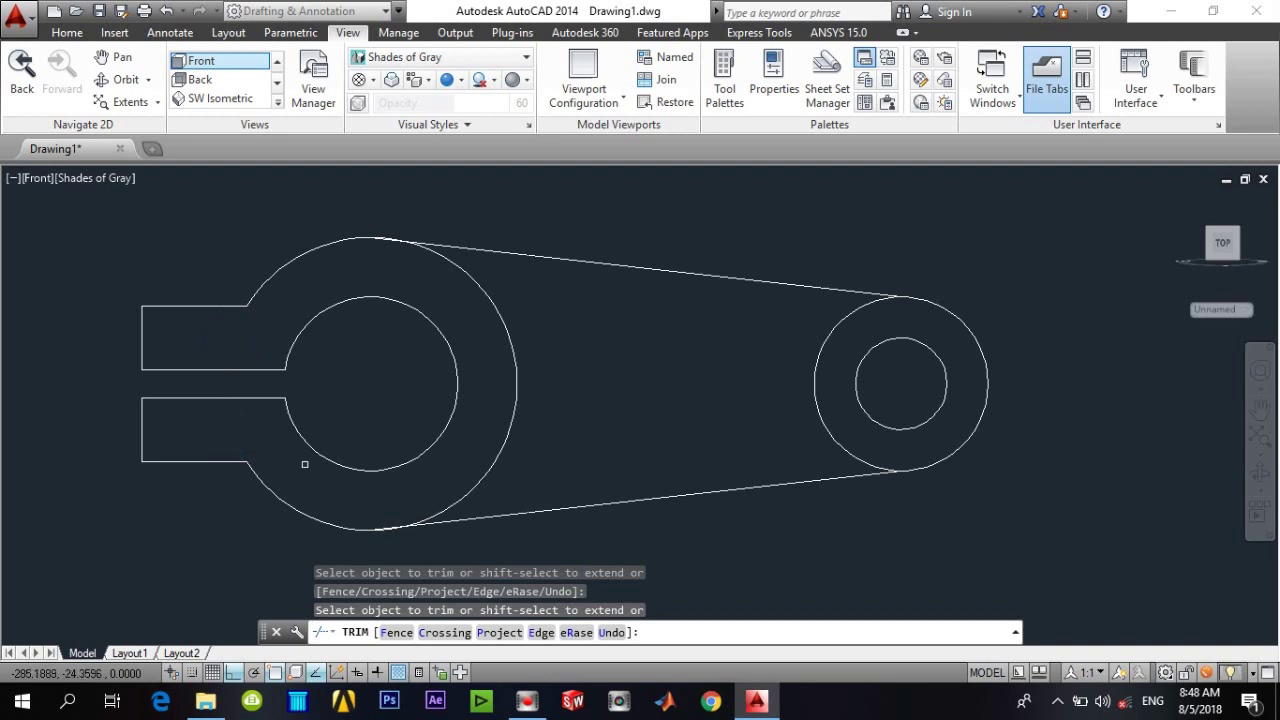
key("Escape")
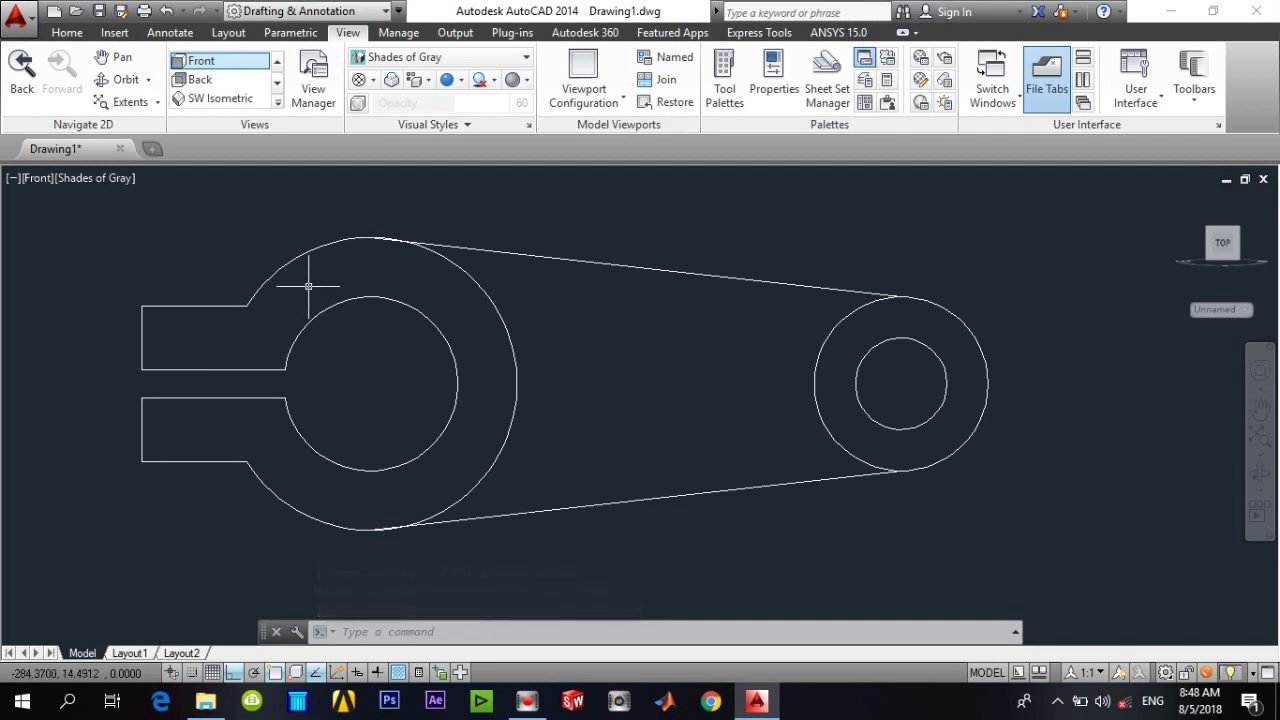
Draw slanted lines from the upper and lower tab corners to the same point on the inner circle
type("l")
key("Return")
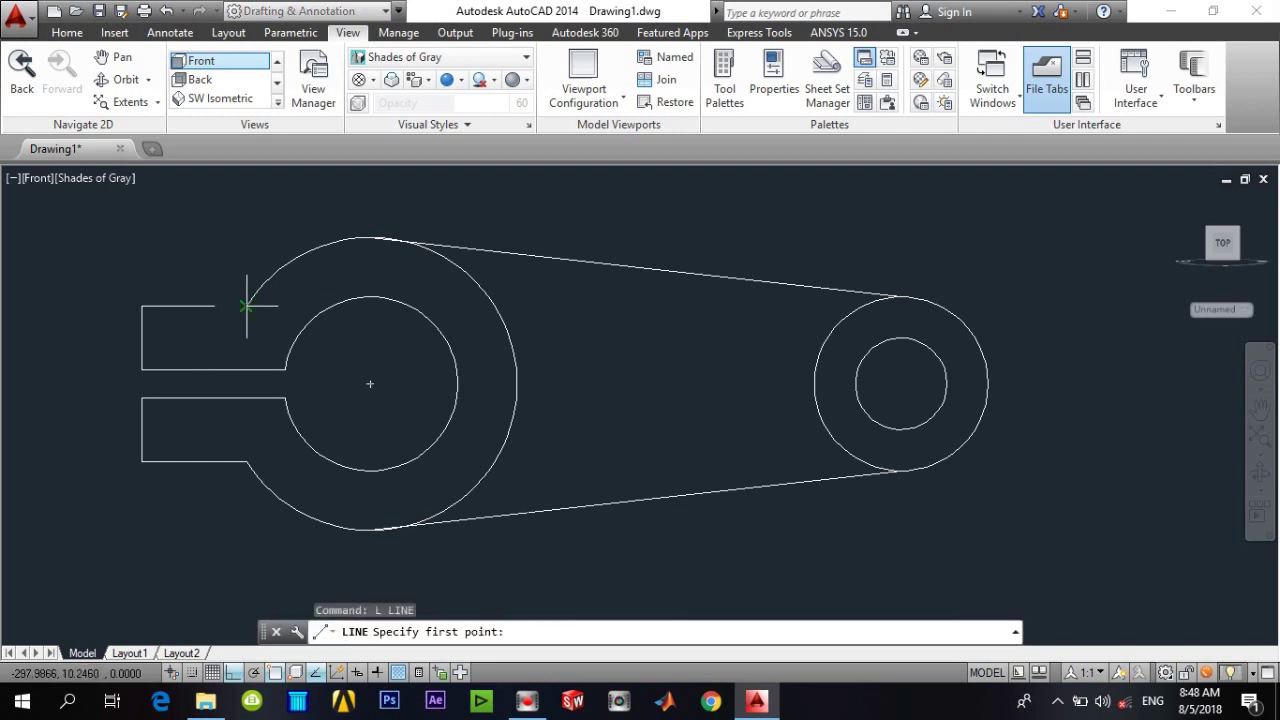
left_click(246, 305)
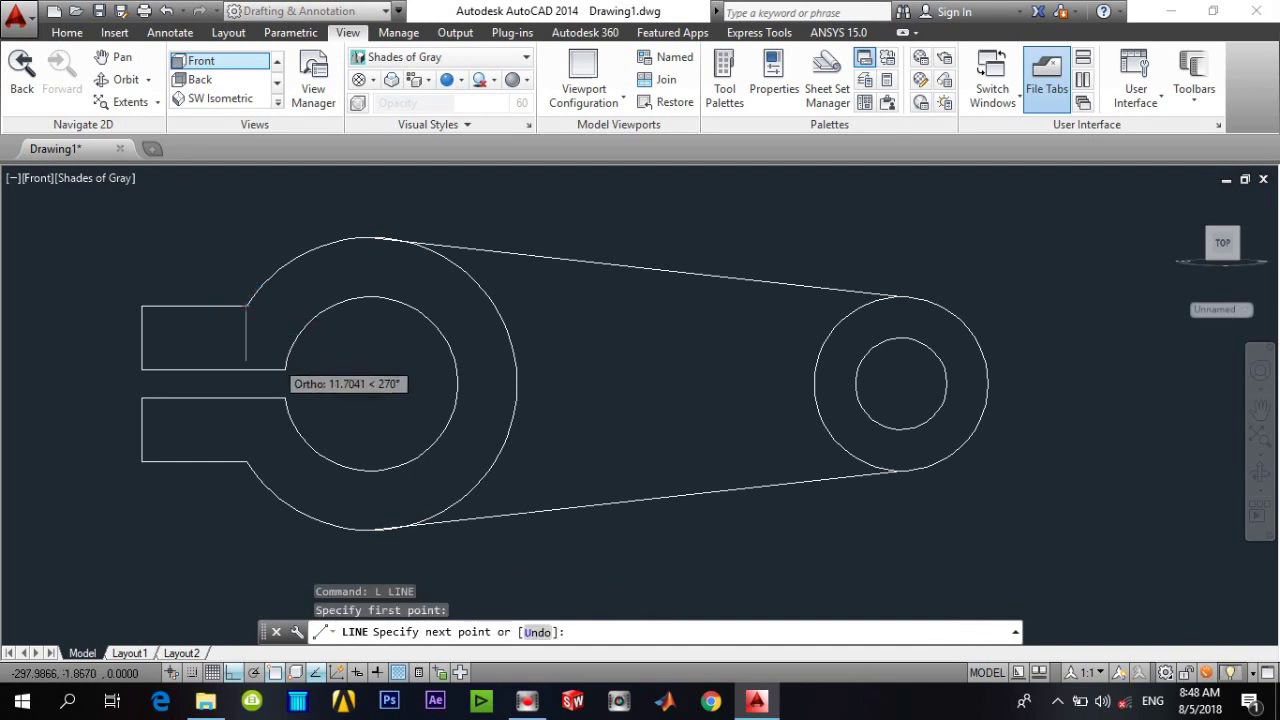
left_click(285, 369)
key("Escape")
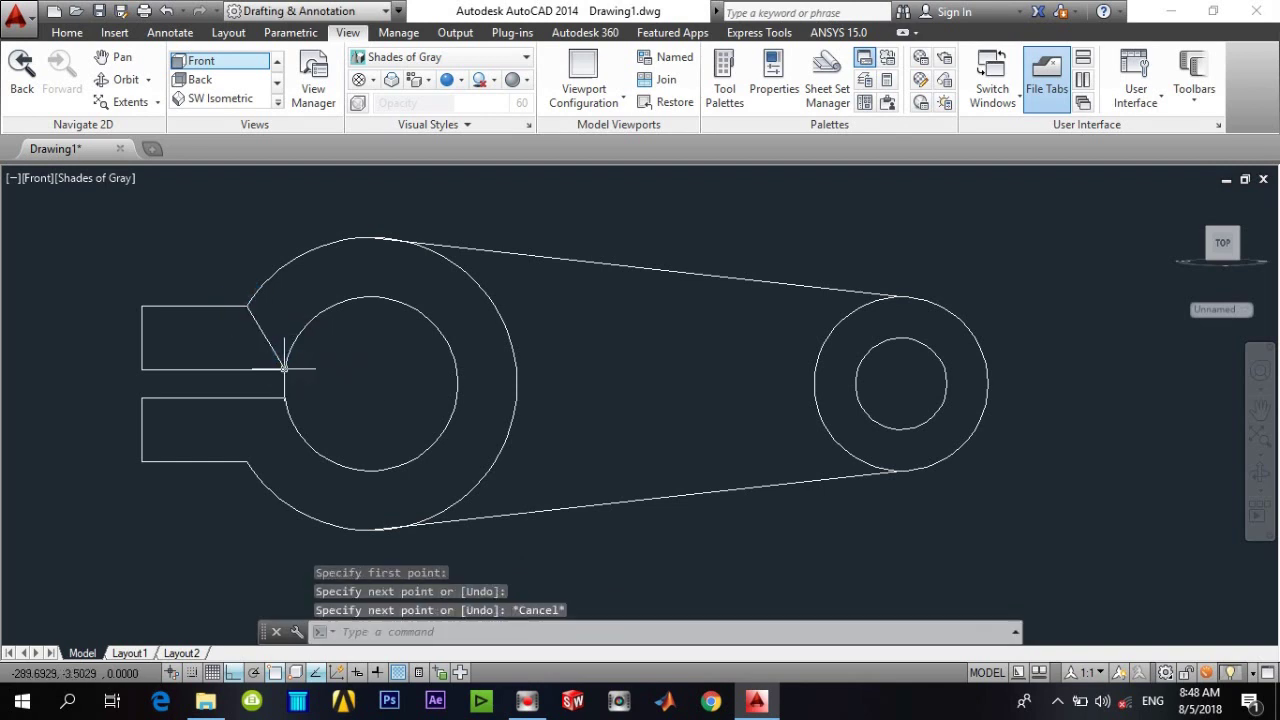
type("l")
key("Return")
left_click(285, 369)
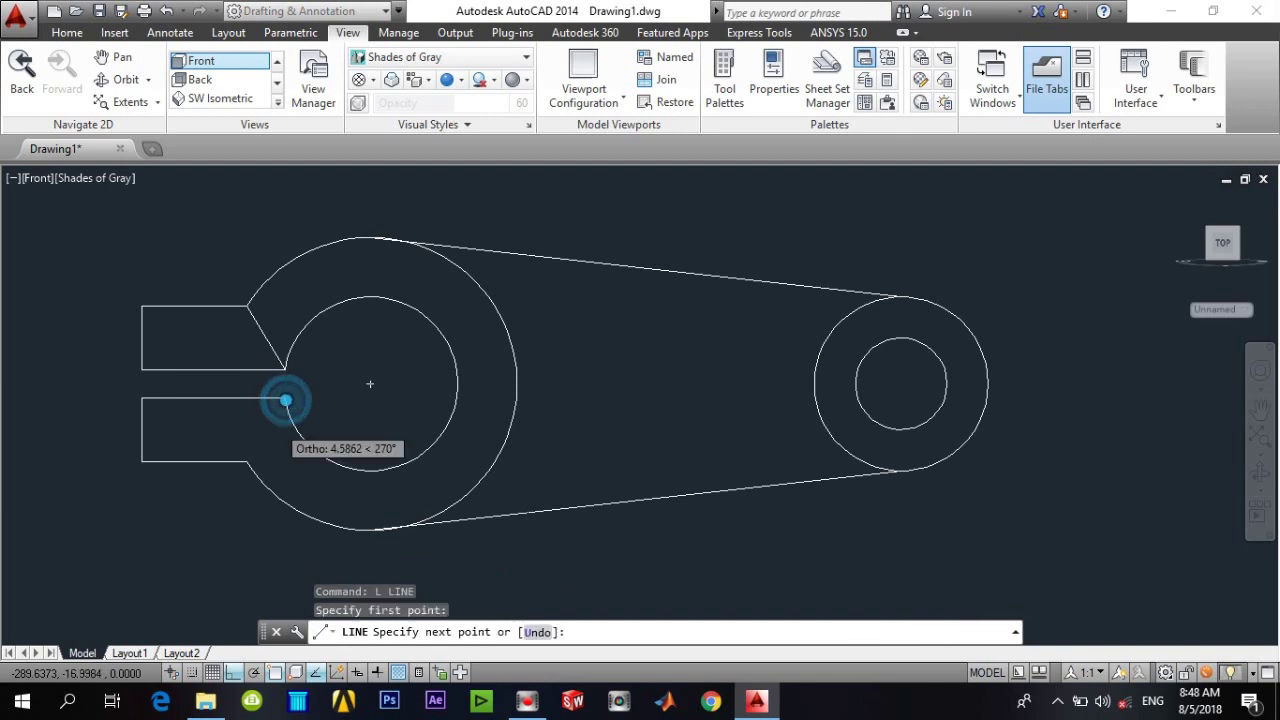
left_click(247, 462)
key("Escape")
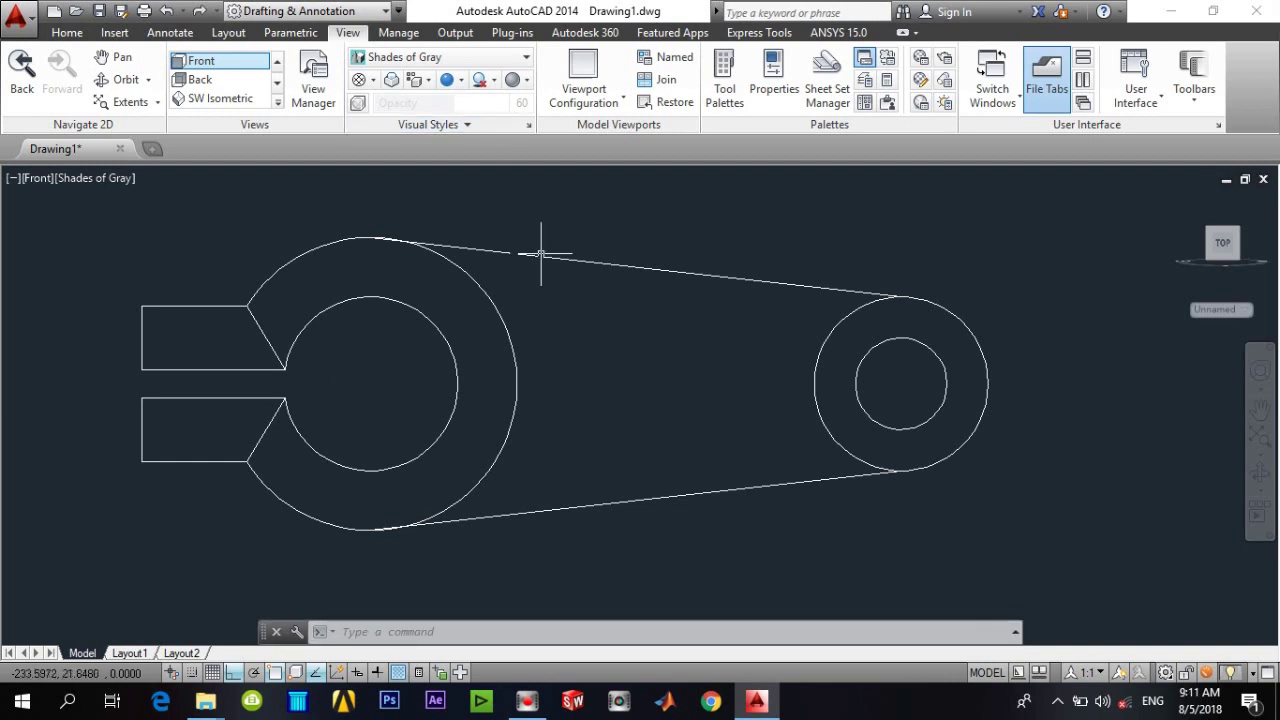
Press-pull the clamp ring 60, the tapered web 10, and the small end ring 12
type("pres")
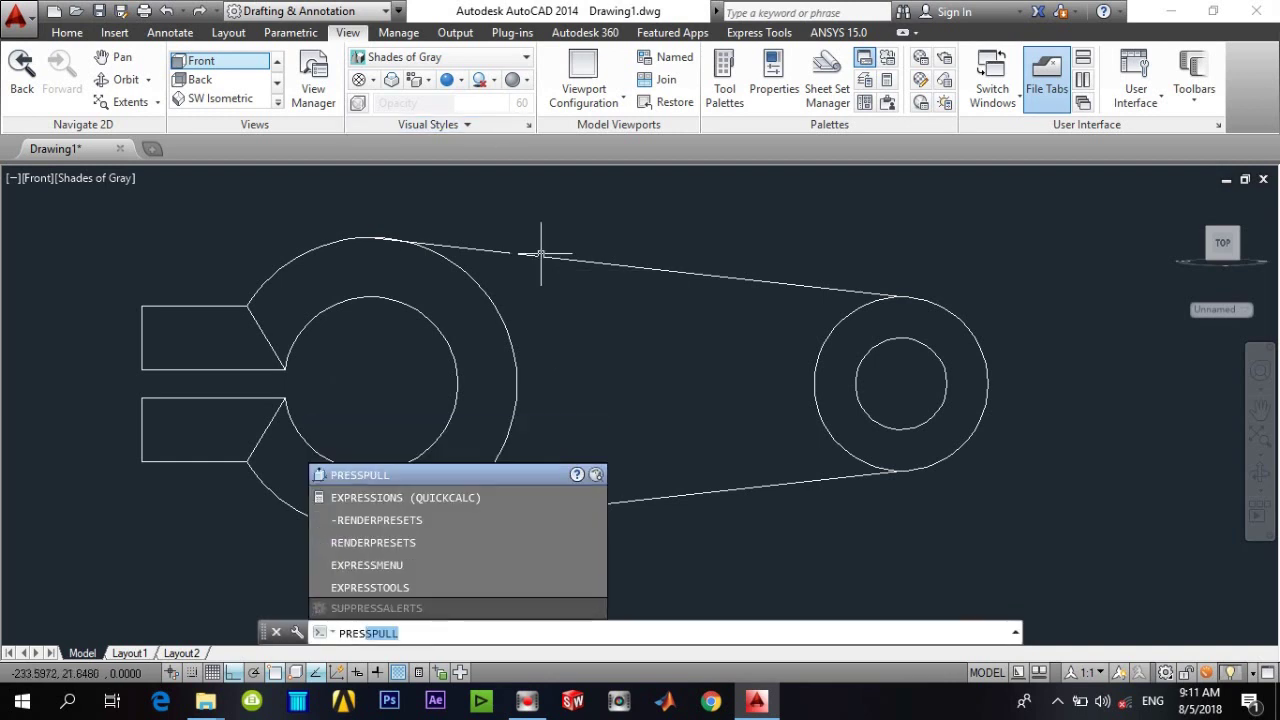
left_click(391, 475)
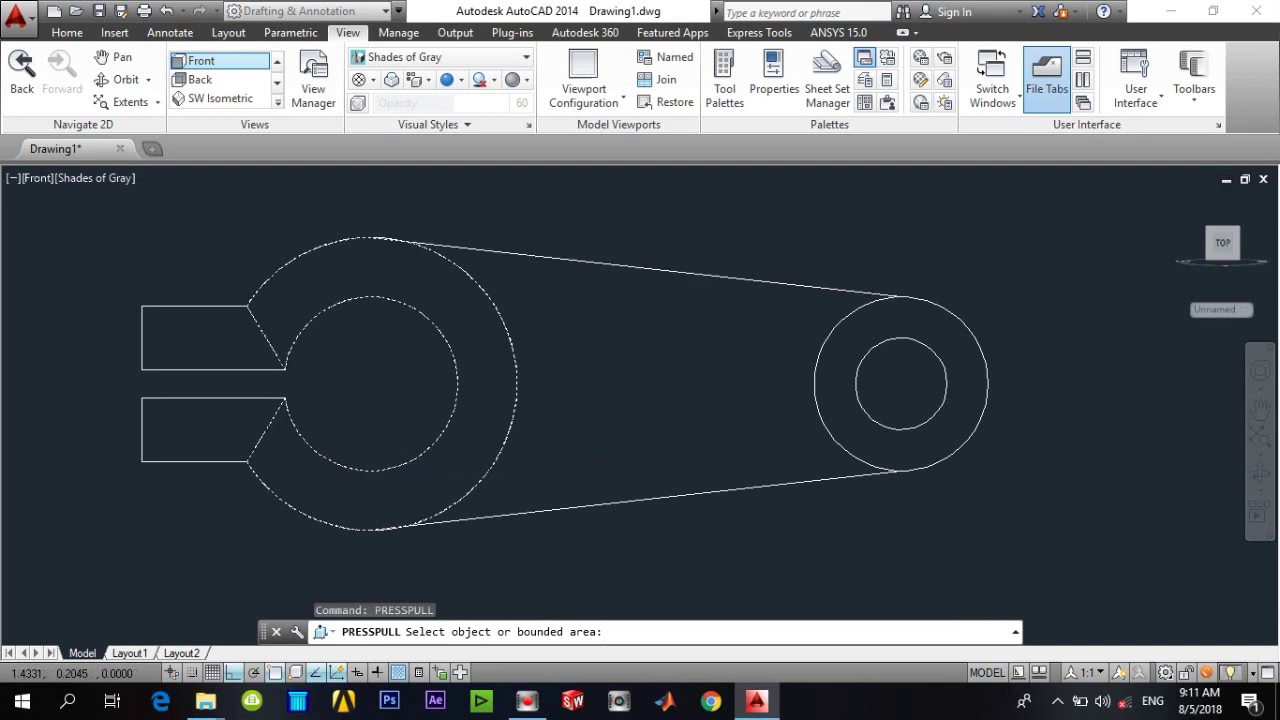
left_click(437, 477)
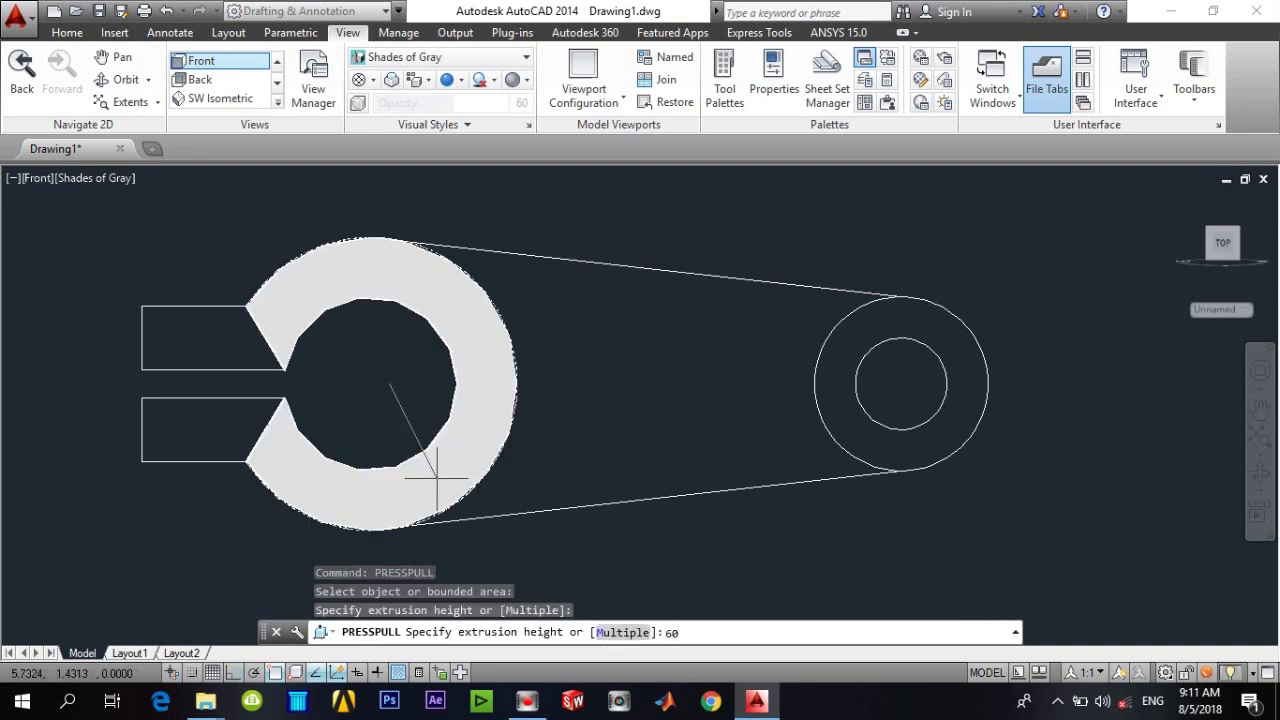
key("Return")
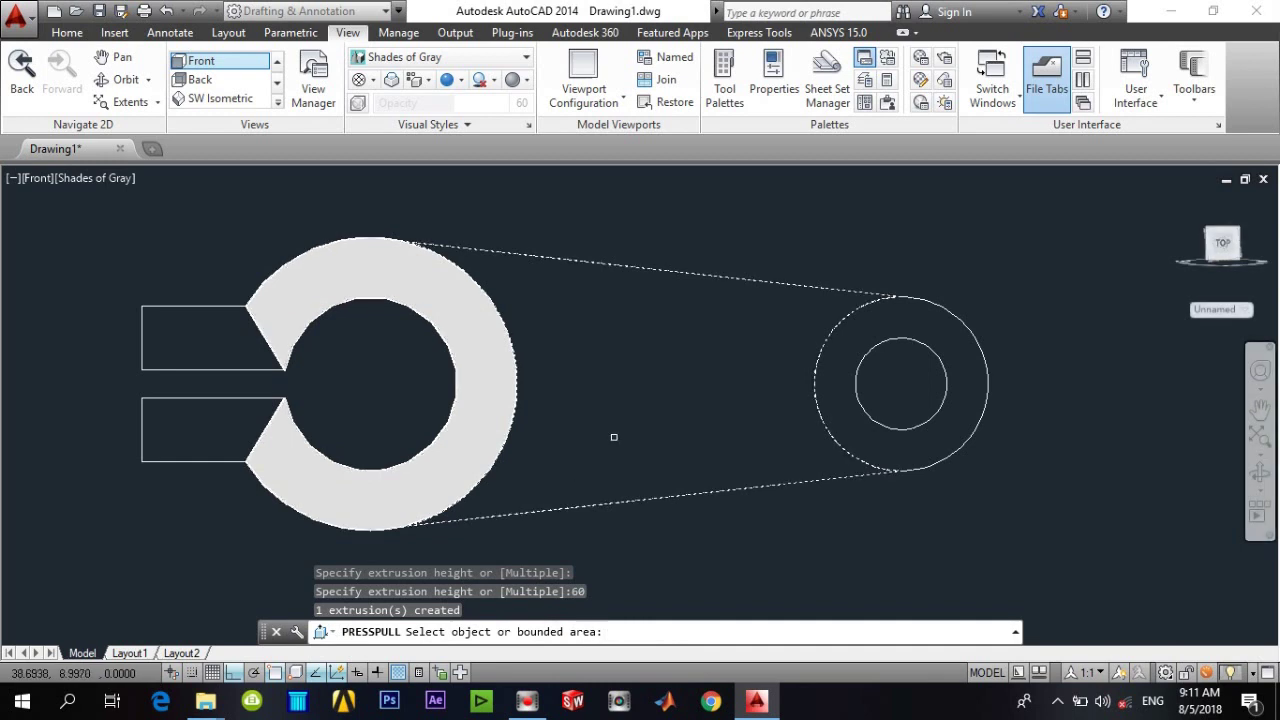
left_click(614, 437)
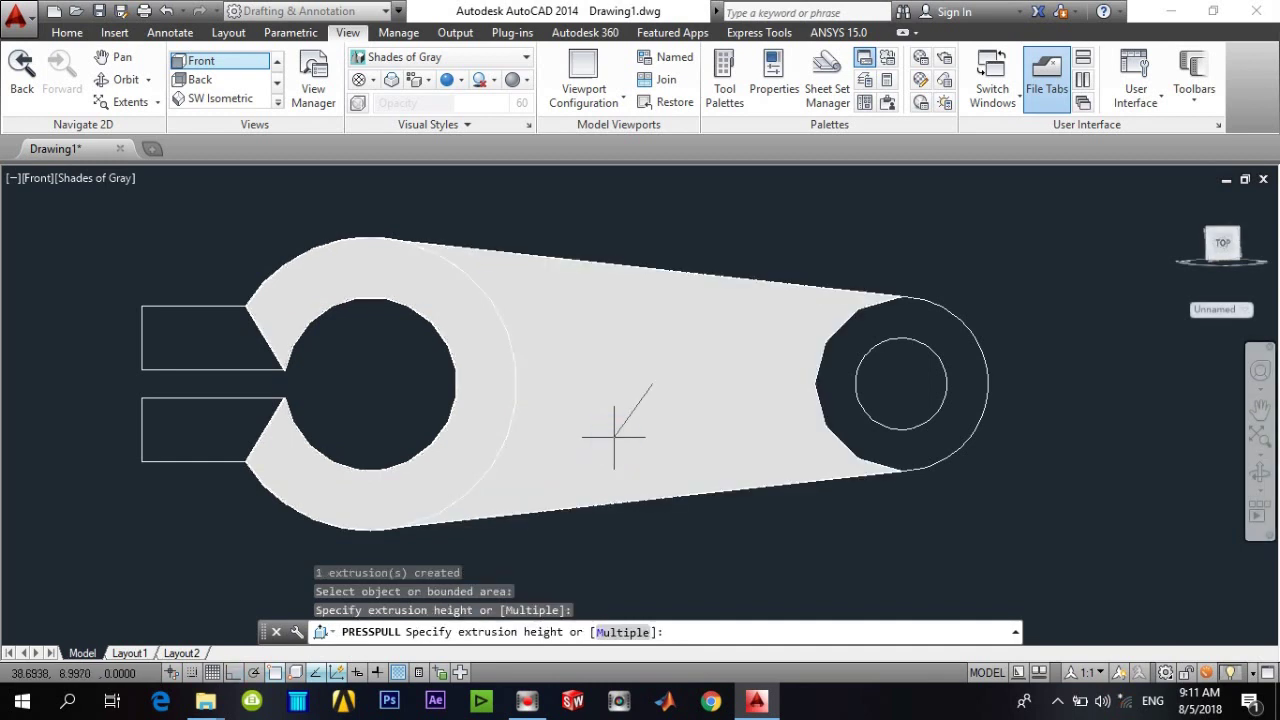
type("10")
key("Return")
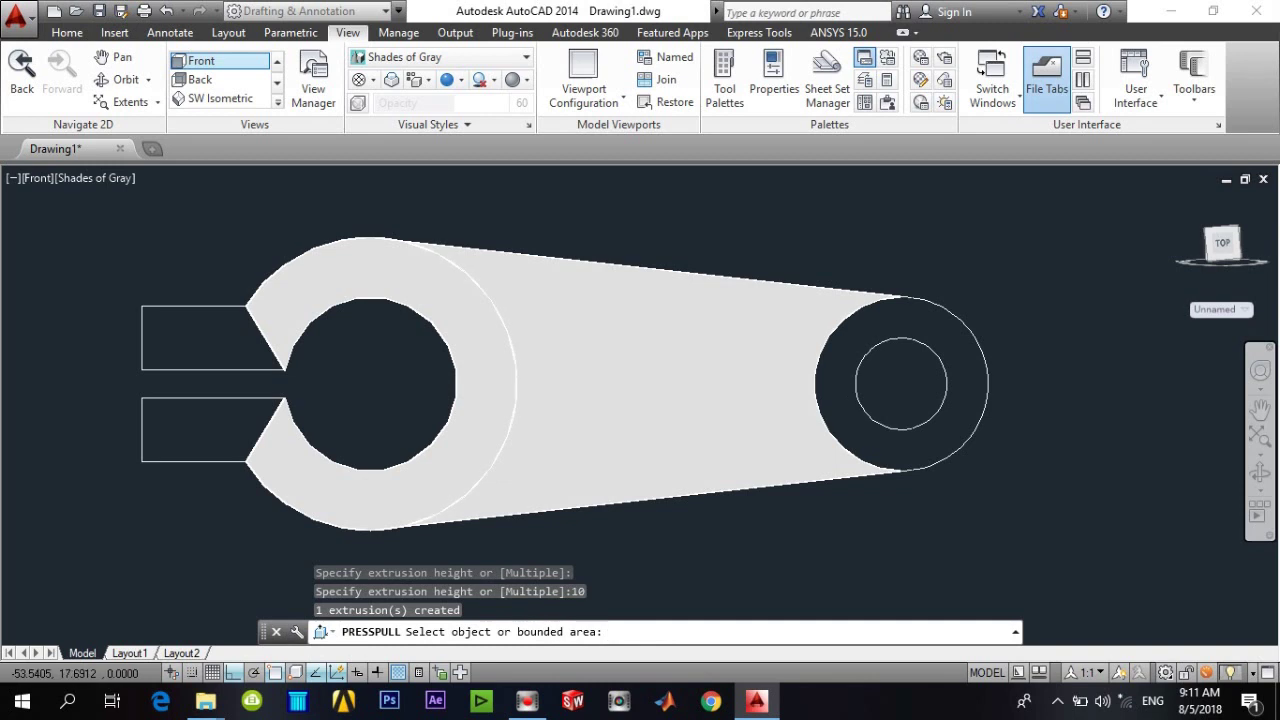
left_click(846, 358)
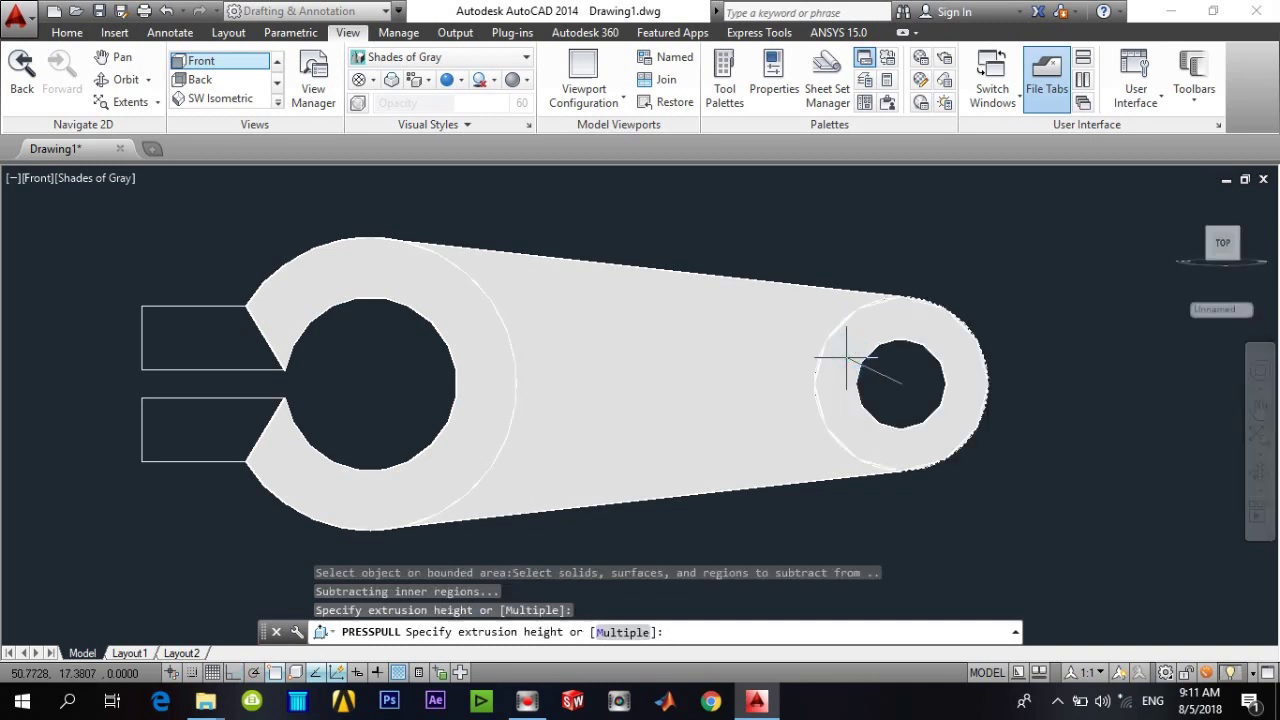
type("12")
key("Return")
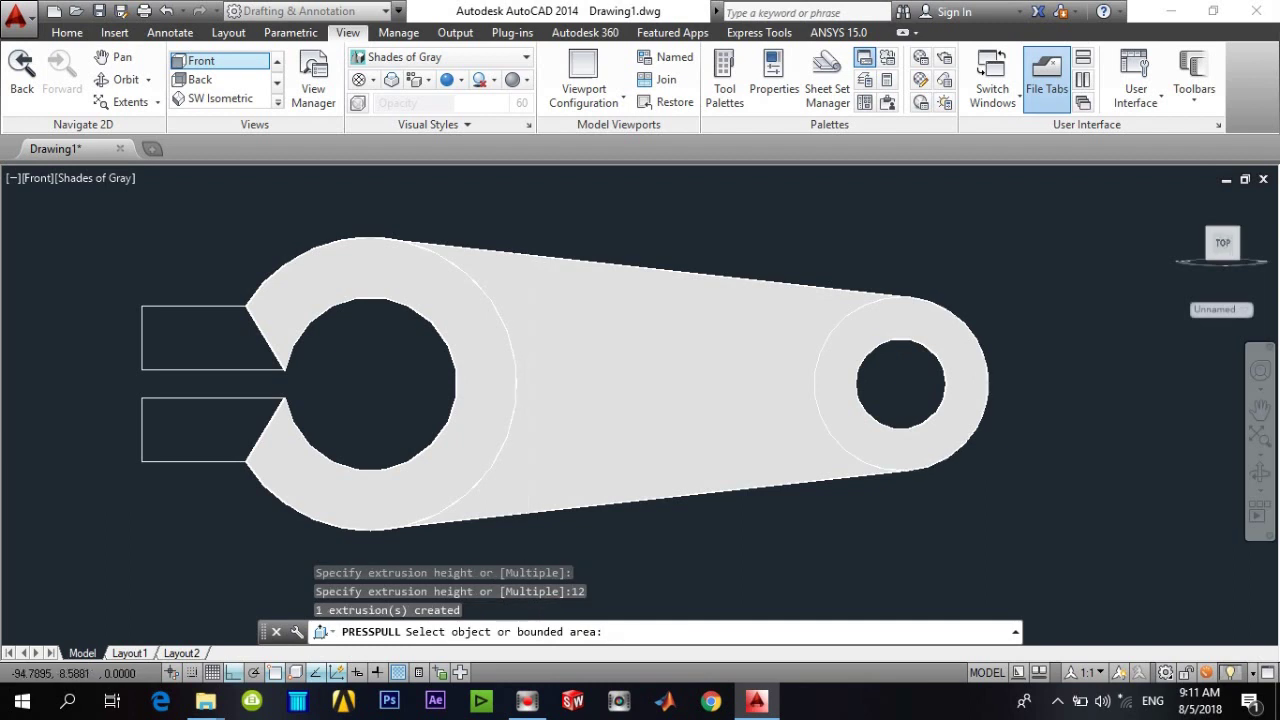
Press-pull the upper and lower slot tab areas 30 units each
left_click(207, 341)
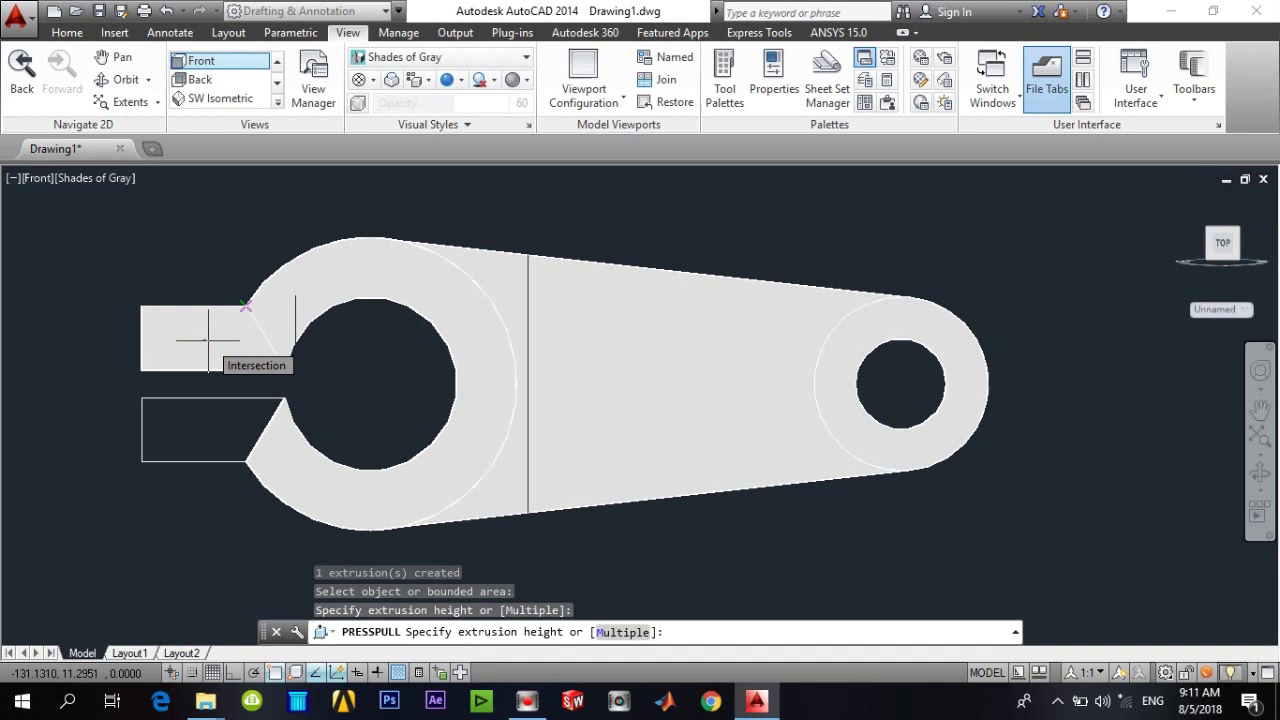
type("30")
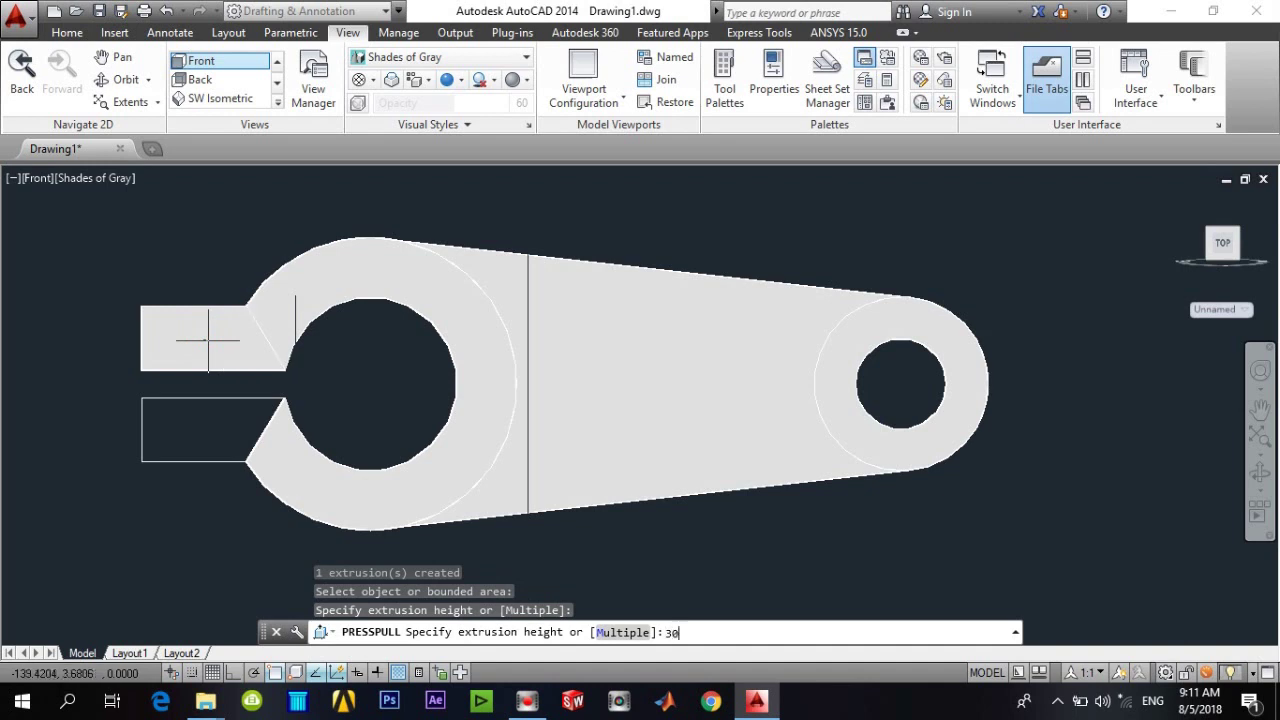
key("Return")
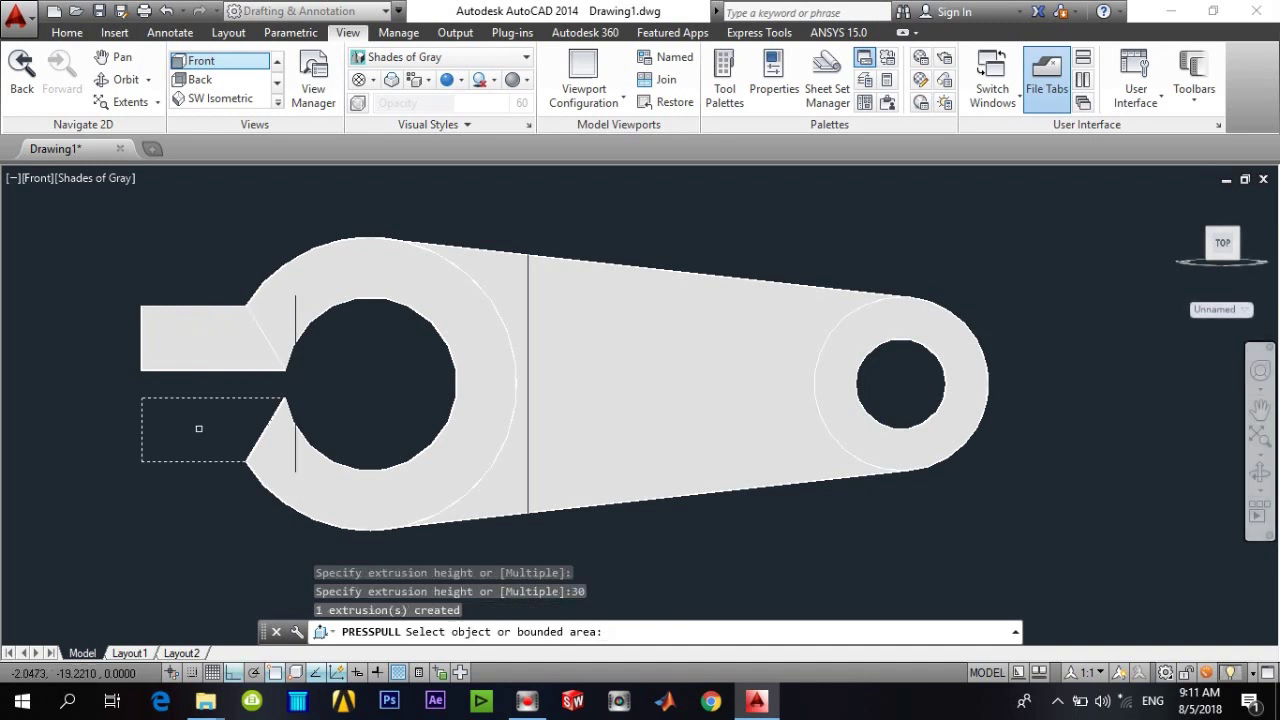
left_click(198, 428)
type("30")
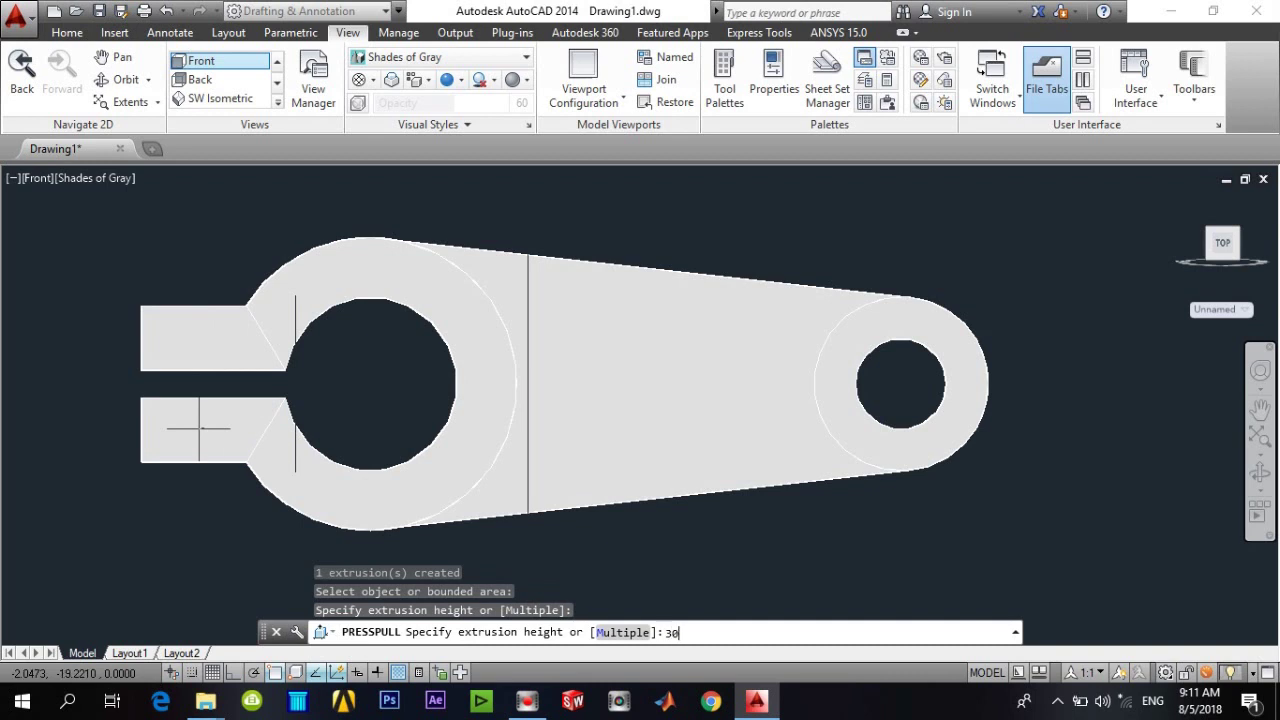
key("Return")
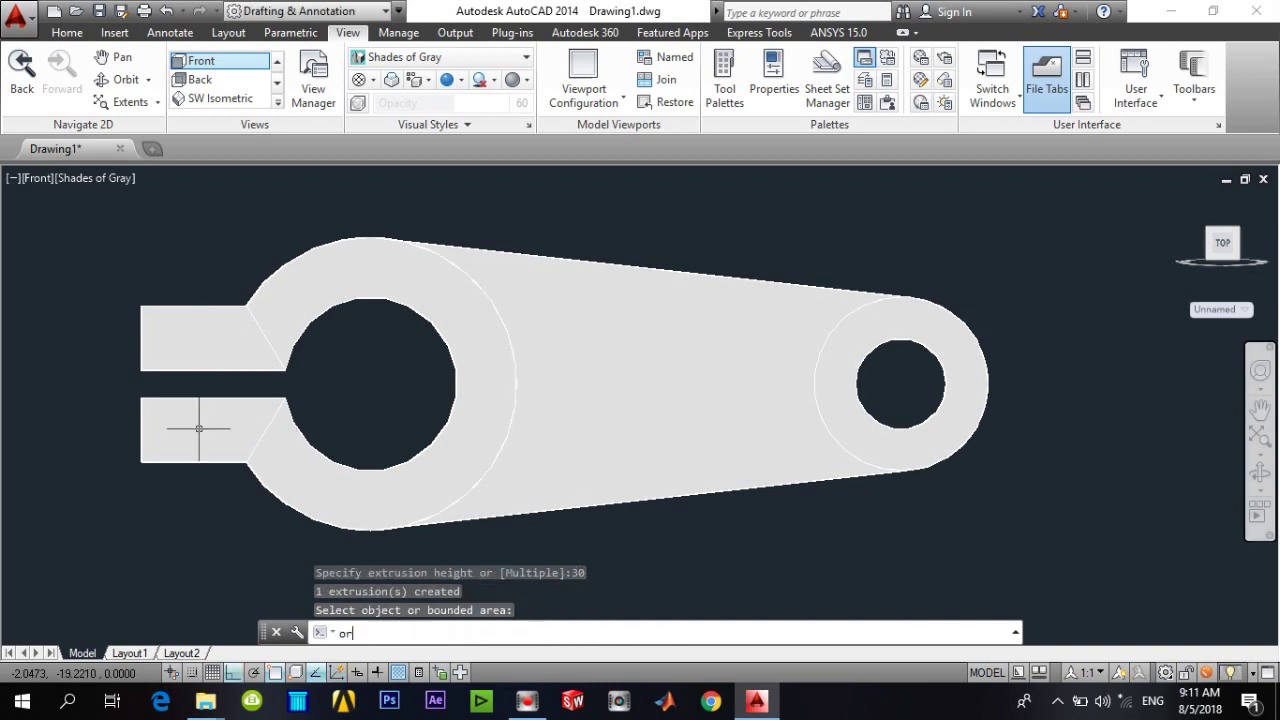
type("bit")
key("Return")
Orbit the extruded lever into a tilted view looking down on the arm
mouse_move(285, 434)
left_mouse_down()
mouse_move(294, 449)
mouse_move(334, 369)
mouse_move(246, 366)
mouse_move(309, 451)
mouse_move(403, 430)
left_mouse_up()
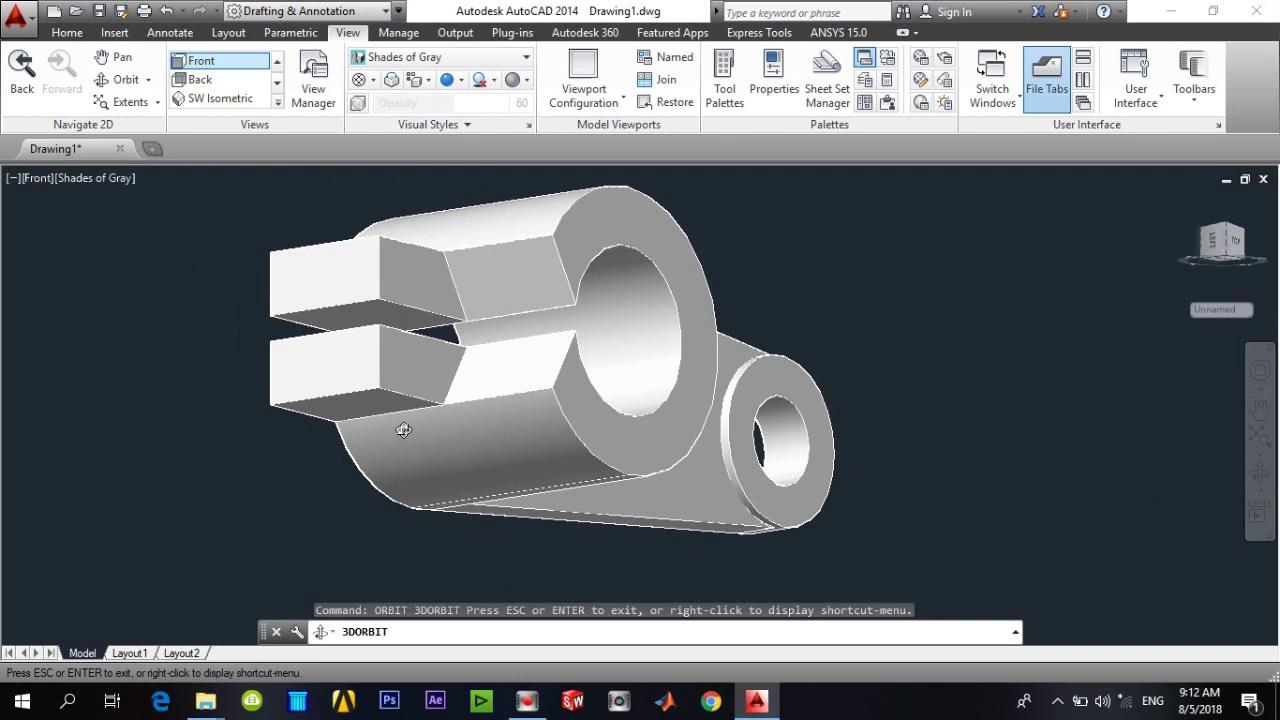
mouse_move(403, 430)
left_mouse_down()
mouse_move(288, 473)
mouse_move(323, 369)
mouse_move(321, 423)
left_mouse_up()
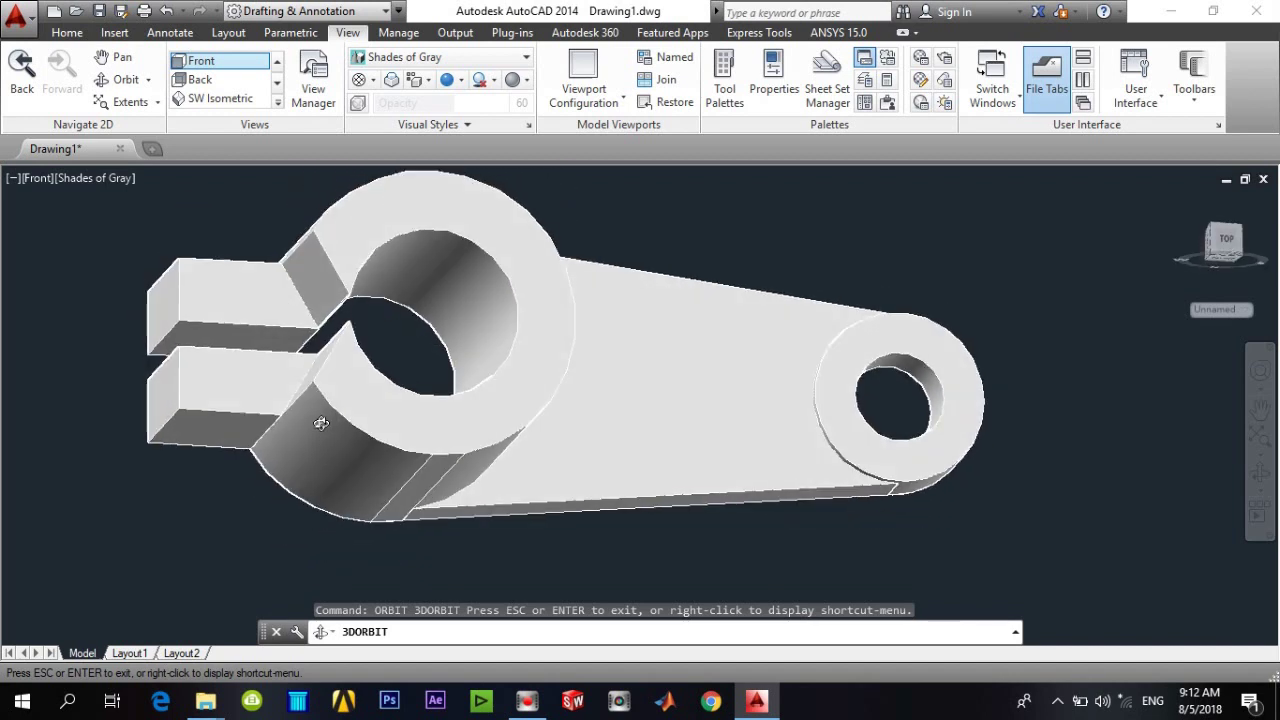
key("Escape")
left_click(244, 378)
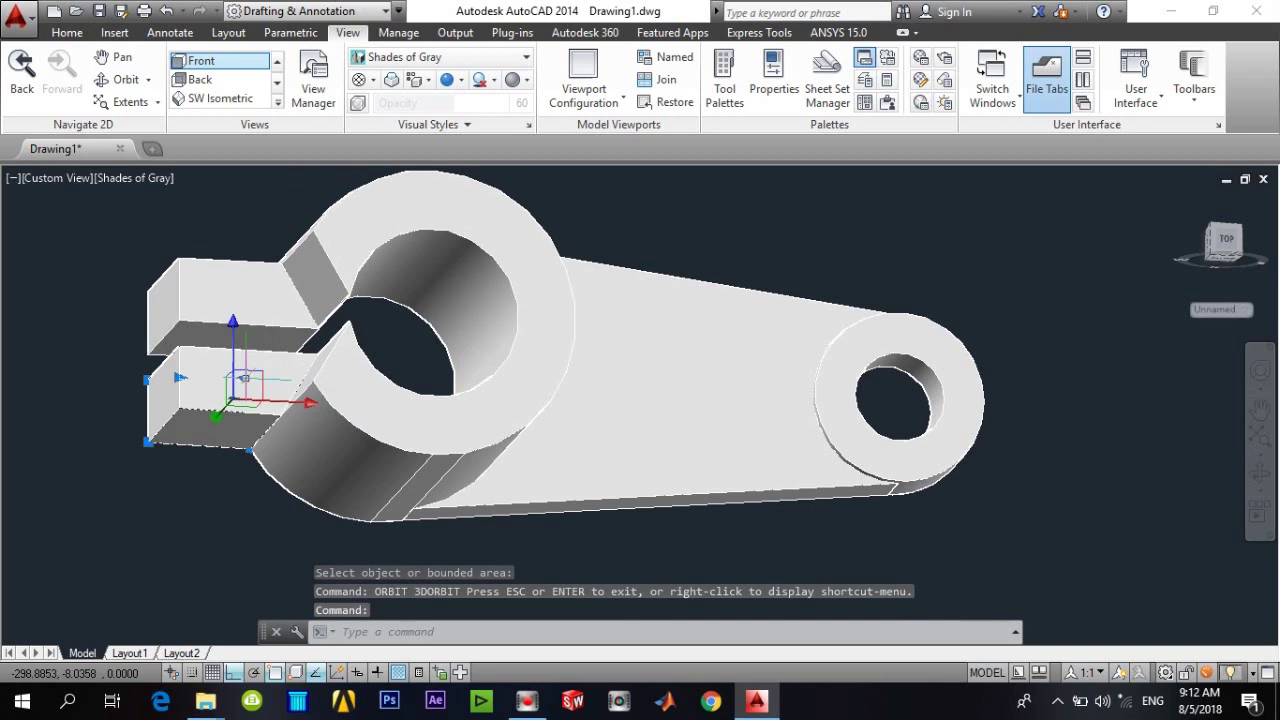
Move the lower slot tab solid up 30 units so its top is flush with the clamp ring
type("m")
key("Return")
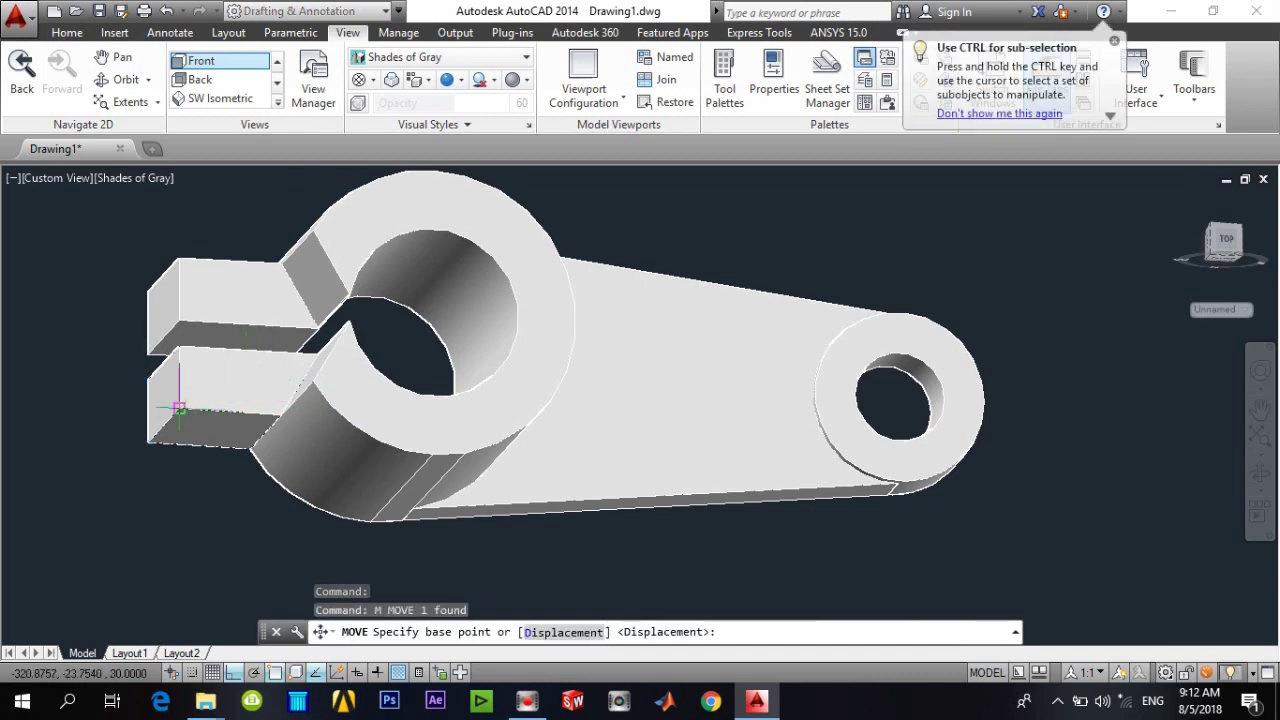
left_click(179, 409)
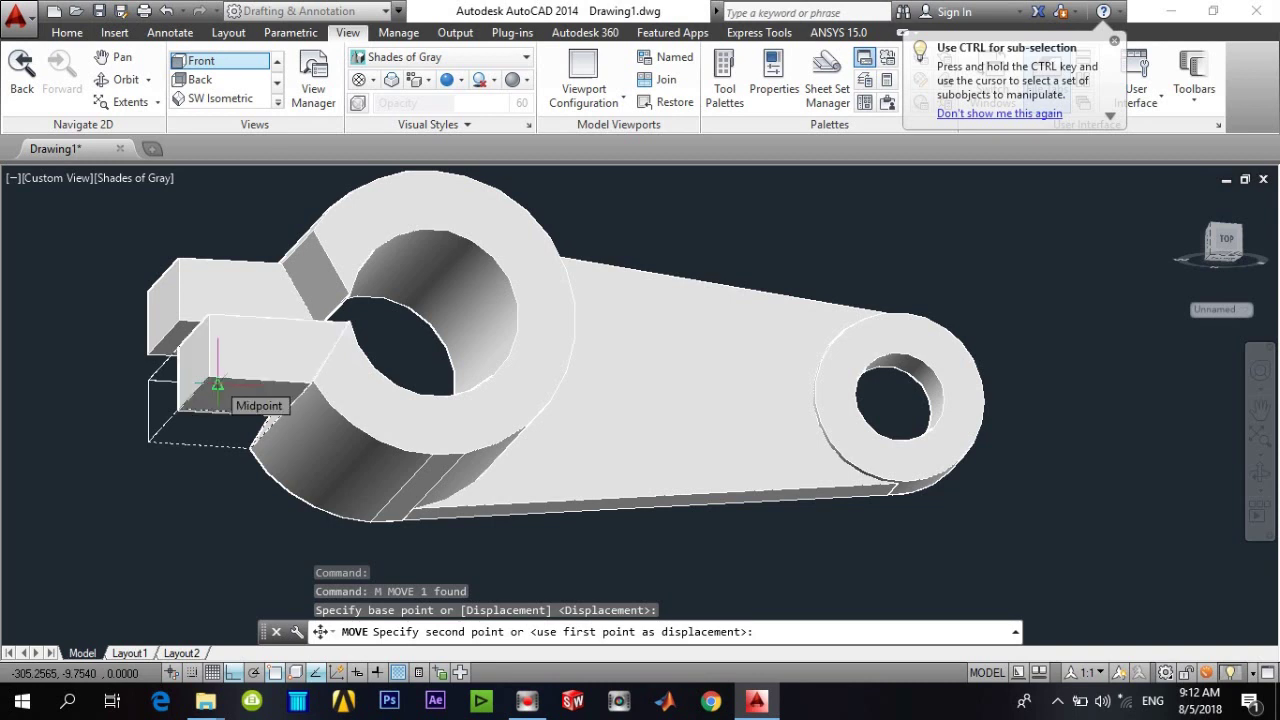
key("Escape")
type("m")
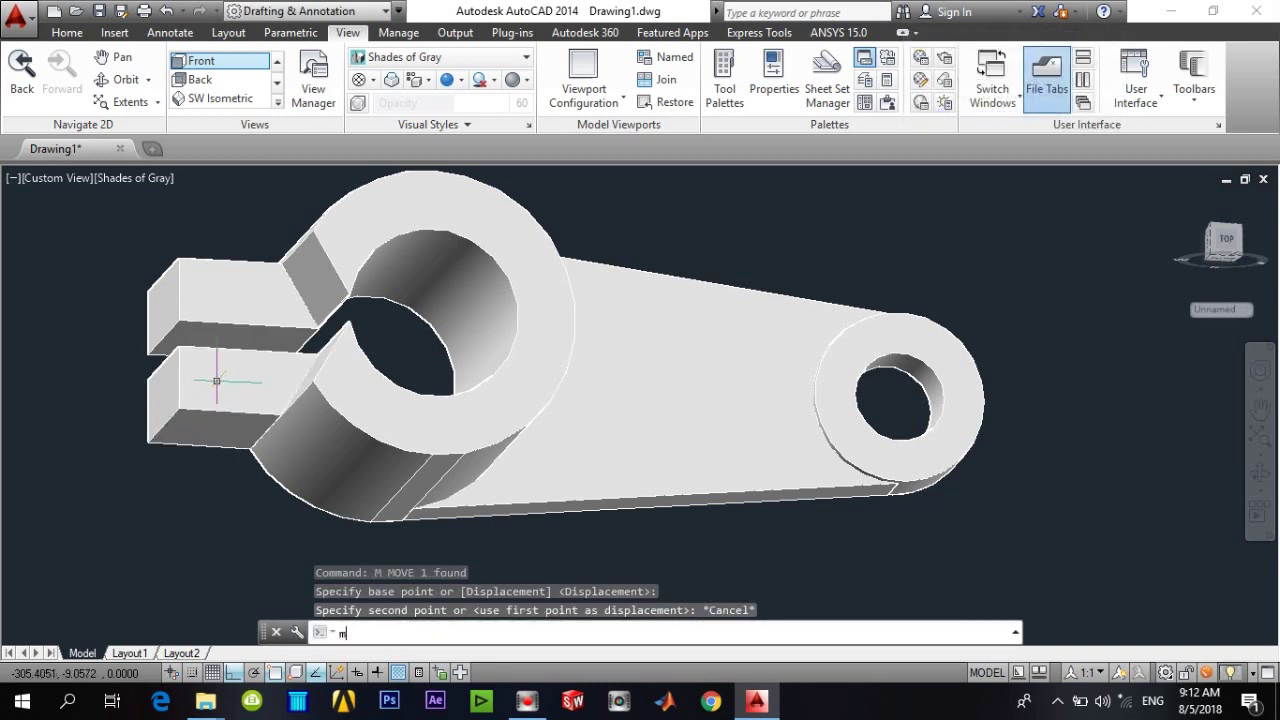
left_click(334, 466)
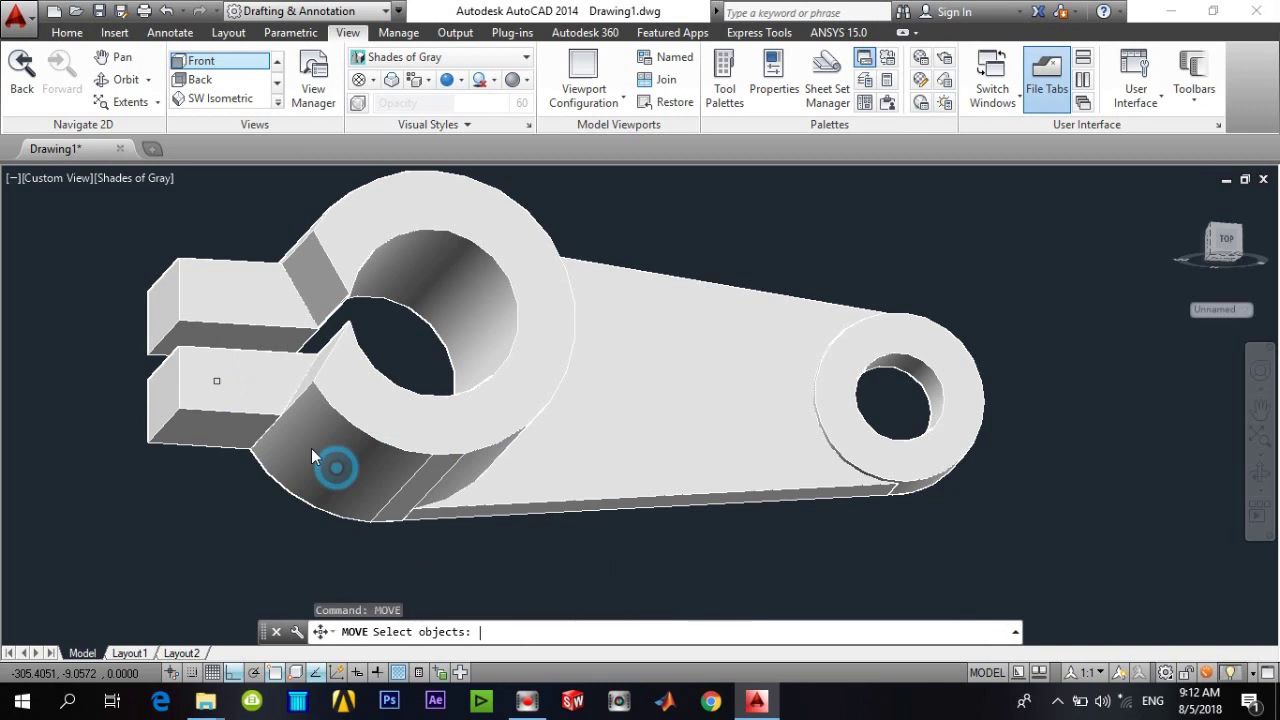
left_click(240, 407)
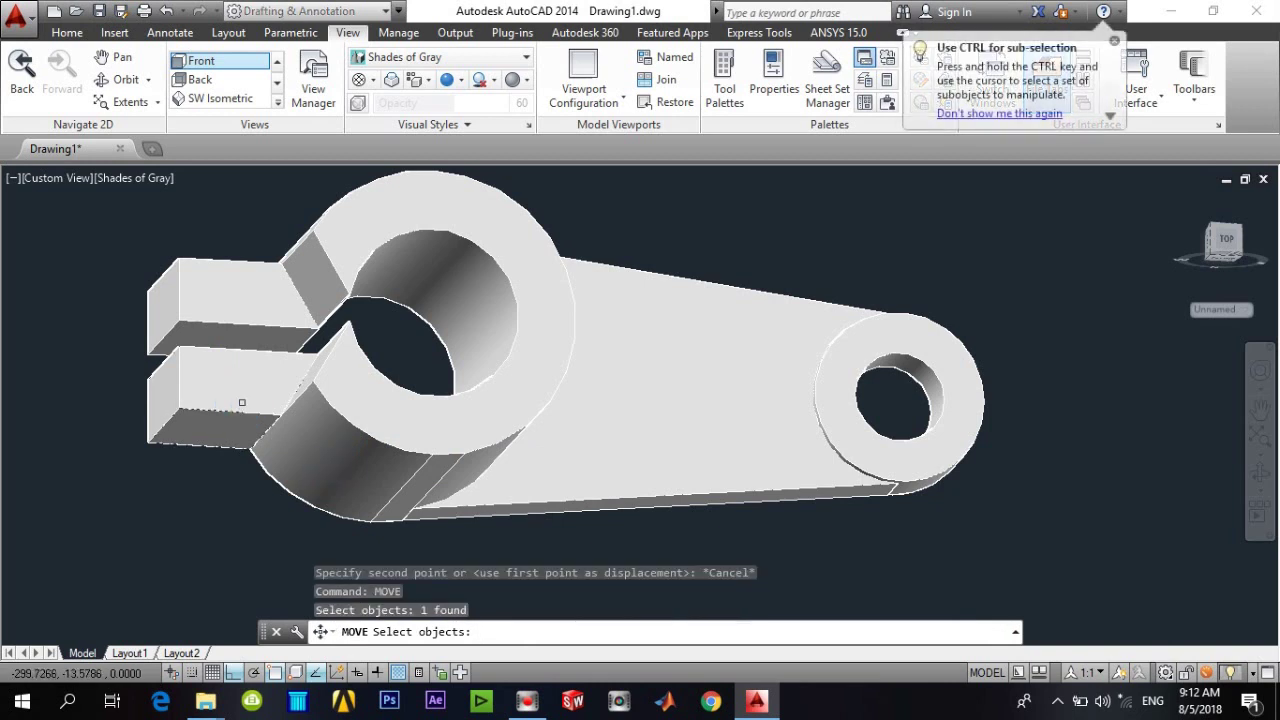
key("Return")
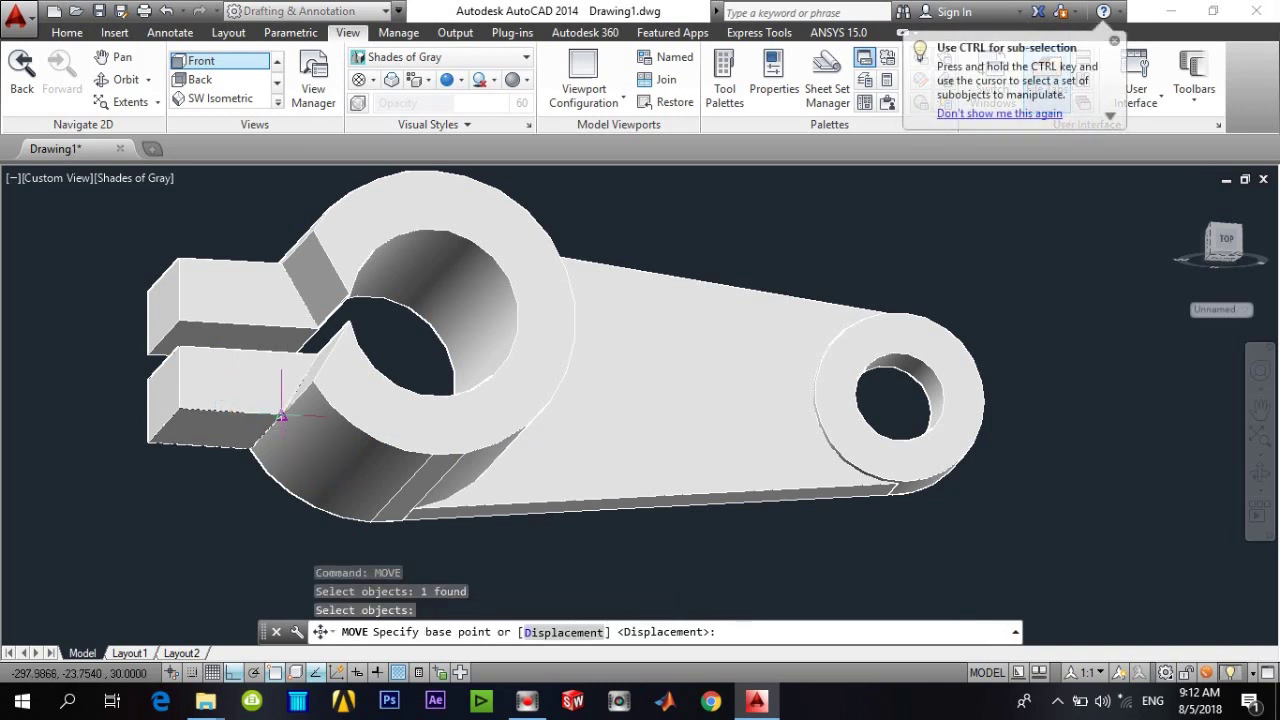
left_click(288, 414)
left_click(314, 392)
Move the upper slot tab solid from its corner up to its new position
left_click(224, 290)
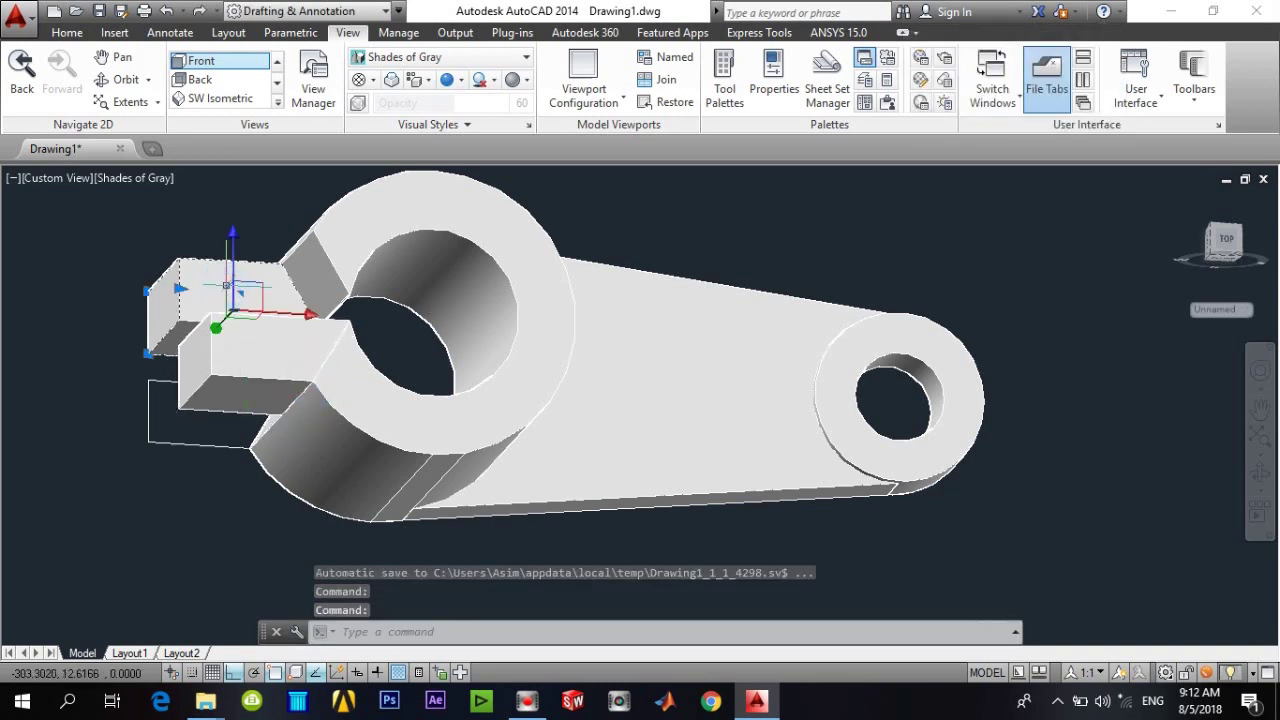
type("m")
key("Return")
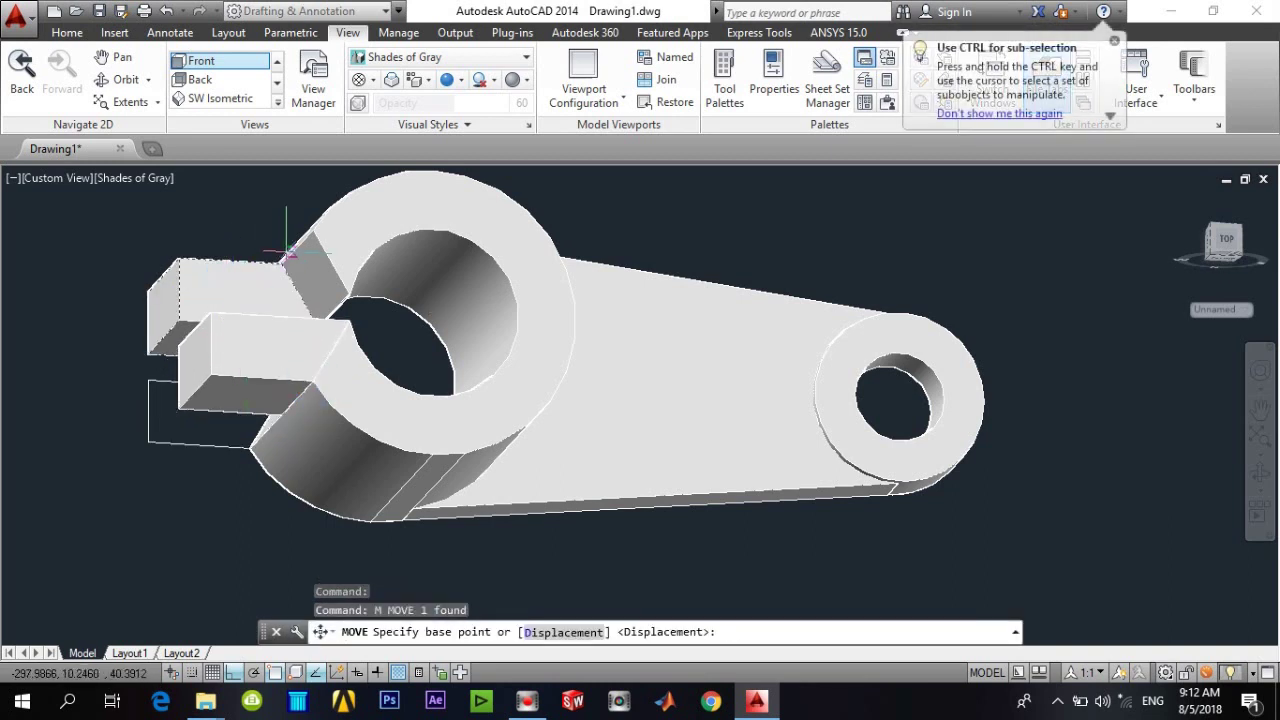
left_click(279, 262)
left_click(312, 229)
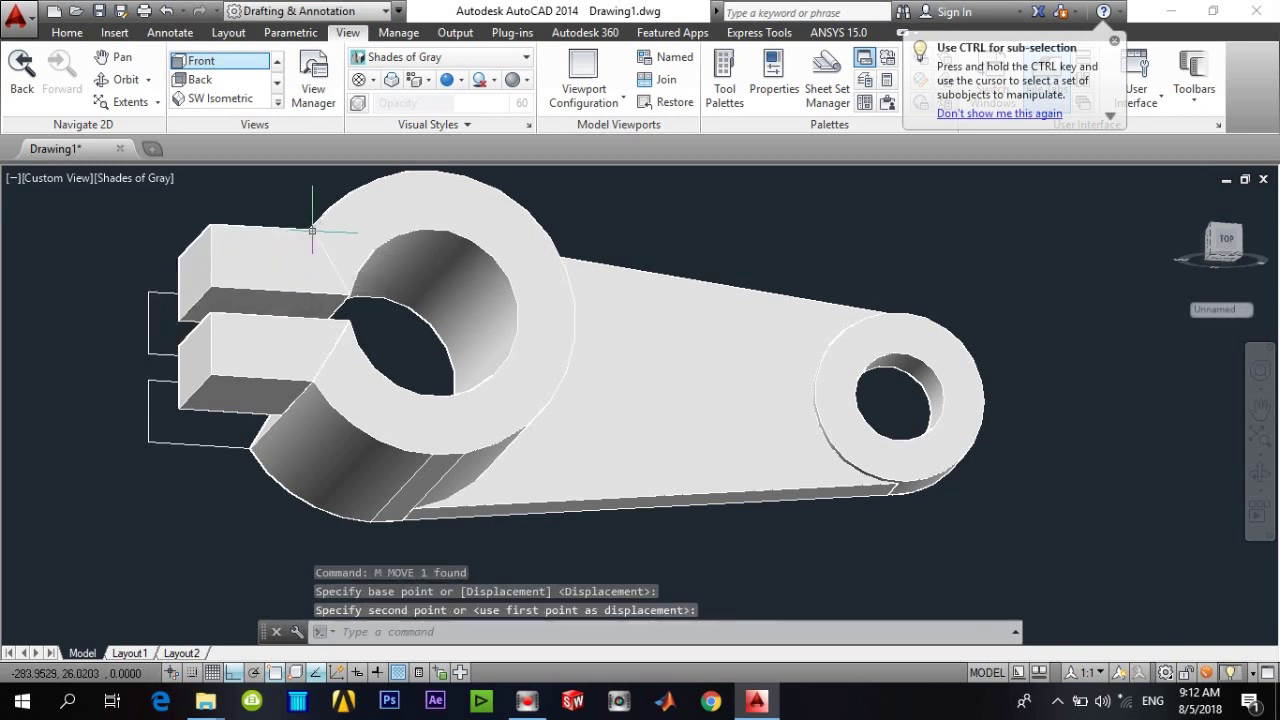
Erase the leftover tab outline lines and the short stray line beside the lug
left_click(116, 310)
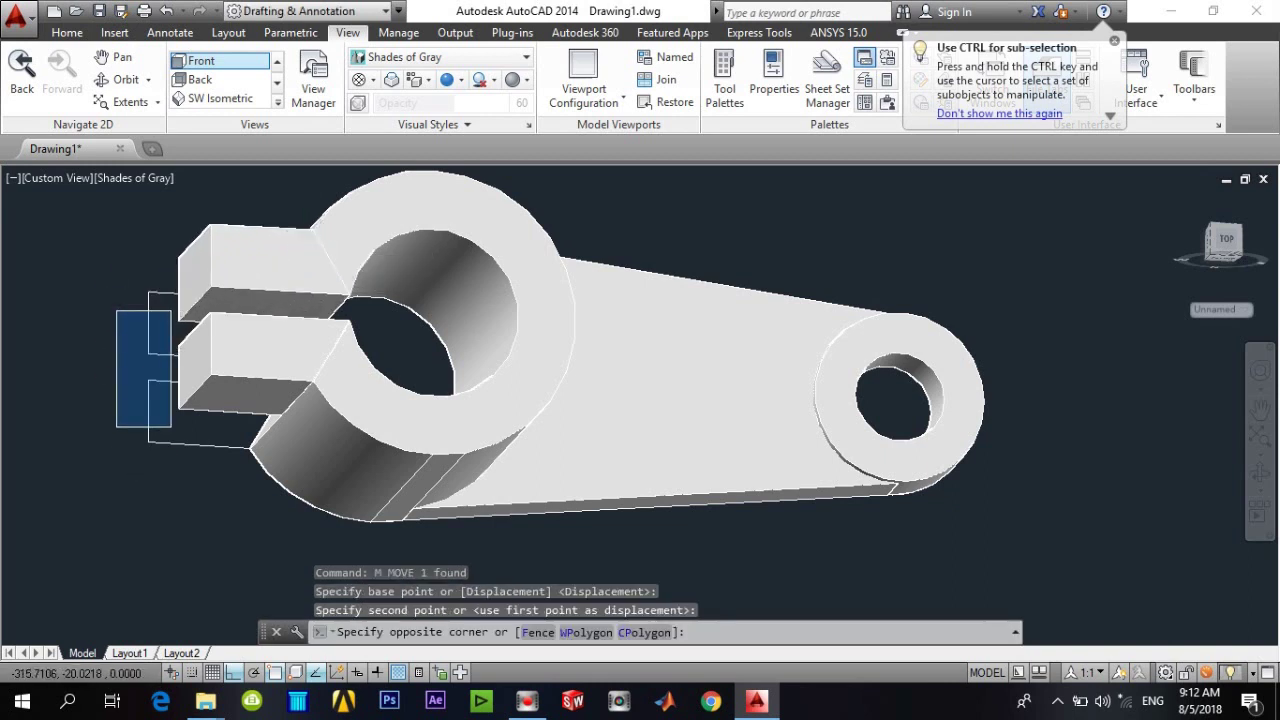
left_click(218, 450)
left_click(116, 312)
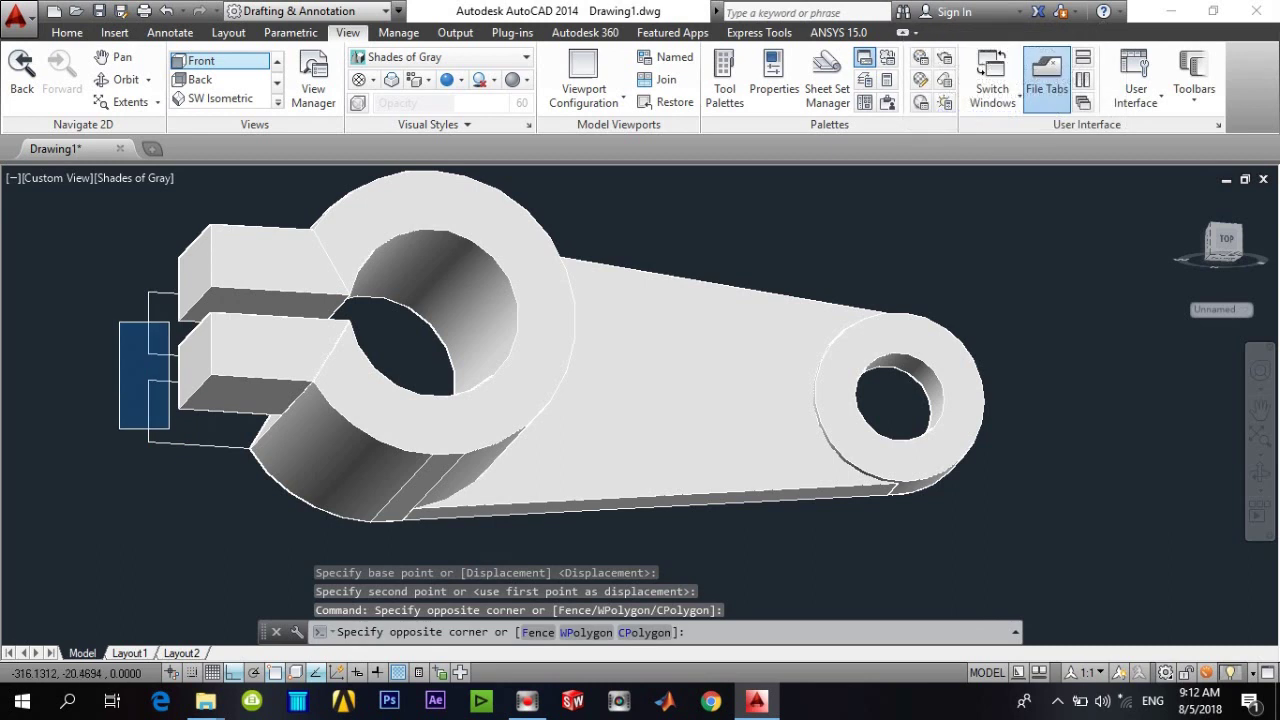
left_click(214, 440)
left_click(160, 268)
left_click(126, 425)
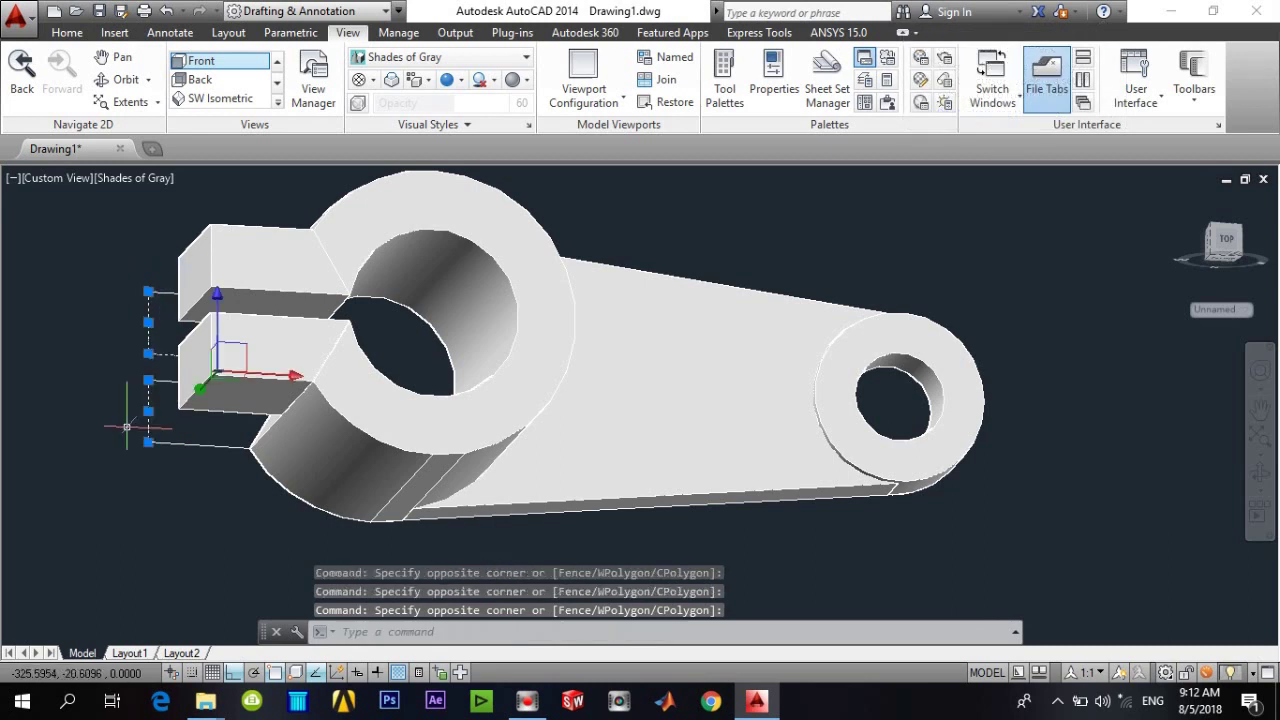
type("e")
key("Return")
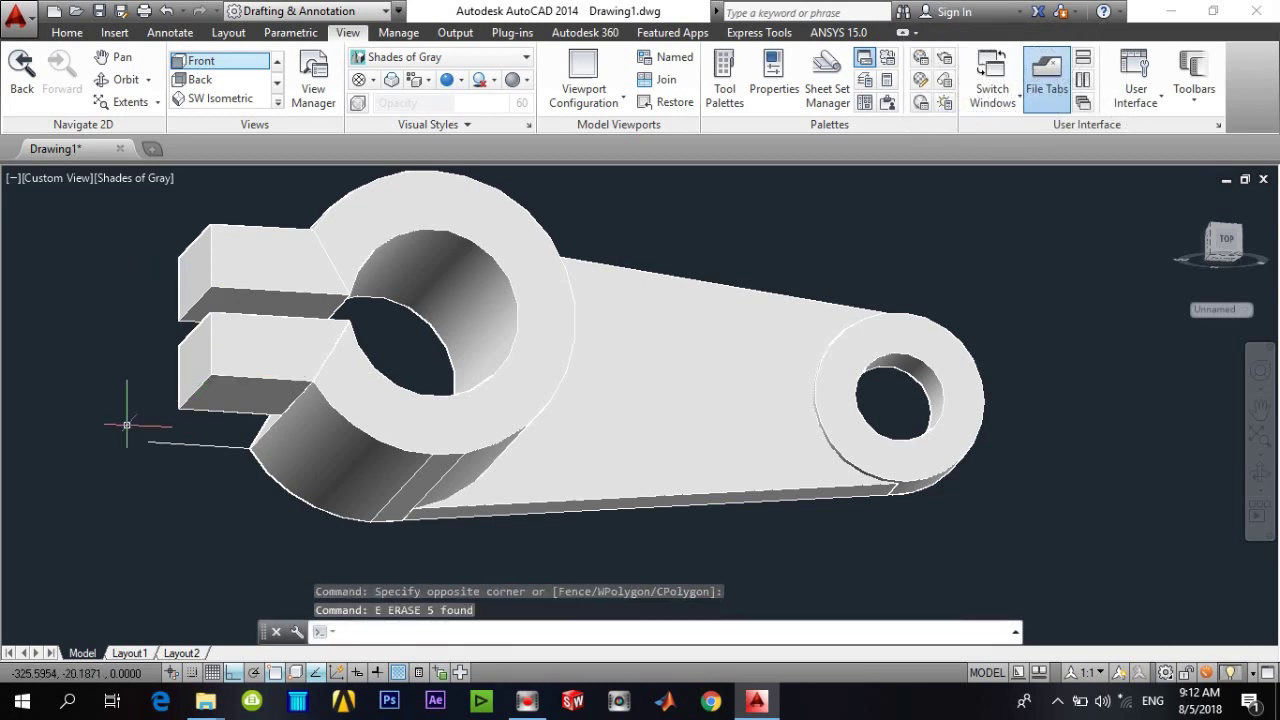
left_click(167, 443)
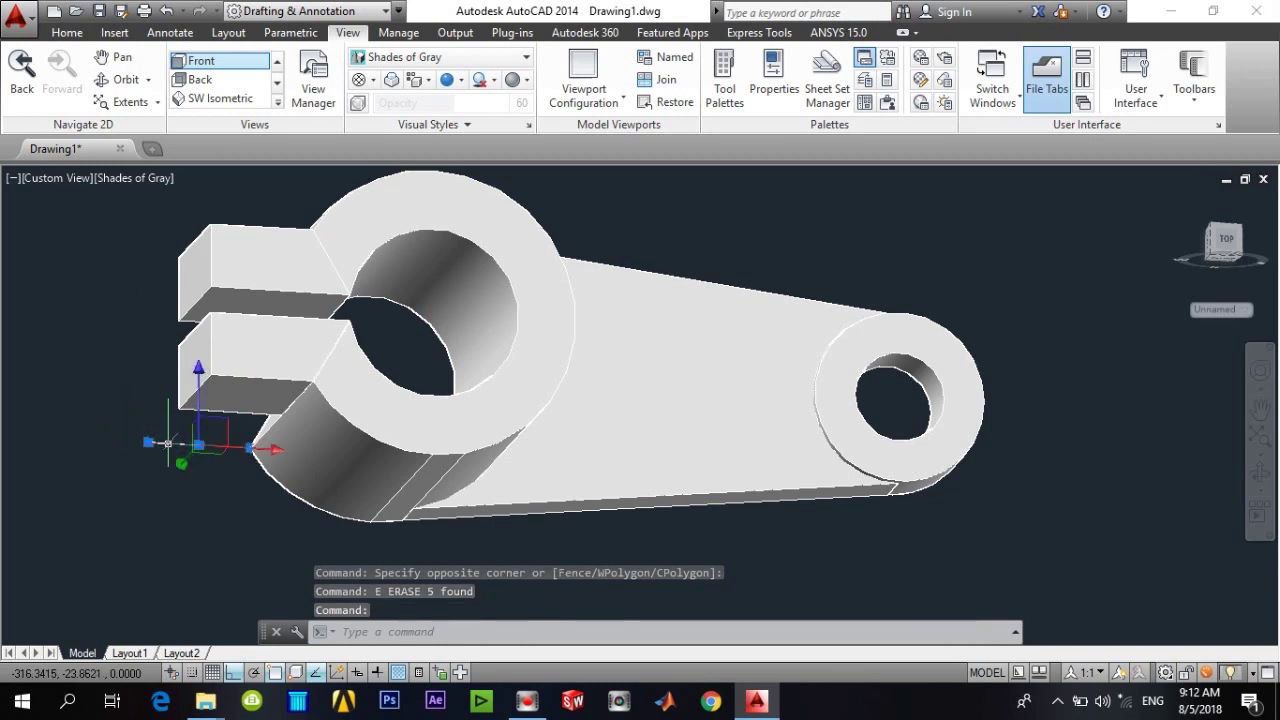
type("e")
key("Return")
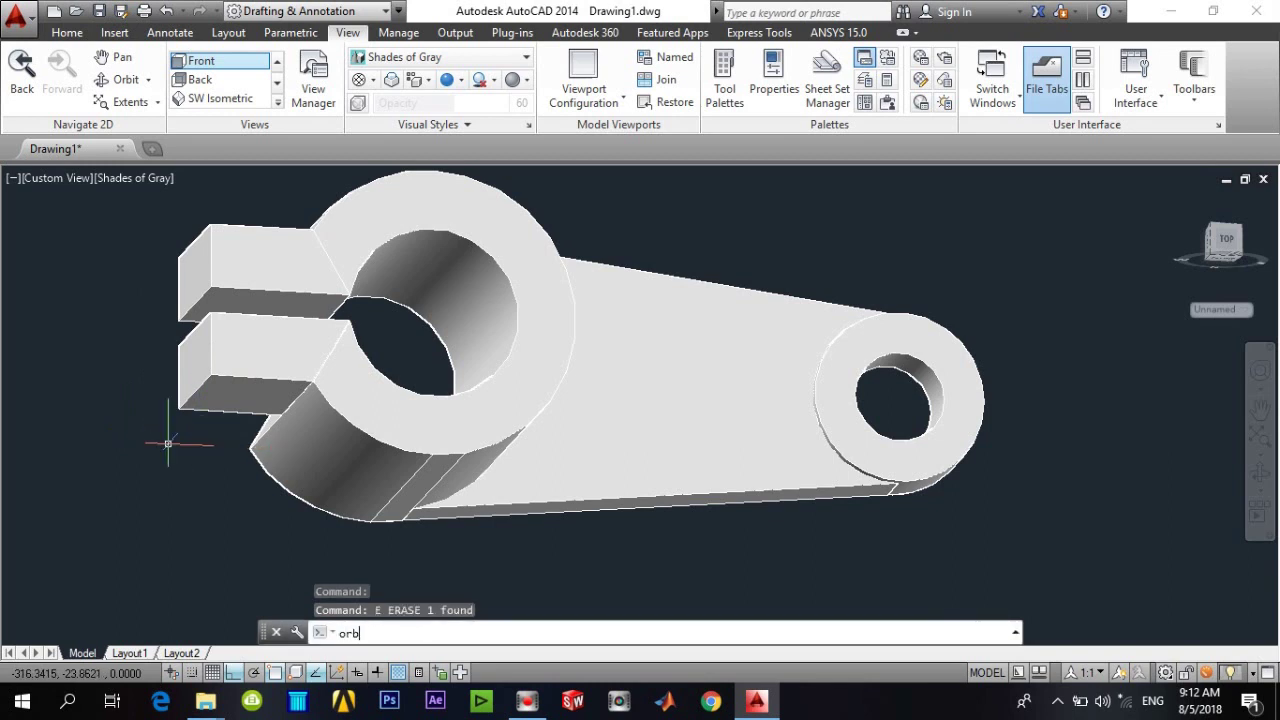
key("Return")
Inspect the front boss by orbiting, then switch to the Top preset view
mouse_move(409, 433)
left_mouse_down()
mouse_move(300, 523)
mouse_move(349, 543)
mouse_move(364, 508)
mouse_move(352, 513)
left_mouse_up()
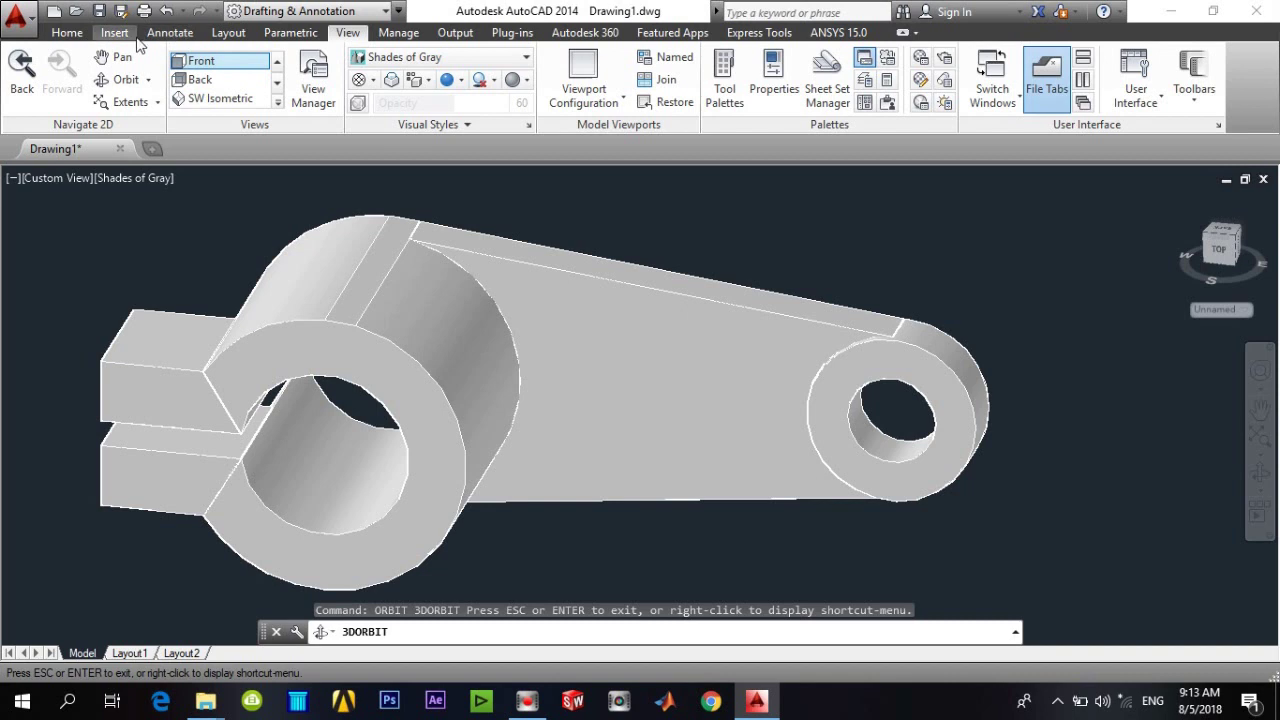
left_click(277, 101)
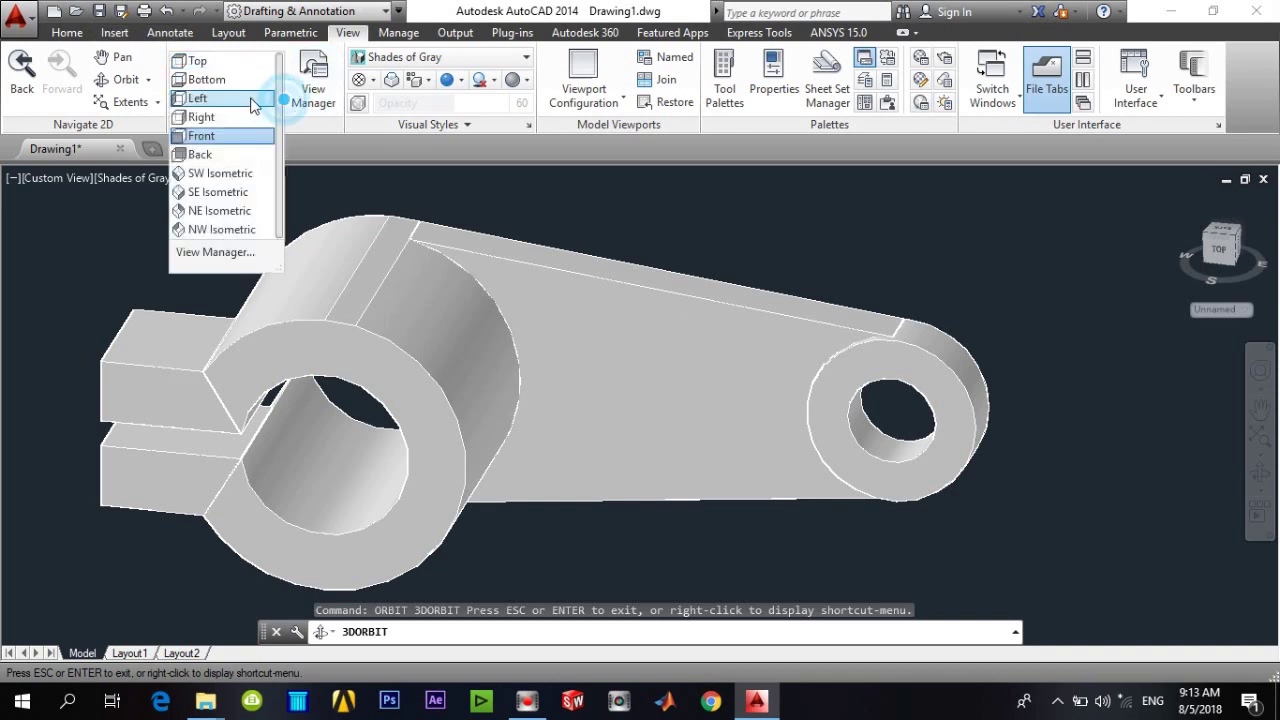
left_click(197, 61)
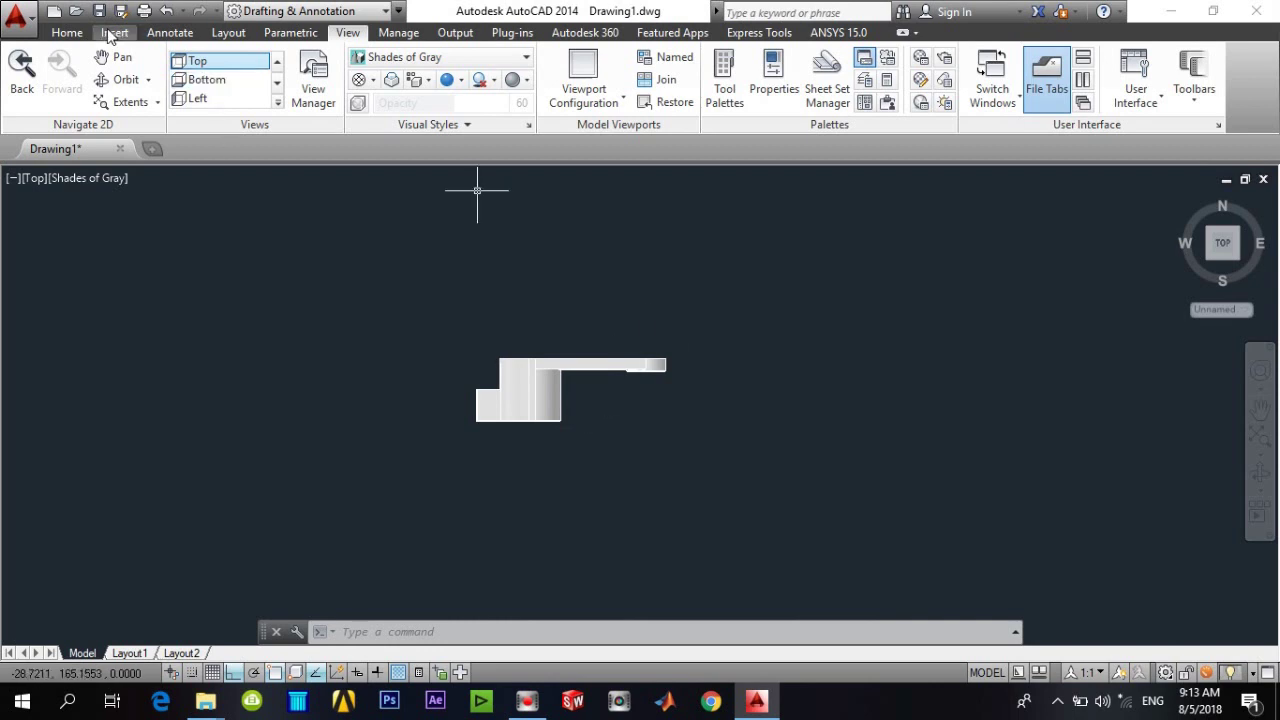
Start a new line with its first point to the right of the lever
type("l")
key("Return")
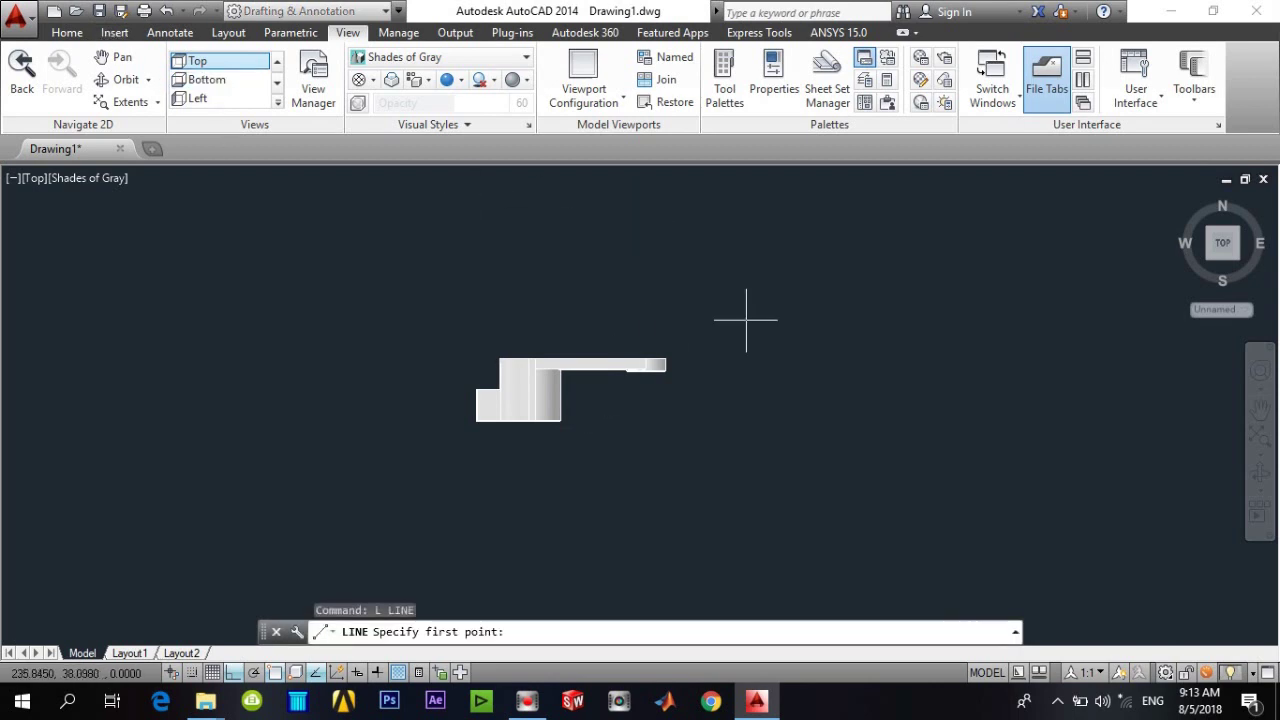
left_click(752, 310)
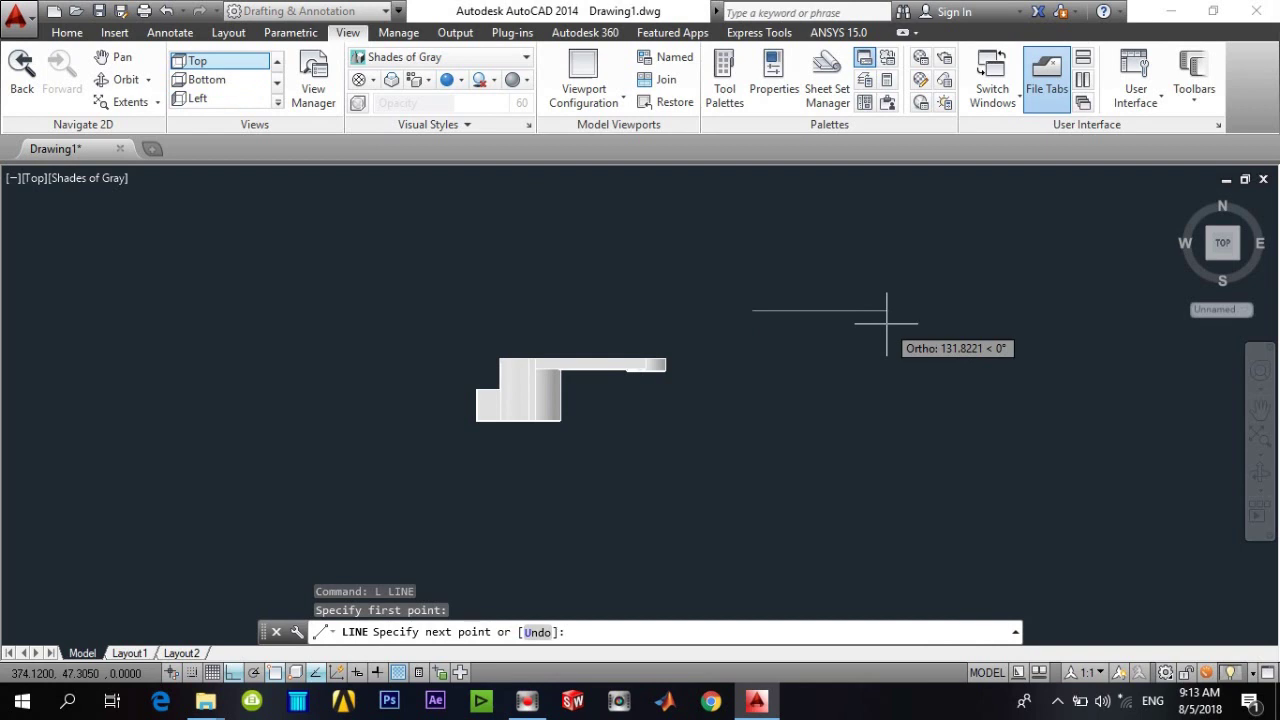
Draw a right triangle with 50-unit horizontal and vertical legs and a closing diagonal
type("50")
key("Return")
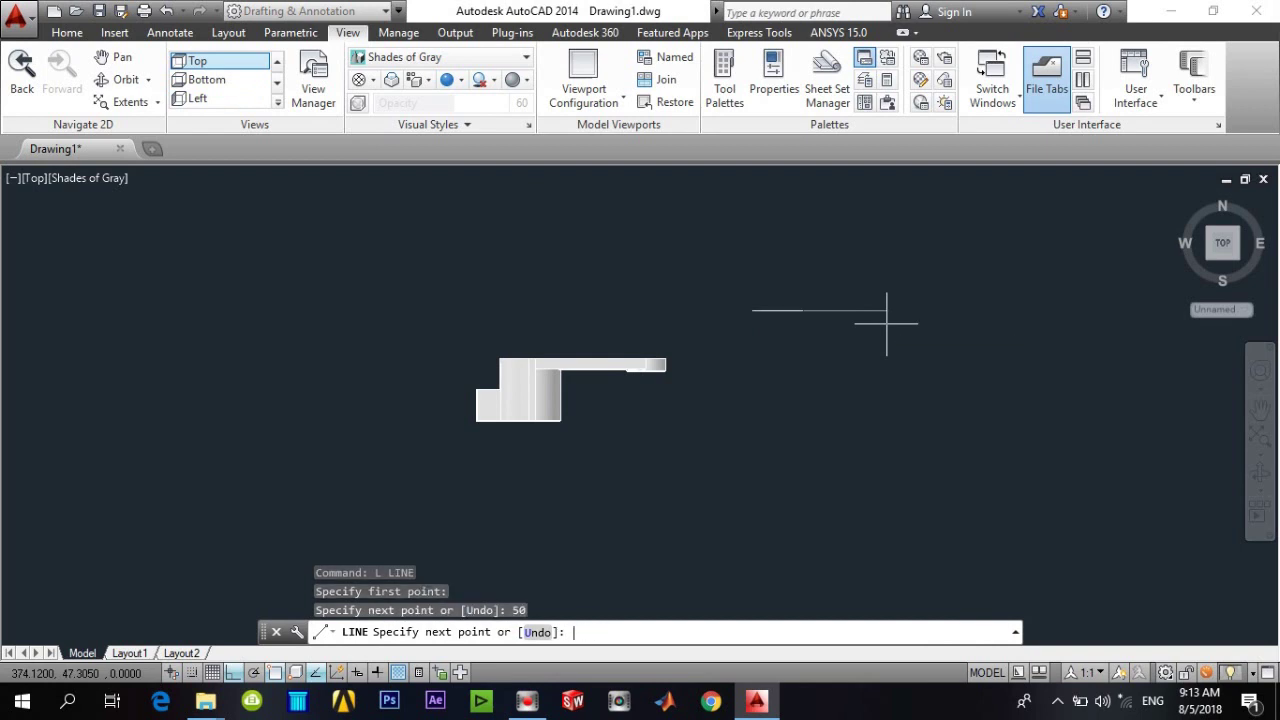
key("Escape")
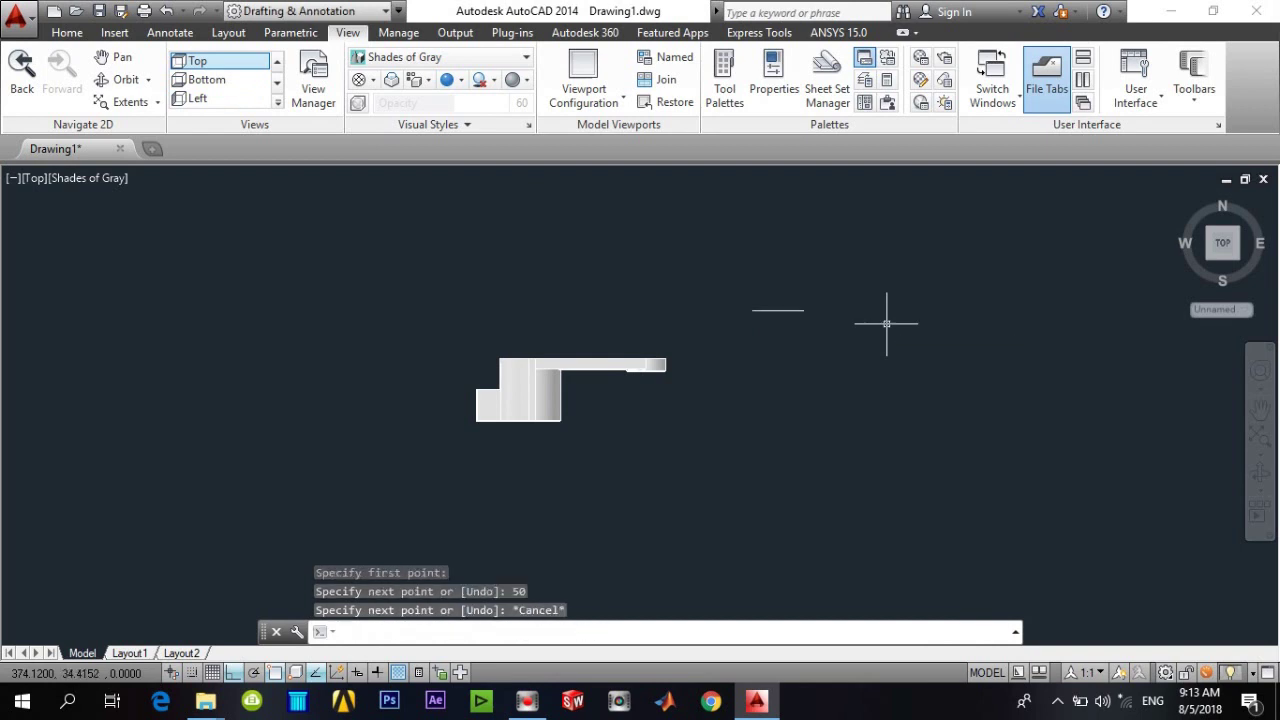
type("l")
key("Return")
left_click(752, 310)
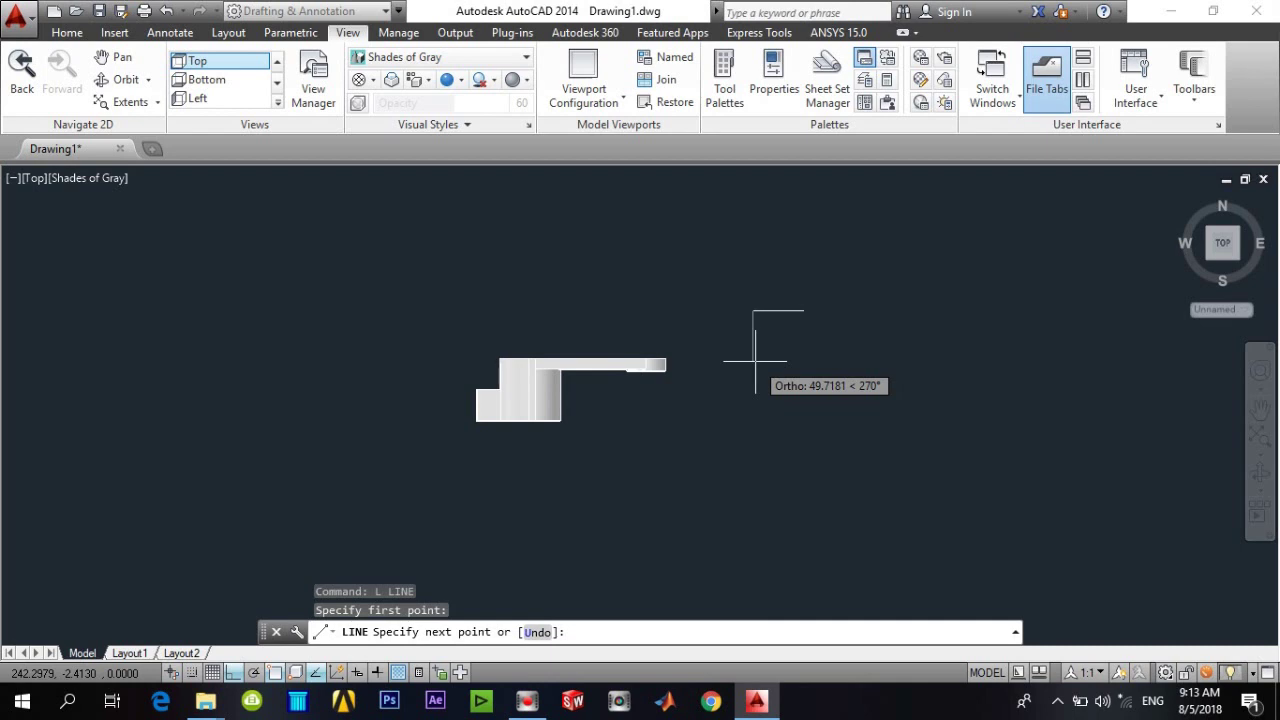
type("50")
key("Return")
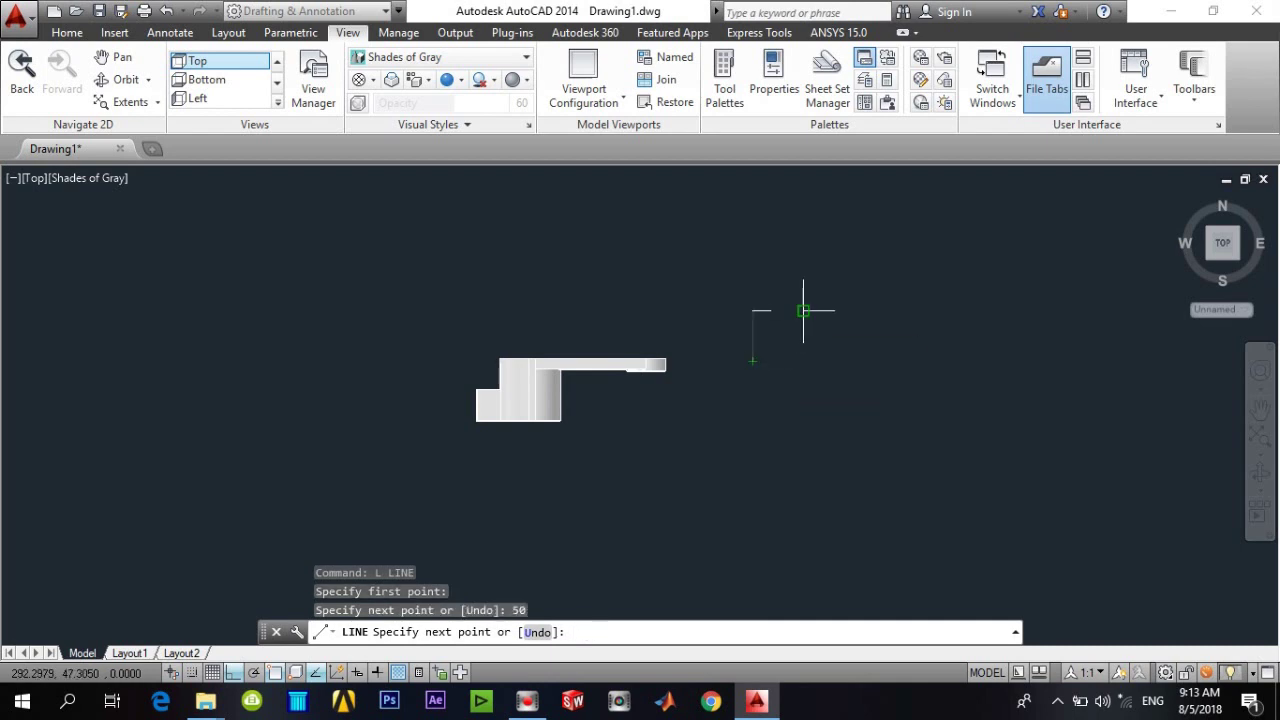
left_click(803, 310)
key("Escape")
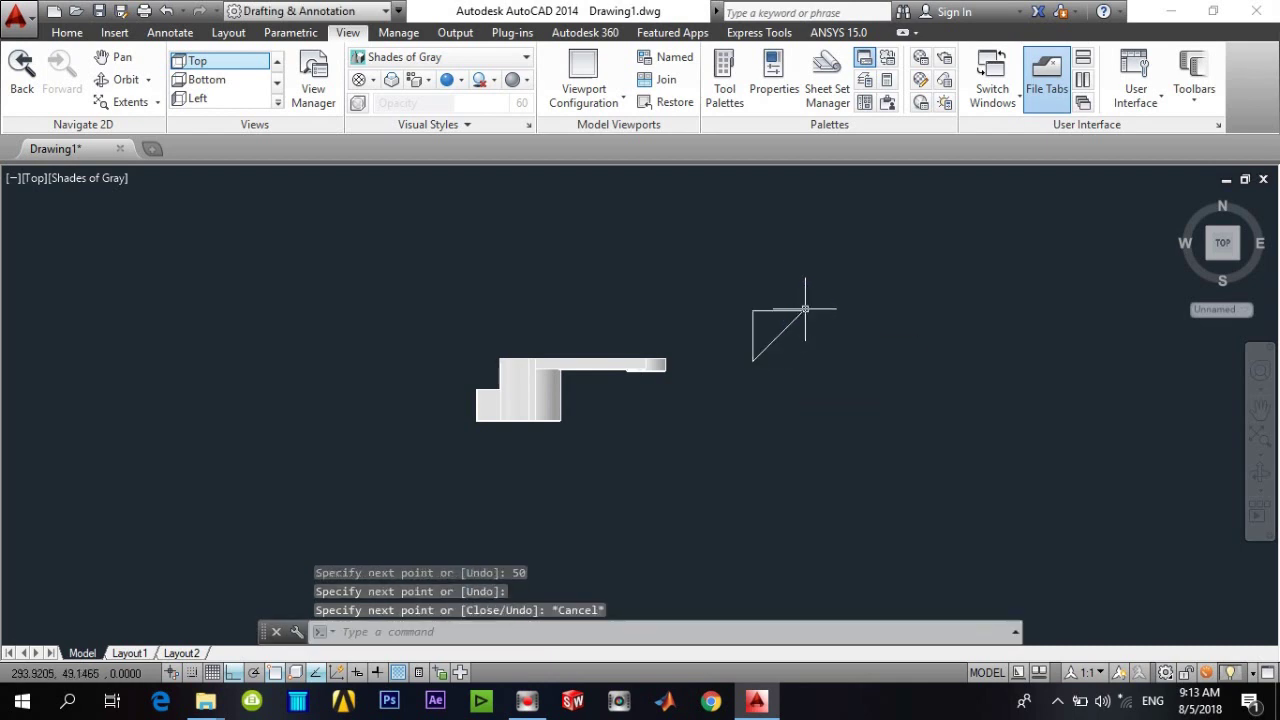
Press-pull the triangle 8 units into a wedge solid
type("pres")
key("Return")
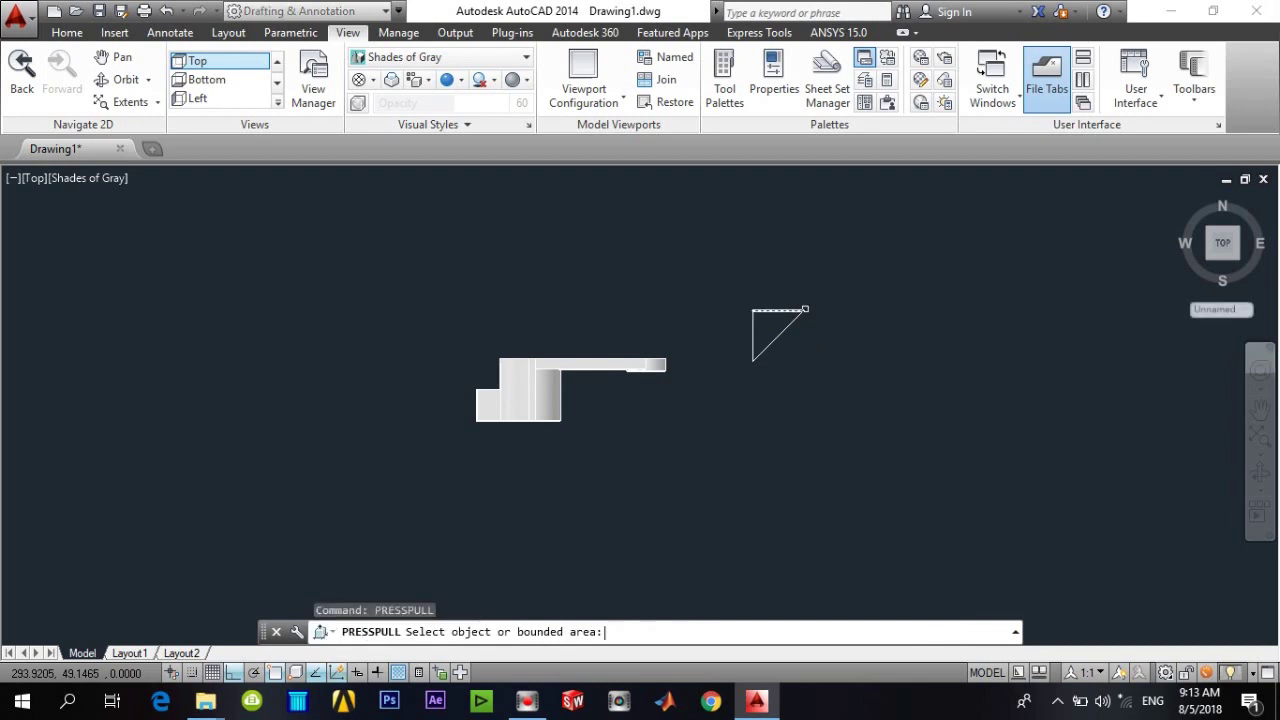
left_click(768, 325)
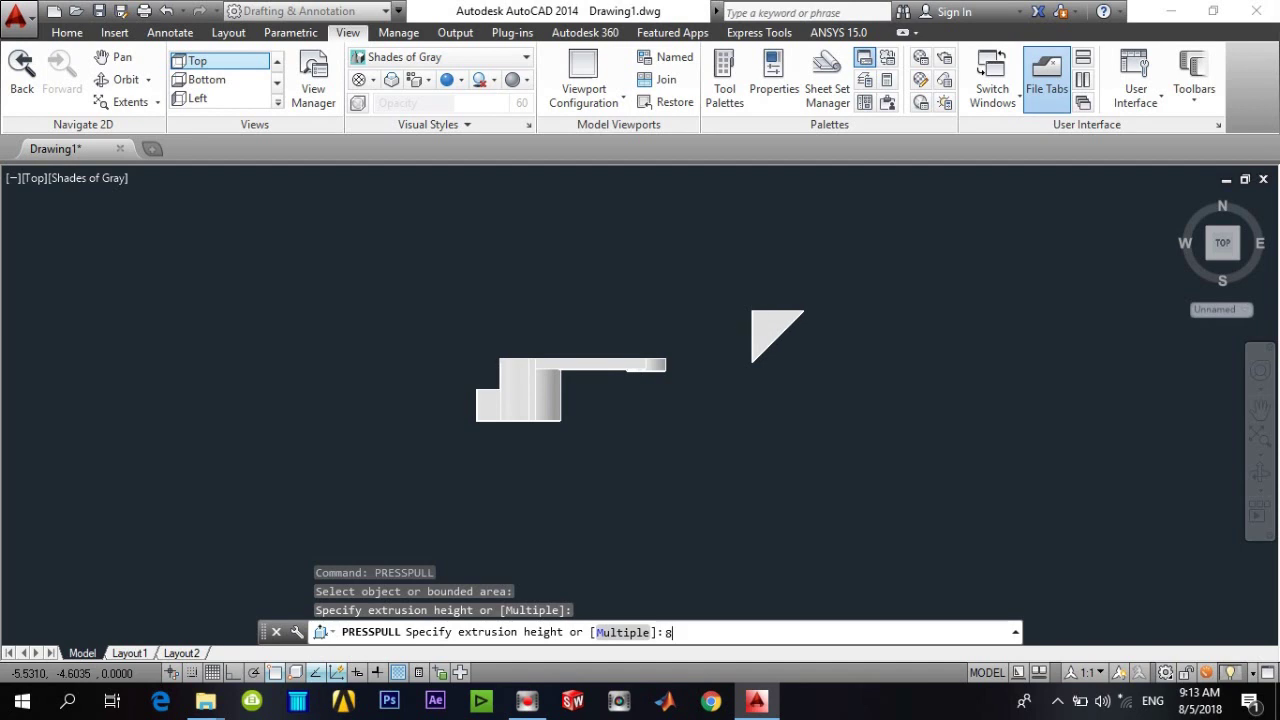
key("Return")
key("Return")
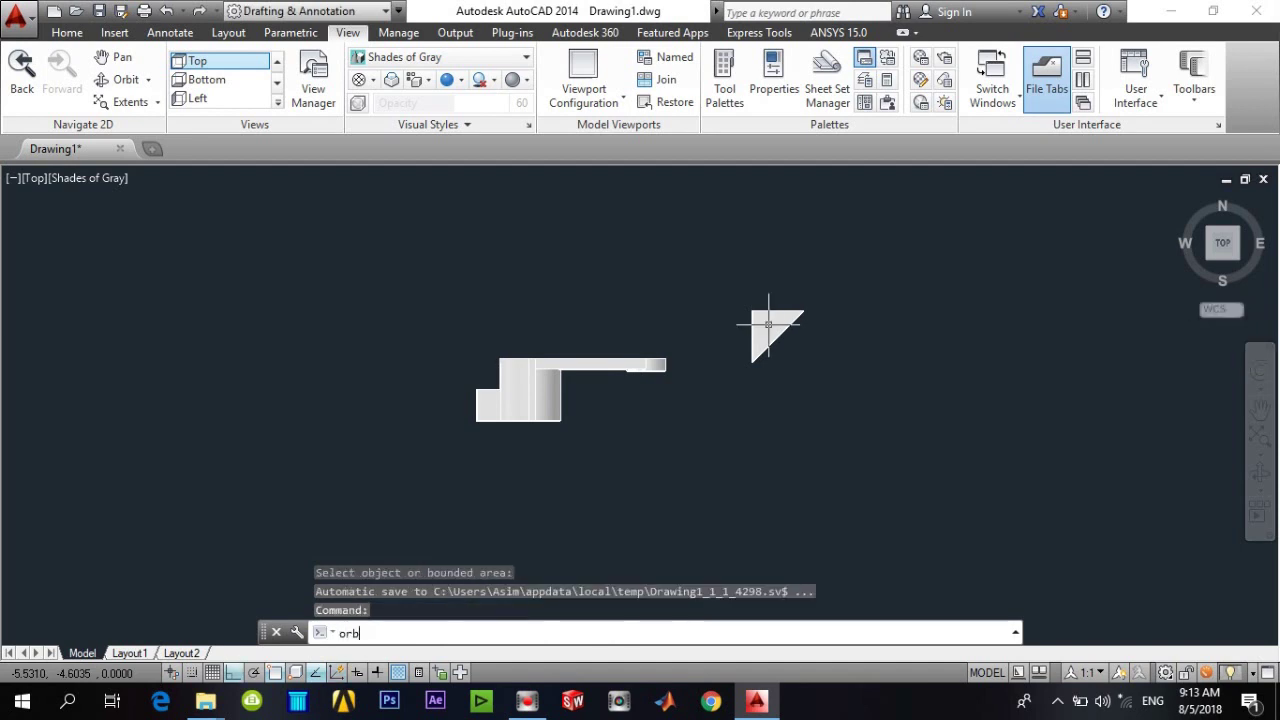
Move the triangular wedge from its corner onto the lever as the web rib
type("it")
key("Return")
left_click_drag(663, 367, 667, 261)
mouse_move(654, 429)
left_mouse_down()
mouse_move(655, 251)
mouse_move(600, 389)
left_mouse_up()
scroll(615, 346, "up", 3)
scroll(615, 346, "up", 2)
mouse_move(814, 408)
left_mouse_down()
mouse_move(746, 417)
mouse_move(720, 472)
left_mouse_up()
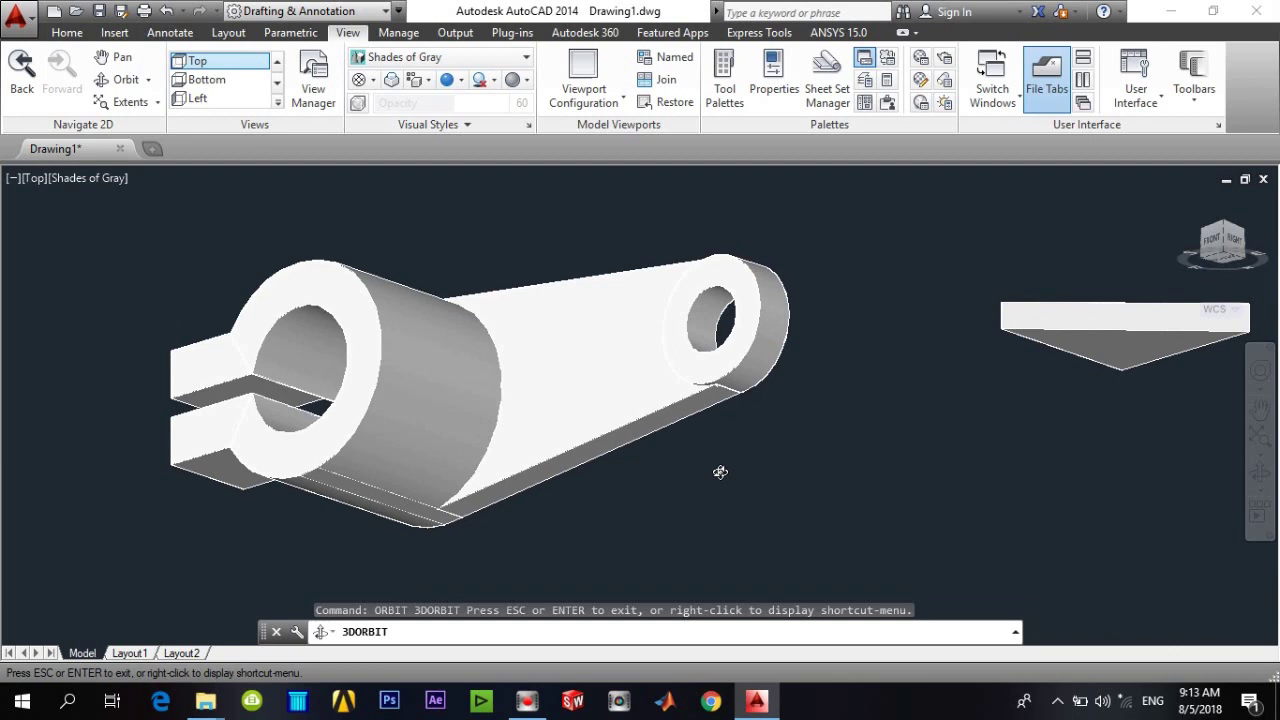
key("Escape")
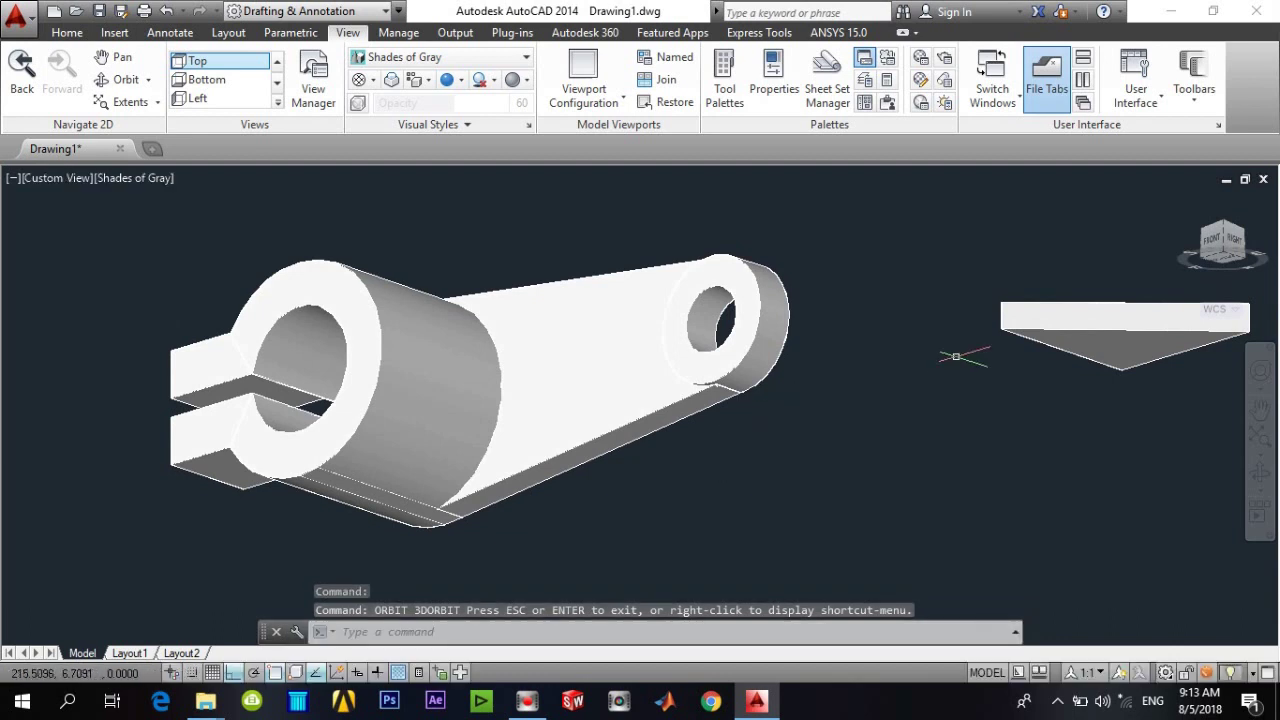
left_click(1013, 320)
type("m")
key("Return")
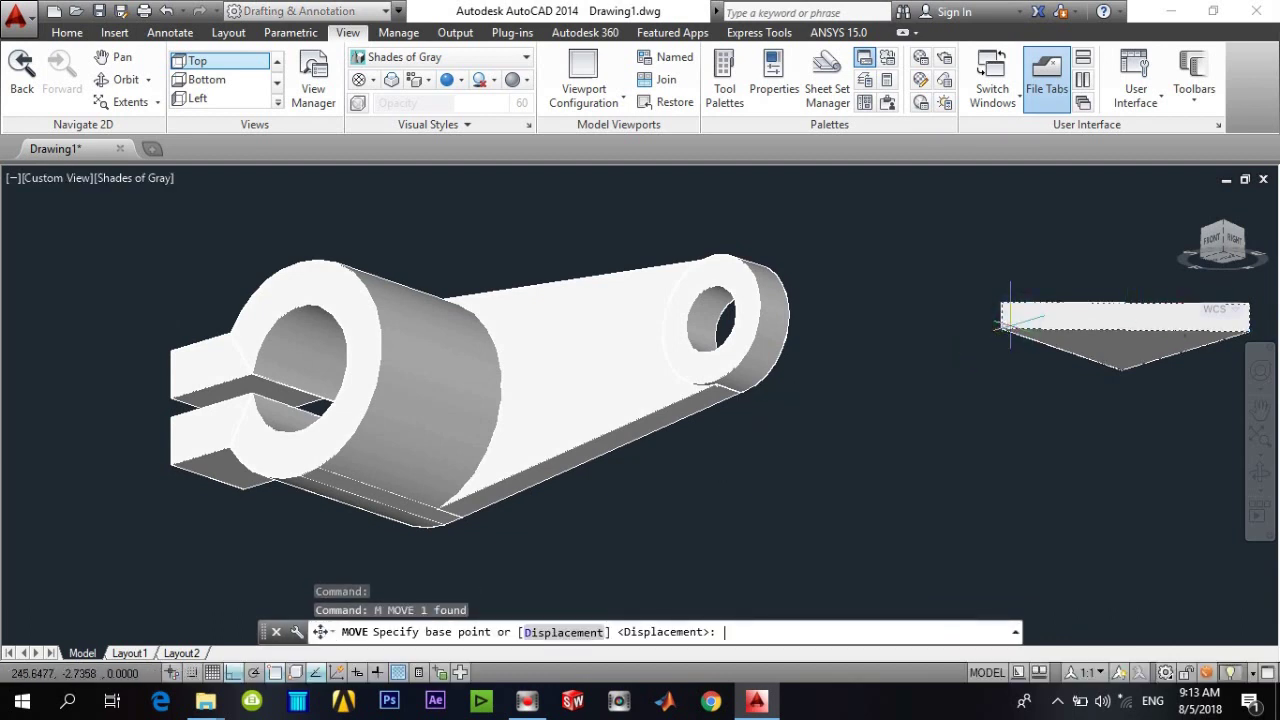
left_click(1001, 316)
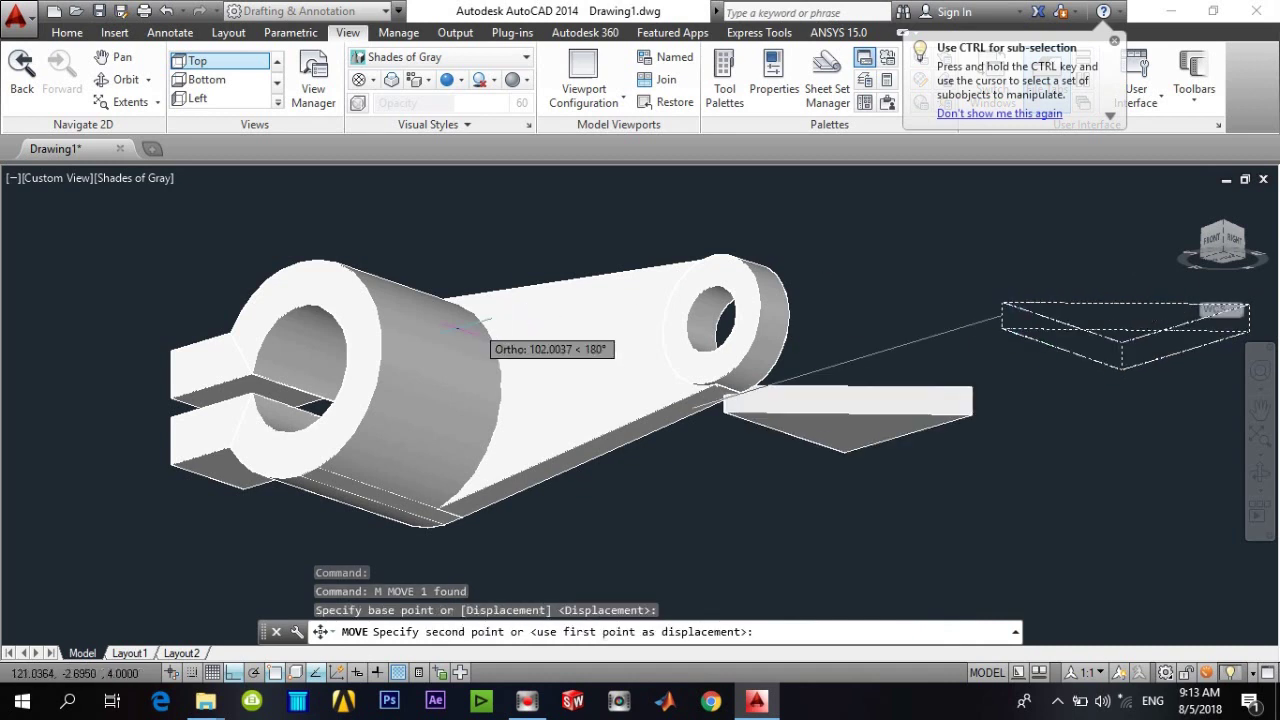
left_click(381, 345)
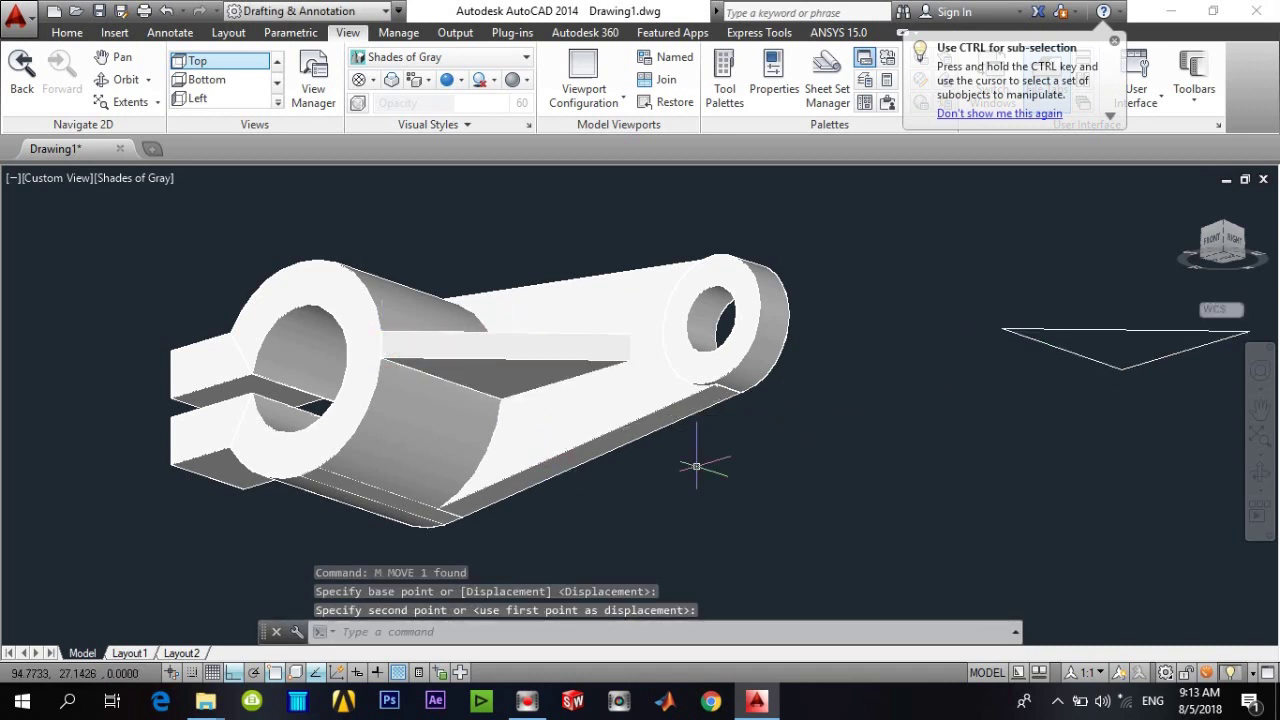
Erase the leftover diagonal and triangle outline lines
left_click(921, 288)
left_click(1110, 356)
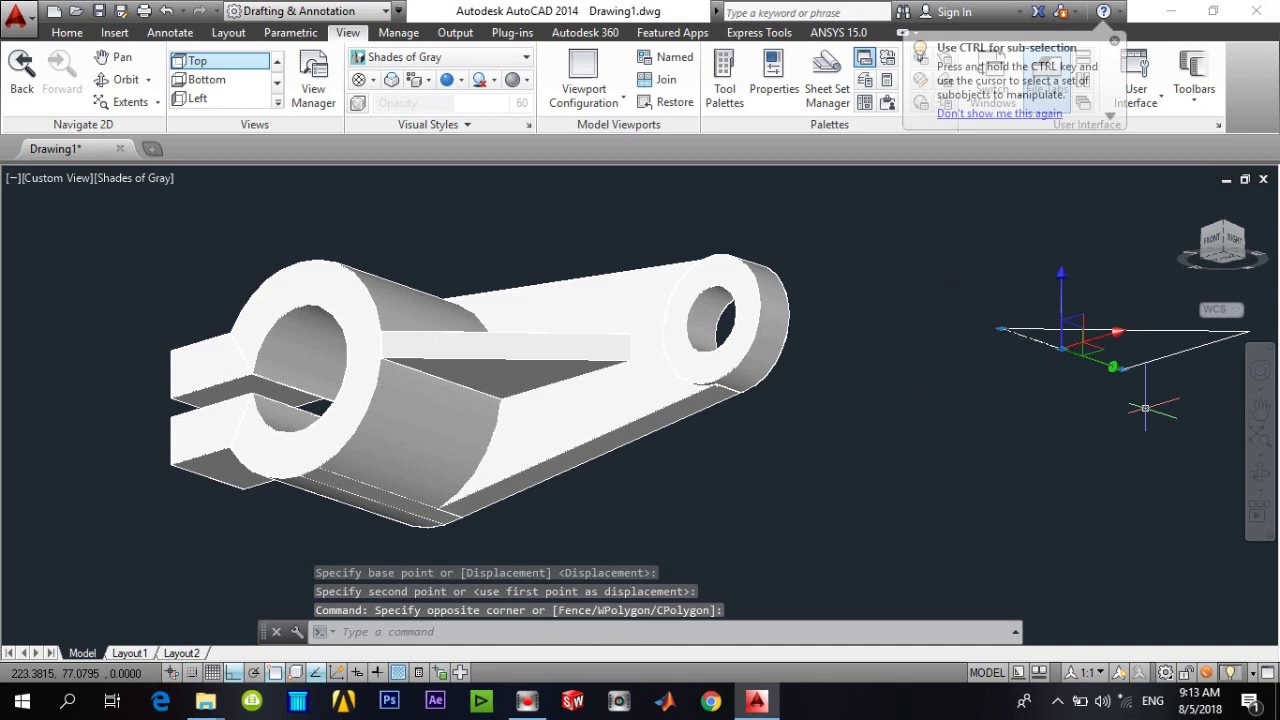
type("e")
key("Return")
left_click(1145, 408)
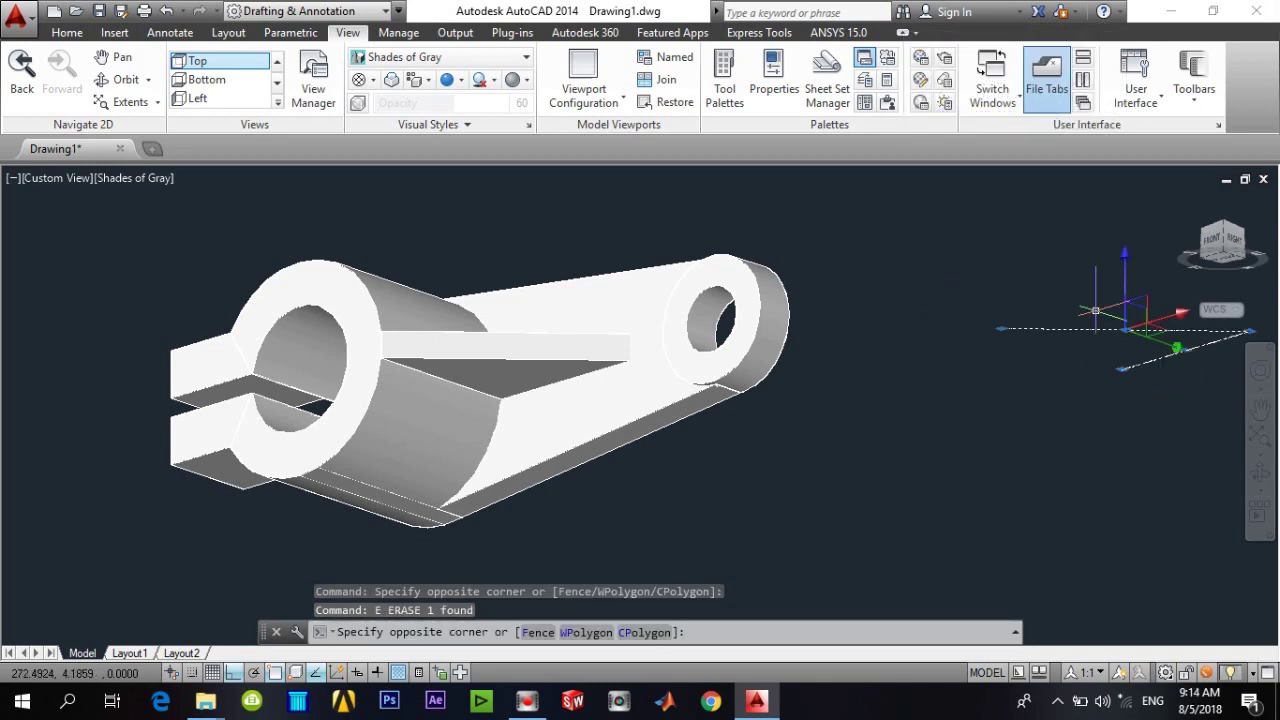
left_click(1098, 280)
type("e")
key("Return")
type("orbit")
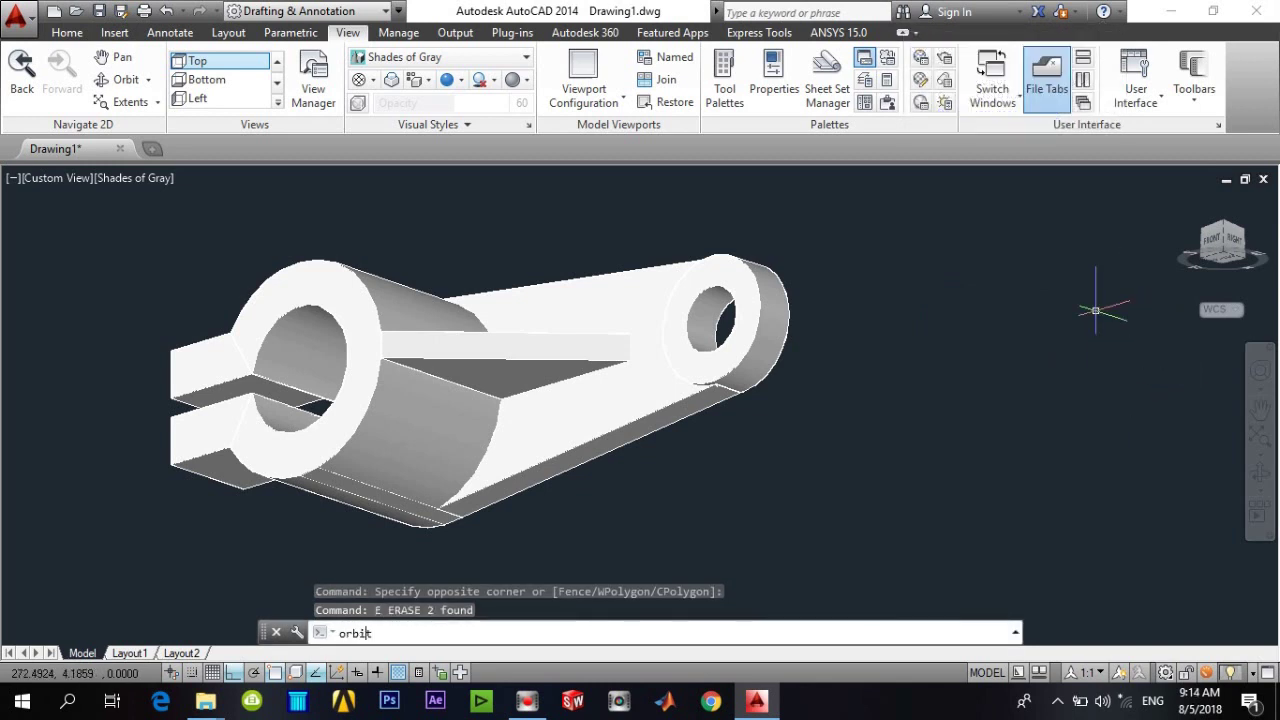
Open the CAD Tutorials by asim folder in the file browser to find 2.jpg
key("Return")
mouse_move(617, 374)
left_mouse_down()
mouse_move(586, 366)
mouse_move(716, 327)
mouse_move(697, 428)
left_mouse_up()
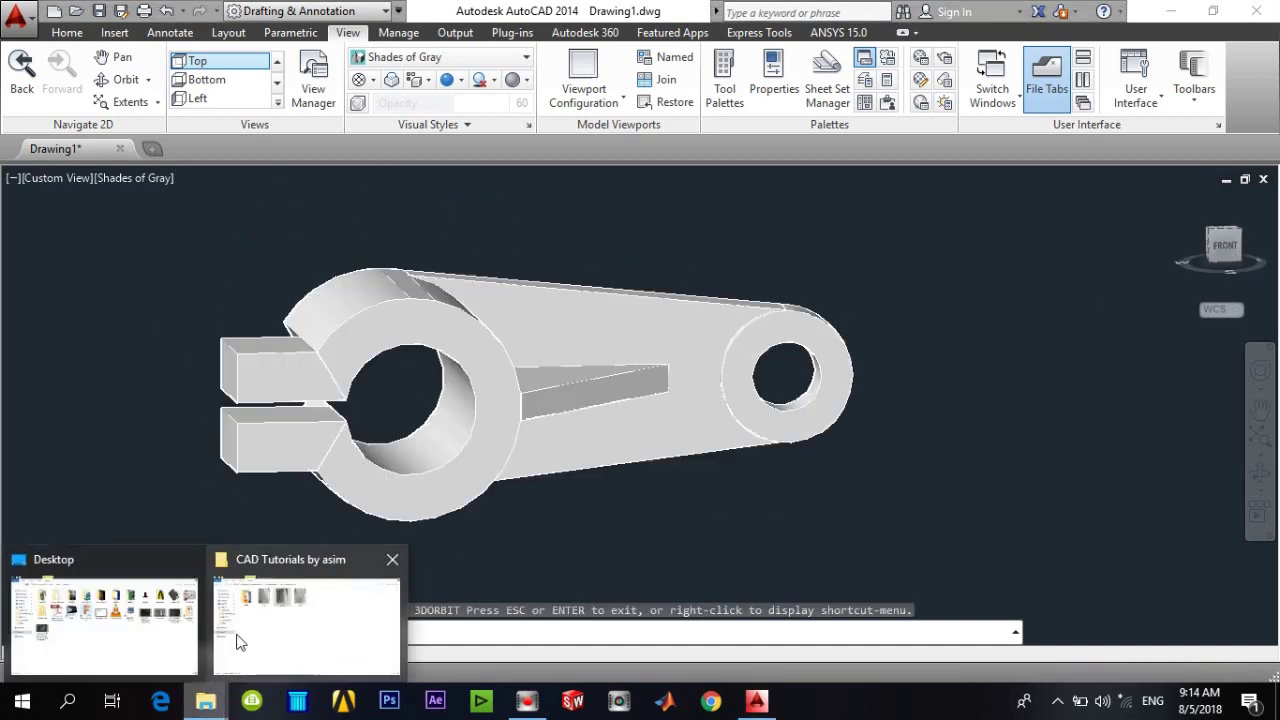
mouse_move(205, 701)
left_click(236, 636)
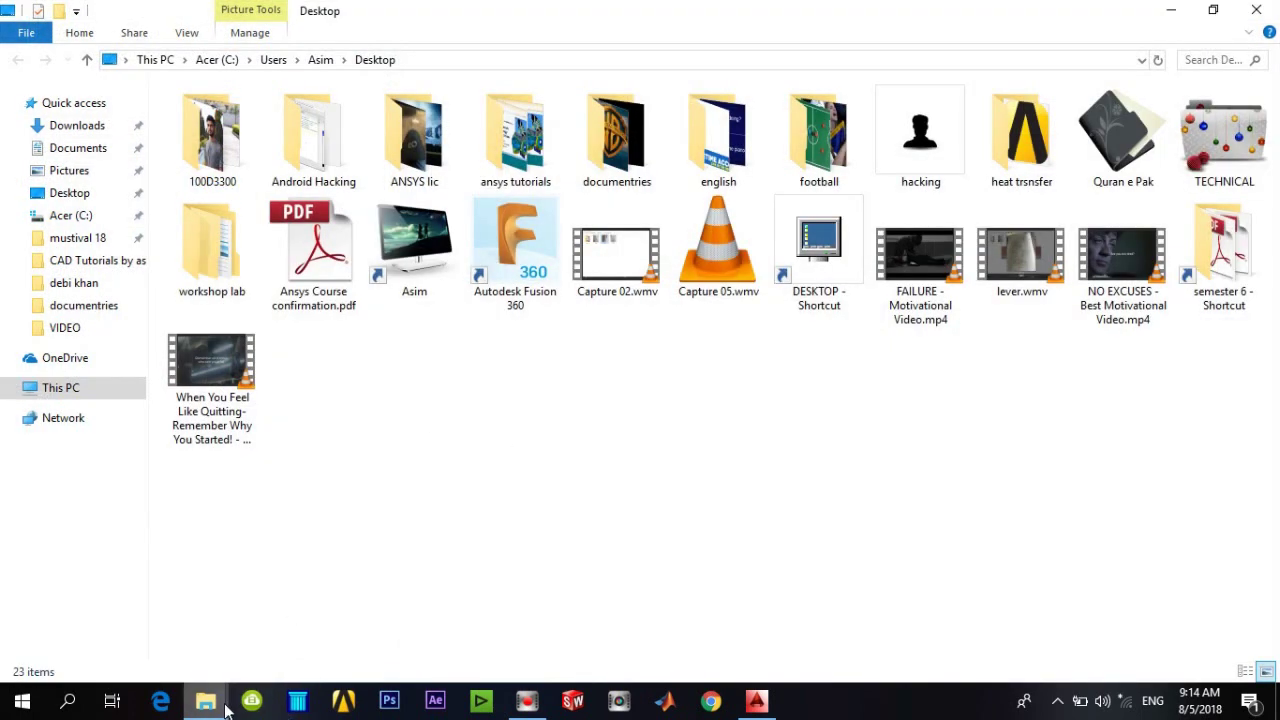
left_click(343, 622)
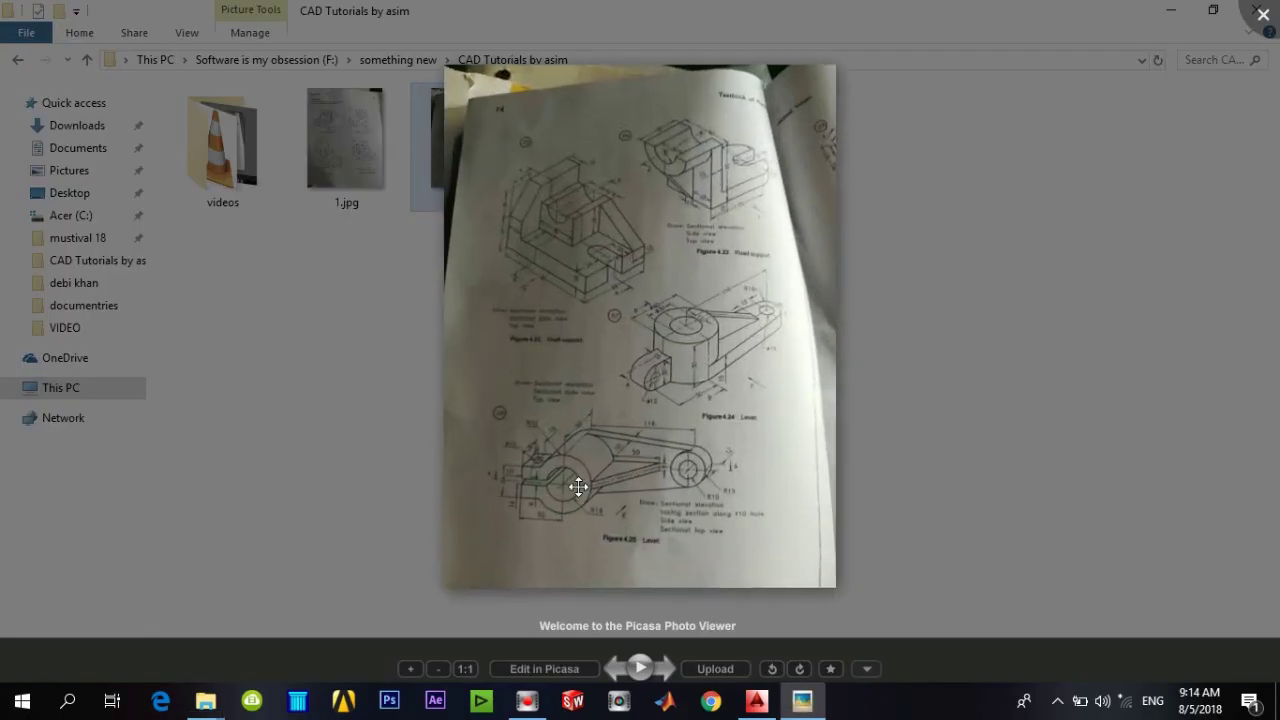
scroll(575, 485, "up", 2)
Zoom into the lever sketch to read the R32, 116, 50 and 8 lug dimensions, then close the image
left_click_drag(582, 502, 638, 322)
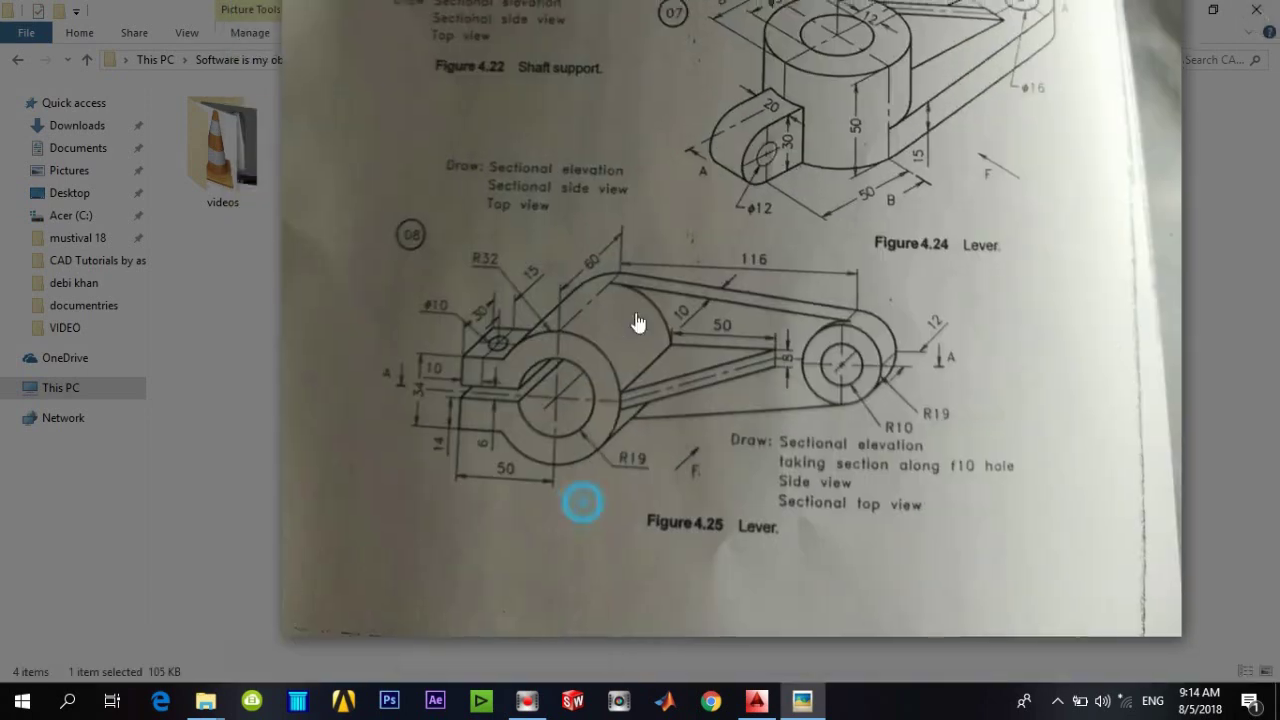
scroll(506, 406, "up", 2)
scroll(506, 406, "up", 2)
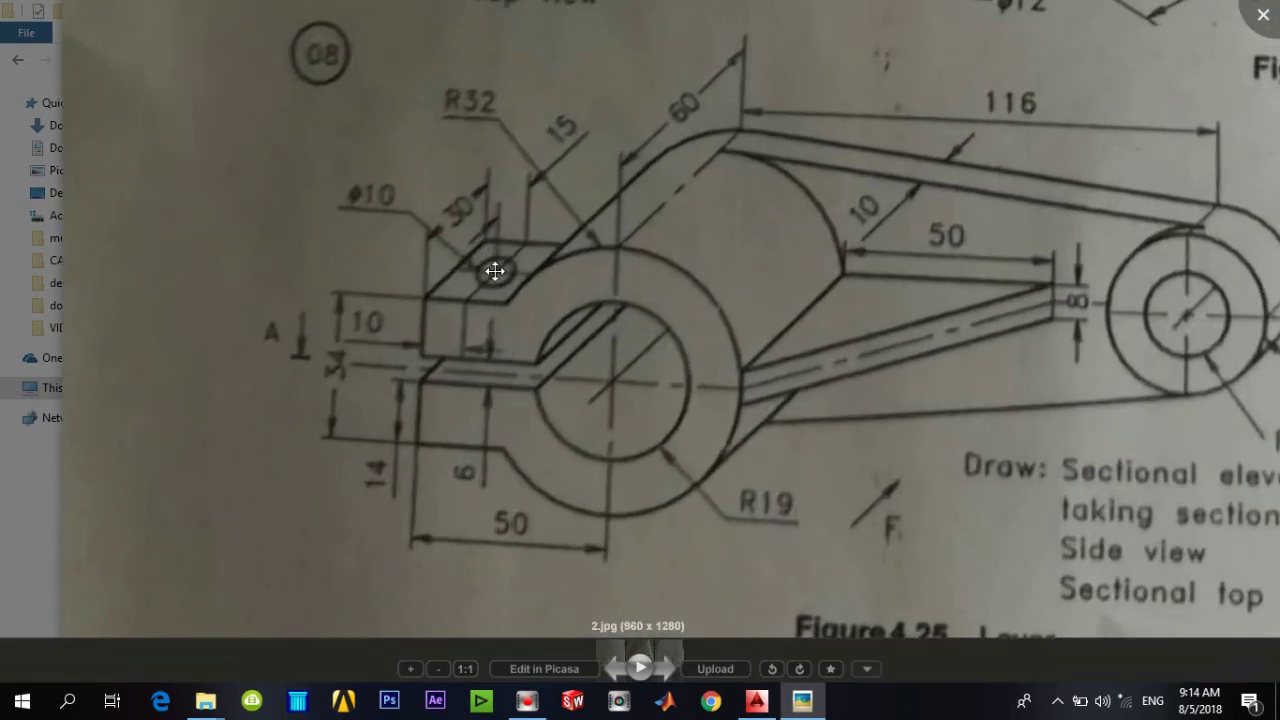
left_click_drag(509, 306, 509, 331)
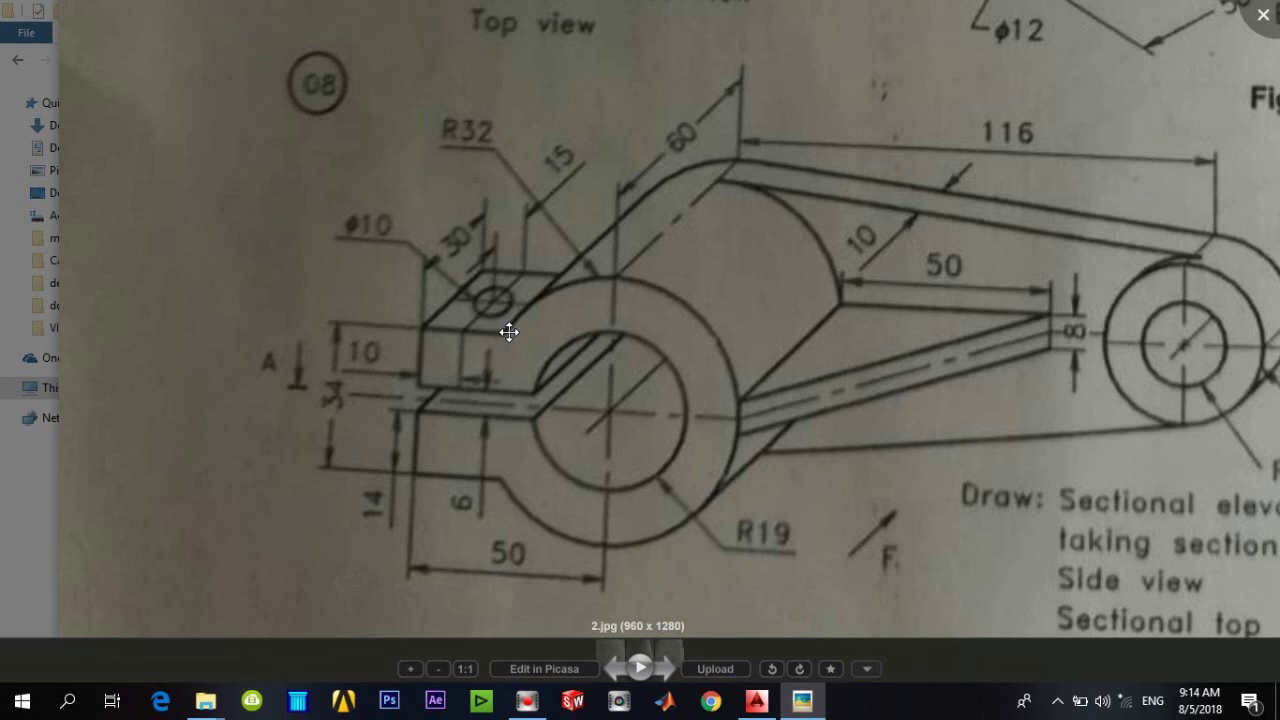
key("Escape")
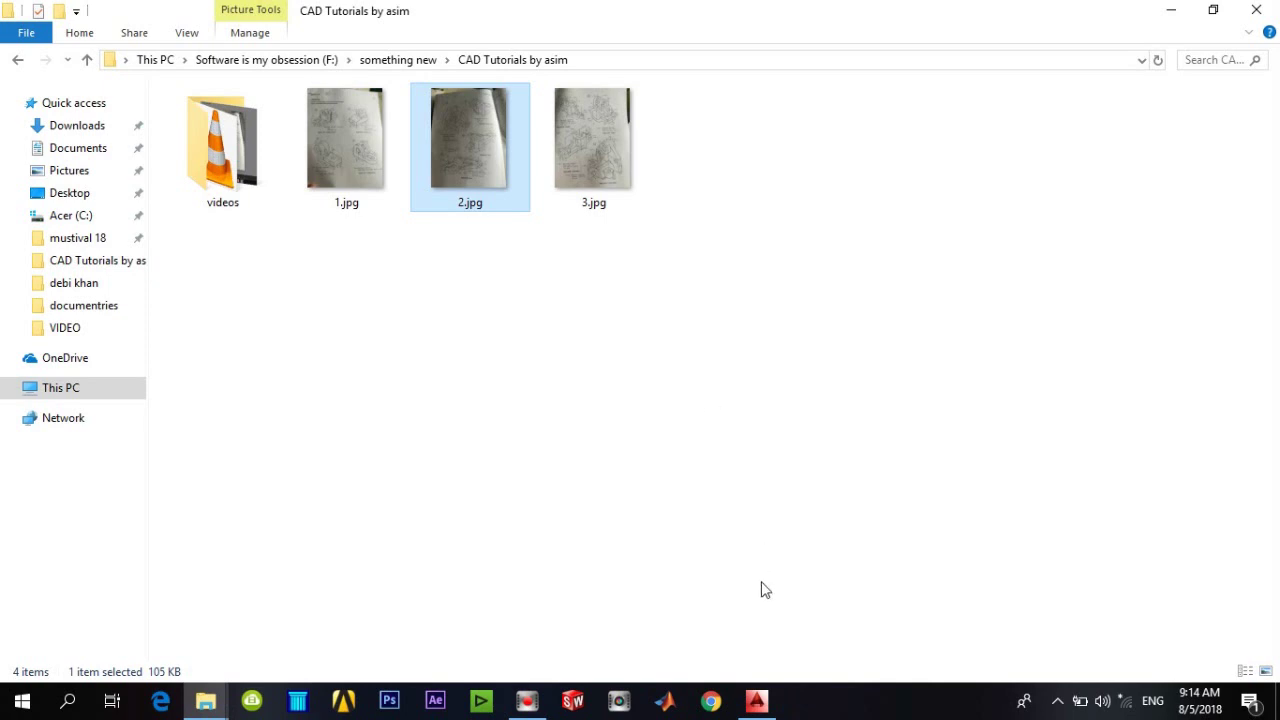
In Top view, draw a radius-5 circle in the empty space right of the lever
left_click(757, 700)
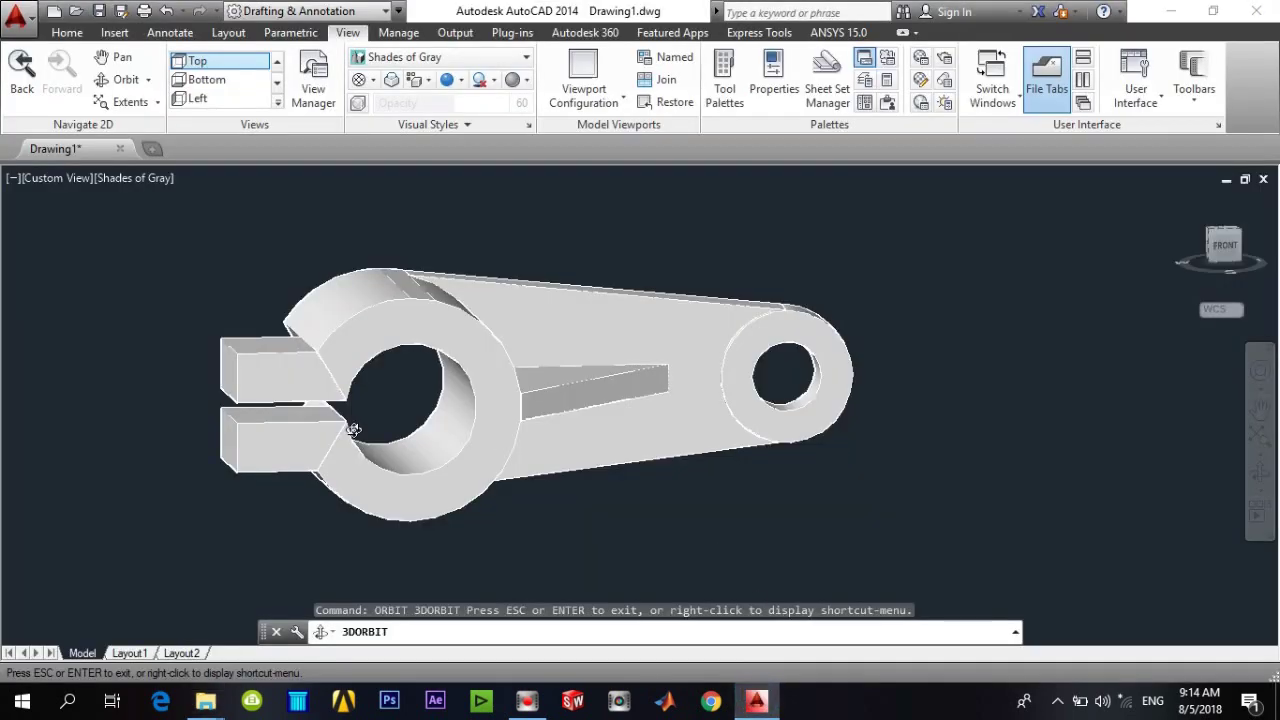
left_click(278, 104)
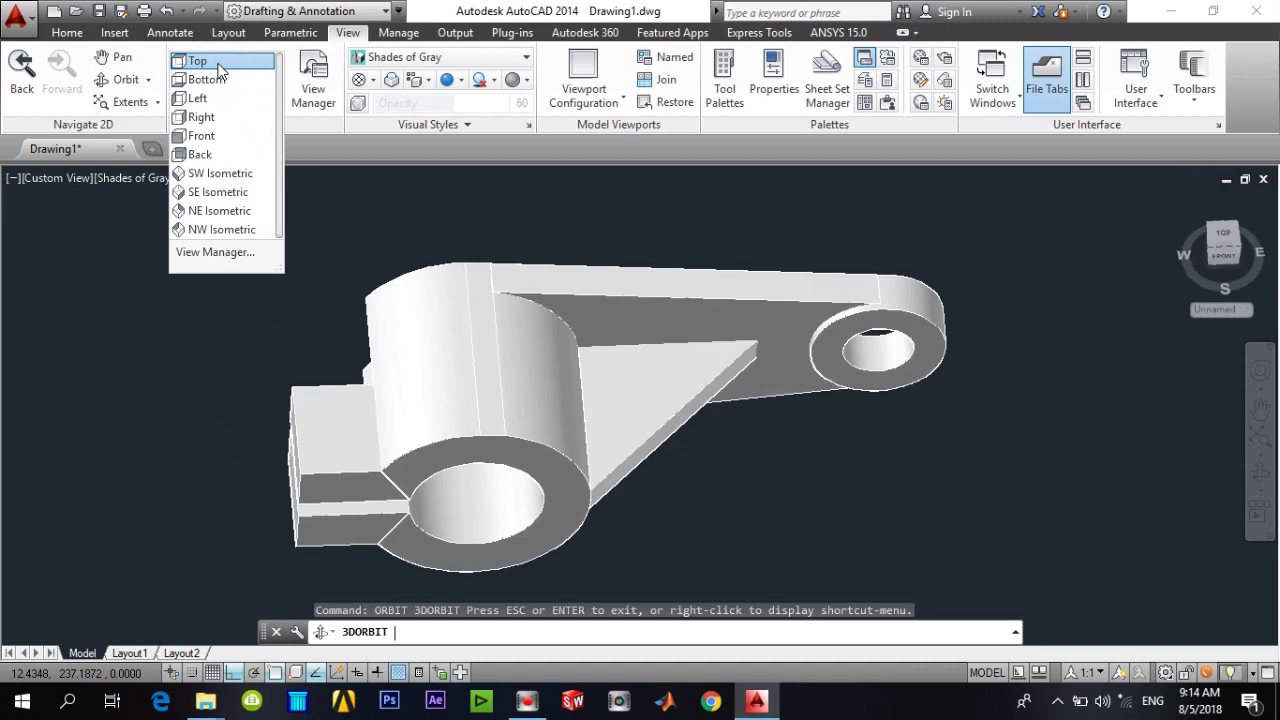
left_click(220, 62)
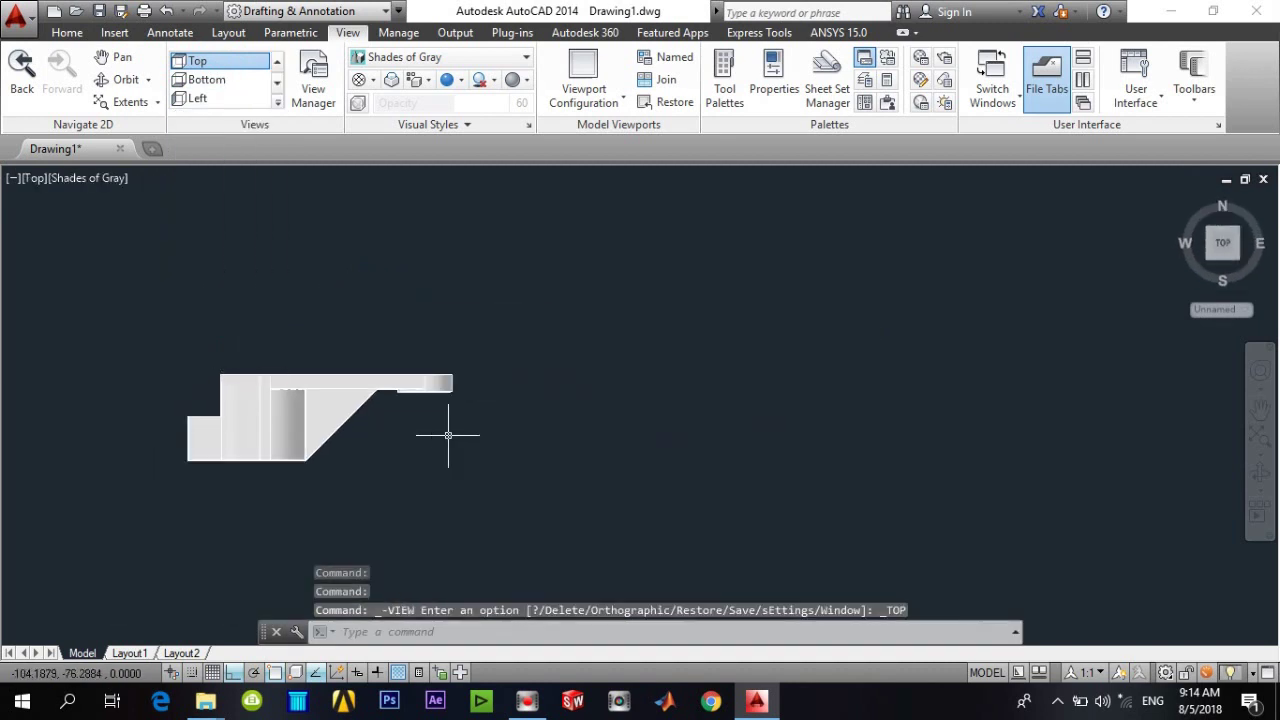
type("c")
key("Return")
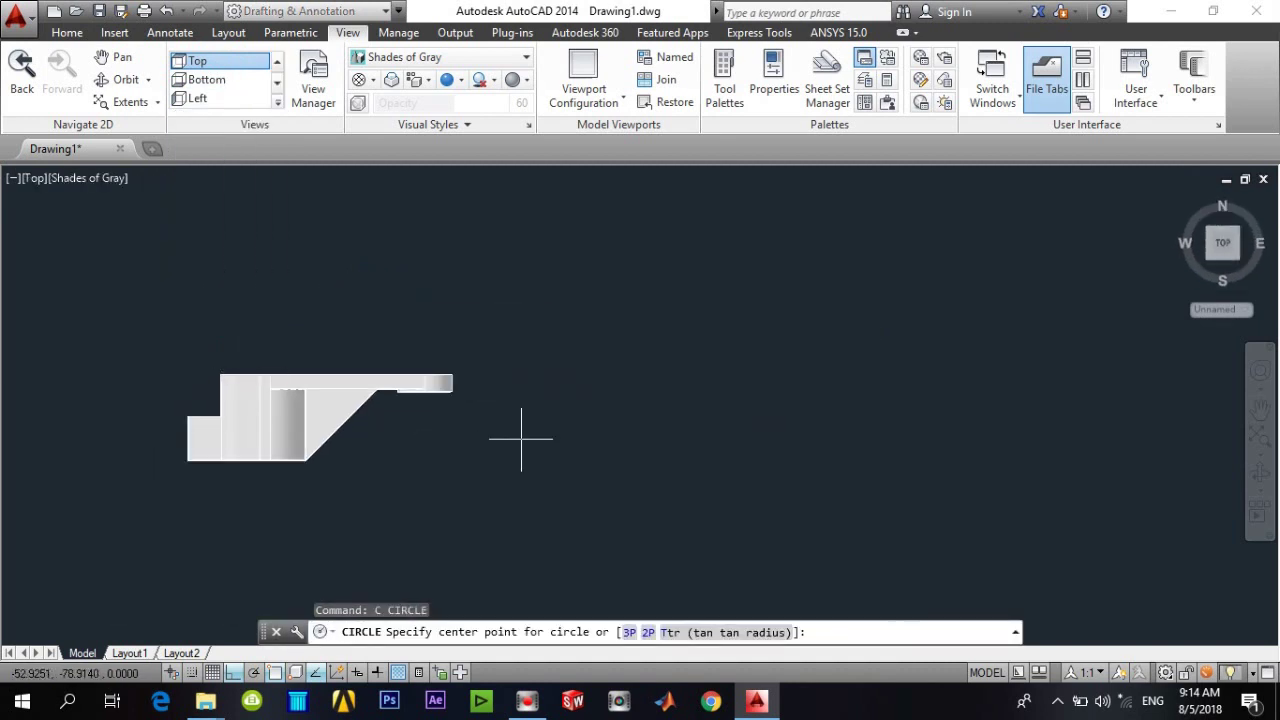
left_click(581, 419)
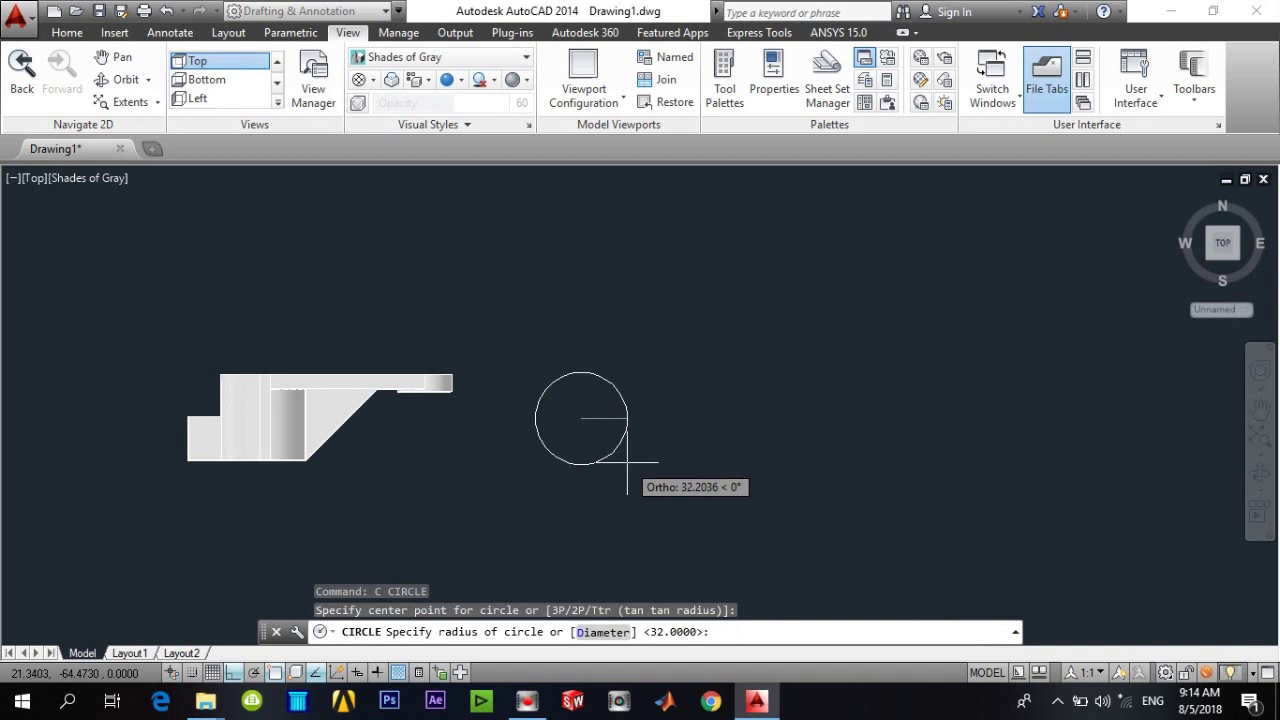
type("5")
key("Return")
Attempt a 35-unit press/pull on the new circle
scroll(600, 437, "up", 2)
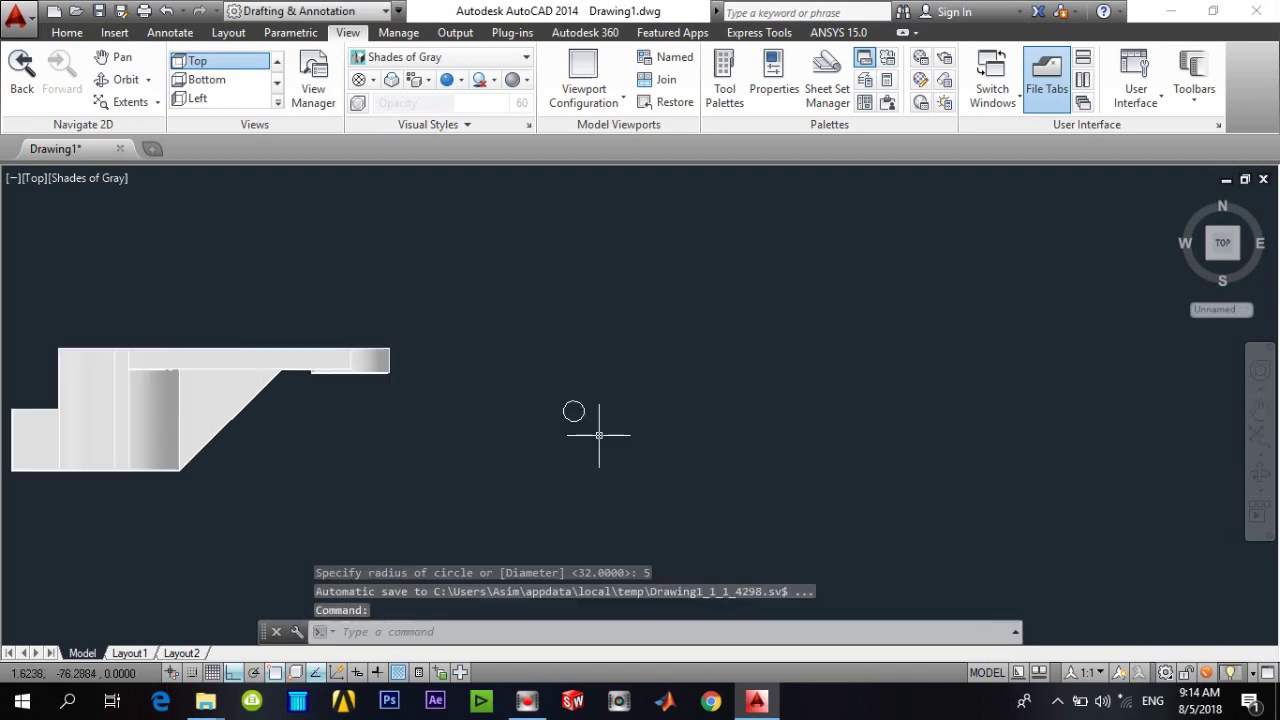
type("pres")
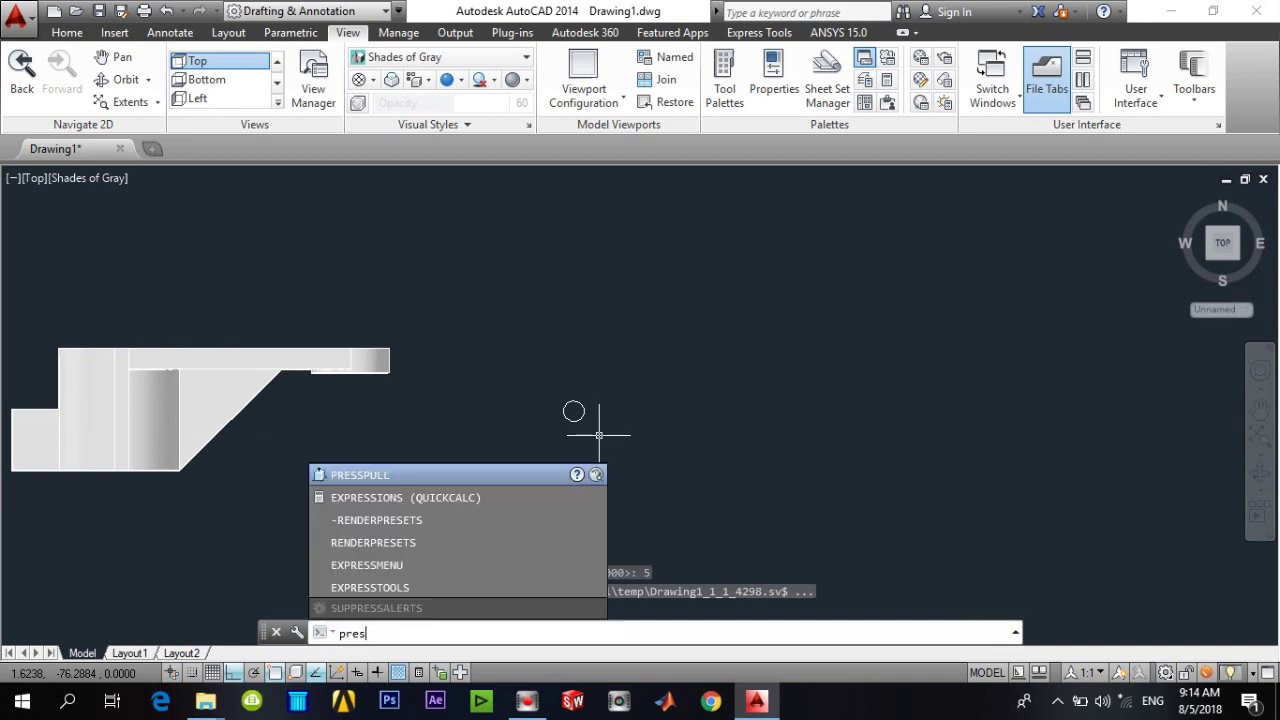
key("Return")
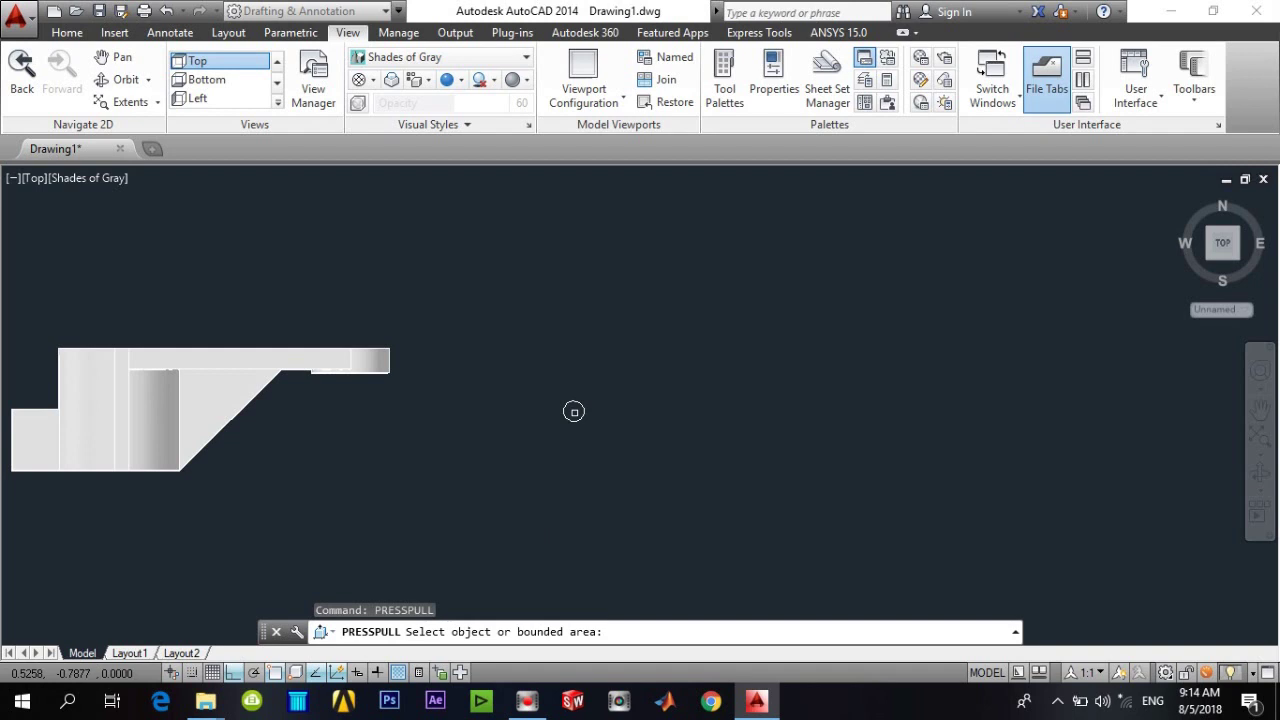
scroll(573, 411, "up", 2)
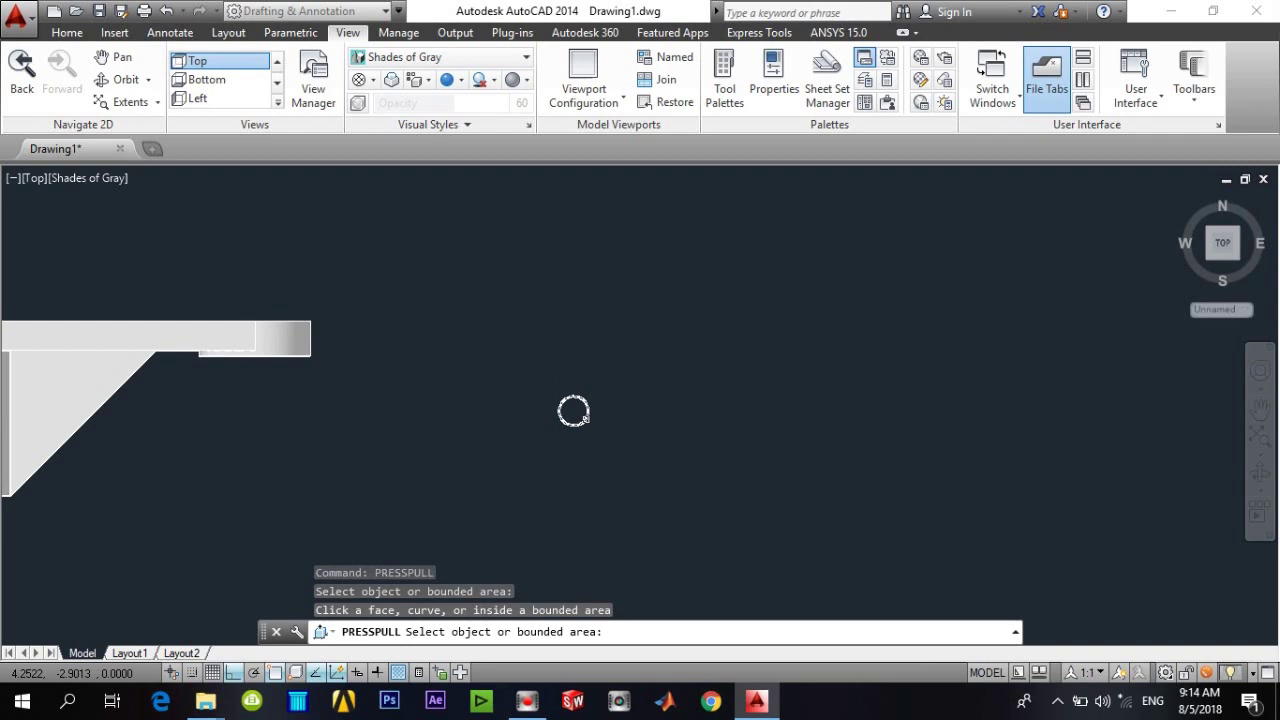
type("35")
key("Return")
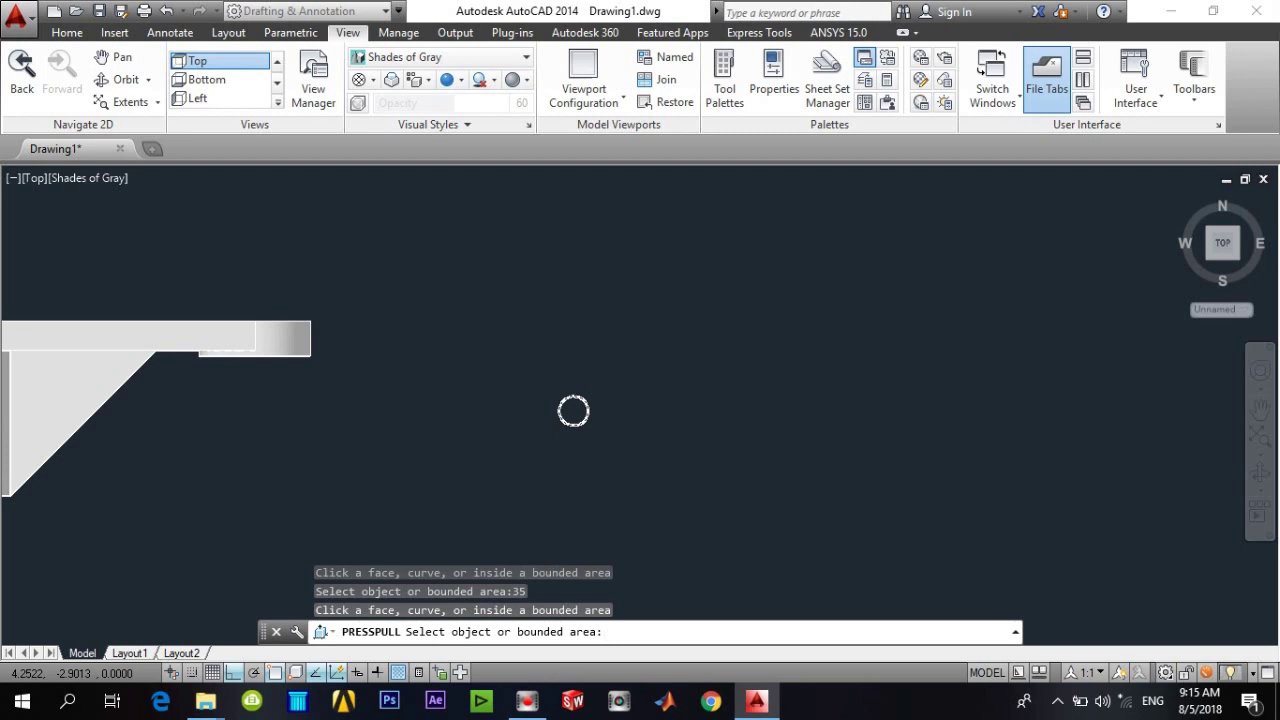
key("Return")
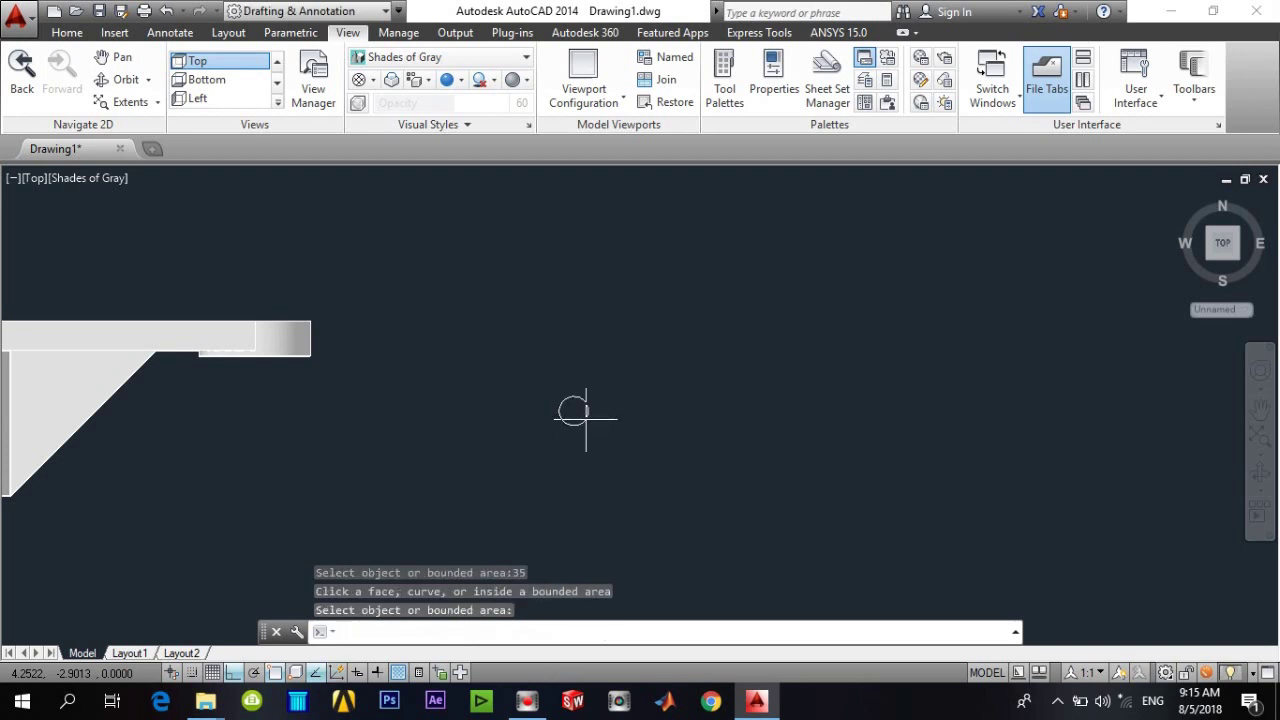
type("orb")
key("Return")
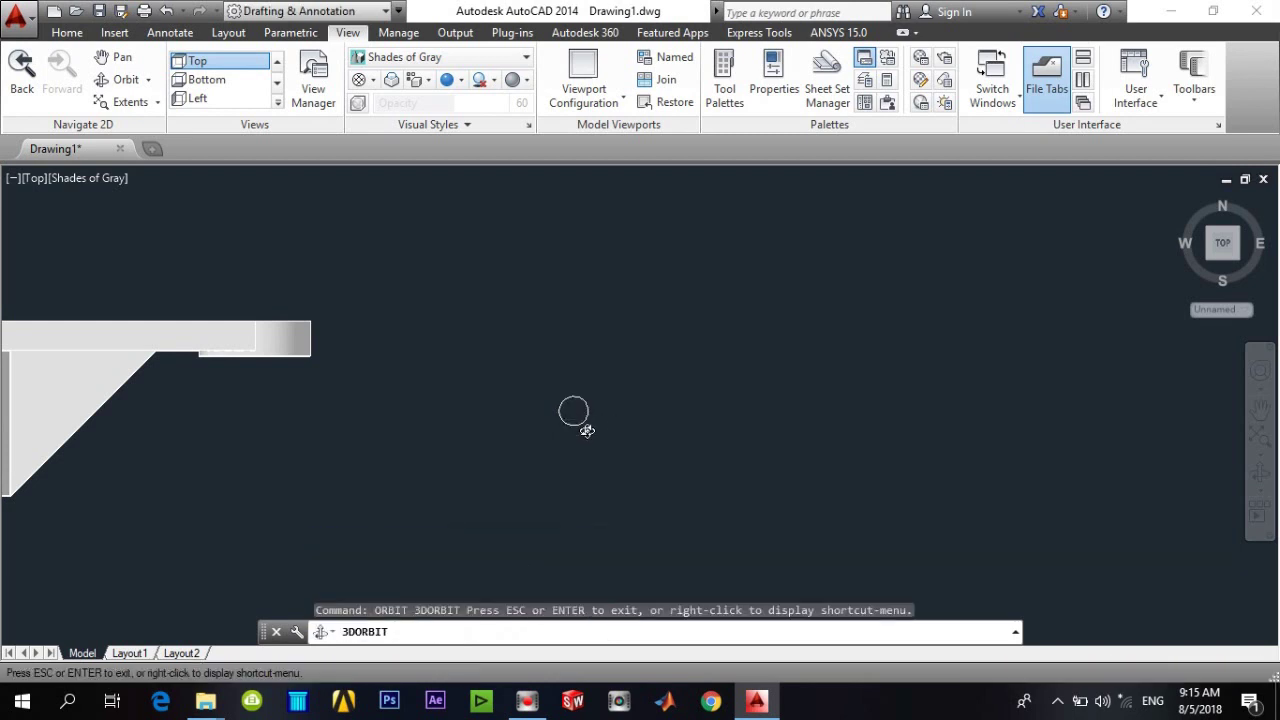
Press/pull the small circle into a cylinder beside the lever
left_click_drag(587, 430, 588, 396)
key("Escape")
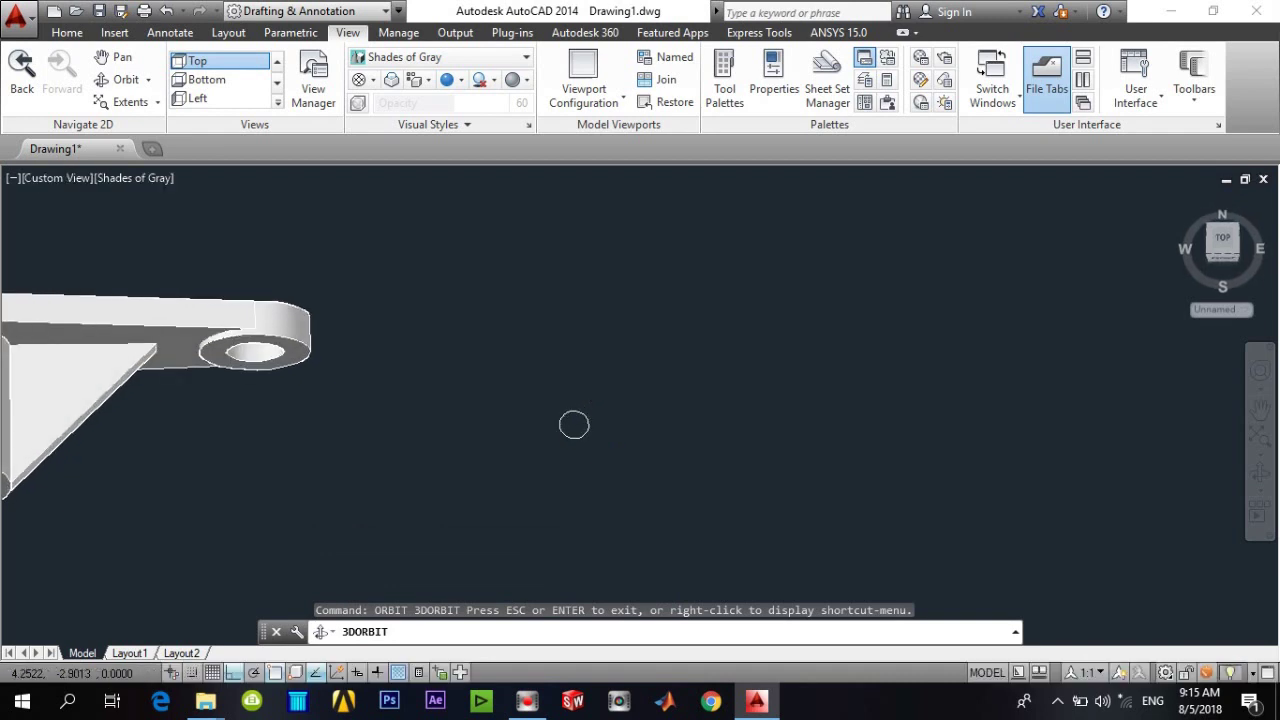
type("ps")
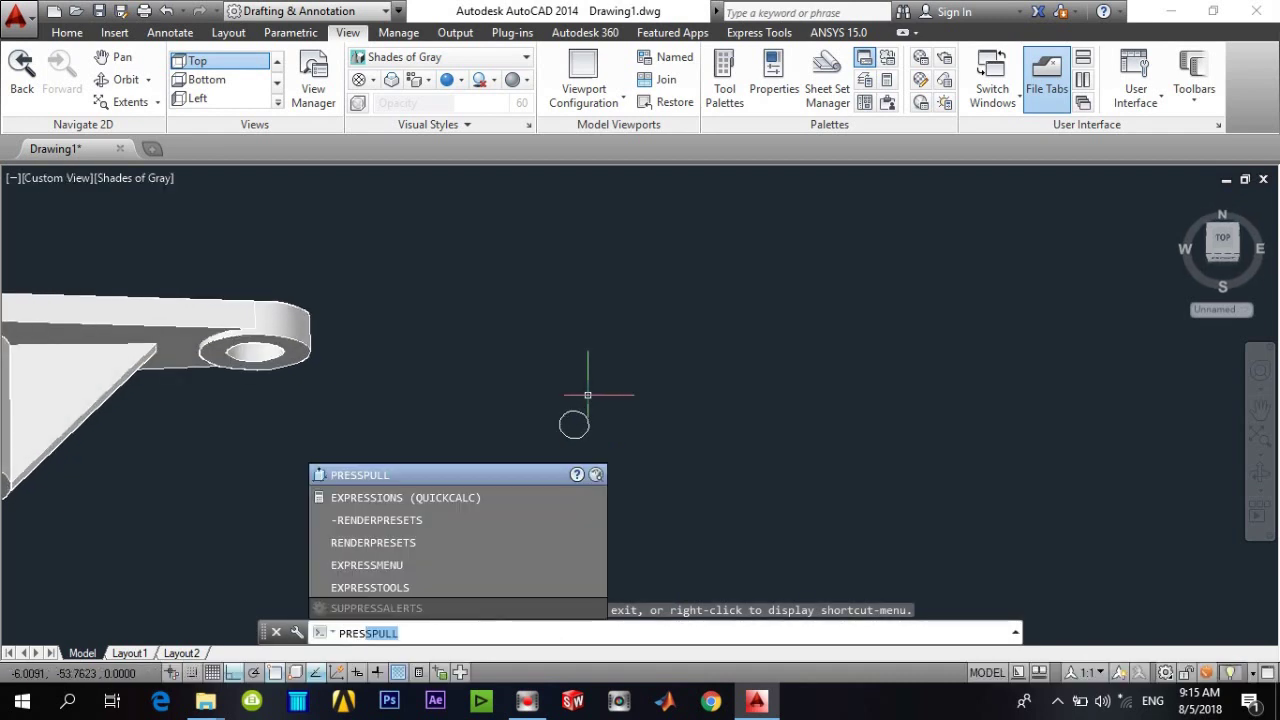
key("Return")
left_click(574, 424)
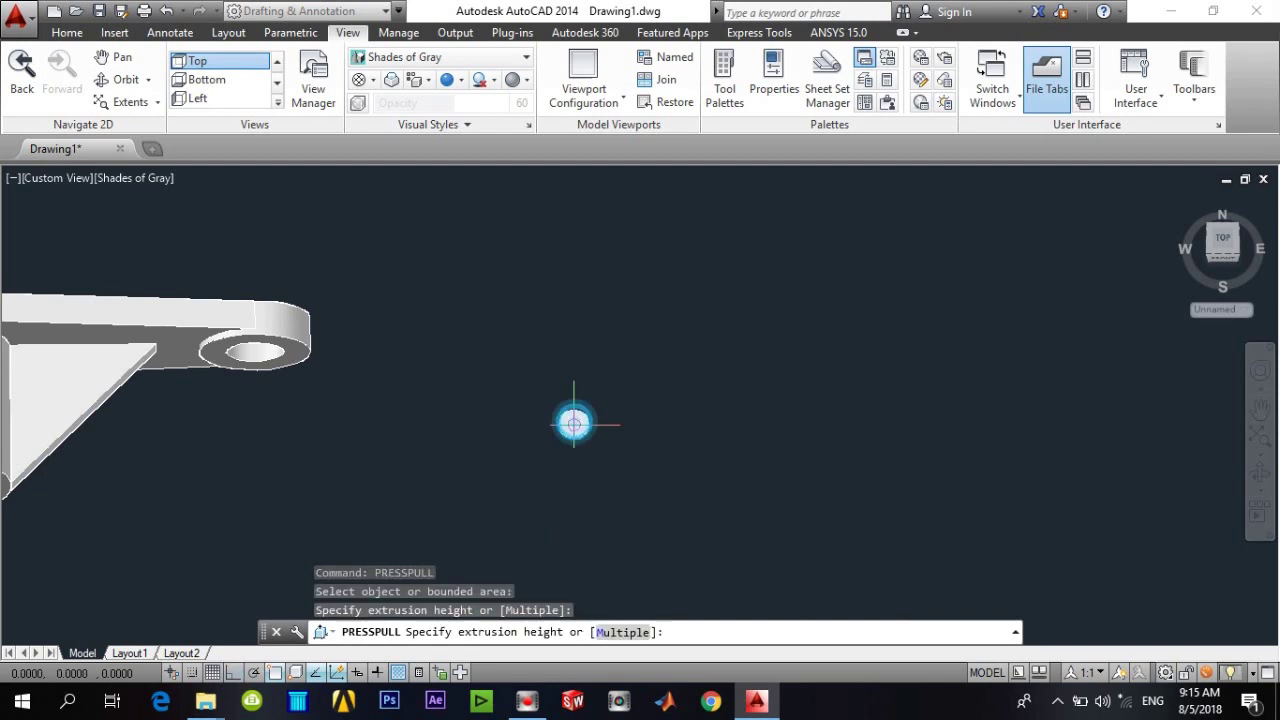
type("35")
key("Return")
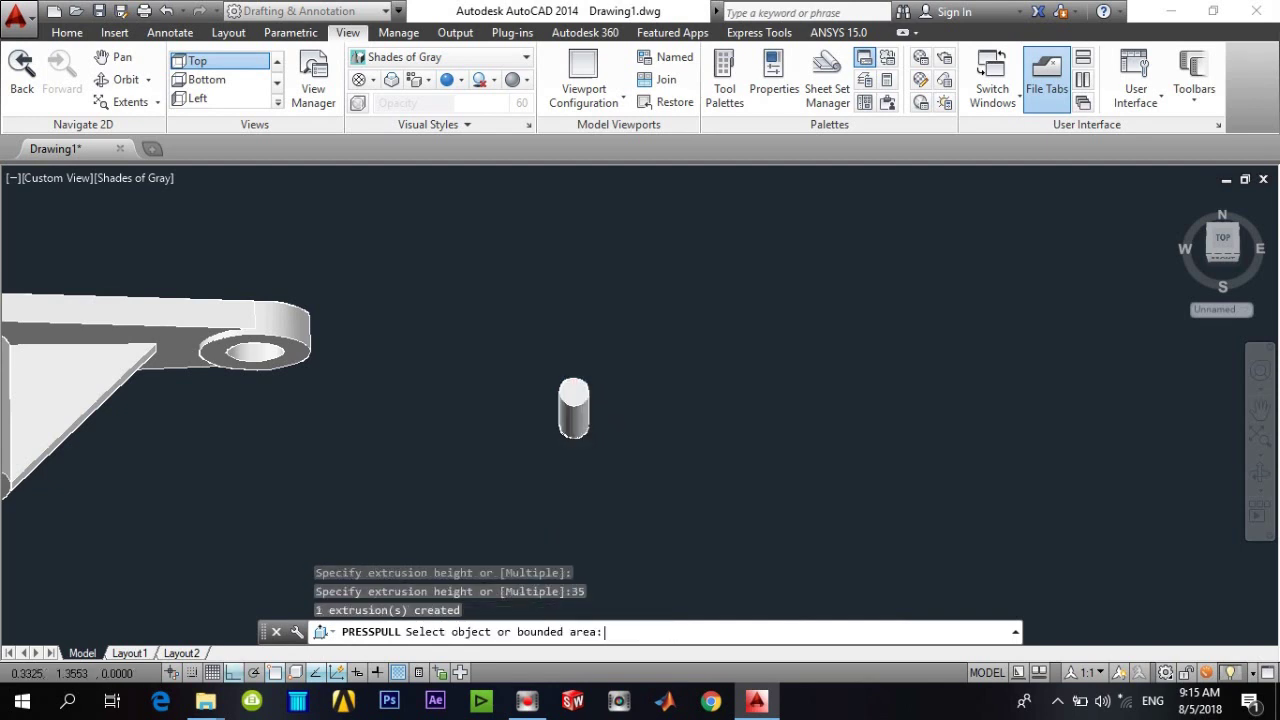
Orbit and pan to inspect the cylinder next to the lever, then return to Top view
type("ORb")
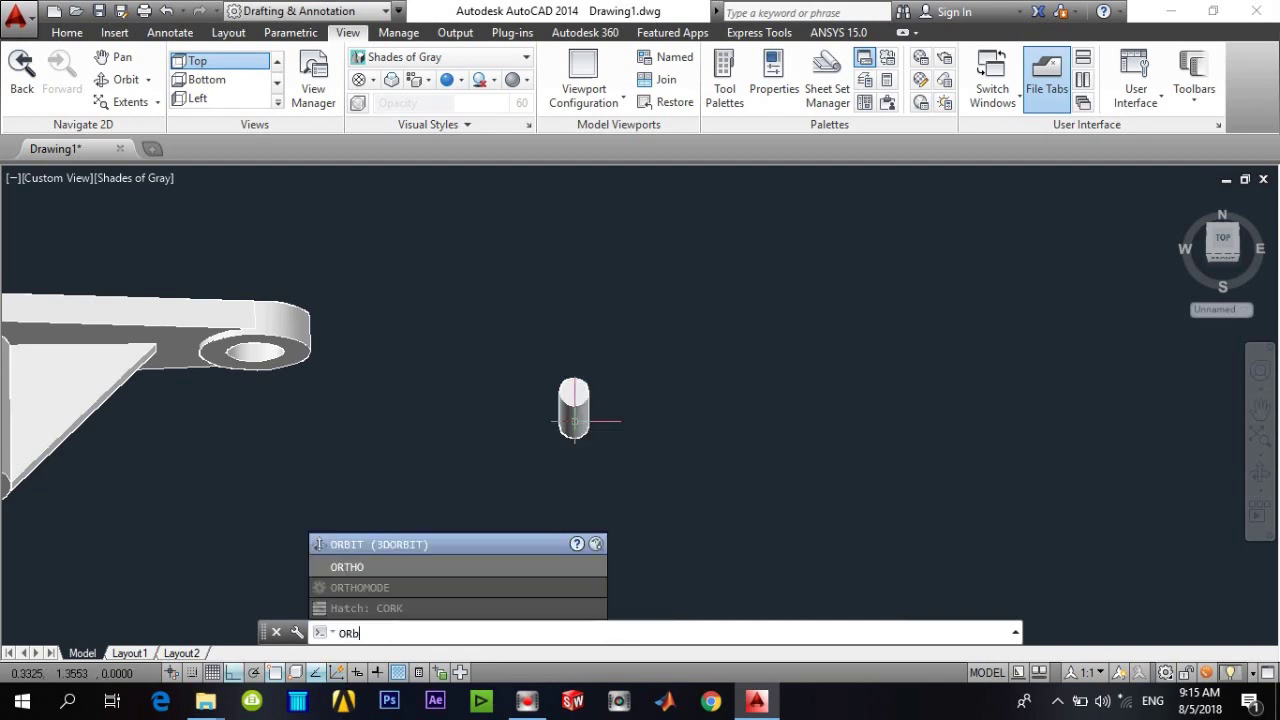
type("i")
key("Return")
mouse_move(265, 420)
left_mouse_down()
mouse_move(403, 414)
mouse_move(326, 423)
mouse_move(295, 388)
left_mouse_up()
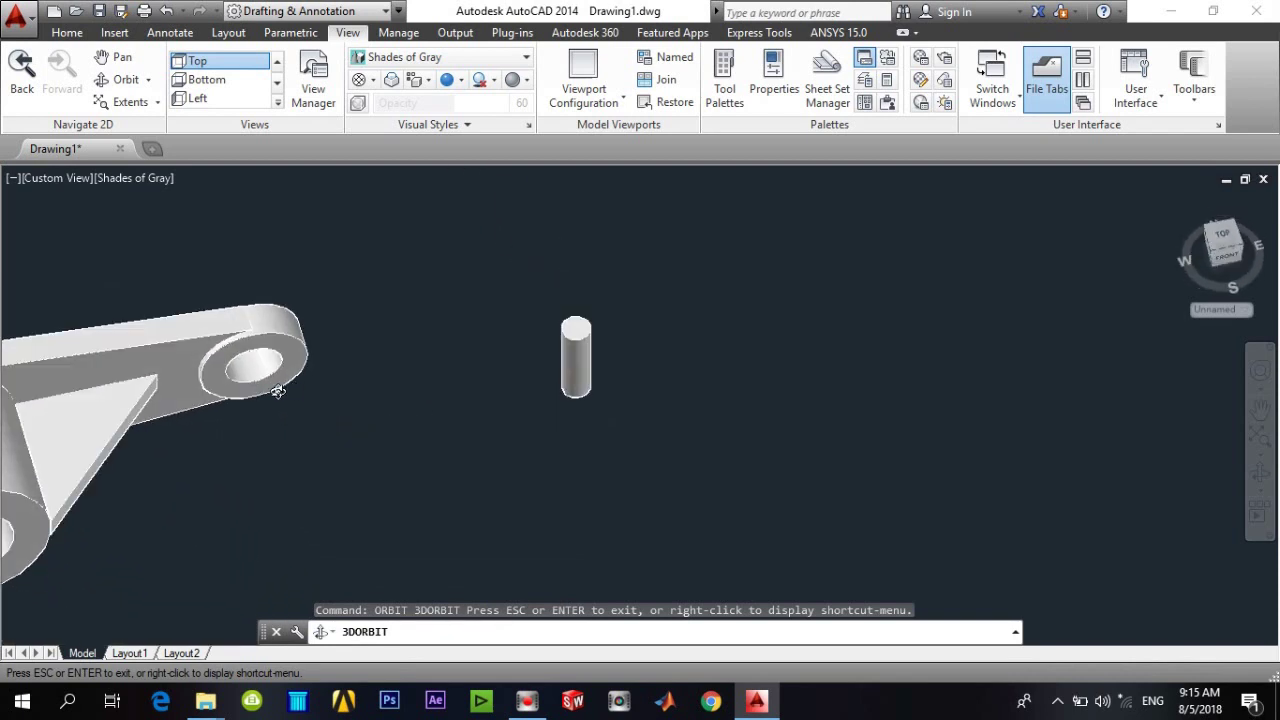
key("Escape")
type("p")
key("Return")
left_click_drag(196, 412, 516, 378)
key("Escape")
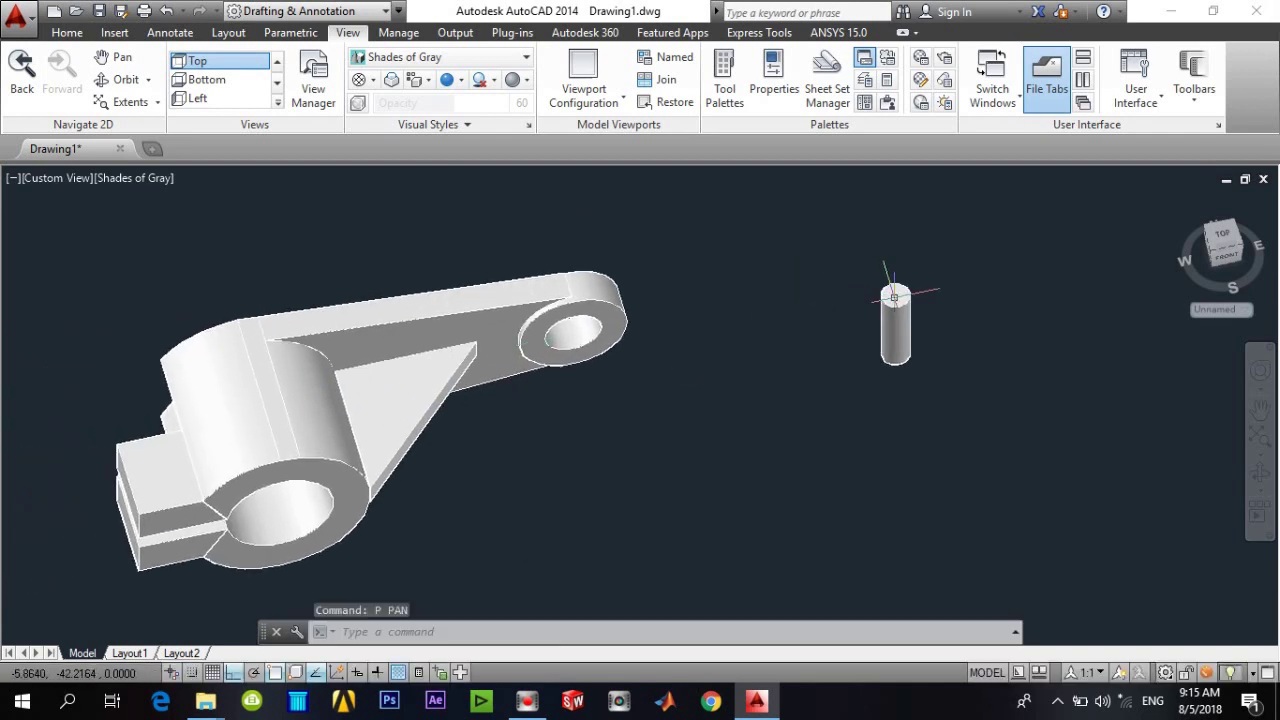
scroll(140, 453, "up", 2)
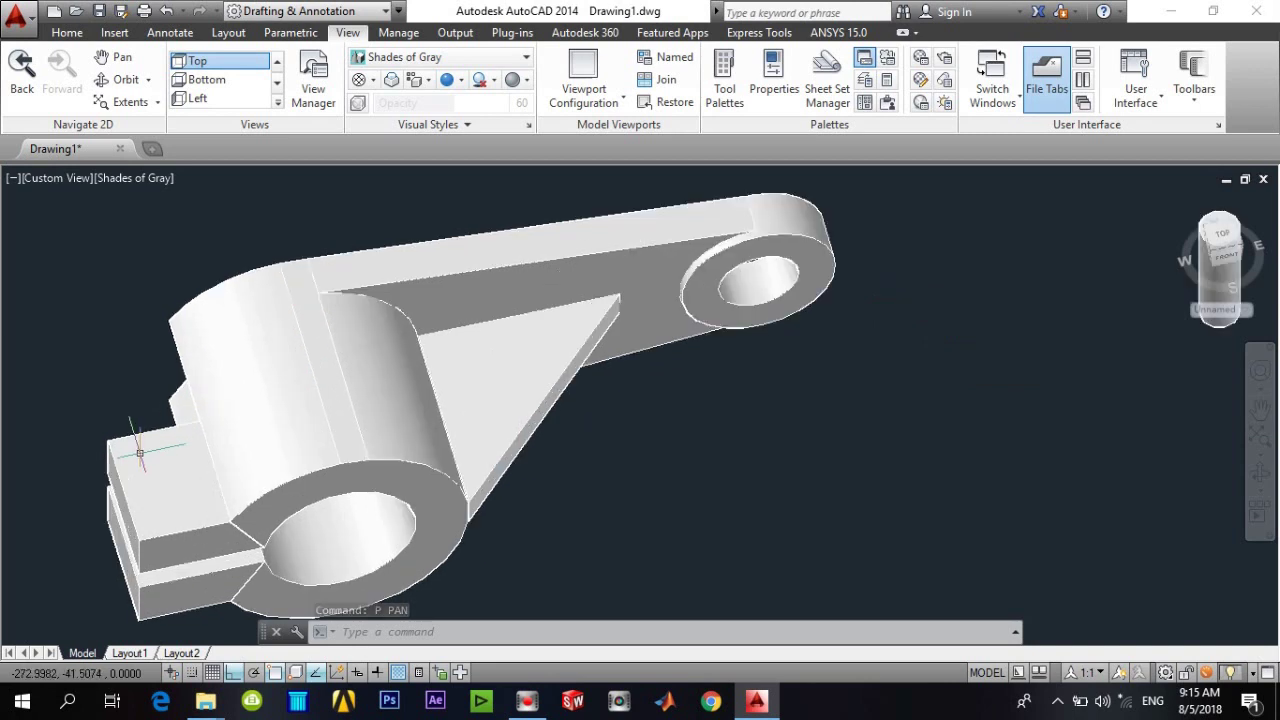
left_click(250, 62)
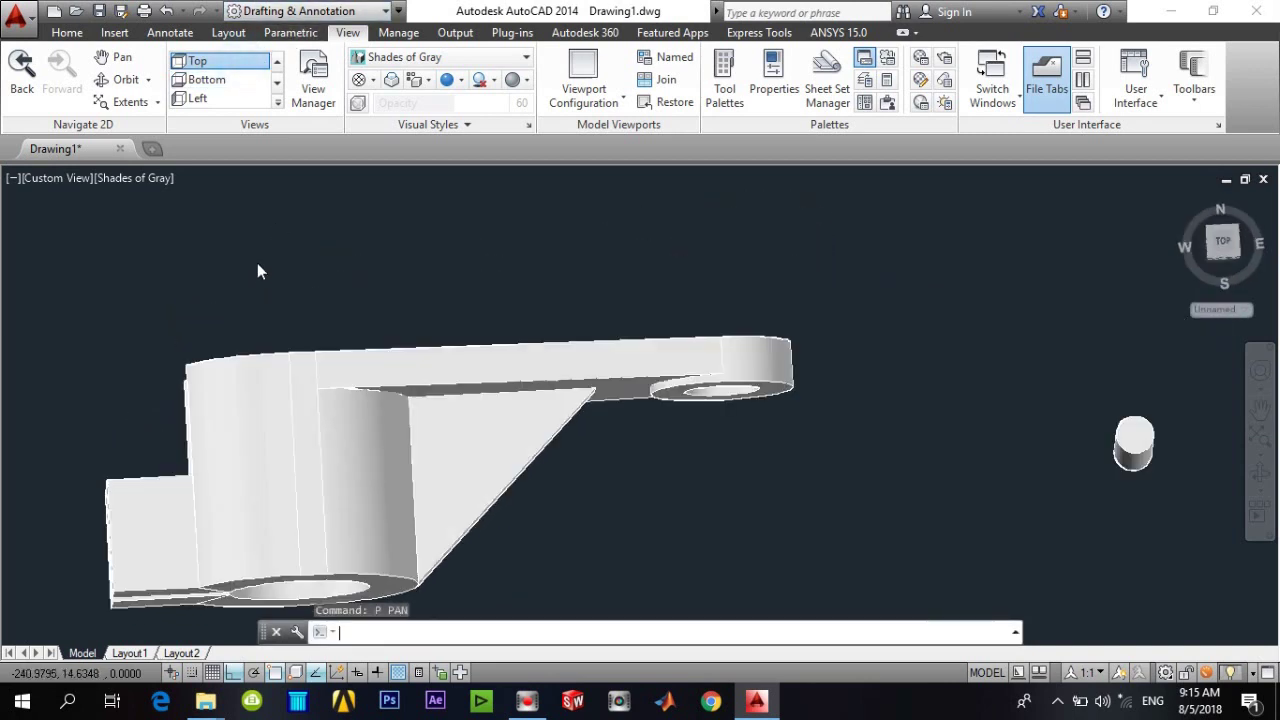
type("p")
key("Return")
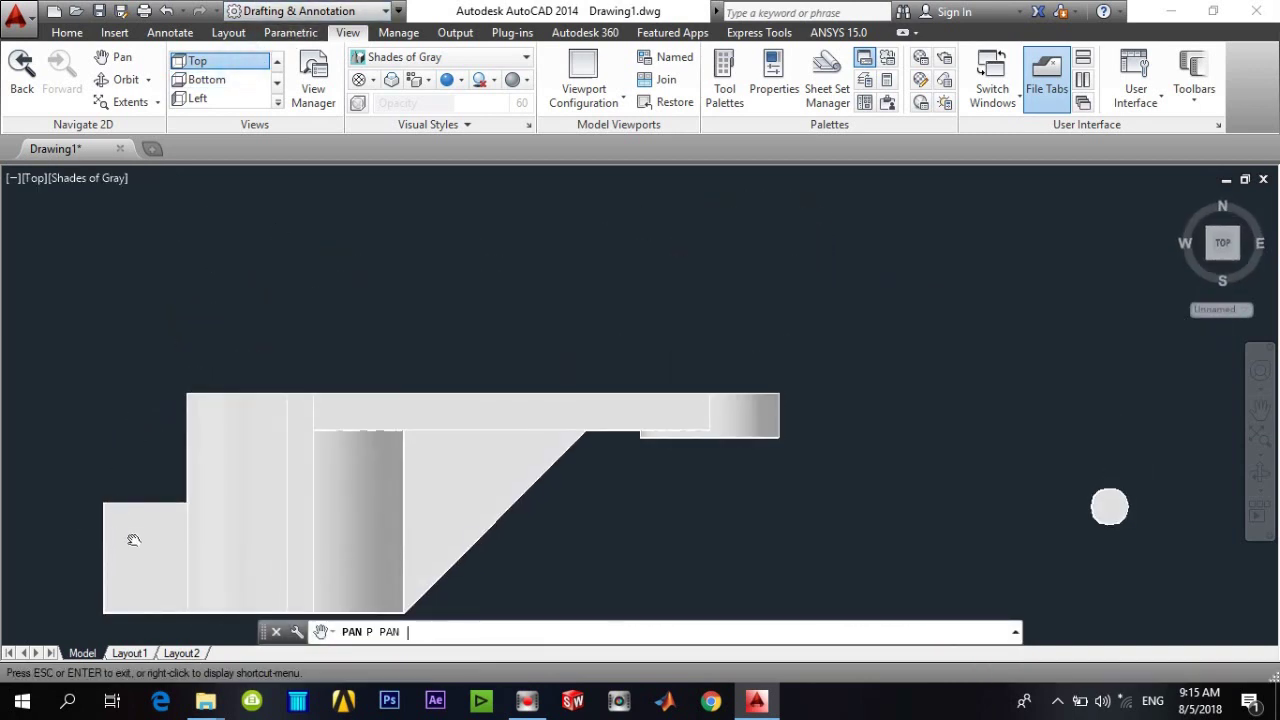
Draw a vertical guide line across the clamp lug's tab
left_click_drag(195, 510, 288, 426)
key("Escape")
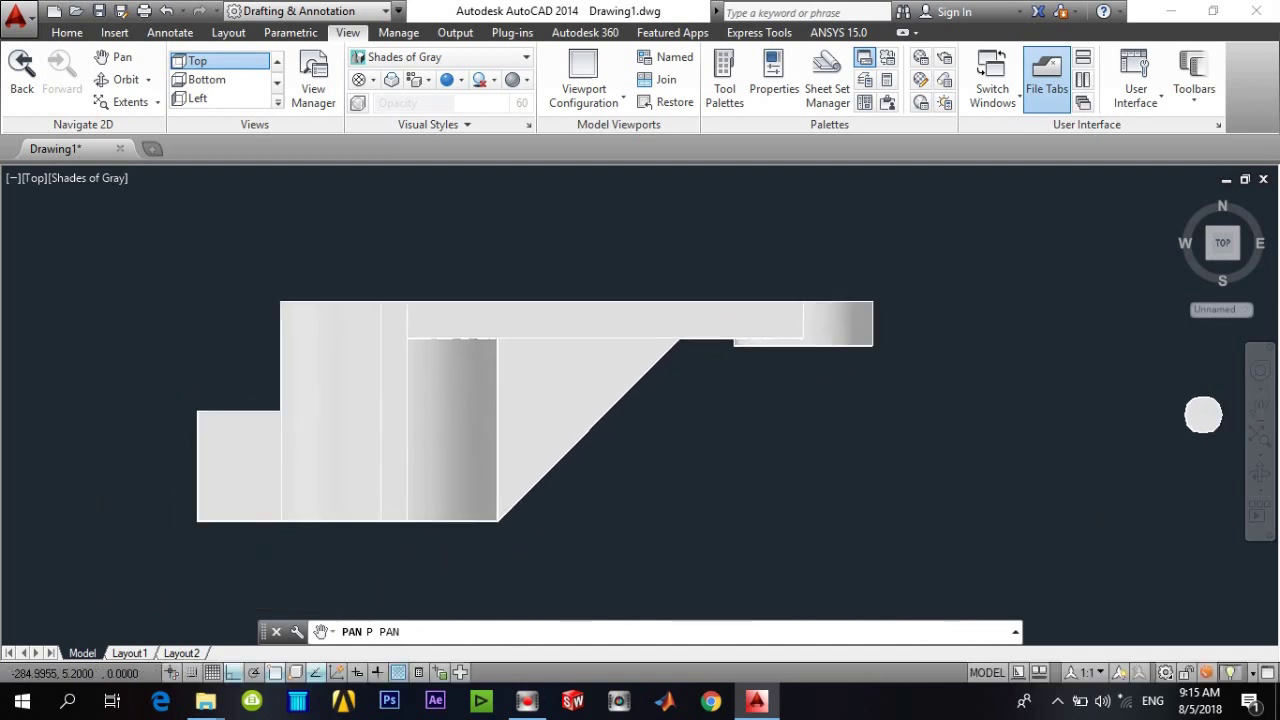
type("l")
key("Return")
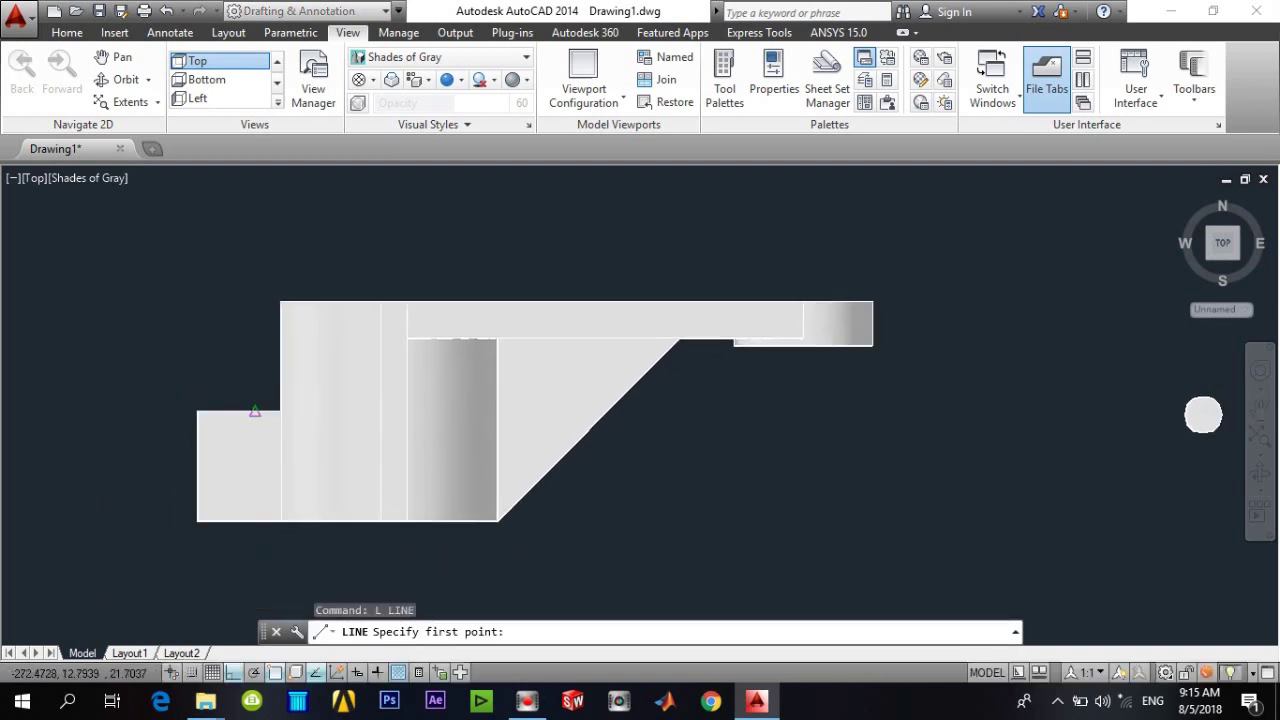
left_click(240, 410)
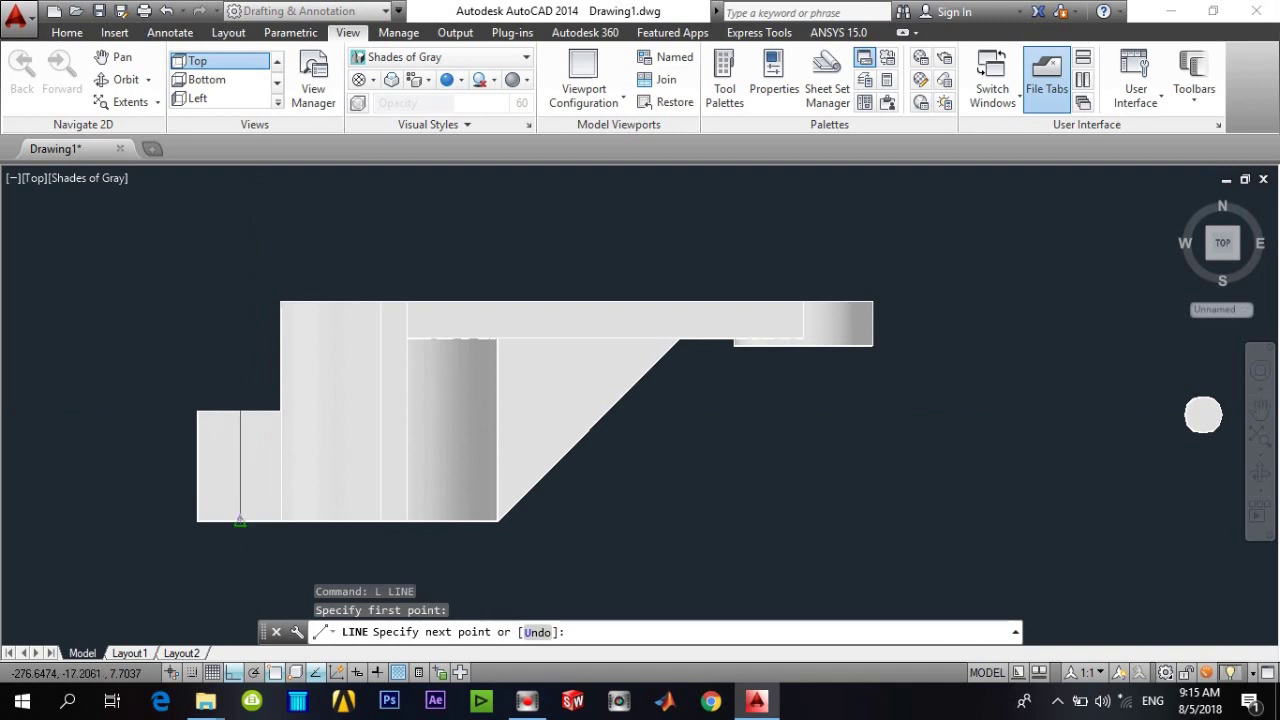
left_click(240, 520)
key("Escape")
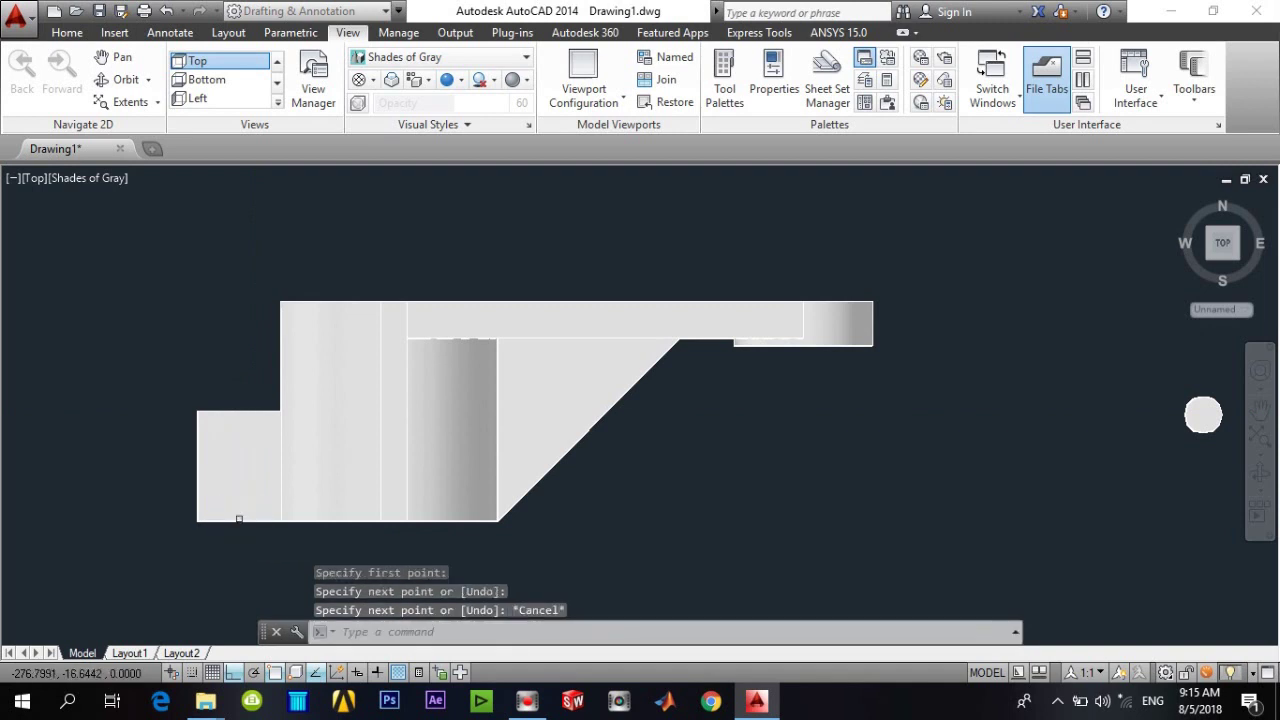
Move the cylinder from its center onto the clamp lug's tab
type("m")
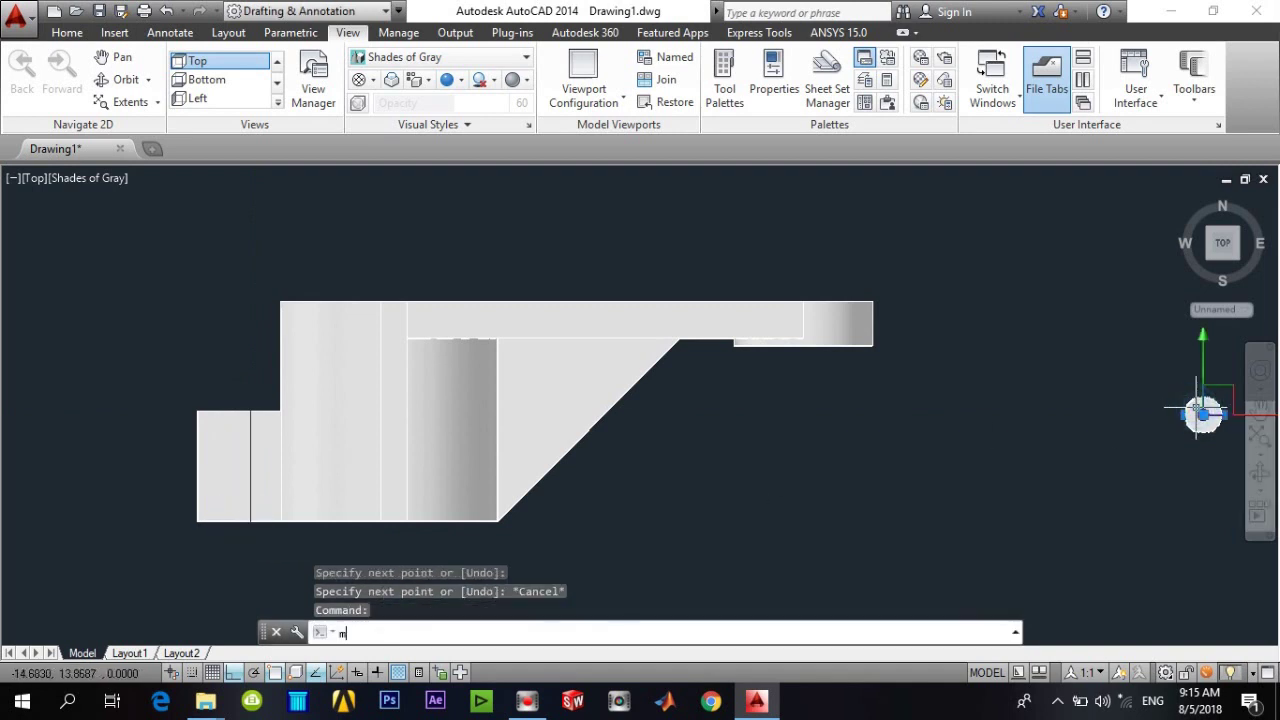
key("Return")
left_click(1204, 414)
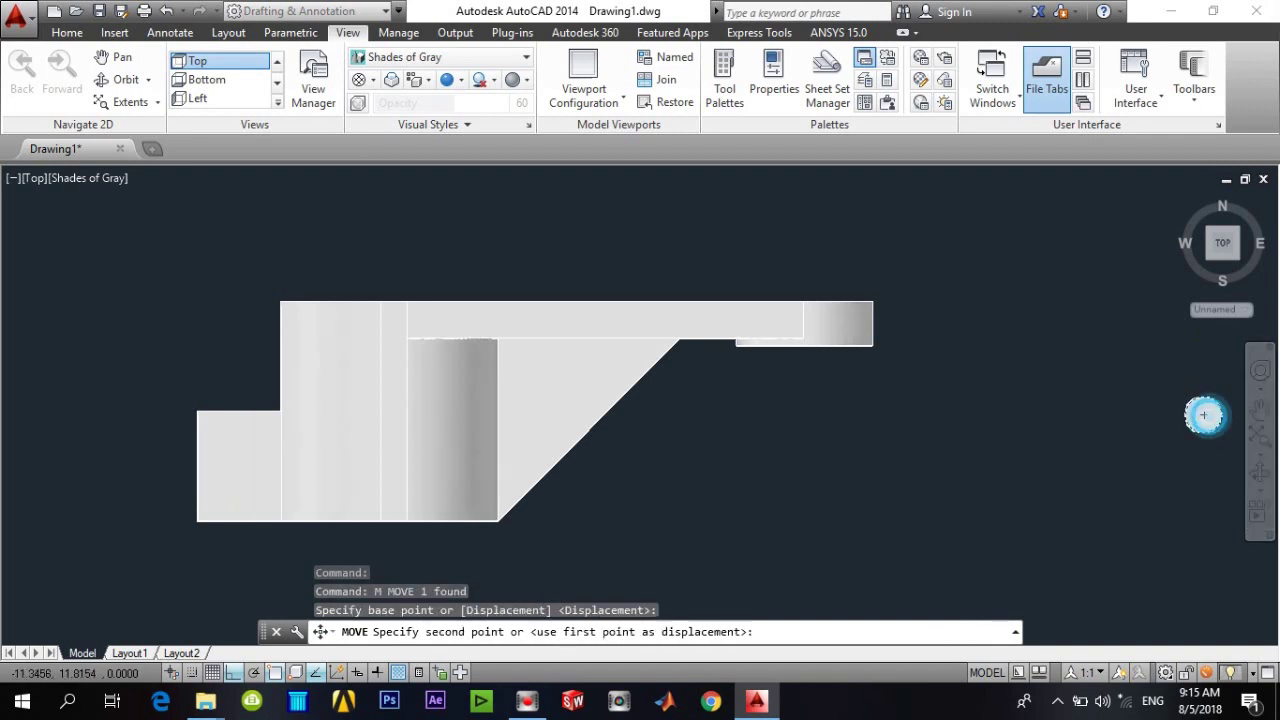
left_click(239, 464)
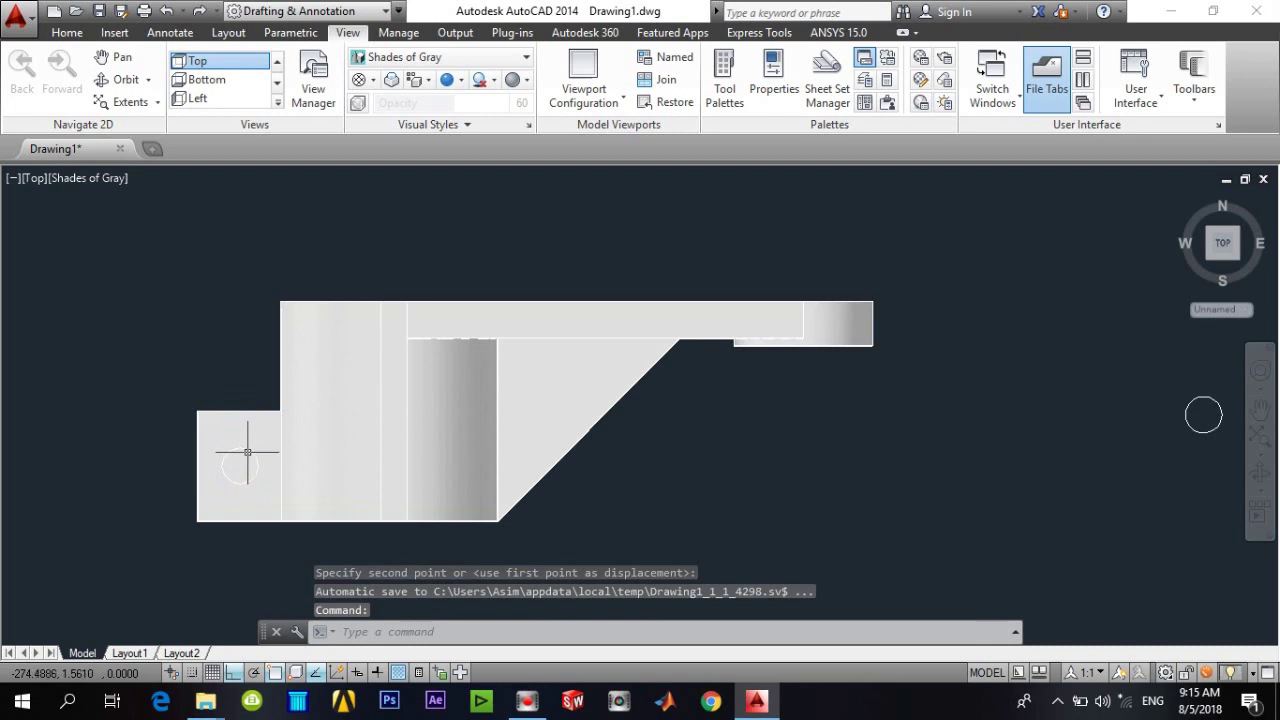
Window-select the leftover circle and erase it
left_click(1170, 392)
left_click(1224, 448)
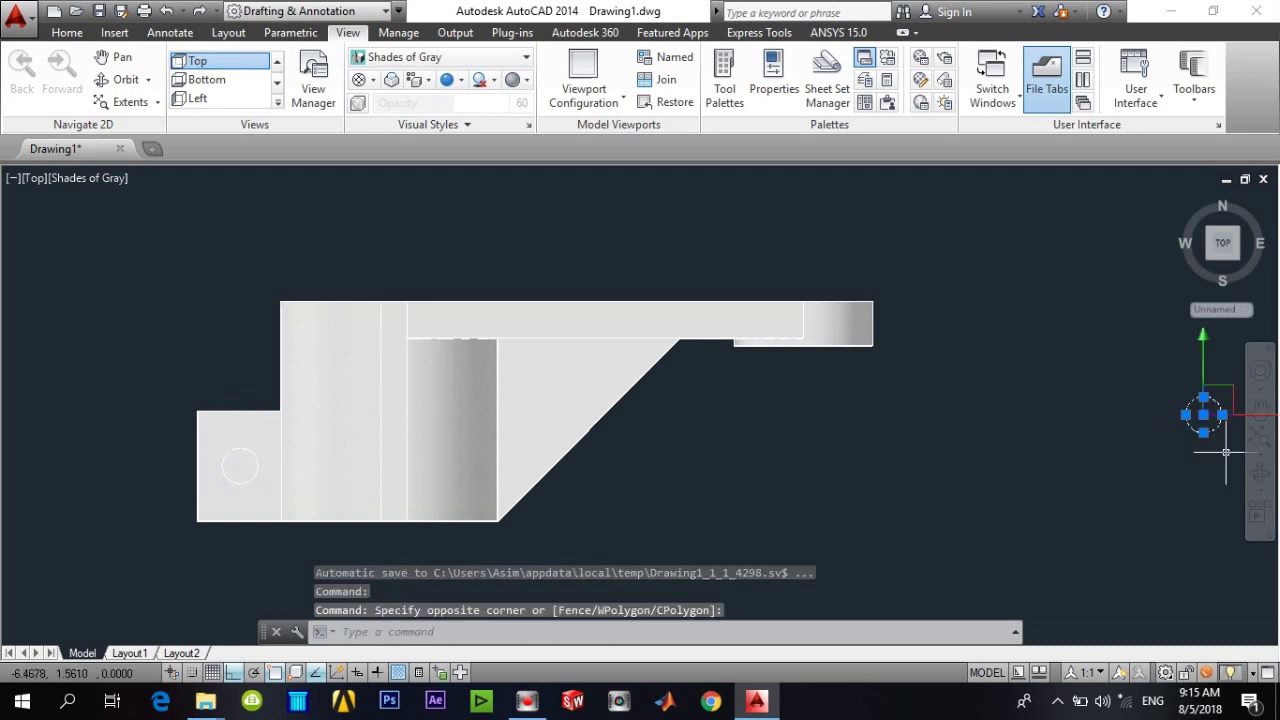
type("e")
key("Return")
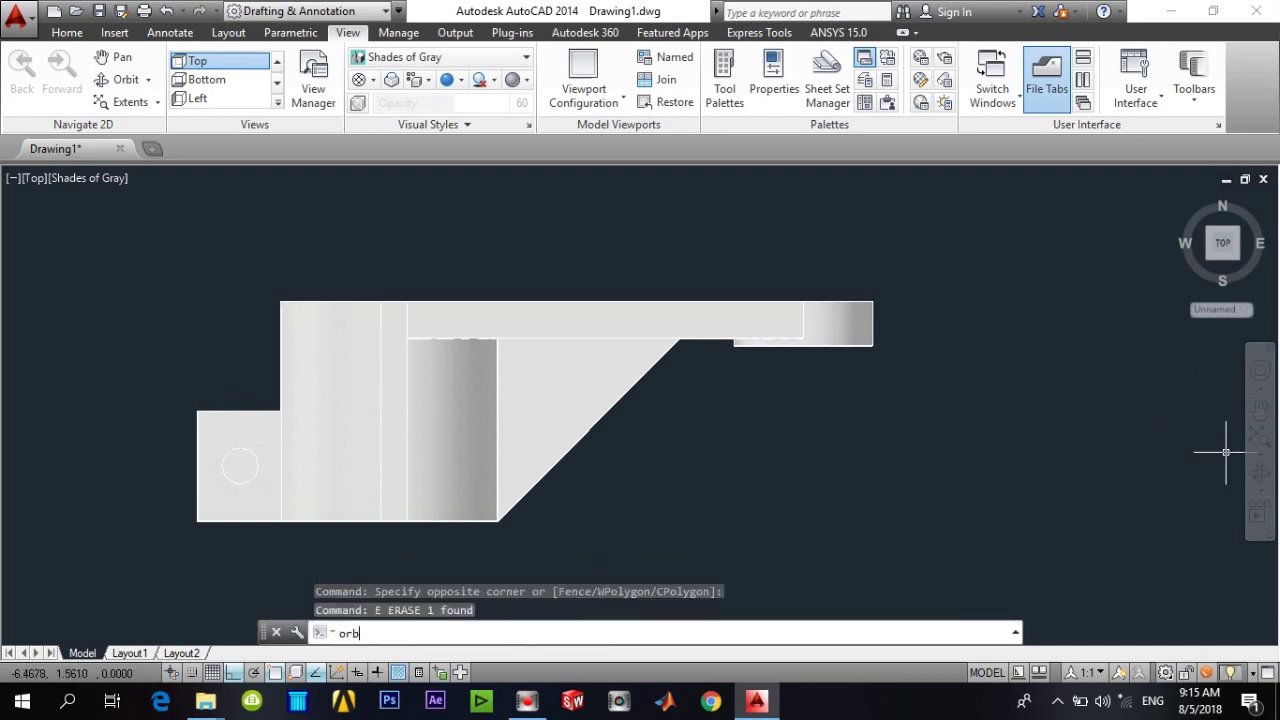
Subtract the small cylinder from the upper lug half, leaving a round hole
type("it")
key("Return")
mouse_move(307, 436)
left_mouse_down()
mouse_move(314, 414)
mouse_move(278, 343)
mouse_move(309, 200)
mouse_move(286, 370)
mouse_move(269, 331)
mouse_move(199, 333)
mouse_move(256, 346)
left_mouse_up()
scroll(199, 333, "up", 3)
key("Escape")
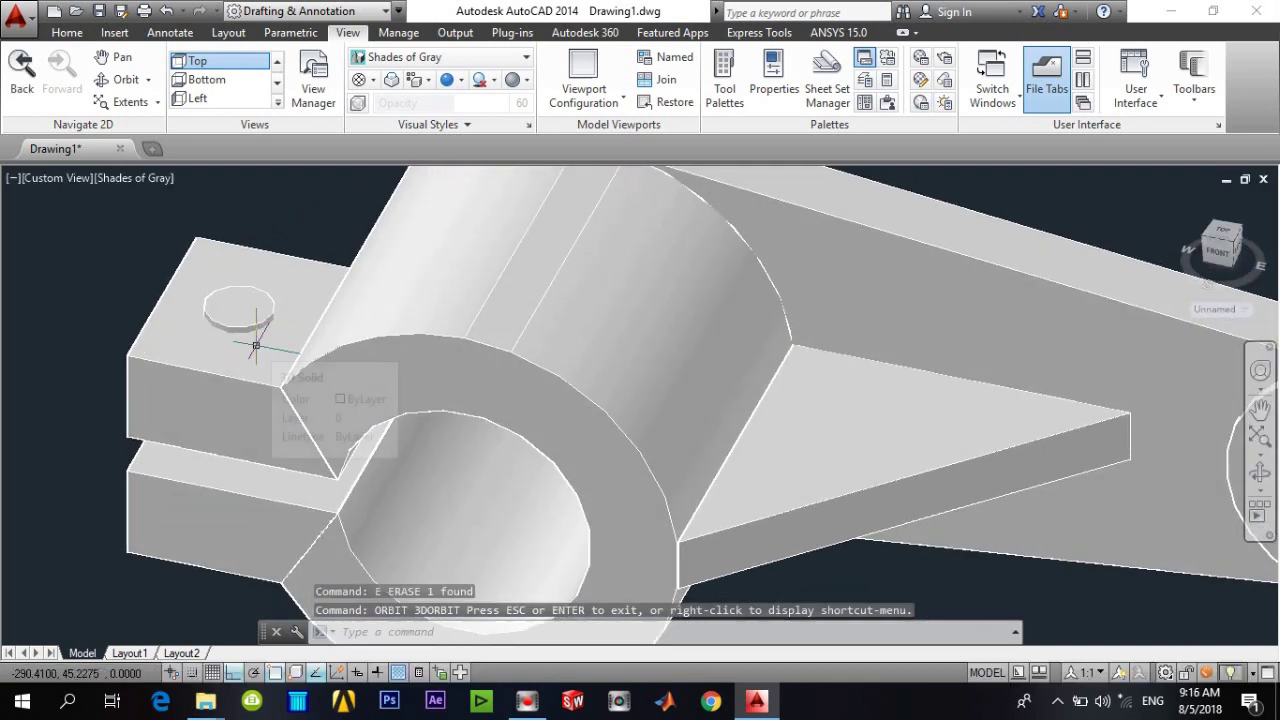
type("s")
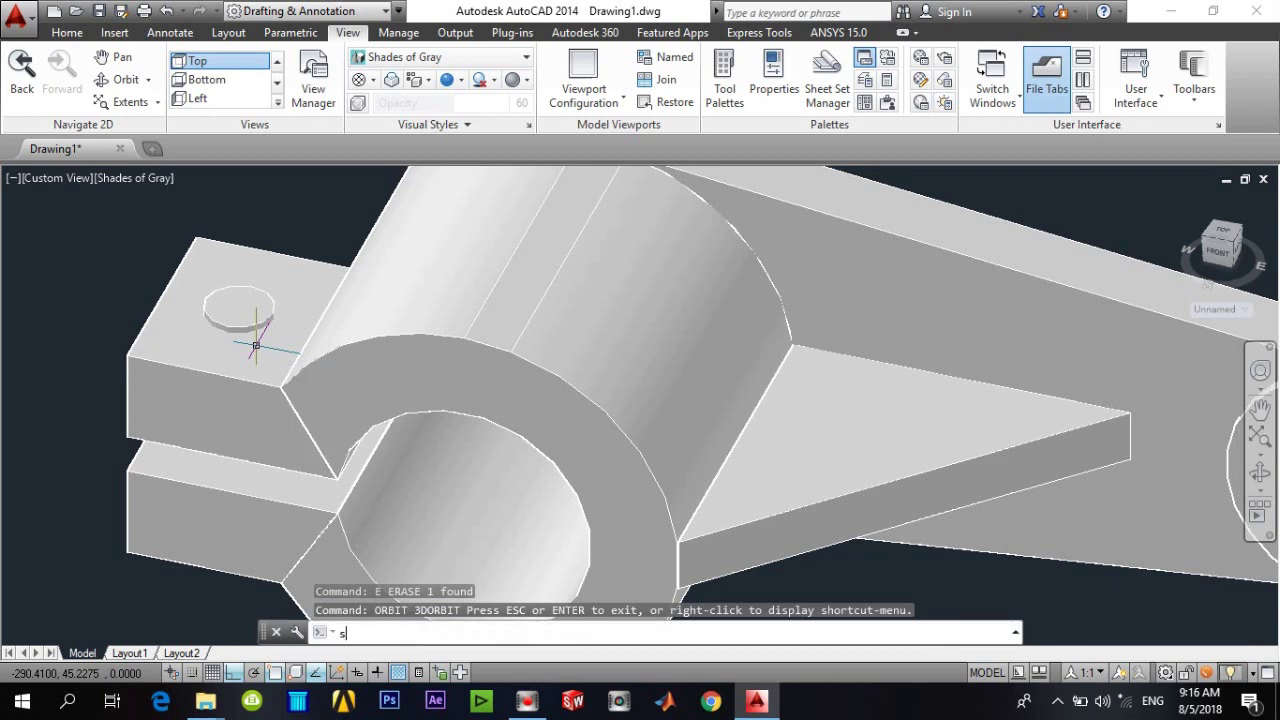
key("Return")
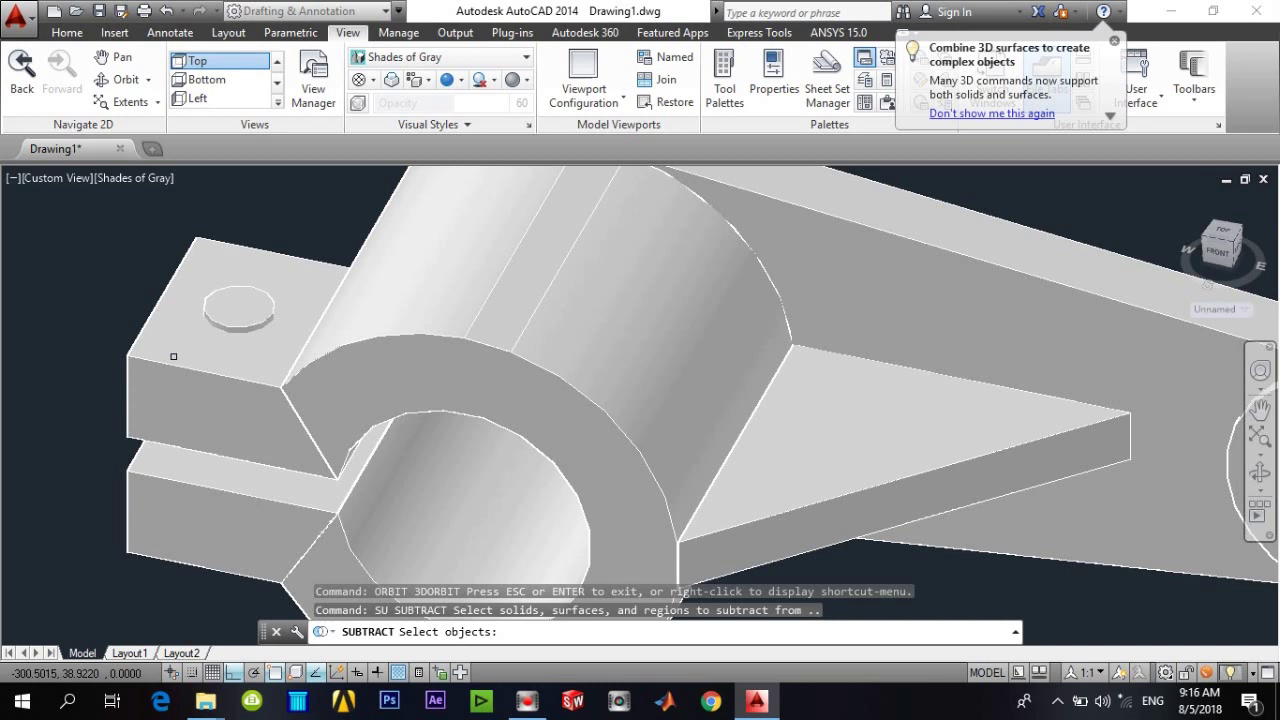
left_click(182, 346)
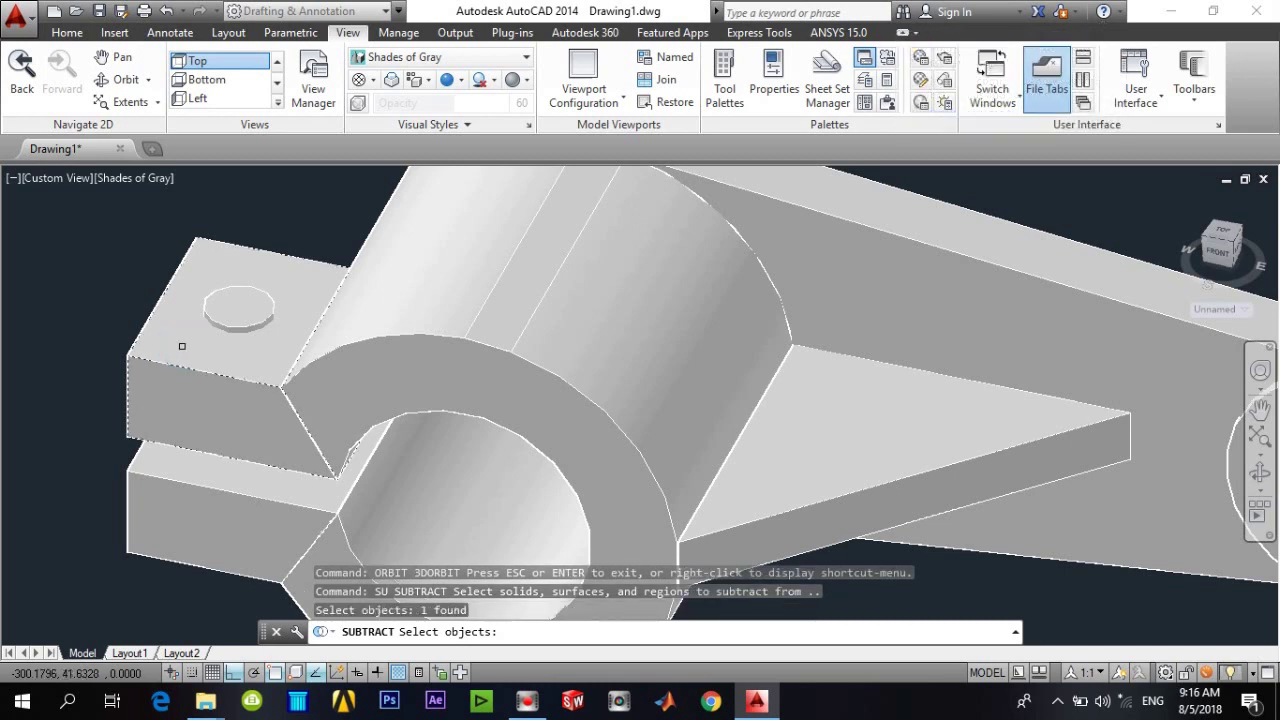
key("Return")
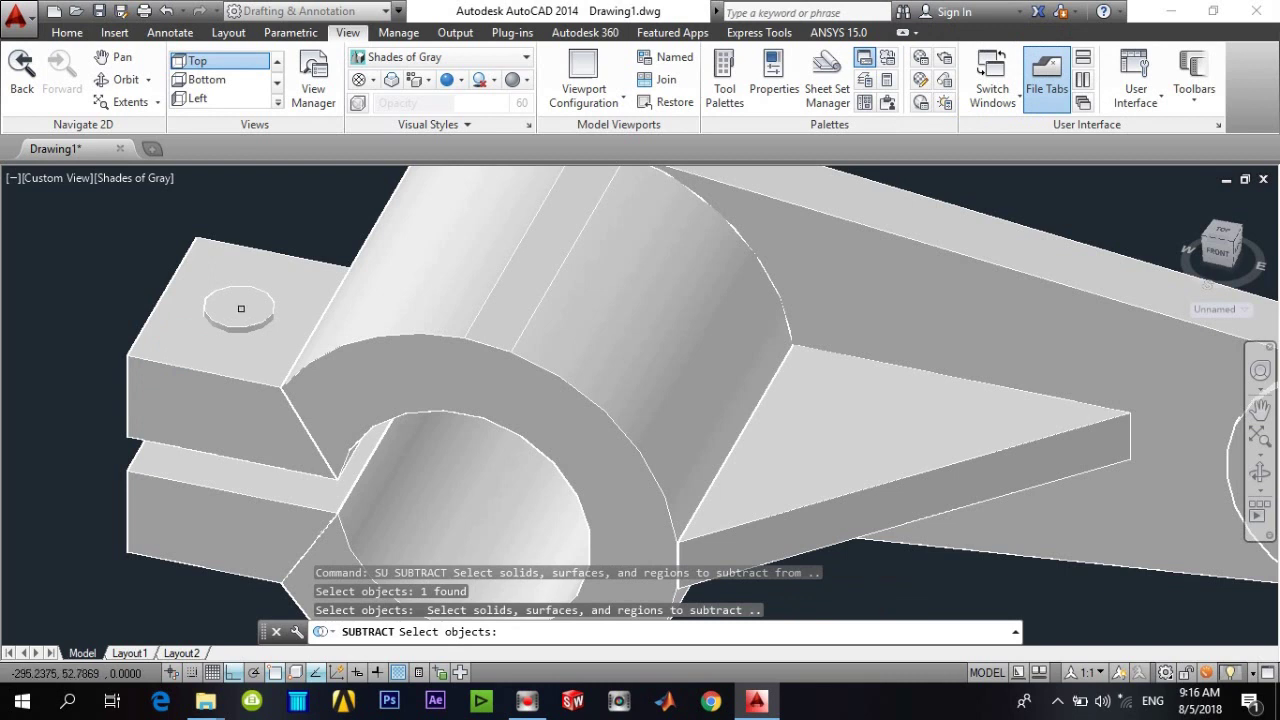
left_click(240, 308)
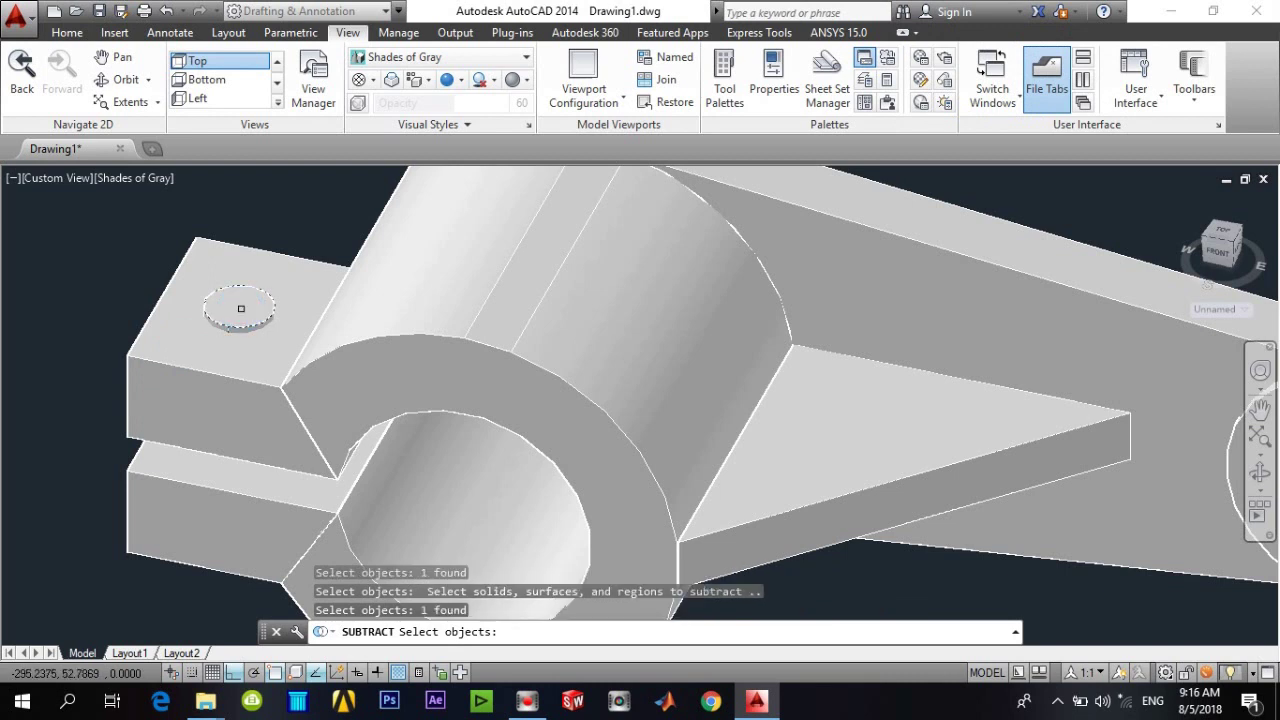
key("Return")
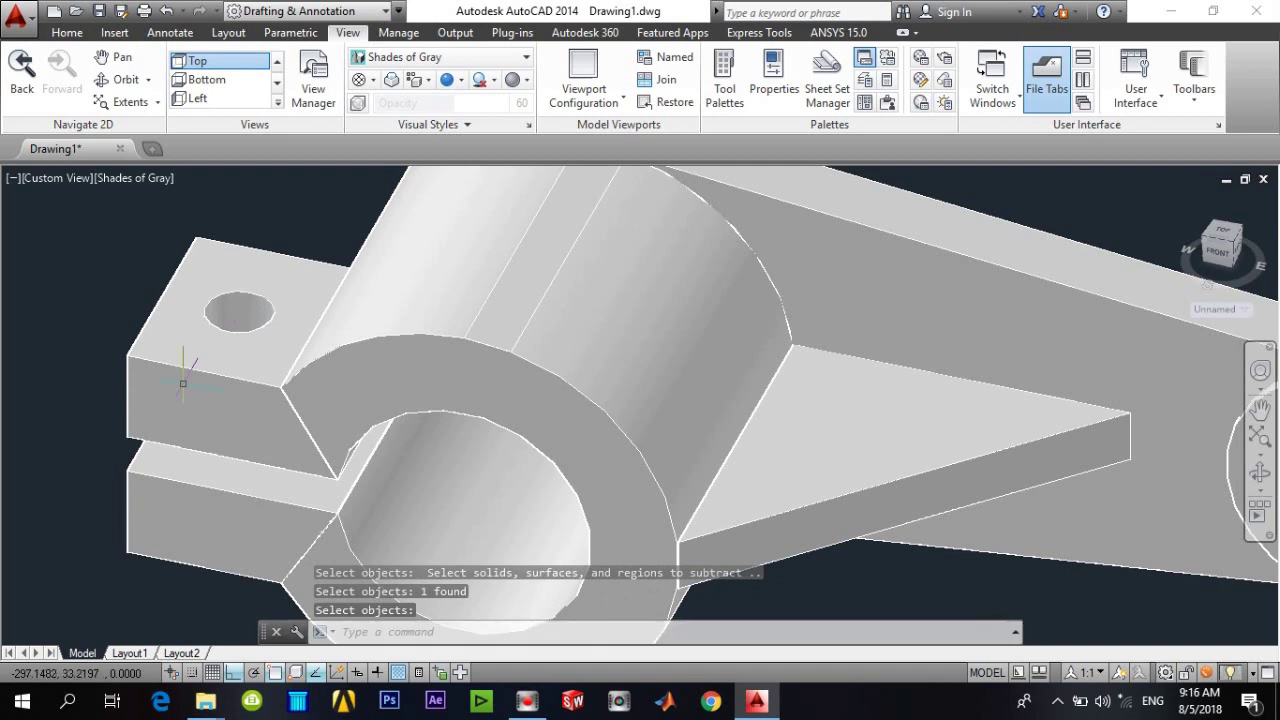
type("or")
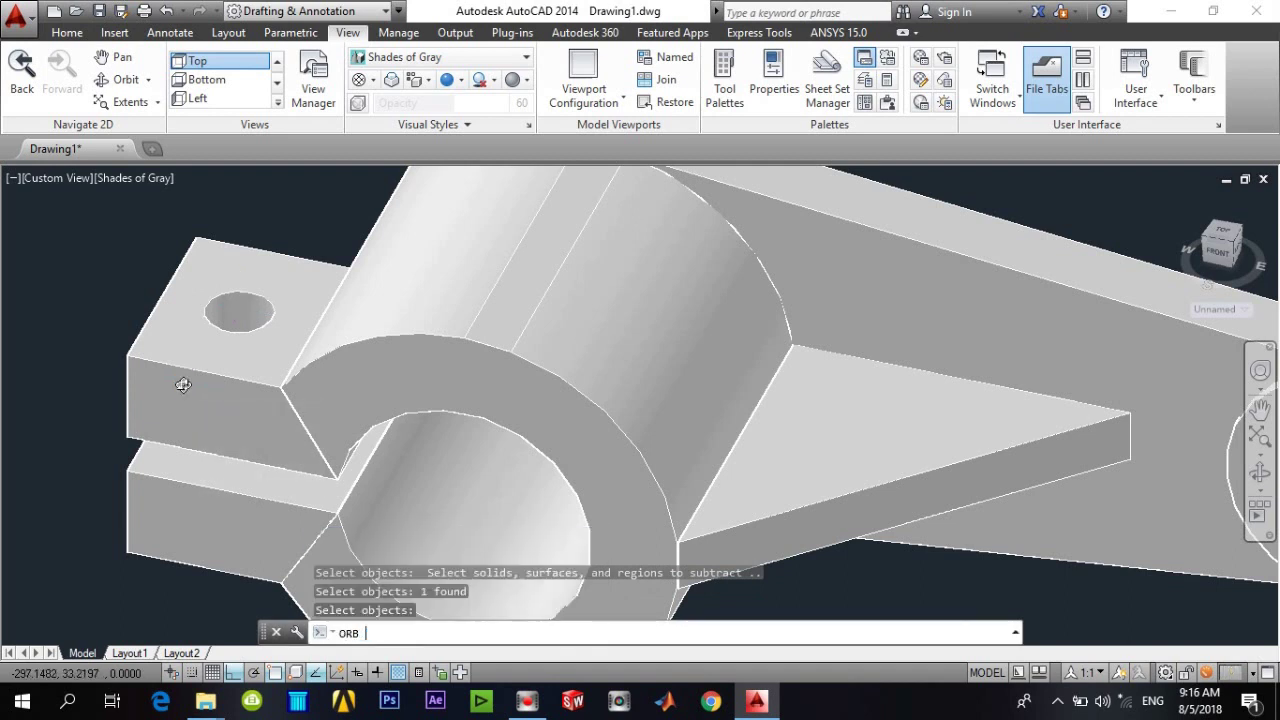
key("Return")
Undo the subtraction so the upper lug is solid again
mouse_move(219, 438)
left_mouse_down()
mouse_move(263, 257)
mouse_move(226, 434)
mouse_move(242, 372)
left_mouse_up()
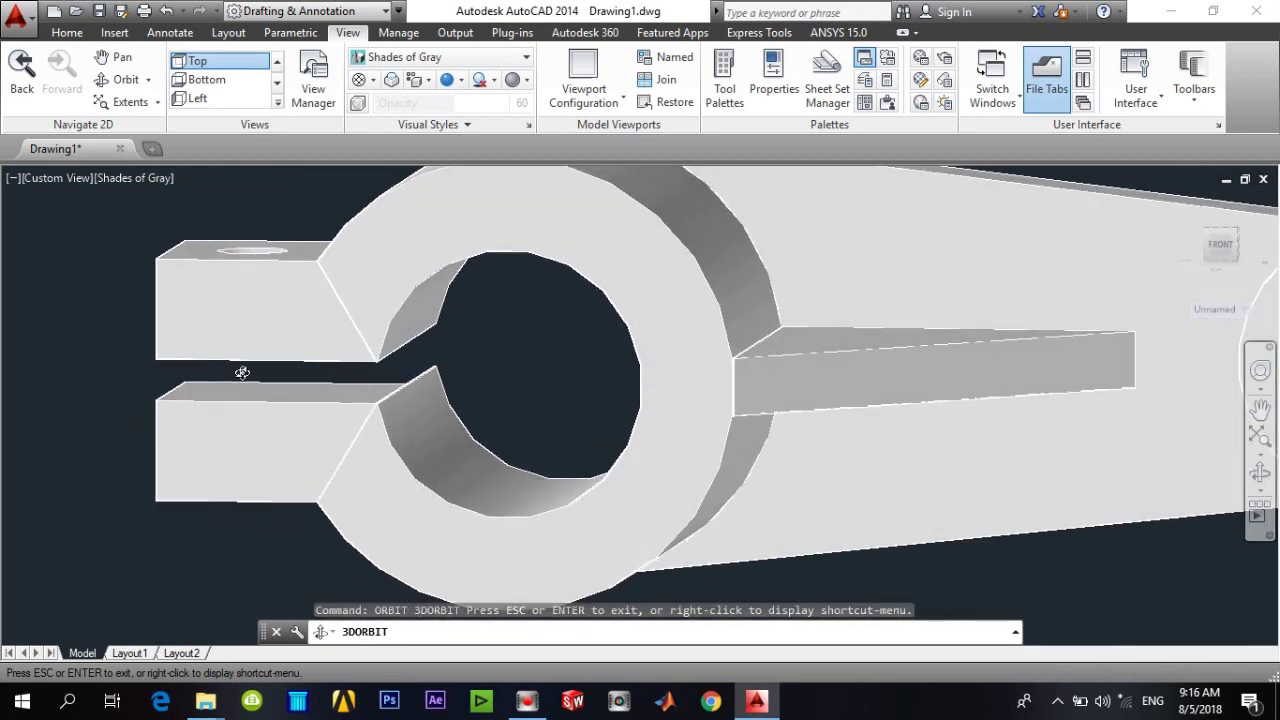
key("Escape")
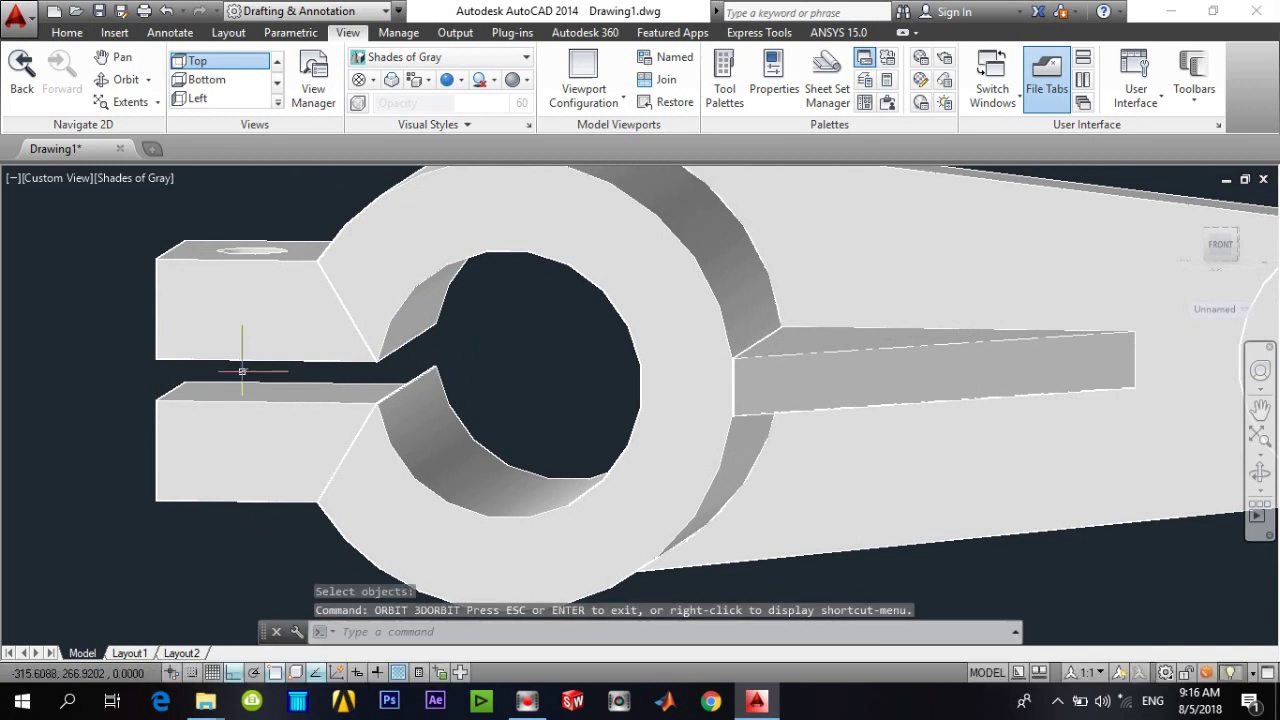
key("ctrl+z")
key("ctrl+z")
mouse_move(242, 372)
type("o")
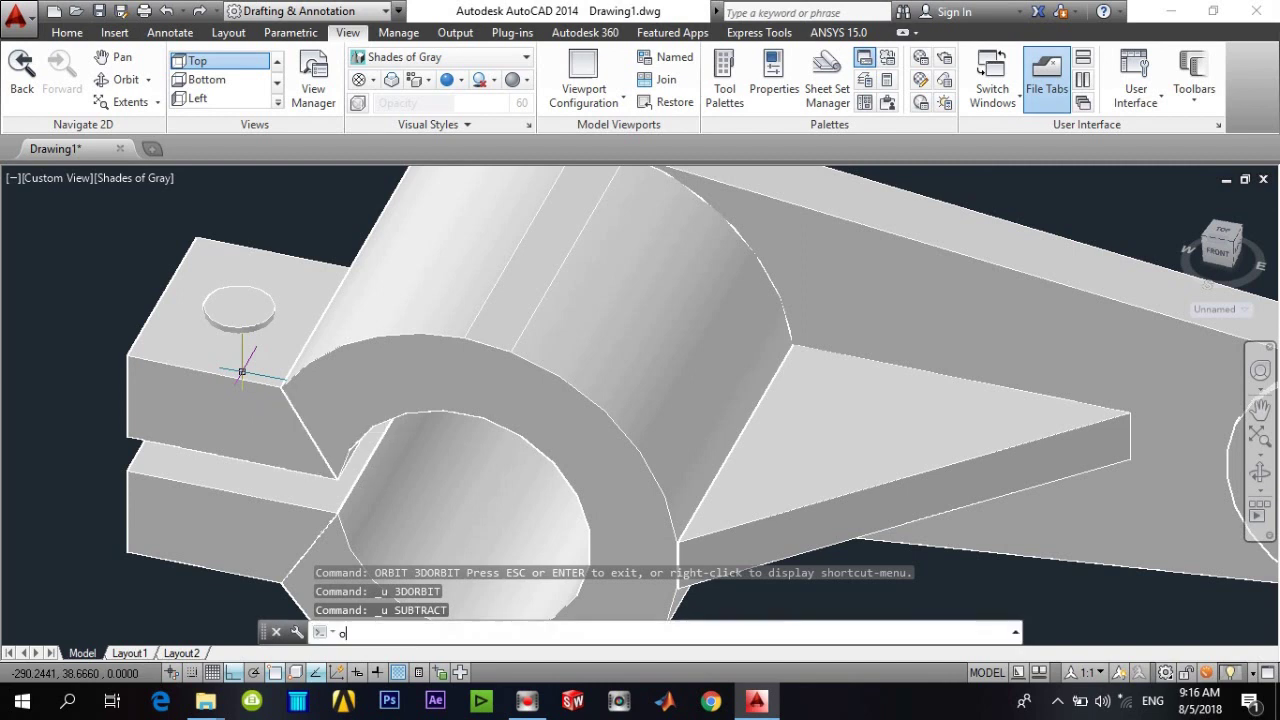
key("Return")
left_click_drag(265, 441, 244, 300)
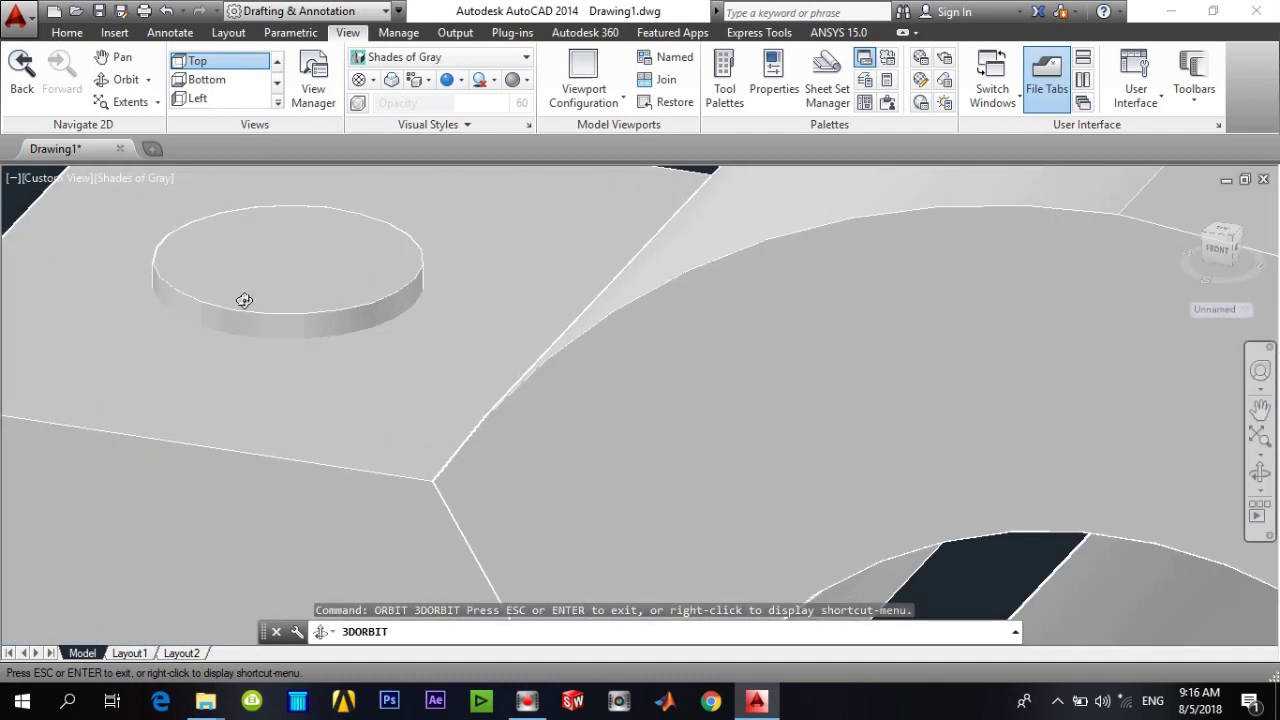
key("ctrl+z")
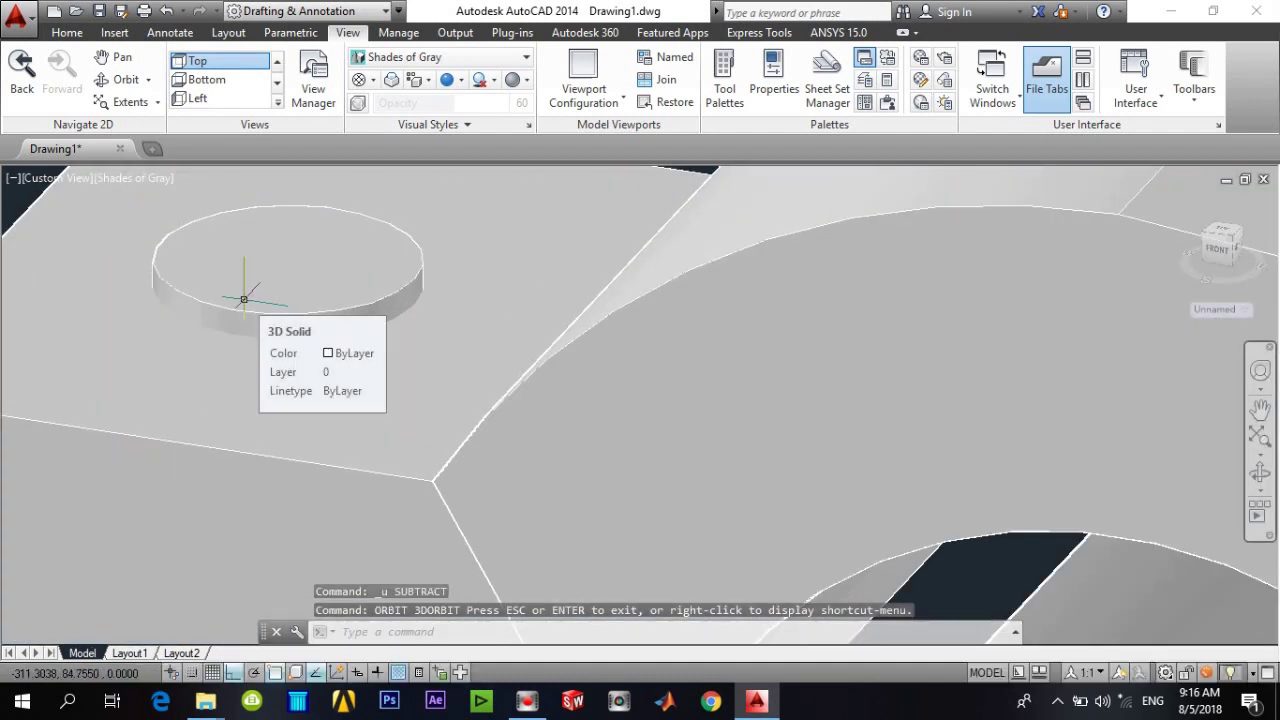
Move the cylinder straight down from its bottom centre deeper into the clamp lug
type("m")
key("Return")
left_click(322, 280)
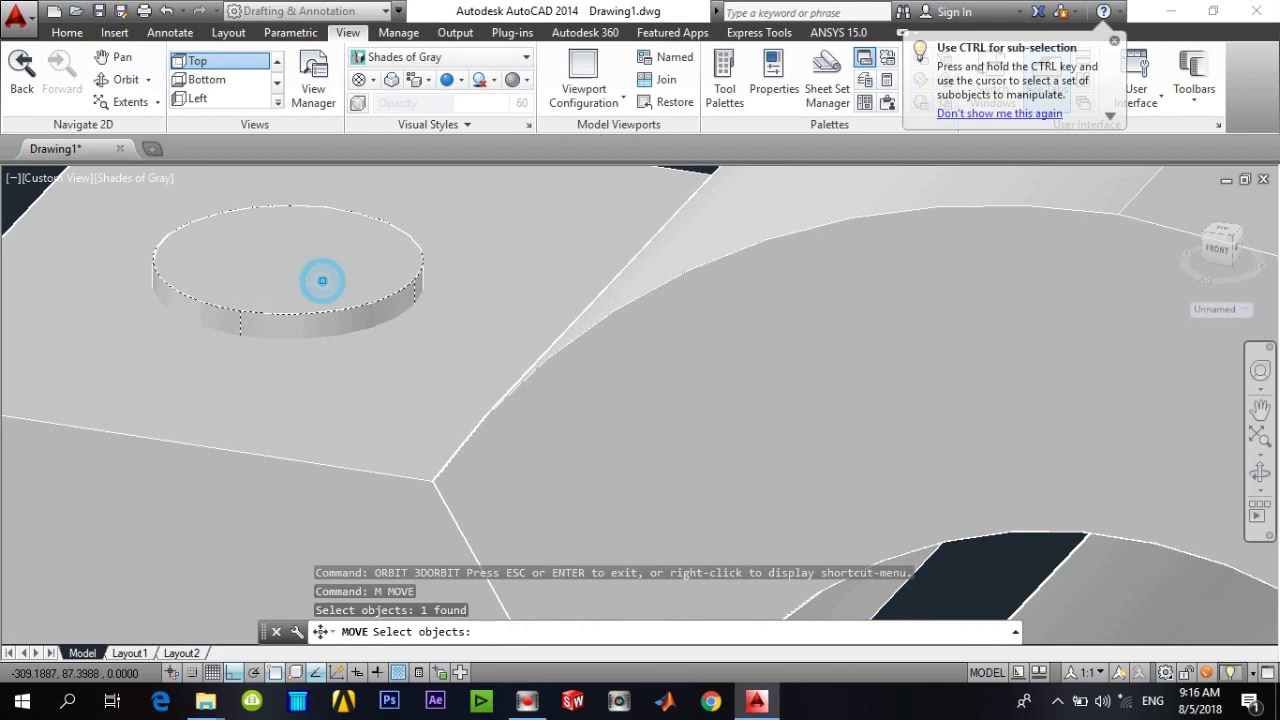
key("Return")
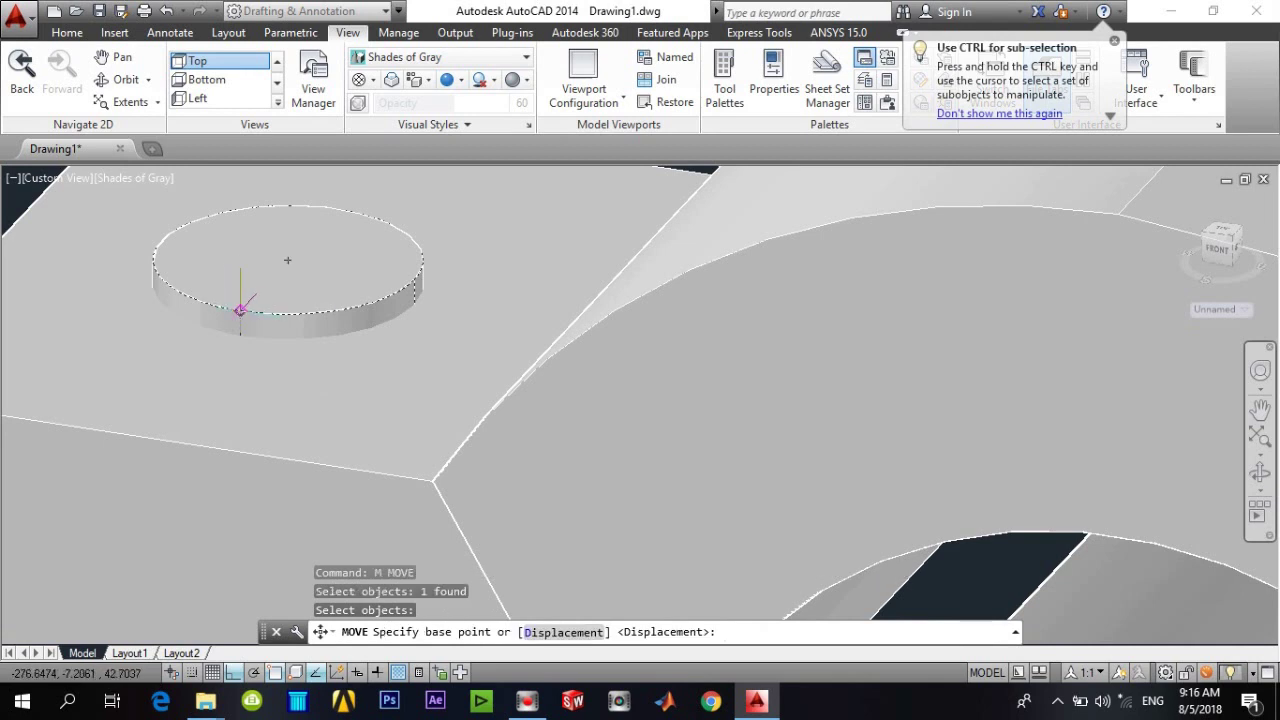
left_click(238, 309)
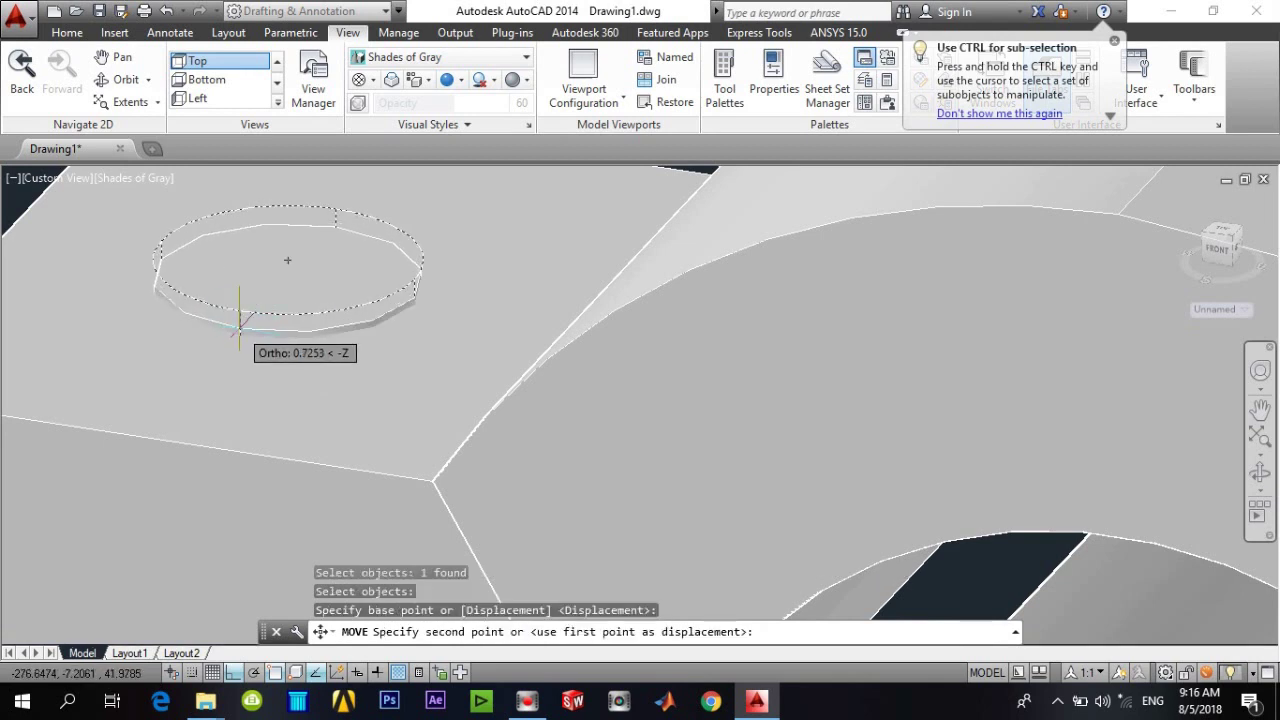
left_click(238, 330)
scroll(256, 359, "down", 5)
scroll(256, 359, "down", 5)
mouse_move(252, 479)
middle_mouse_down()
mouse_move(280, 334)
mouse_move(274, 357)
middle_mouse_up()
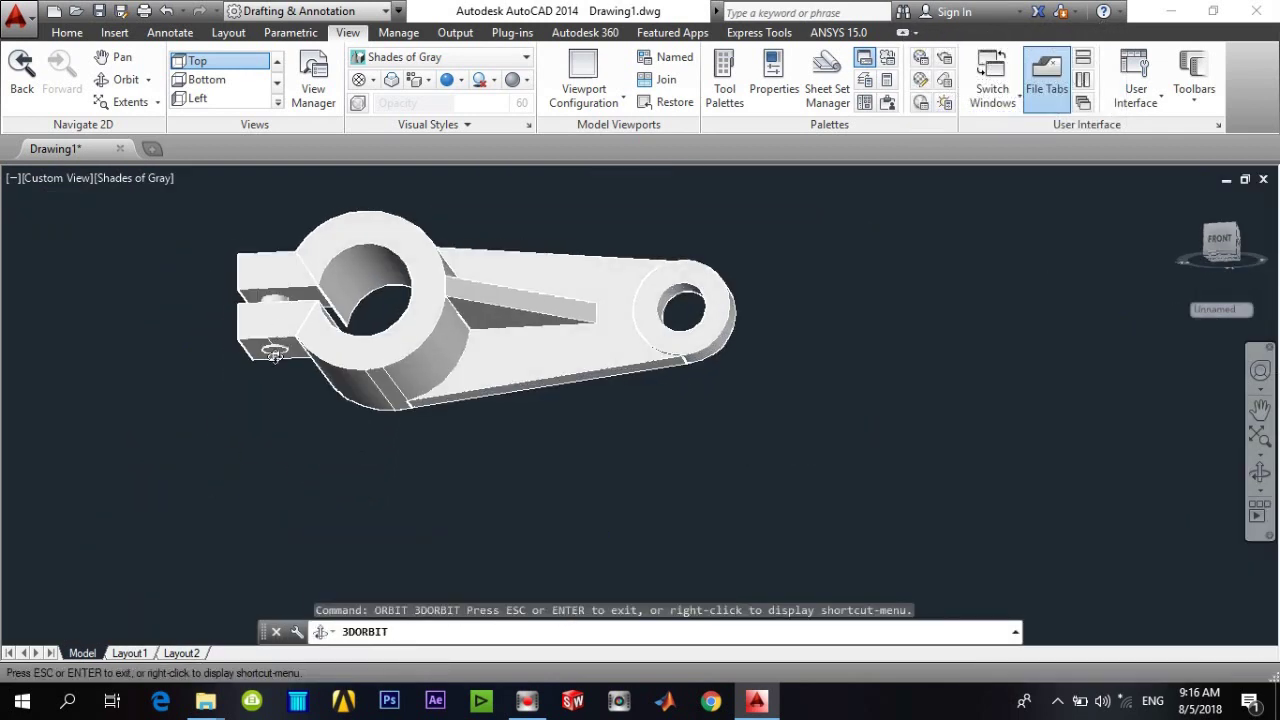
scroll(272, 360, "up", 5)
Subtract the cylinder from both upper and lower lug halves to form the bolt hole
mouse_move(272, 428)
middle_mouse_down("shift")
mouse_move(294, 449)
mouse_move(294, 352)
middle_mouse_up("shift")
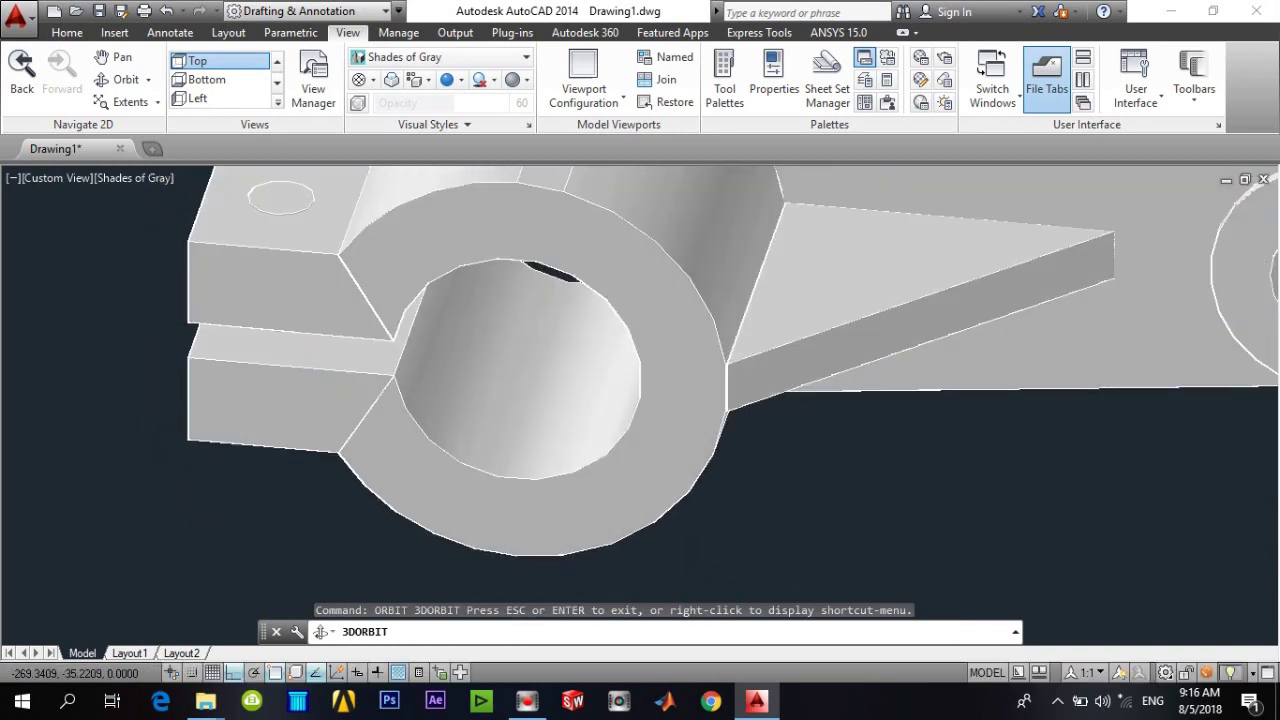
type("s")
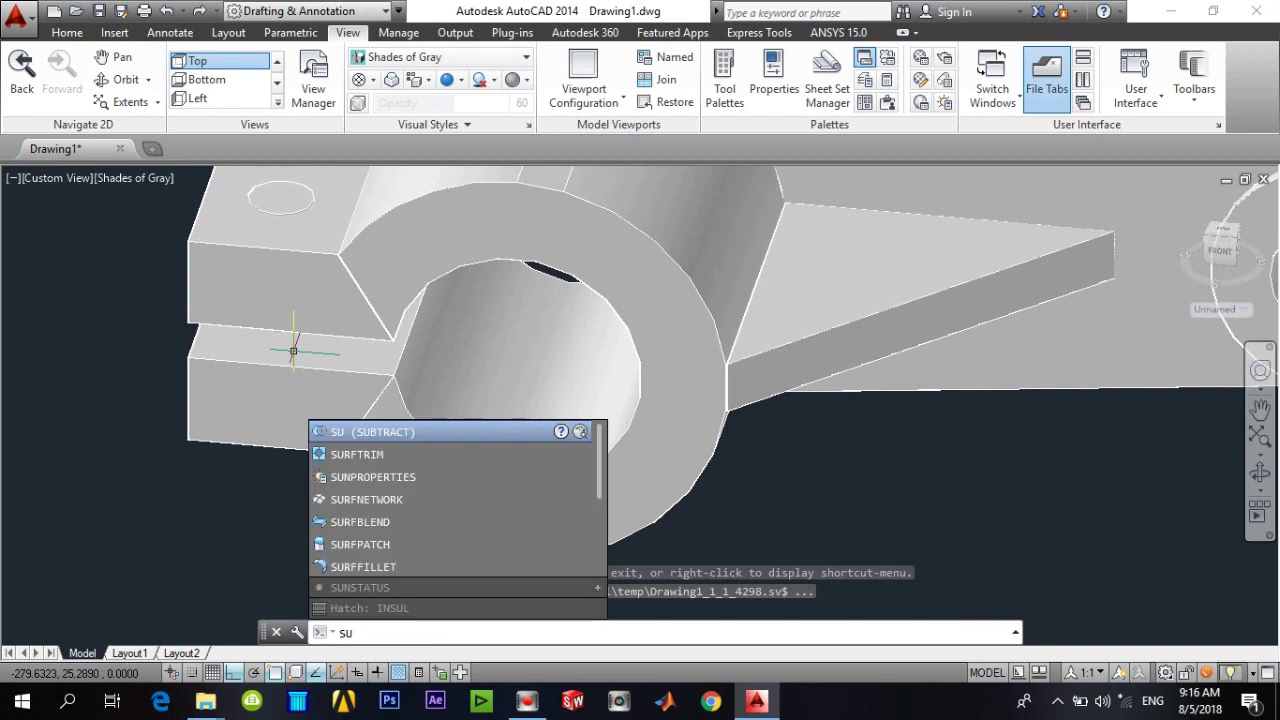
key("Return")
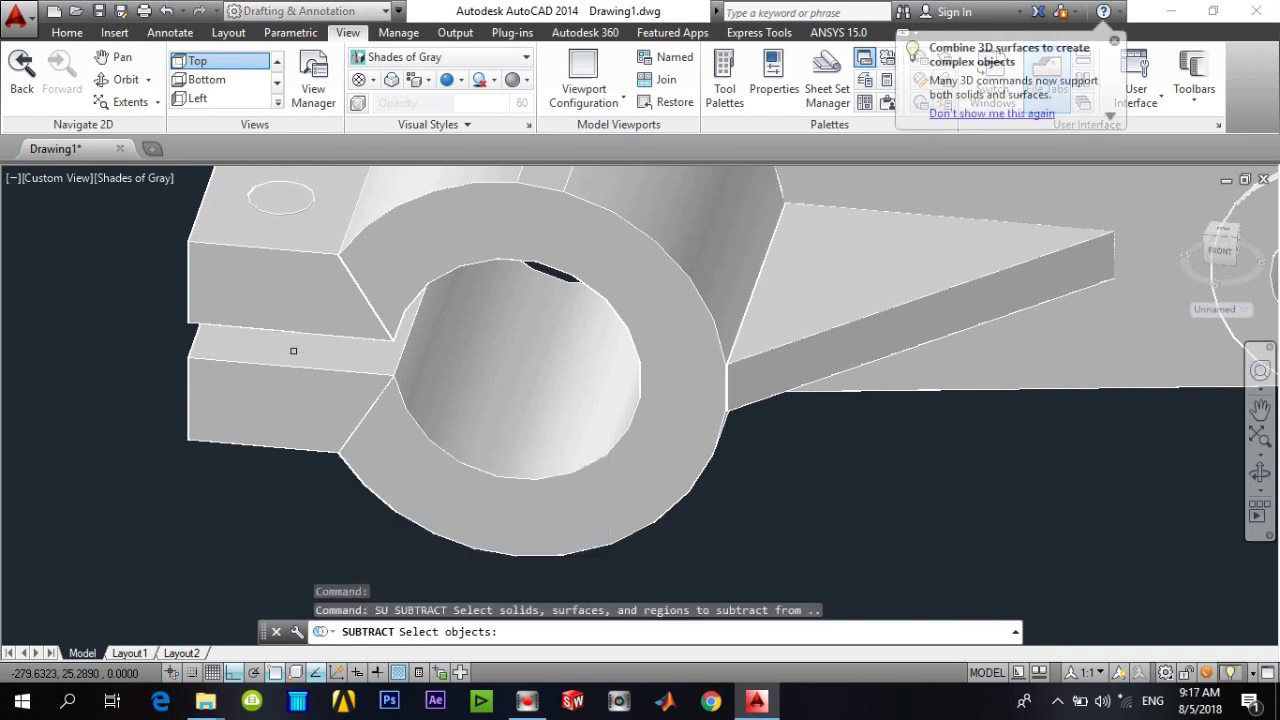
left_click(287, 283)
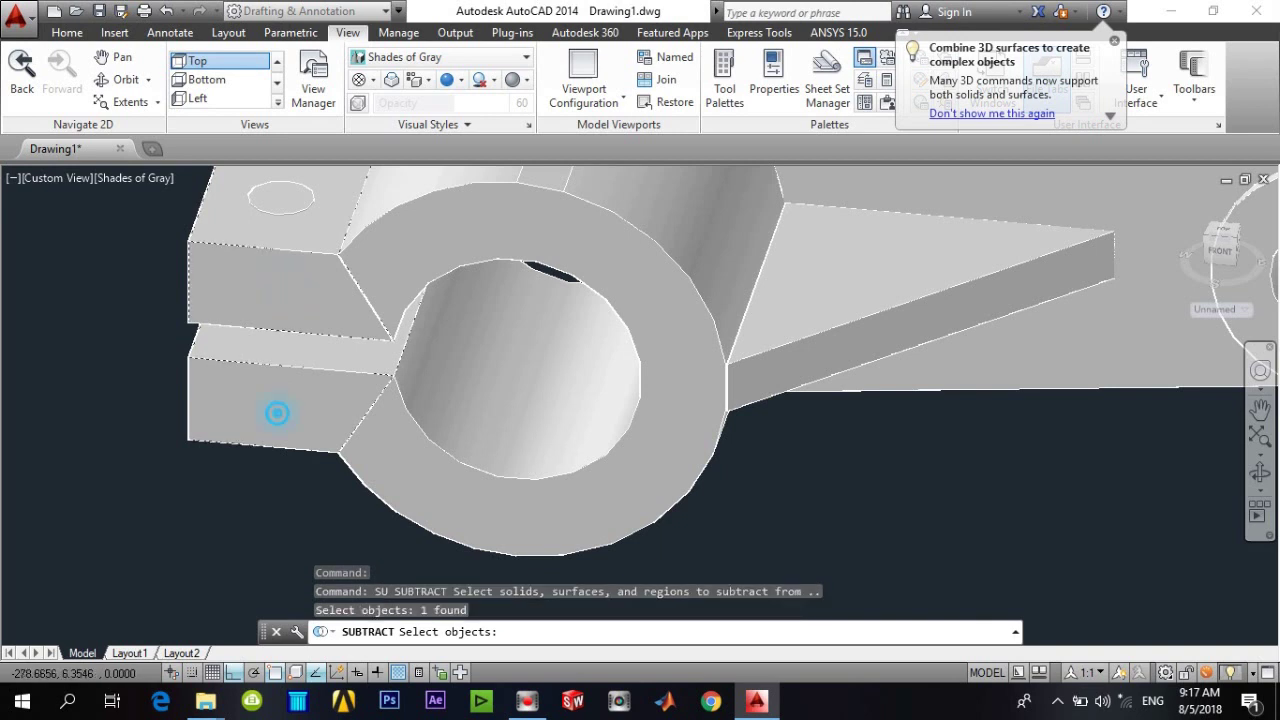
left_click(277, 413)
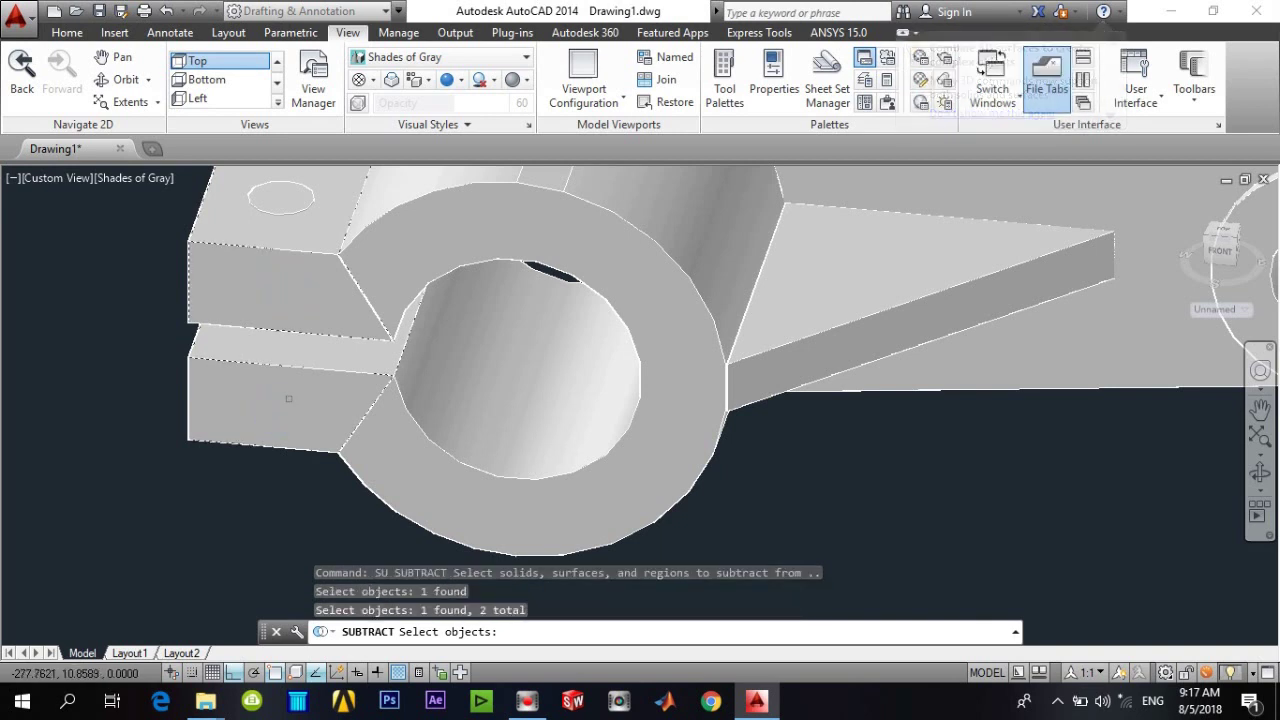
key("Return")
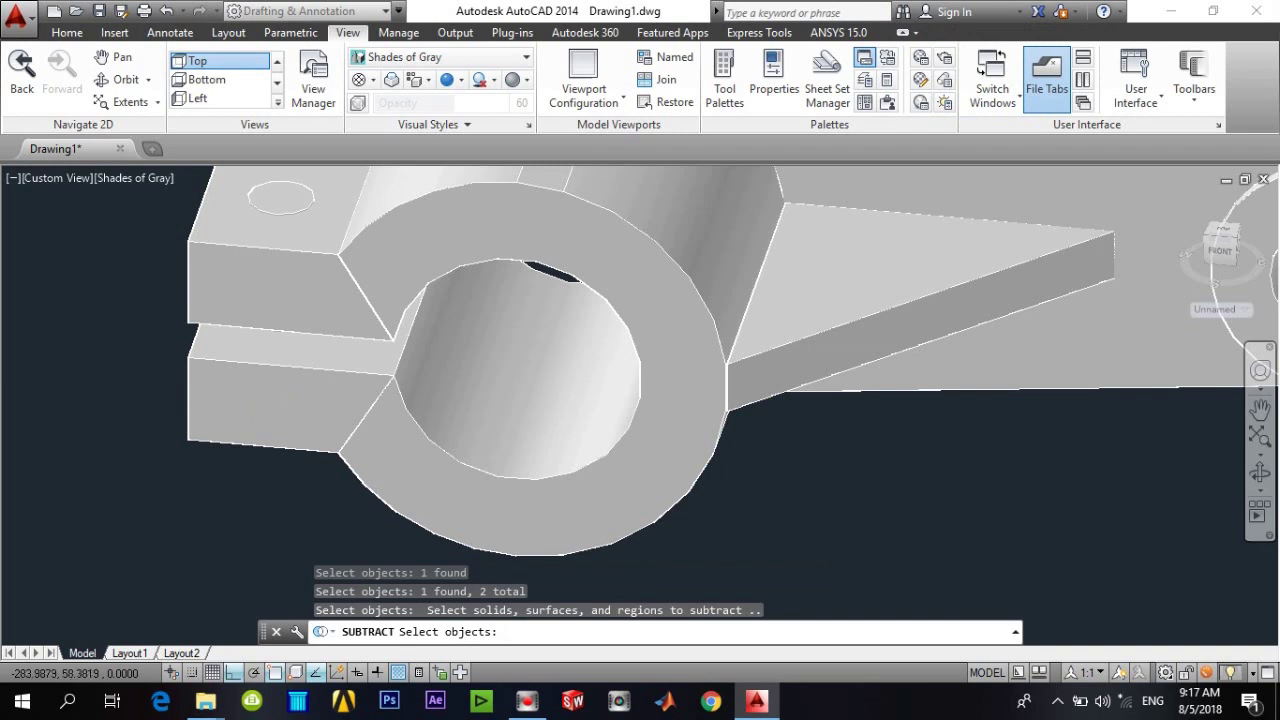
left_click(288, 200)
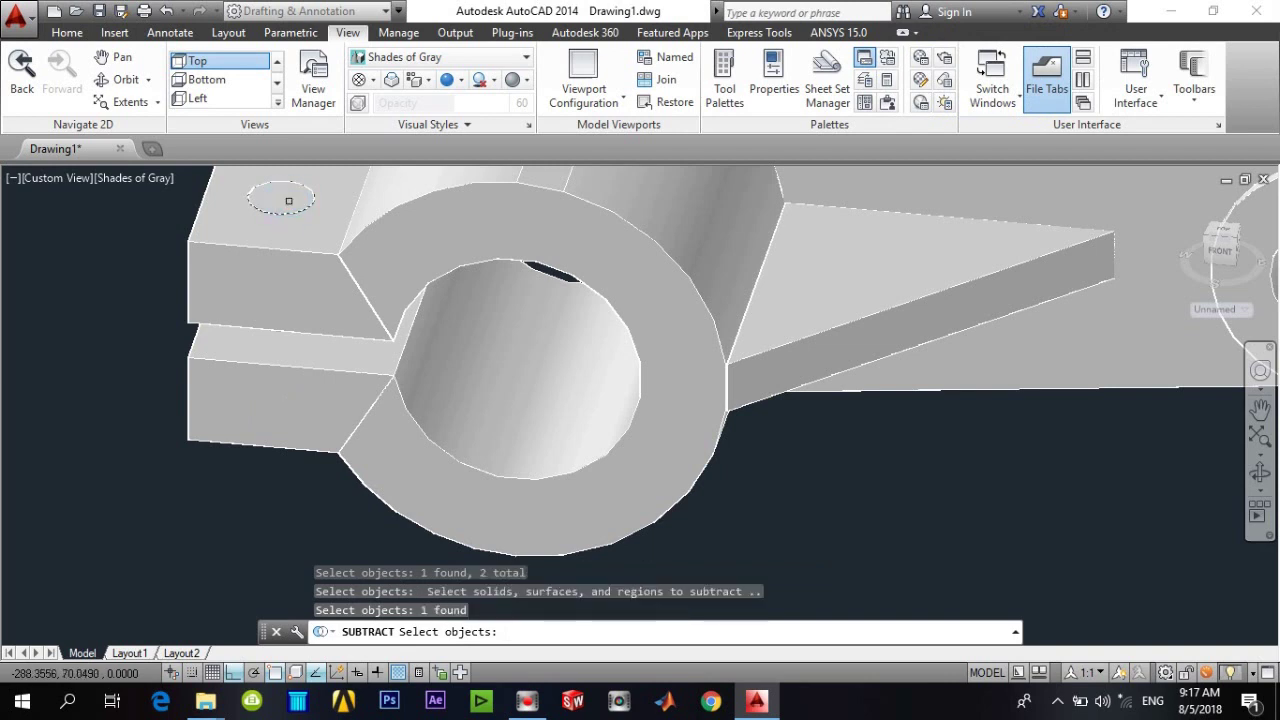
key("Return")
type("orbi")
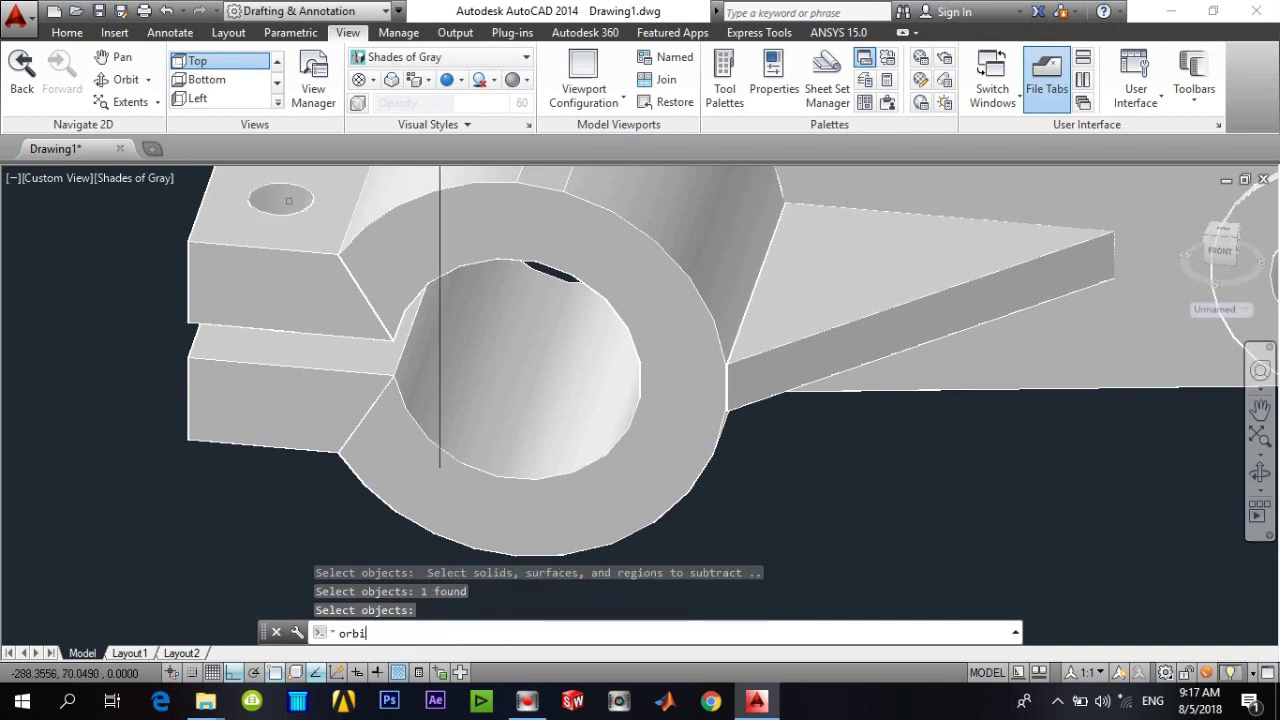
From an underside view, erase the stray line running through the bolt hole
type("t")
key("Return")
left_click_drag(283, 326, 314, 241)
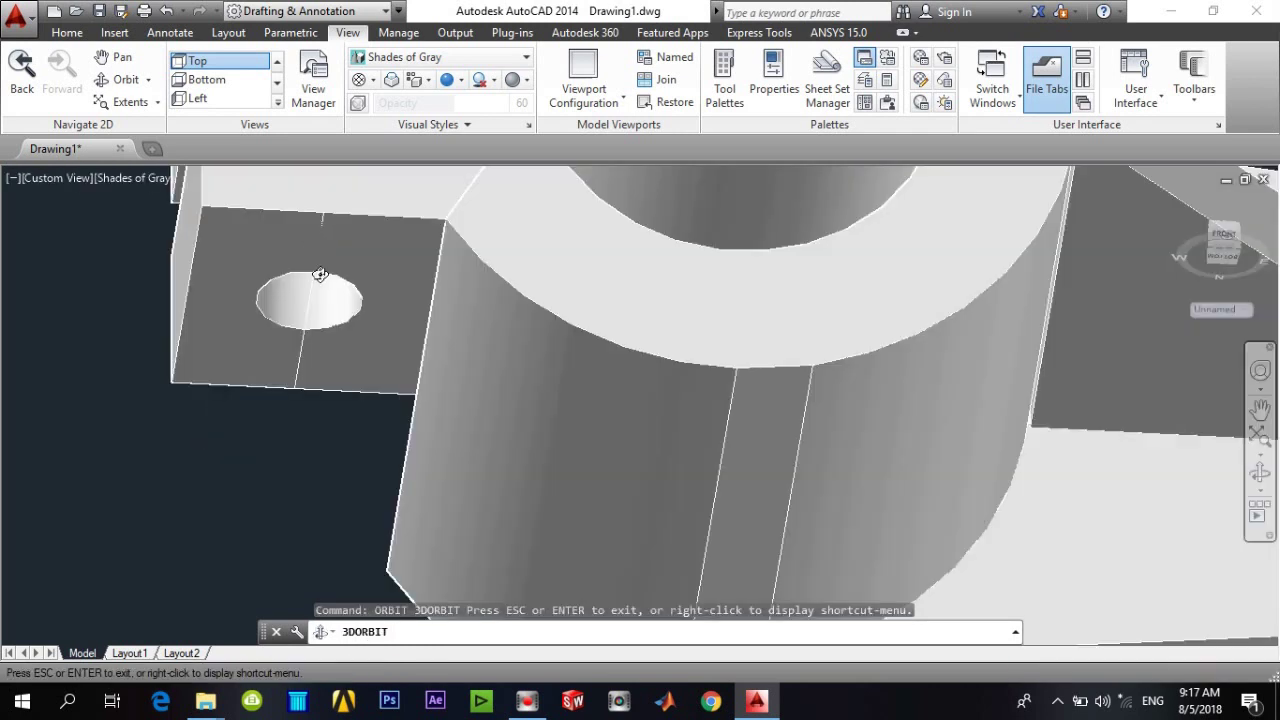
key("Escape")
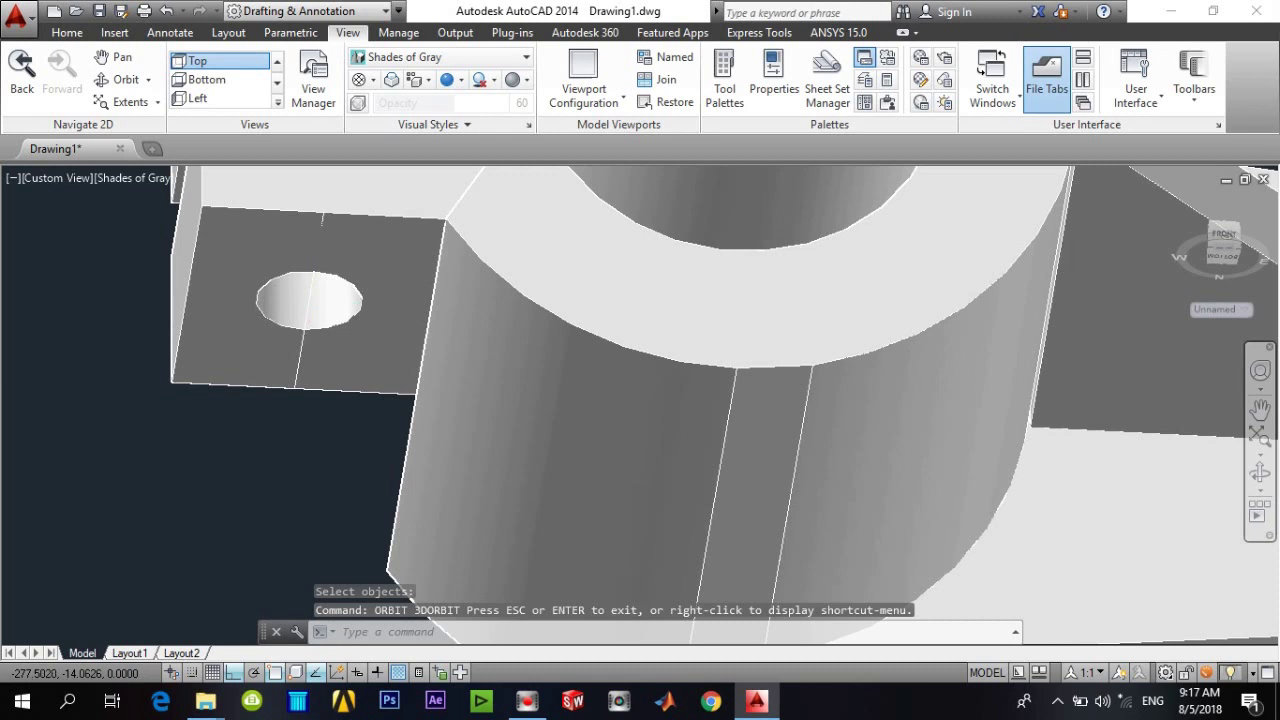
left_click(310, 298)
type("e")
key("Return")
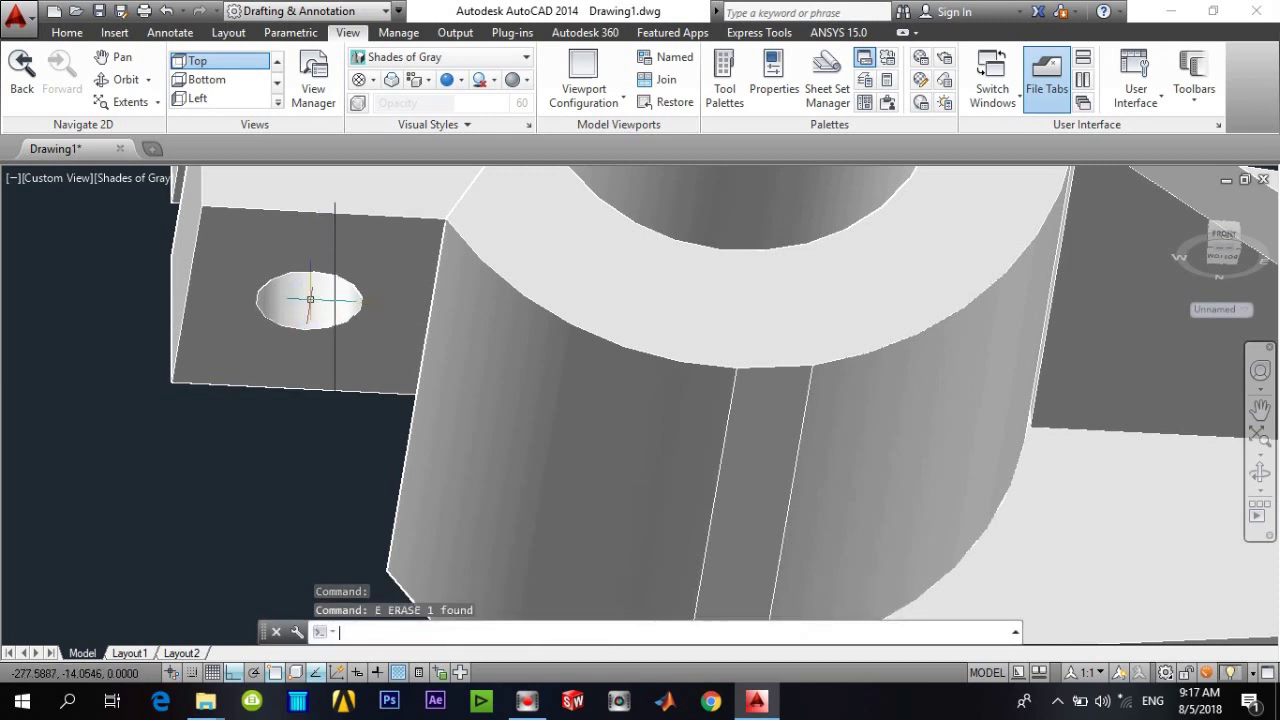
key("Escape")
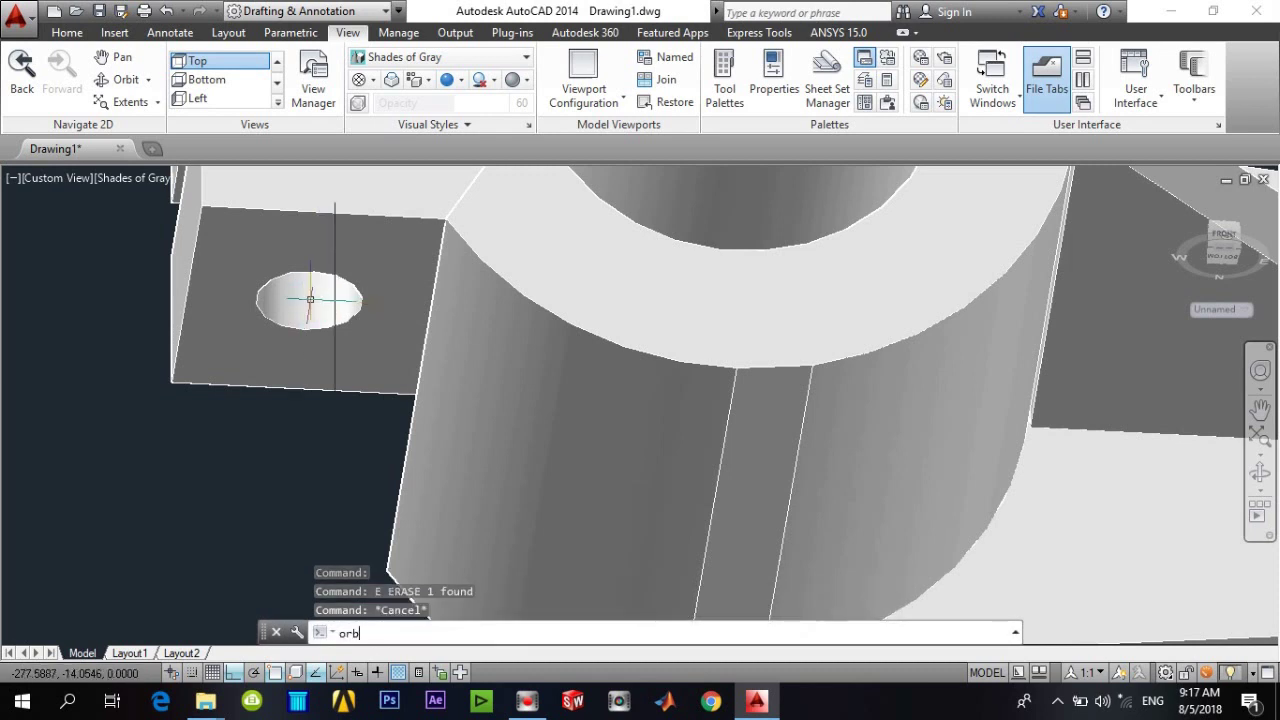
Orbit and zoom out to view the whole lever from the clamp end
key("Return")
left_click_drag(380, 308, 329, 414)
scroll(363, 371, "down", 5)
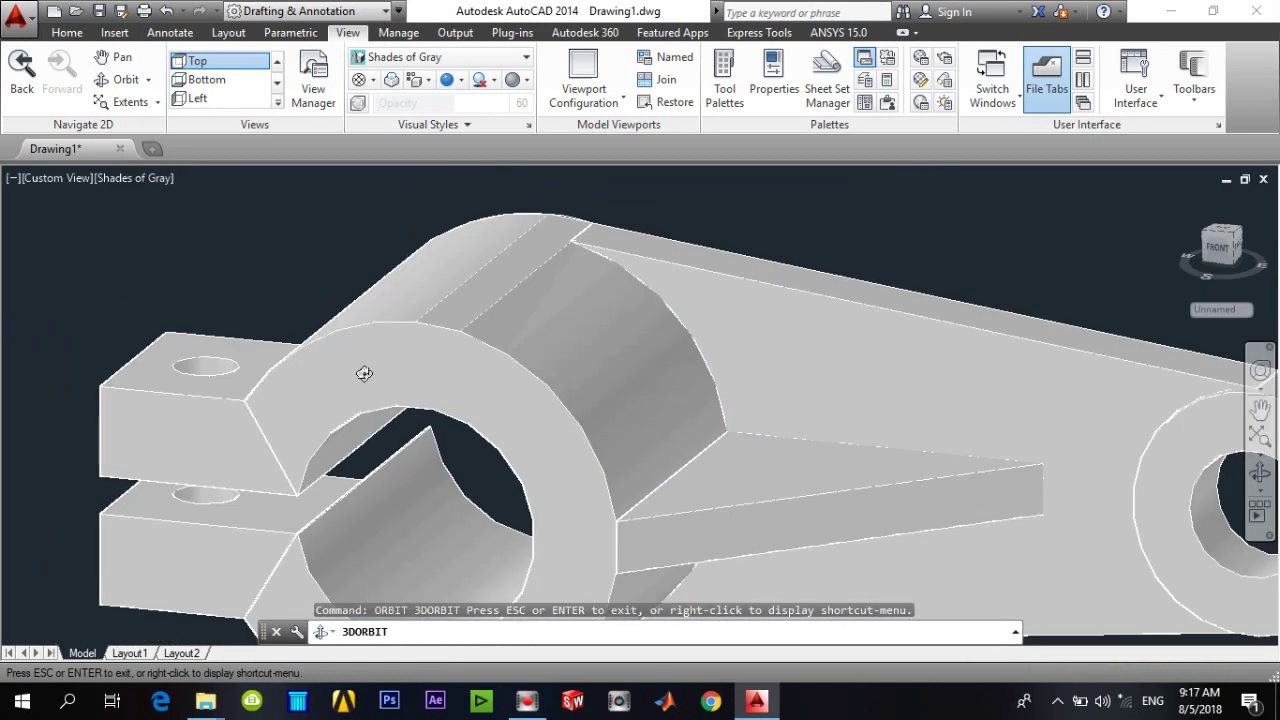
scroll(377, 377, "down", 3)
left_click_drag(426, 401, 501, 374)
scroll(497, 374, "up", 2)
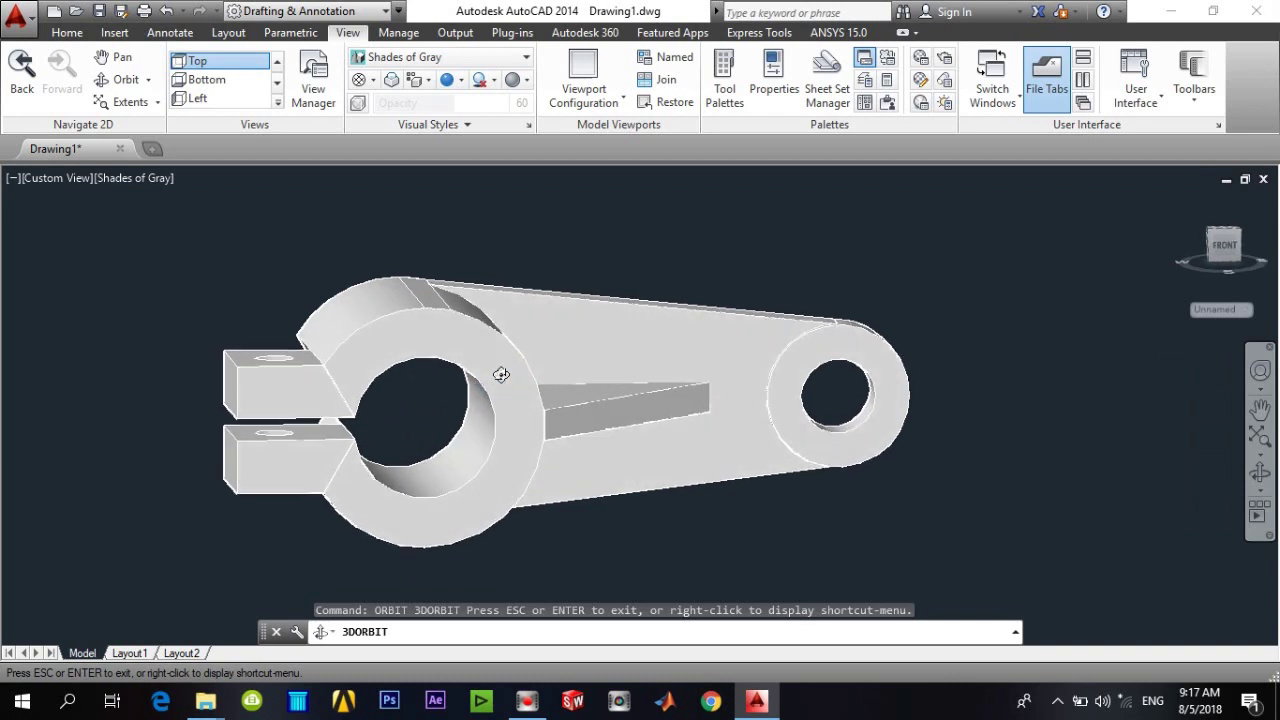